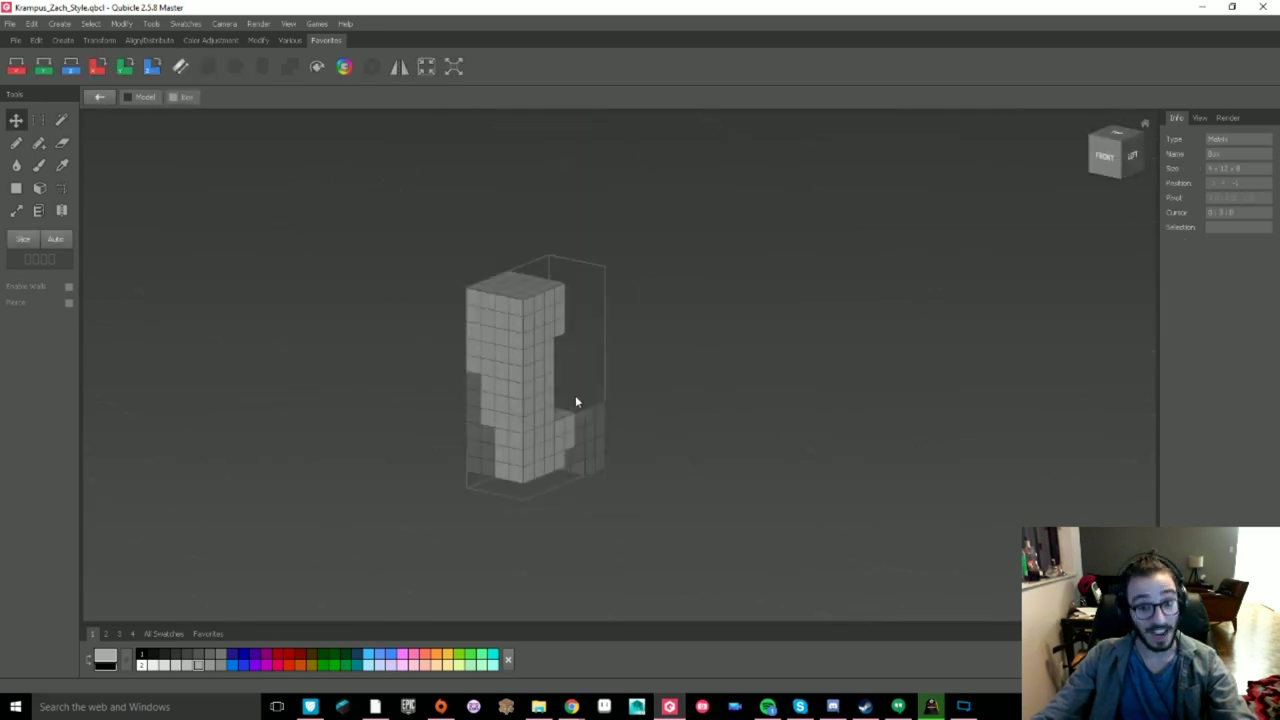
# - Open the front L-shaped piece and recolour part of its side with a grey pencil stroke
pyautogui.click(125, 67)
pyautogui.click(643, 430)
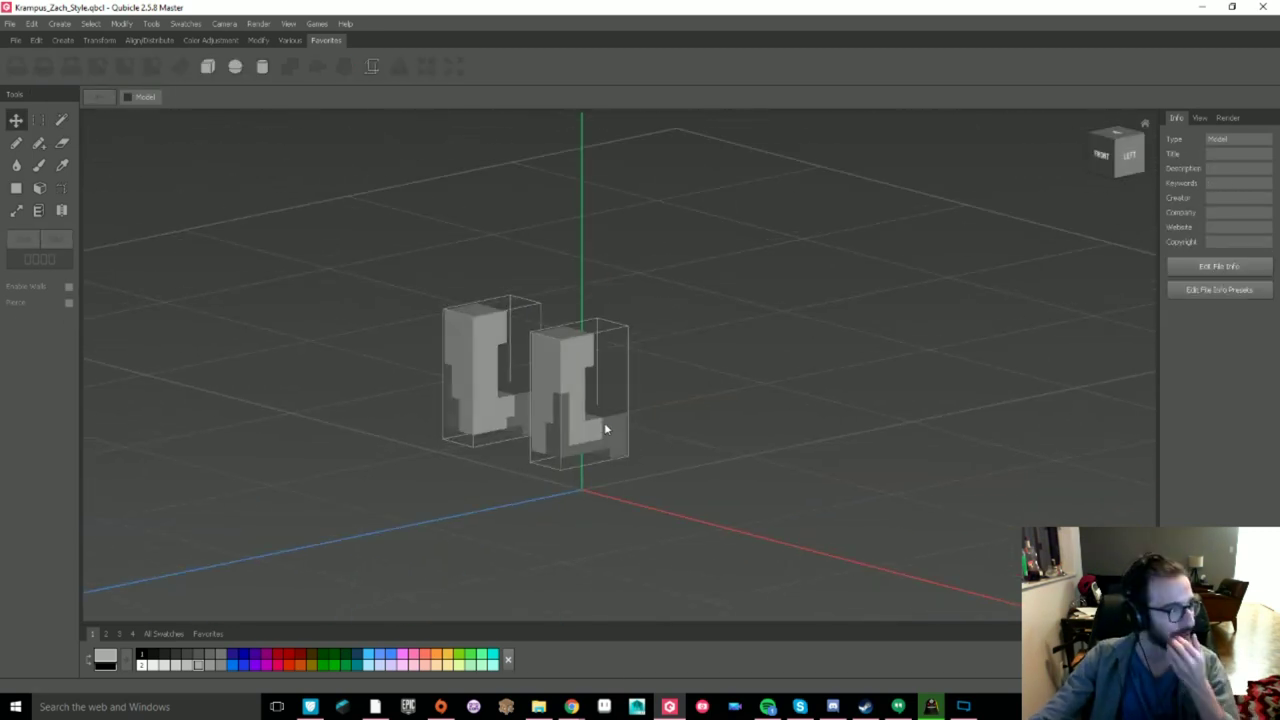
pyautogui.doubleClick(588, 400)
pyautogui.scroll(5, 588, 400)
pyautogui.click(16, 143)
pyautogui.moveTo(630, 480)
pyautogui.mouseDown()
pyautogui.moveTo(559, 324)
pyautogui.moveTo(565, 285)
pyautogui.mouseUp()
pyautogui.moveTo(740, 530); pyautogui.dragTo(873, 533, button='right')
pyautogui.scroll(-4, 583, 429)
pyautogui.keyDown('alt'); pyautogui.click(583, 429); pyautogui.keyUp('alt')
pyautogui.moveTo(583, 429)
pyautogui.mouseDown(button='right')
pyautogui.moveTo(643, 397)
pyautogui.moveTo(720, 471)
pyautogui.mouseUp(button='right')
pyautogui.doubleClick(720, 471)
# - Shade the side of the L-shaped piece with darker grey sampled from its own voxels
pyautogui.doubleClick(586, 386)
pyautogui.moveTo(586, 386)
pyautogui.mouseDown(button='right')
pyautogui.moveTo(649, 396)
pyautogui.moveTo(551, 350)
pyautogui.mouseUp(button='right')
pyautogui.keyDown('alt'); pyautogui.click(550, 352); pyautogui.keyUp('alt')
pyautogui.moveTo(550, 332); pyautogui.dragTo(551, 260)
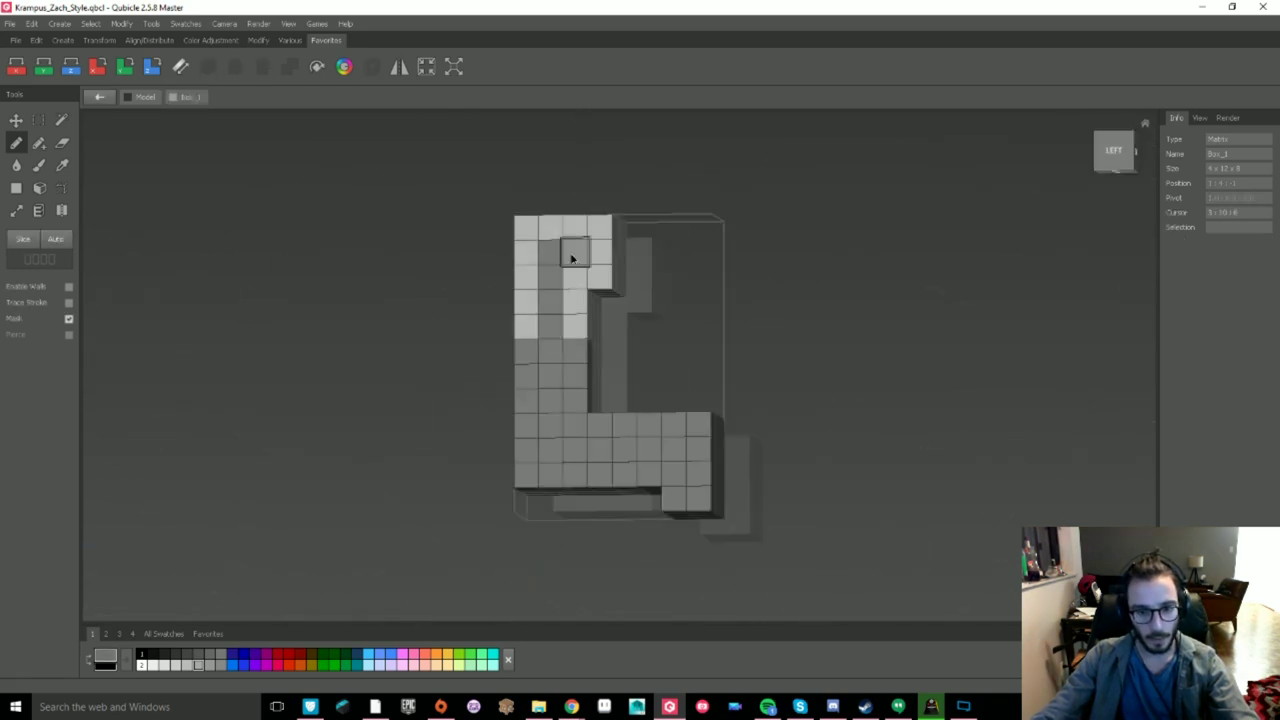
pyautogui.moveTo(551, 260); pyautogui.dragTo(569, 340, button='right')
pyautogui.keyDown('alt'); pyautogui.click(569, 325); pyautogui.keyUp('alt')
pyautogui.moveTo(569, 340)
pyautogui.mouseDown()
pyautogui.moveTo(567, 485)
pyautogui.moveTo(692, 495)
pyautogui.mouseUp()
pyautogui.doubleClick(720, 500)
pyautogui.moveTo(652, 474); pyautogui.dragTo(775, 478, button='right')
# - Delete the unshaded L-shaped piece, and flip and shift the shaded one along the X axis
pyautogui.click(494, 377)
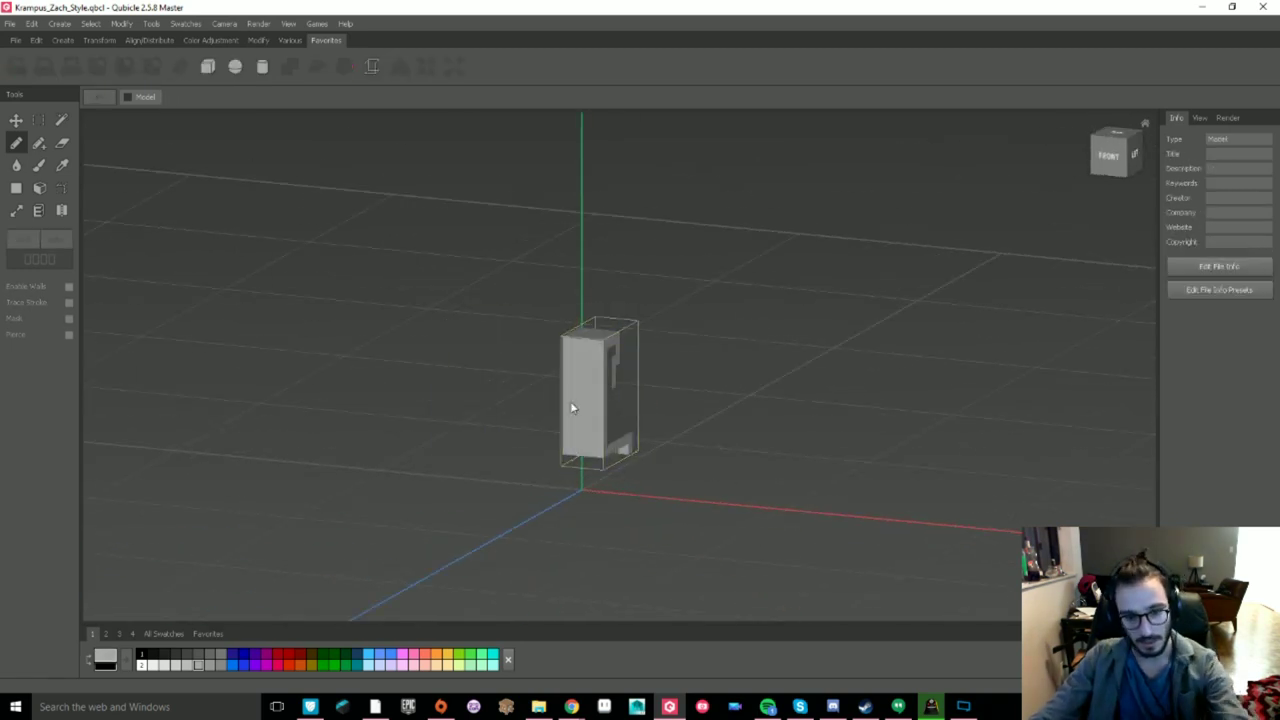
pyautogui.press('Delete')
pyautogui.click(592, 390)
pyautogui.click(16, 120)
pyautogui.moveTo(640, 446); pyautogui.dragTo(526, 437)
pyautogui.click(16, 70)
pyautogui.moveTo(454, 395); pyautogui.dragTo(390, 390)
# - Mirror the shaded L-shaped piece to form a matching pair
pyautogui.click(399, 67)
pyautogui.click(1004, 281)
pyautogui.click(543, 410)
pyautogui.click(399, 67)
pyautogui.click(1020, 283)
# - Reposition the pair of L-shaped pieces so one stands on each side of the vertical axis
pyautogui.moveTo(560, 425); pyautogui.dragTo(667, 440, button='right')
pyautogui.moveTo(668, 443); pyautogui.dragTo(420, 350)
pyautogui.moveTo(608, 376); pyautogui.dragTo(661, 379)
pyautogui.click(745, 425)
pyautogui.moveTo(745, 435); pyautogui.dragTo(663, 406, button='right')
pyautogui.click(612, 318)
pyautogui.moveTo(700, 324); pyautogui.dragTo(686, 326)
pyautogui.moveTo(686, 326); pyautogui.dragTo(790, 345, button='right')
pyautogui.click(520, 314)
pyautogui.click(825, 313)
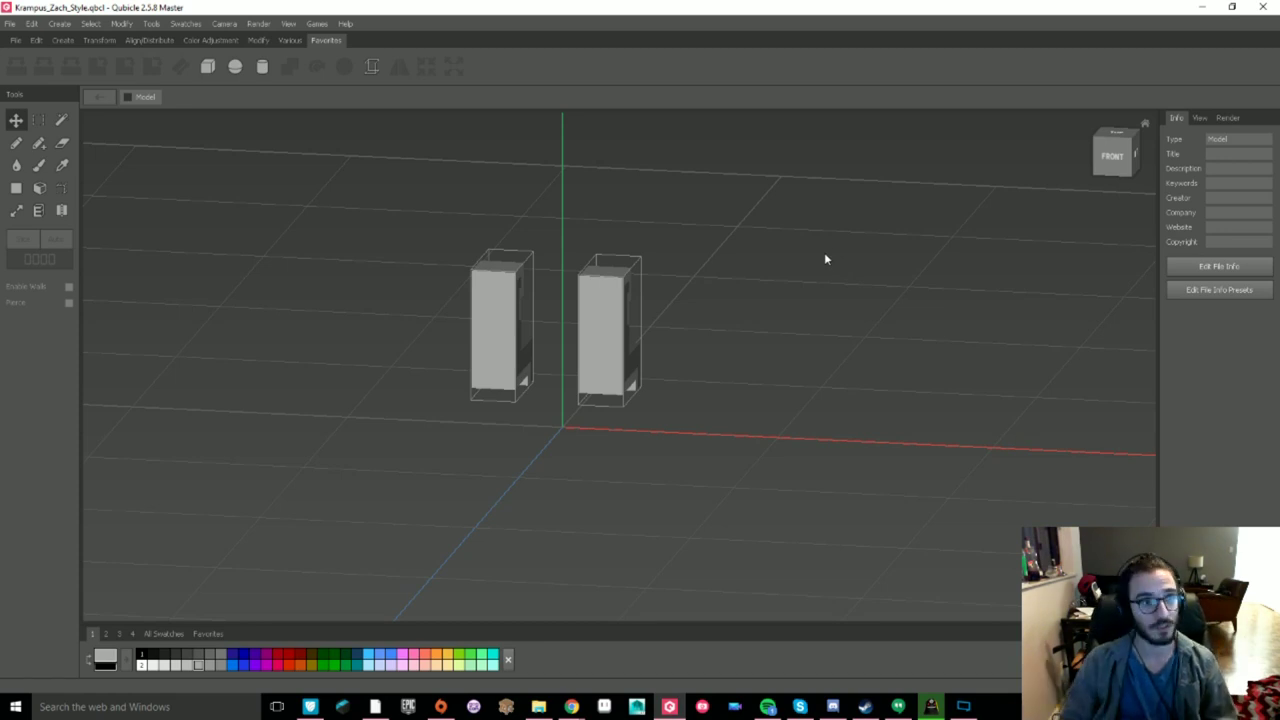
# - Create a new 10 × 10 × 10 box matrix
pyautogui.moveTo(694, 418); pyautogui.dragTo(712, 341, button='right')
pyautogui.click(208, 67)
pyautogui.press('Tab')
pyautogui.write('10')
pyautogui.press('Tab')
pyautogui.write('10')
pyautogui.press('Tab')
pyautogui.write('10')
pyautogui.click(986, 366)
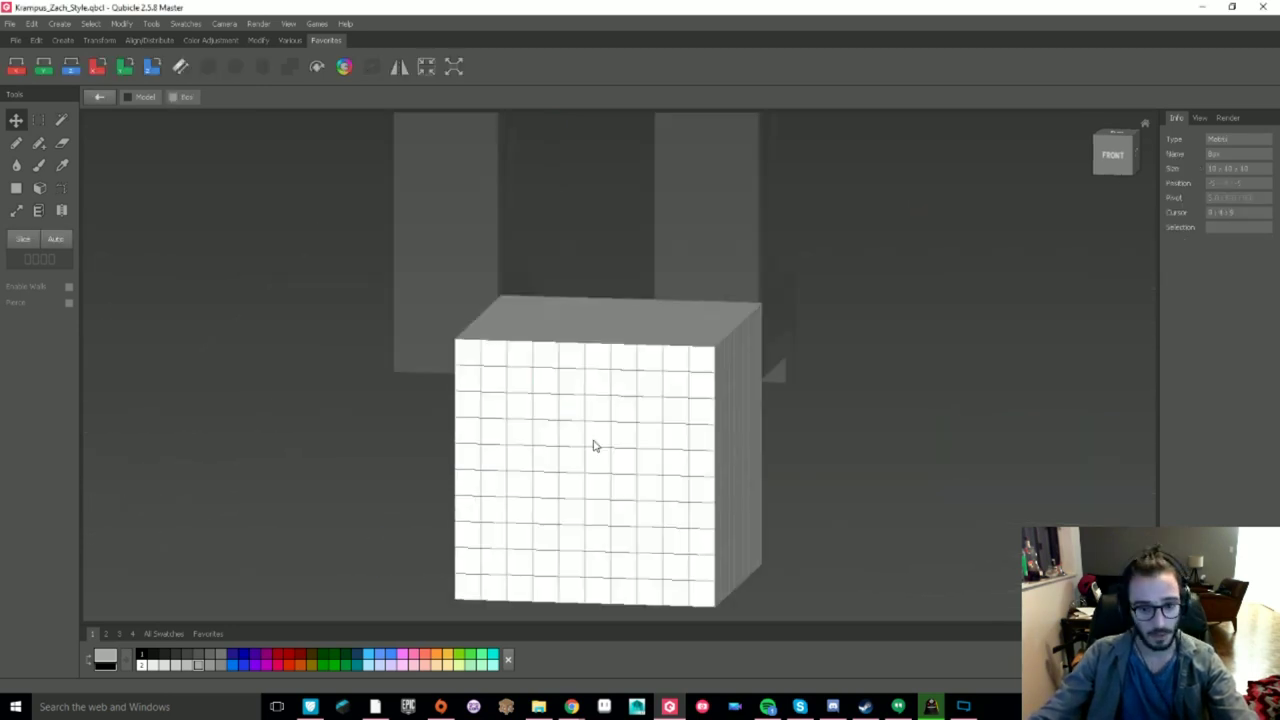
# - Carve the new box down to a 4 × 6 × 3 tooth with notched lower corners by deleting voxels
pyautogui.moveTo(706, 206); pyautogui.dragTo(946, 560)
pyautogui.press('Delete')
pyautogui.moveTo(653, 457); pyautogui.dragTo(740, 546)
pyautogui.press('Delete')
pyautogui.moveTo(606, 472); pyautogui.dragTo(738, 546)
pyautogui.press('Delete')
pyautogui.moveTo(543, 378); pyautogui.dragTo(442, 195)
pyautogui.press('Delete')
pyautogui.moveTo(545, 290); pyautogui.dragTo(710, 202)
pyautogui.press('Delete')
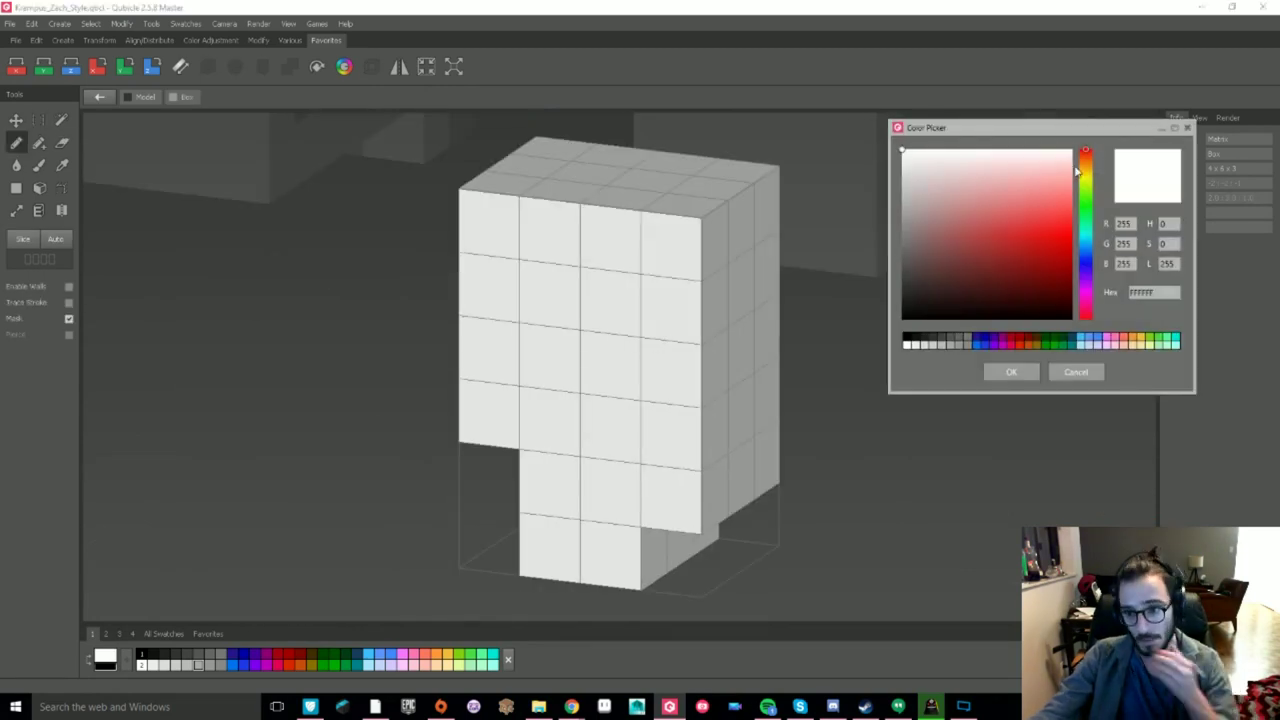
# - Set the paint colour to a very pale off-white for the tooth
pyautogui.click(1084, 170)
pyautogui.click(914, 156)
pyautogui.click(1011, 372)
pyautogui.click(16, 188)
pyautogui.click(1101, 152)
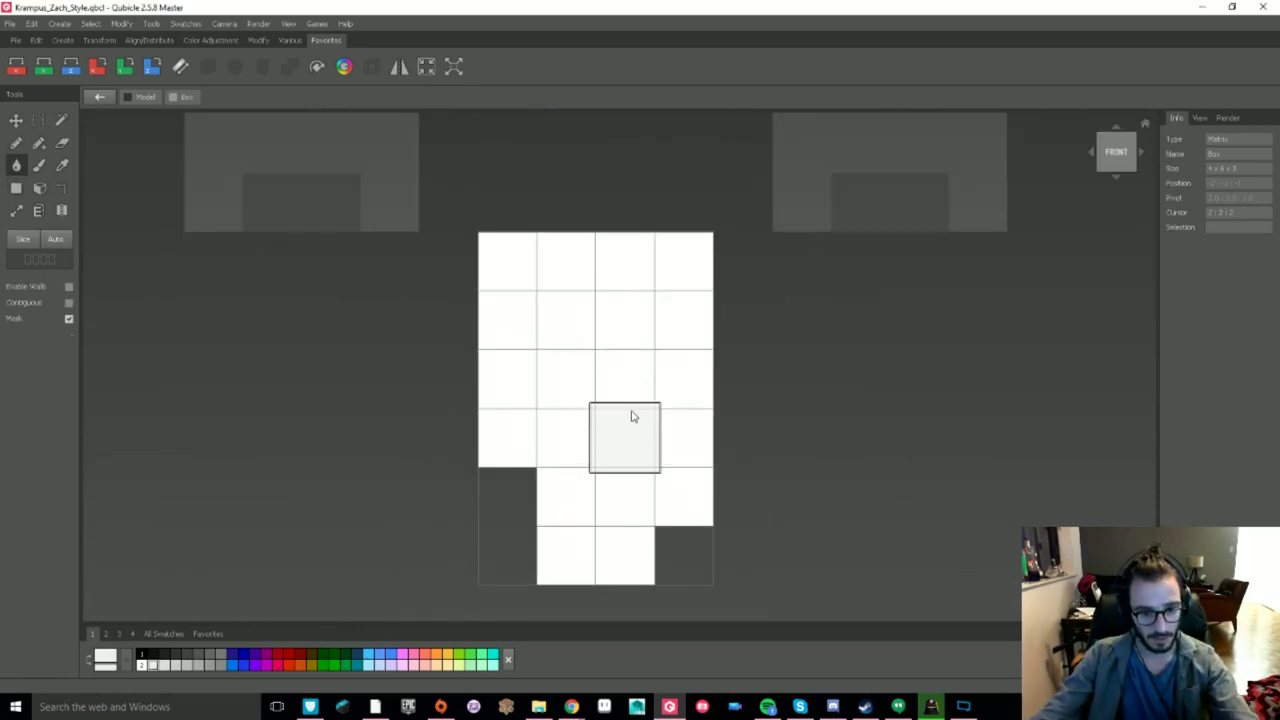
# - Mix slightly darker, warmer off-whites and use them to shade voxels on the upper part of the tooth
pyautogui.click(105, 656)
pyautogui.click(1085, 176)
pyautogui.click(917, 160)
pyautogui.click(1011, 372)
pyautogui.click(16, 188)
pyautogui.moveTo(802, 238); pyautogui.dragTo(765, 310, button='right')
pyautogui.click(16, 143)
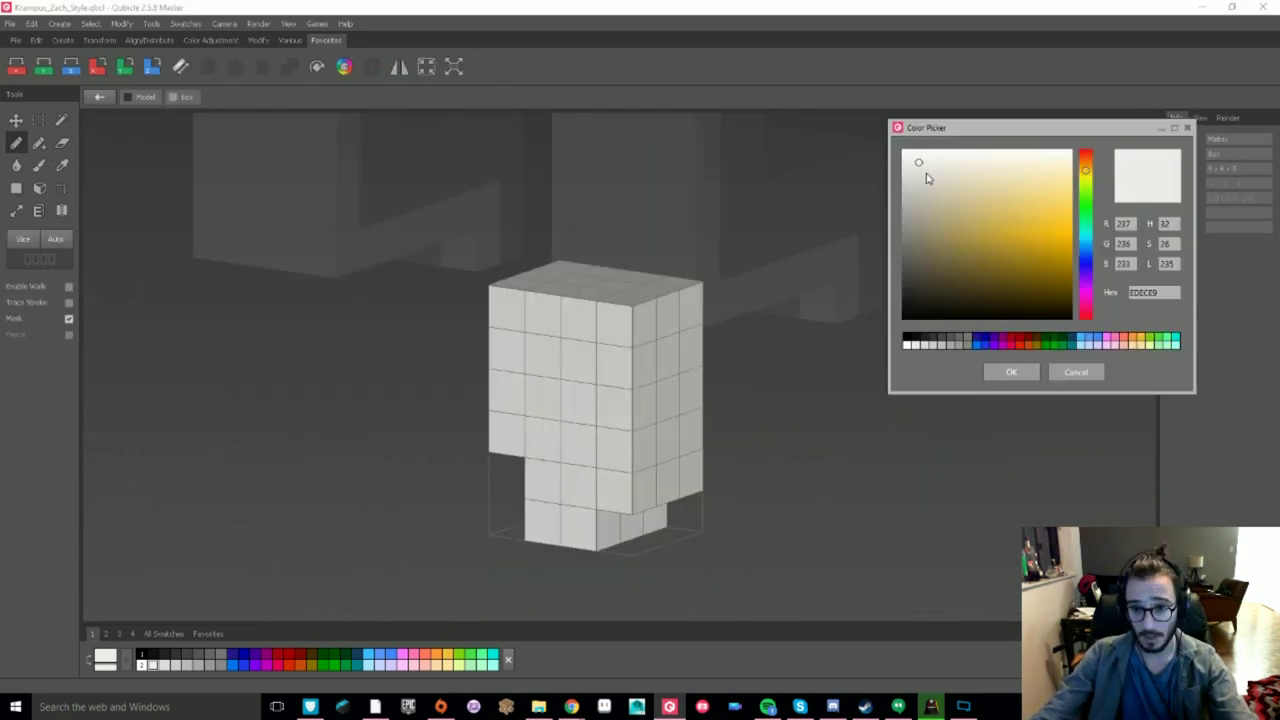
pyautogui.click(1011, 372)
pyautogui.click(16, 165)
pyautogui.click(567, 292)
# - Return to the whole model and lower the shaded tooth below the origin
pyautogui.click(99, 97)
pyautogui.click(16, 120)
pyautogui.click(1114, 153)
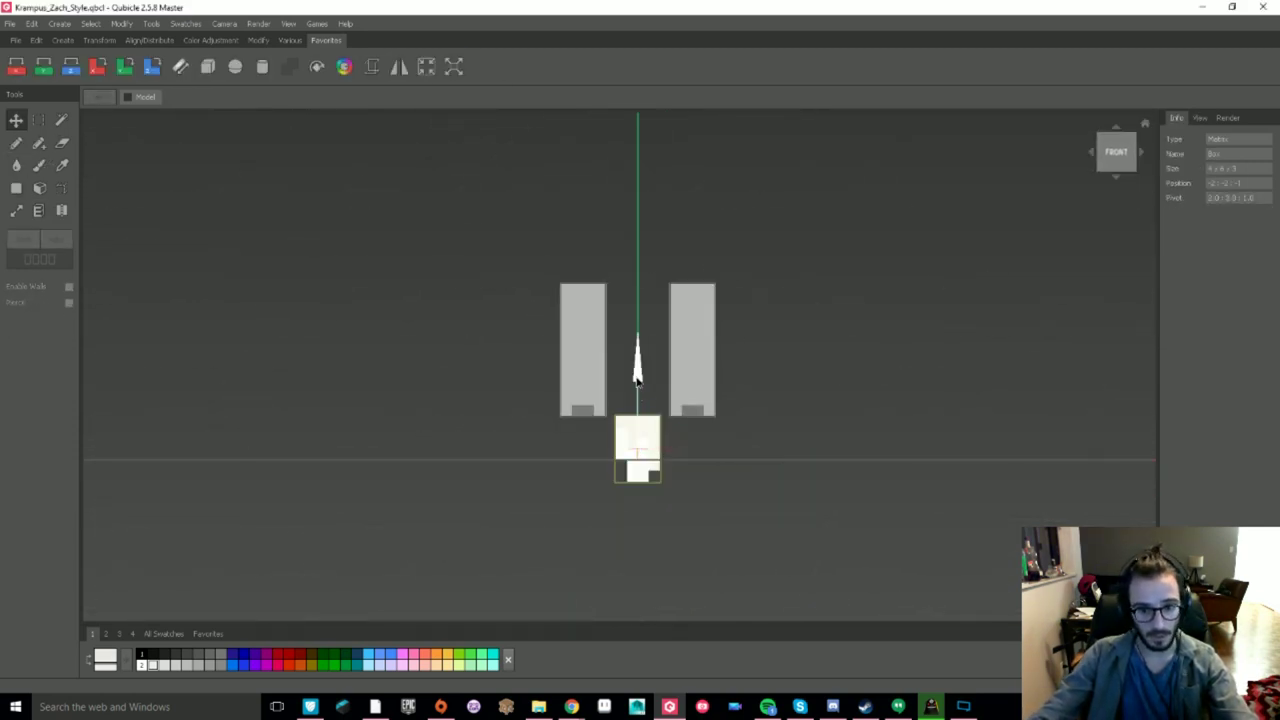
pyautogui.moveTo(649, 506); pyautogui.dragTo(626, 439, button='middle')
pyautogui.click(480, 310)
# - Create a 5 × 5 × 5 box and move it along the X axis beneath one of the L-shaped pieces
pyautogui.click(208, 67)
pyautogui.click(963, 363)
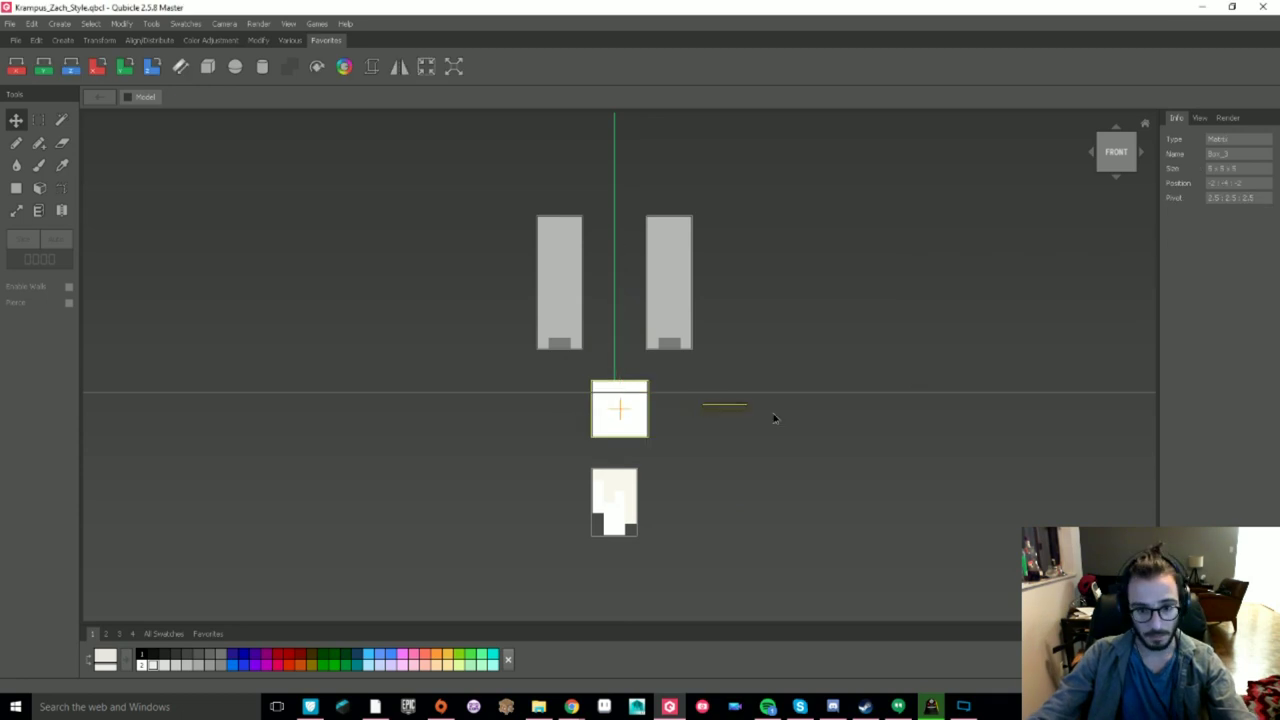
pyautogui.moveTo(778, 420); pyautogui.dragTo(767, 420)
pyautogui.click(745, 465)
pyautogui.moveTo(745, 465)
pyautogui.mouseDown(button='right')
pyautogui.moveTo(723, 480)
pyautogui.moveTo(740, 468)
pyautogui.mouseUp(button='right')
# - Fill the small cube with a near-black grey swatch
pyautogui.click(164, 655)
pyautogui.click(16, 166)
pyautogui.click(675, 410)
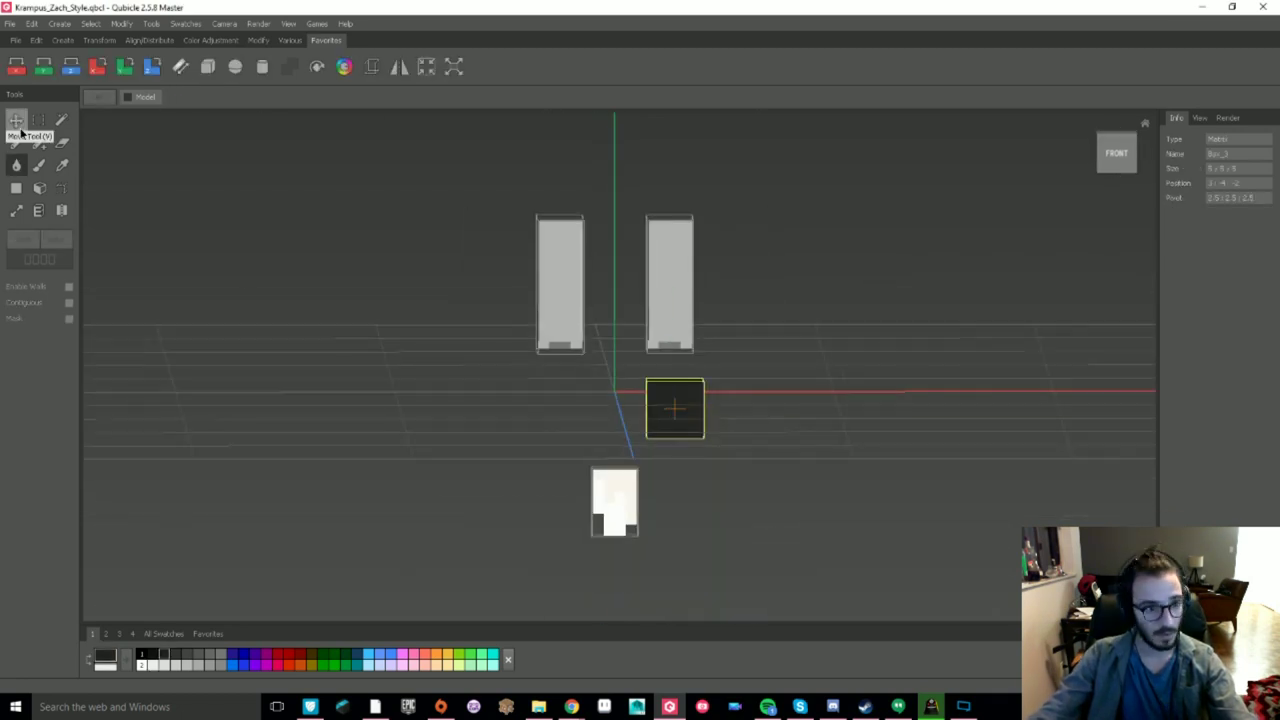
# - Duplicate the tooth and spread the copies along the X axis in a row below the eyes
pyautogui.click(1116, 153)
pyautogui.click(605, 500)
pyautogui.moveTo(677, 503); pyautogui.dragTo(771, 505)
pyautogui.hotkey('ctrl', 'd')
pyautogui.moveTo(771, 505); pyautogui.dragTo(644, 504)
pyautogui.hotkey('ctrl', 'd')
# - Shorten a duplicated tooth to four voxels high by deleting its top two rows
pyautogui.doubleClick(575, 490)
pyautogui.click(38, 120)
pyautogui.moveTo(515, 200); pyautogui.dragTo(722, 272)
pyautogui.press('Delete')
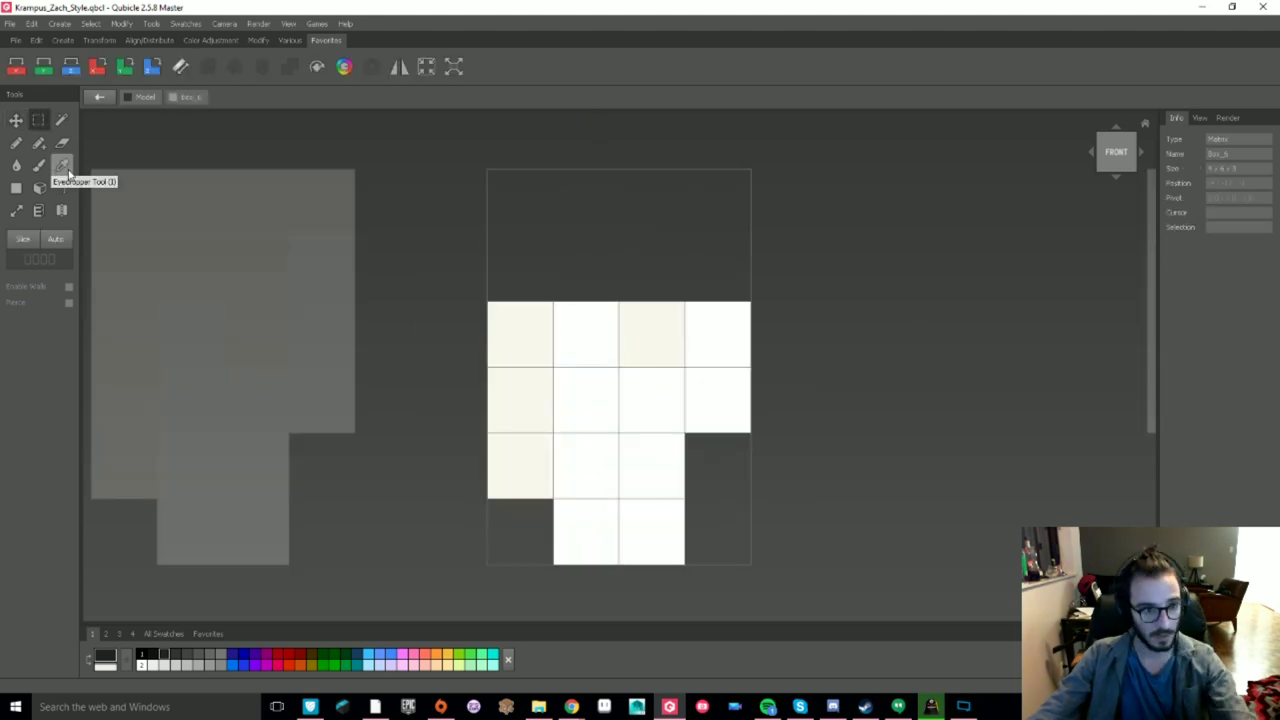
pyautogui.press('Tab')
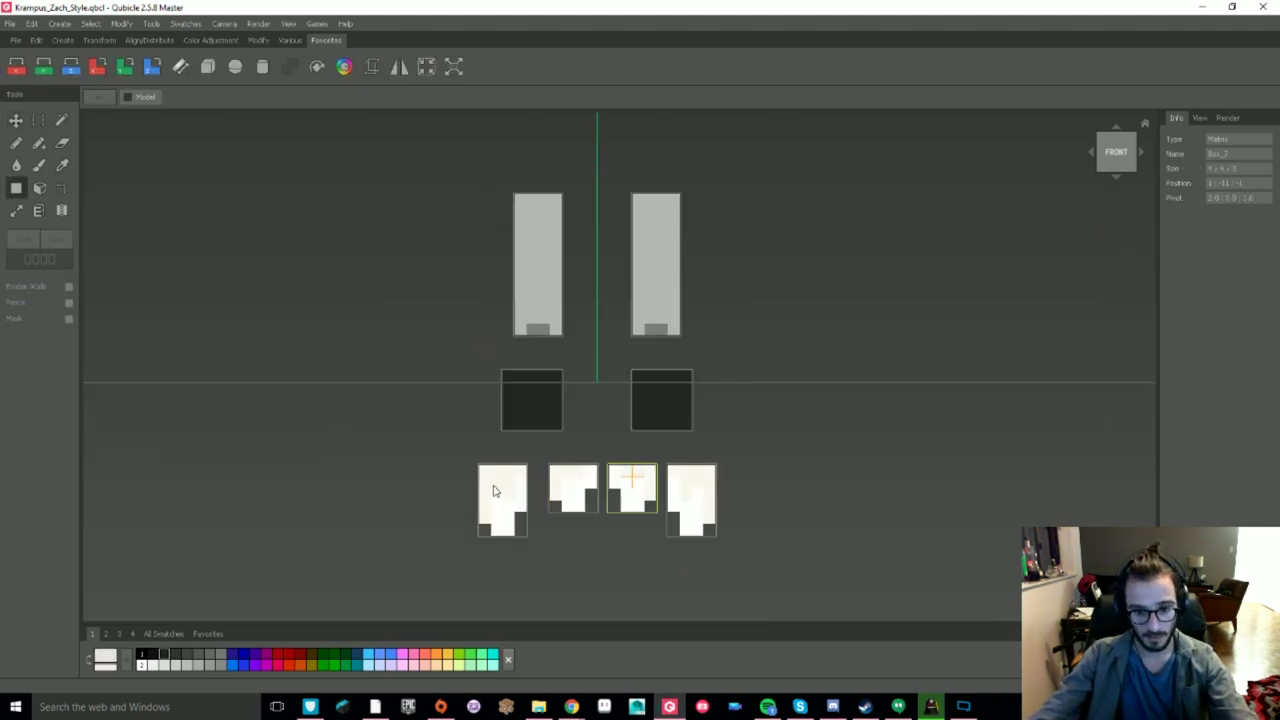
# - Adjust the horizontal spacing of the four teeth so they sit evenly beneath the dark cubes
pyautogui.click(388, 387)
pyautogui.moveTo(486, 429); pyautogui.dragTo(601, 548)
pyautogui.moveTo(608, 497); pyautogui.dragTo(596, 497)
pyautogui.click(691, 497)
pyautogui.moveTo(760, 494); pyautogui.dragTo(773, 494)
pyautogui.click(808, 410)
pyautogui.moveTo(812, 385); pyautogui.dragTo(786, 376, button='right')
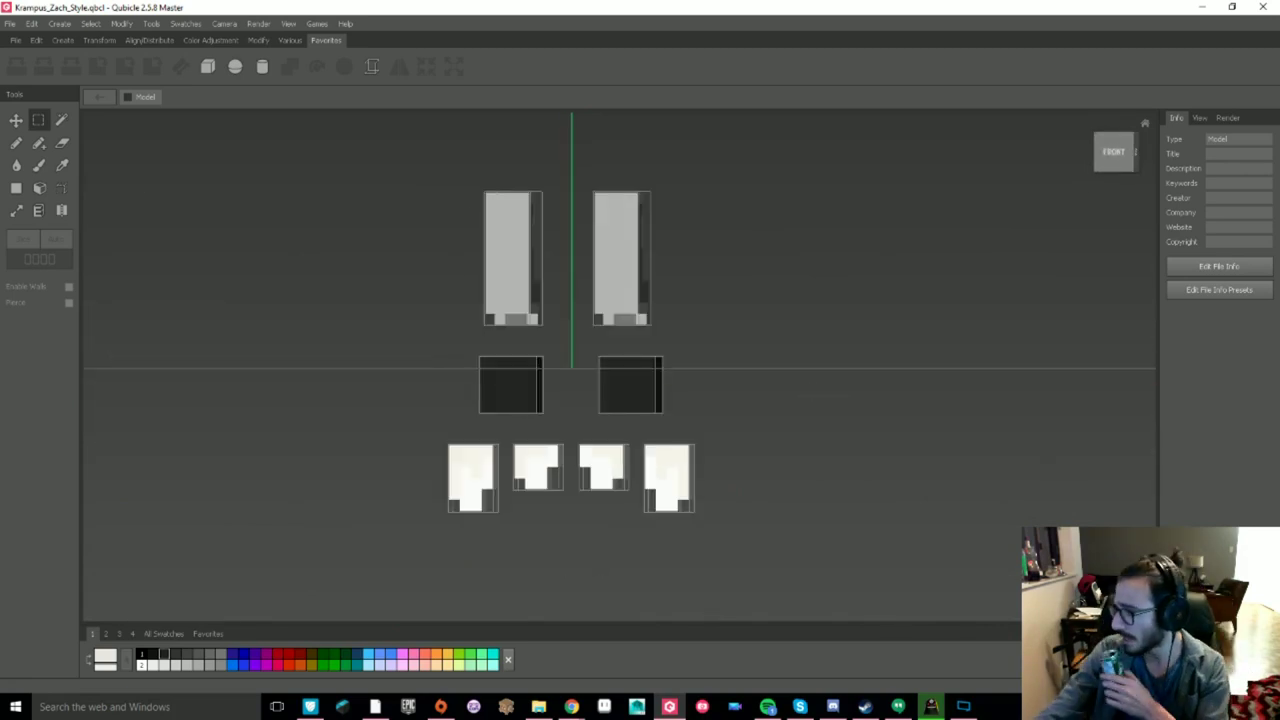
pyautogui.moveTo(786, 376); pyautogui.dragTo(698, 432, button='right')
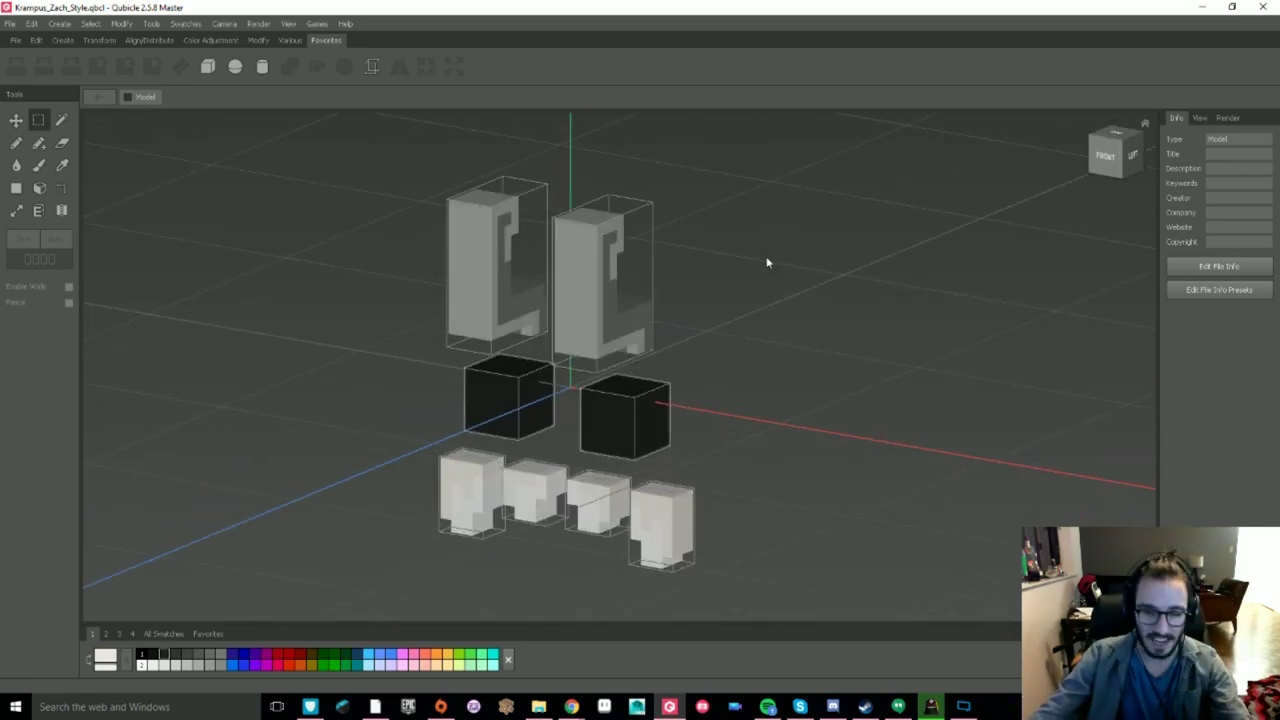
# - Paint a white highlight in the upper corner of one black eye cube's front face
pyautogui.moveTo(768, 262); pyautogui.dragTo(815, 235, button='right')
pyautogui.click(16, 143)
pyautogui.doubleClick(486, 402)
pyautogui.doubleClick(164, 654)
pyautogui.press('Escape')
pyautogui.click(153, 665)
pyautogui.moveTo(760, 400); pyautogui.dragTo(820, 385, button='right')
pyautogui.moveTo(503, 317)
pyautogui.mouseDown()
pyautogui.moveTo(594, 377)
pyautogui.moveTo(623, 329)
pyautogui.moveTo(563, 320)
pyautogui.mouseUp()
pyautogui.doubleClick(906, 383)
# - Paint a matching white highlight on the other black eye cube
pyautogui.doubleClick(1010, 530)
pyautogui.doubleClick(872, 401)
pyautogui.moveTo(560, 290); pyautogui.dragTo(619, 360, button='right')
pyautogui.doubleClick(619, 360)
pyautogui.click(617, 286)
pyautogui.doubleClick(872, 401)
pyautogui.doubleClick(487, 380)
pyautogui.click(675, 243)
pyautogui.doubleClick(872, 420)
# - Create a 30 × 30 × 30 box around the face parts
pyautogui.scroll(5, 860, 430)
pyautogui.scroll(-8, 882, 450)
pyautogui.moveTo(985, 290); pyautogui.dragTo(915, 297, button='right')
pyautogui.click(915, 297)
pyautogui.click(207, 67)
pyautogui.press('Tab')
pyautogui.write('30\t30\t30')
pyautogui.click(974, 364)
# - Lower the large box, shift it horizontally relative to the face parts, and delete it
pyautogui.moveTo(860, 180); pyautogui.dragTo(632, 213, button='right')
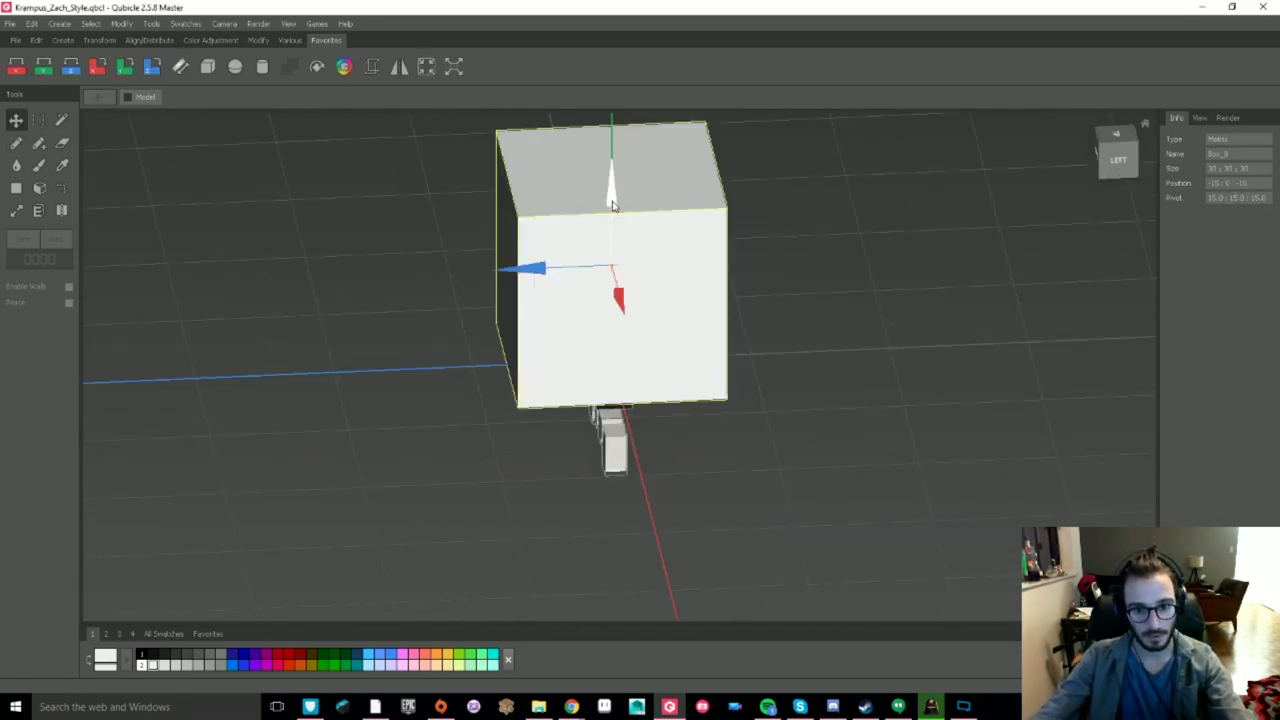
pyautogui.moveTo(613, 192); pyautogui.dragTo(654, 437)
pyautogui.moveTo(530, 436); pyautogui.dragTo(715, 437)
pyautogui.moveTo(545, 488); pyautogui.dragTo(771, 460, button='right')
pyautogui.press('Delete')
# - Select all the face parts and move them together up and sideways, clear of the origin
pyautogui.moveTo(762, 522); pyautogui.dragTo(460, 387)
pyautogui.moveTo(700, 450); pyautogui.dragTo(436, 455)
pyautogui.moveTo(455, 245); pyautogui.dragTo(735, 530)
pyautogui.moveTo(704, 391); pyautogui.dragTo(332, 391)
pyautogui.moveTo(239, 302); pyautogui.dragTo(239, 156)
pyautogui.click(694, 346)
pyautogui.moveTo(694, 346); pyautogui.dragTo(774, 343, button='right')
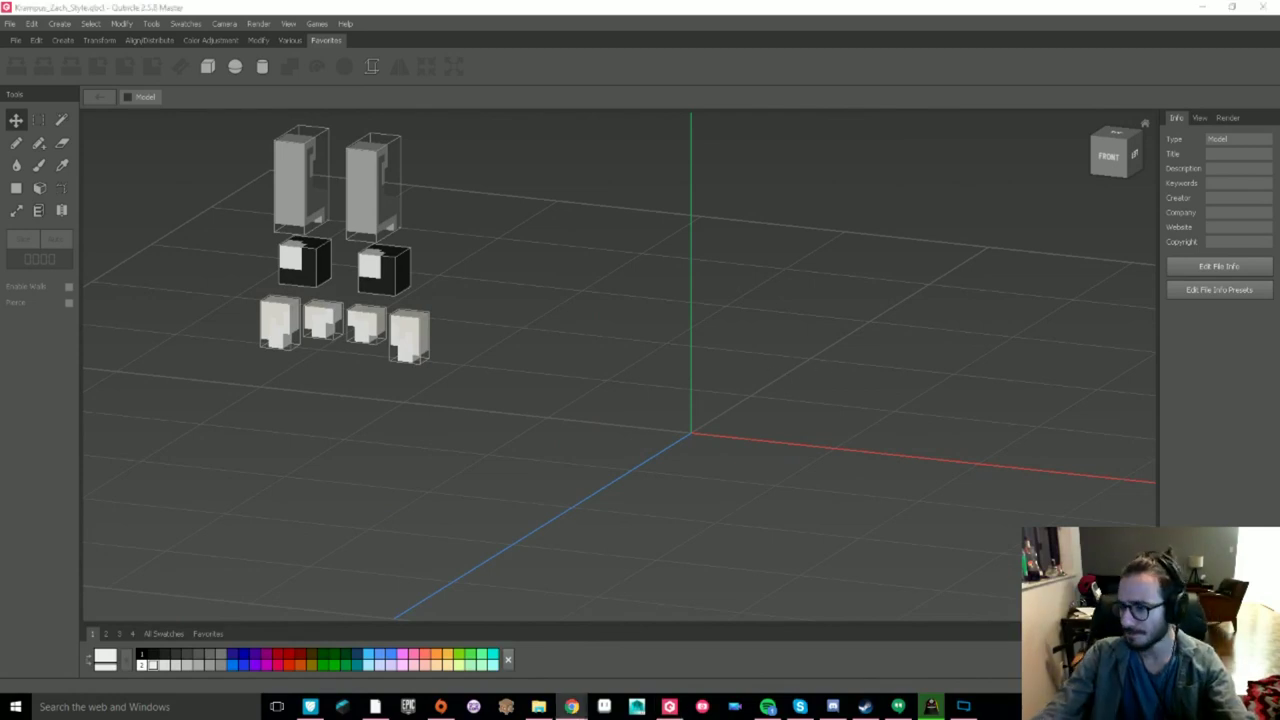
# - Create a 20 × 20 × 20 box at the origin beside the face parts
pyautogui.moveTo(774, 343); pyautogui.dragTo(711, 378, button='right')
pyautogui.click(207, 67)
pyautogui.press('Tab')
pyautogui.write('20\t20\t20')
pyautogui.click(968, 362)
pyautogui.moveTo(803, 426); pyautogui.dragTo(850, 428, button='right')
# - Copy the new box sideways in both directions and union the boxes into one wider block
pyautogui.click(850, 428)
pyautogui.click(684, 378)
pyautogui.keyDown('shift'); pyautogui.moveTo(745, 384); pyautogui.dragTo(769, 388); pyautogui.keyUp('shift')
pyautogui.keyDown('shift'); pyautogui.moveTo(765, 388); pyautogui.dragTo(715, 396); pyautogui.keyUp('shift')
pyautogui.moveTo(775, 485); pyautogui.dragTo(525, 275)
pyautogui.click(289, 67)
# - Copy the wide block upward and union it with the original into one taller block
pyautogui.keyDown('shift'); pyautogui.moveTo(656, 311); pyautogui.dragTo(656, 295); pyautogui.keyUp('shift')
pyautogui.moveTo(775, 485); pyautogui.dragTo(525, 275)
pyautogui.click(289, 67)
pyautogui.click(877, 352)
pyautogui.scroll(3, 877, 352)
pyautogui.moveTo(877, 352); pyautogui.dragTo(846, 369, button='right')
pyautogui.click(1121, 161)
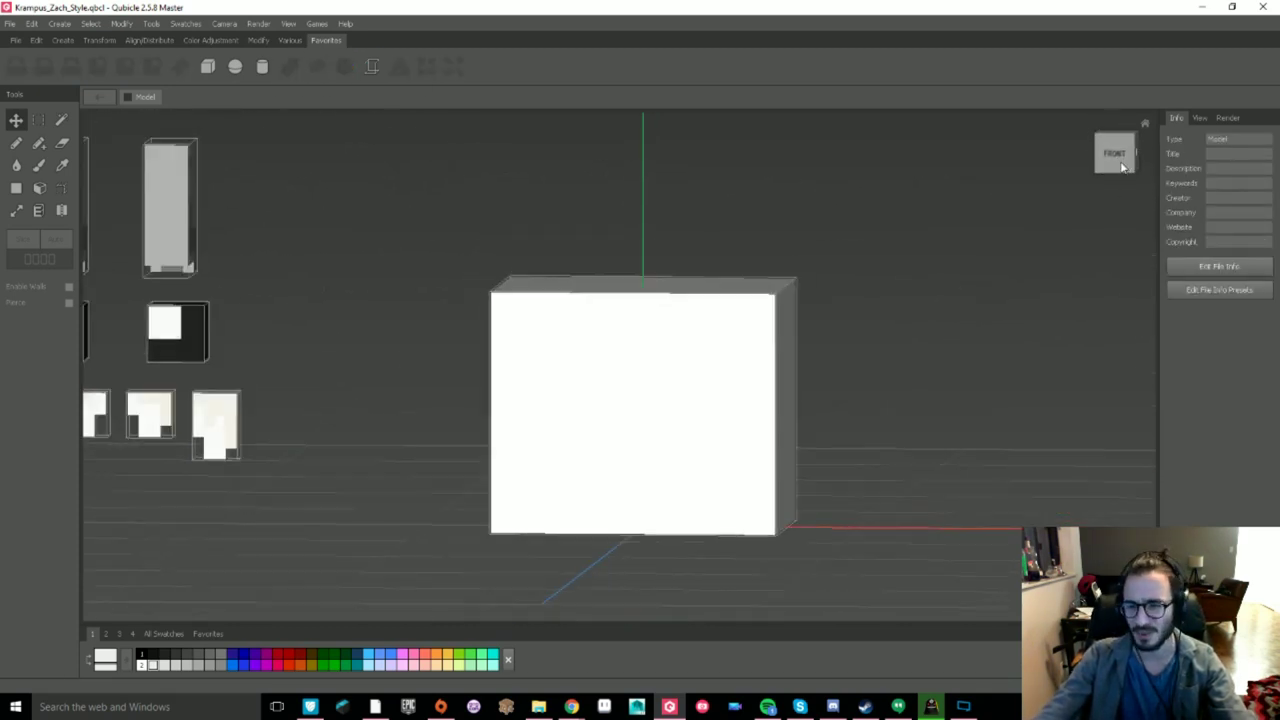
# - Attach a stepped brow ridge to half of the block's front face and mirror it with the X+ axis option
pyautogui.doubleClick(723, 340)
pyautogui.moveTo(723, 340); pyautogui.dragTo(700, 372, button='right')
pyautogui.press('Tab')
pyautogui.doubleClick(746, 369)
pyautogui.click(38, 145)
pyautogui.moveTo(640, 300); pyautogui.dragTo(648, 328, button='right')
pyautogui.moveTo(568, 347); pyautogui.dragTo(652, 347)
pyautogui.click(399, 67)
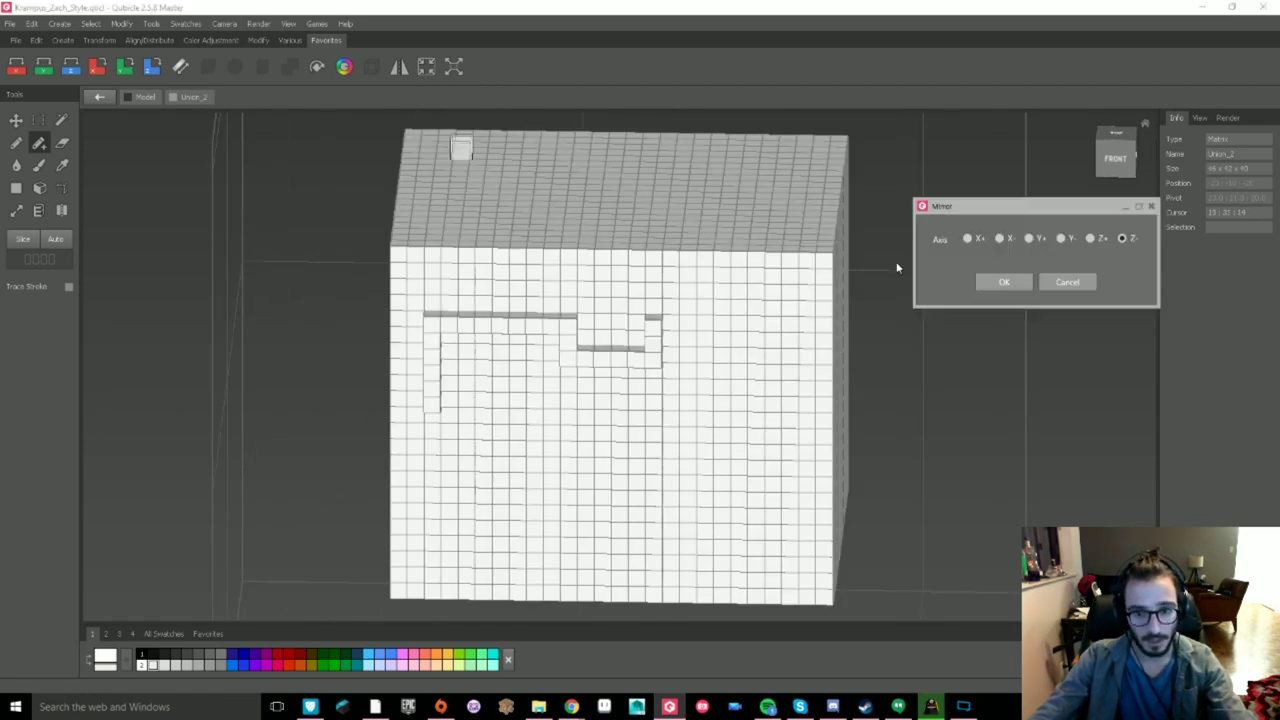
pyautogui.click(969, 239)
pyautogui.click(1005, 281)
# - Attach more voxels at the outer end of the brow ridge and mirror them across the face
pyautogui.moveTo(649, 366); pyautogui.dragTo(531, 351, button='right')
pyautogui.moveTo(400, 312); pyautogui.dragTo(400, 372)
pyautogui.click(399, 67)
pyautogui.click(1005, 281)
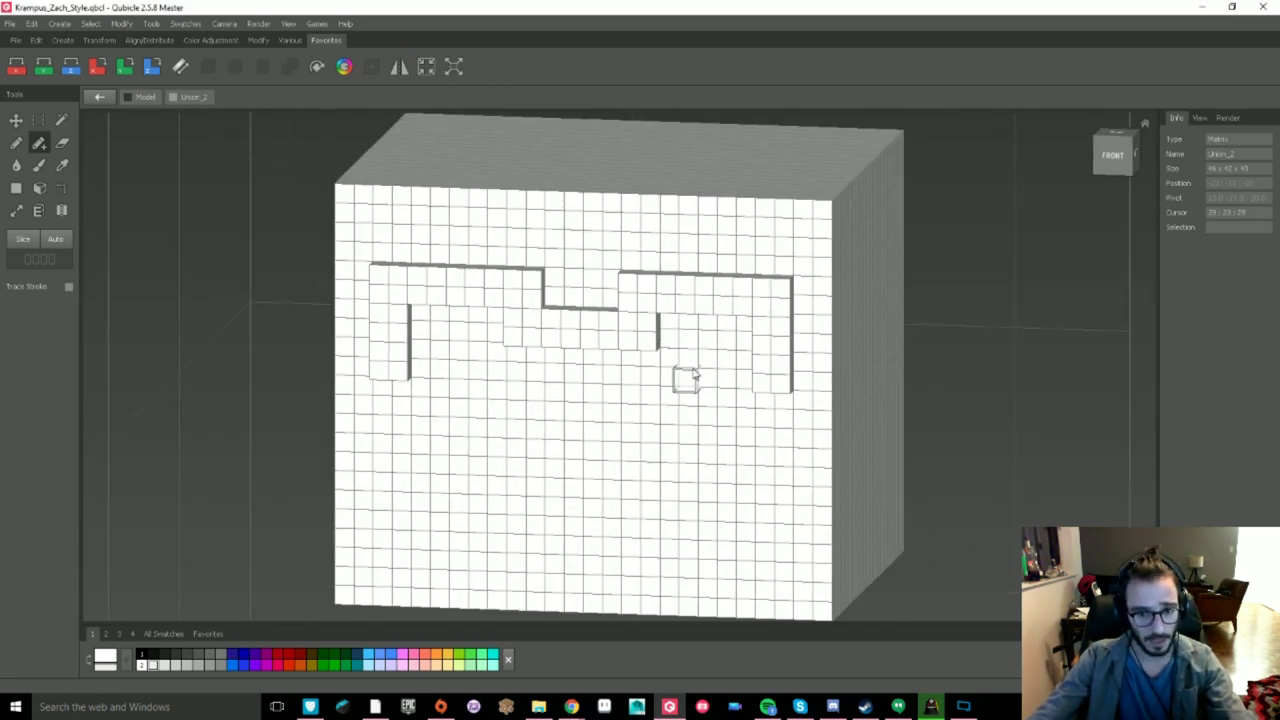
# - Mirror the 4 × 4 eye block beneath the brow with the X- option and erase the stray voxels below the eye
pyautogui.click(399, 67)
pyautogui.click(998, 239)
pyautogui.click(1005, 281)
pyautogui.click(62, 143)
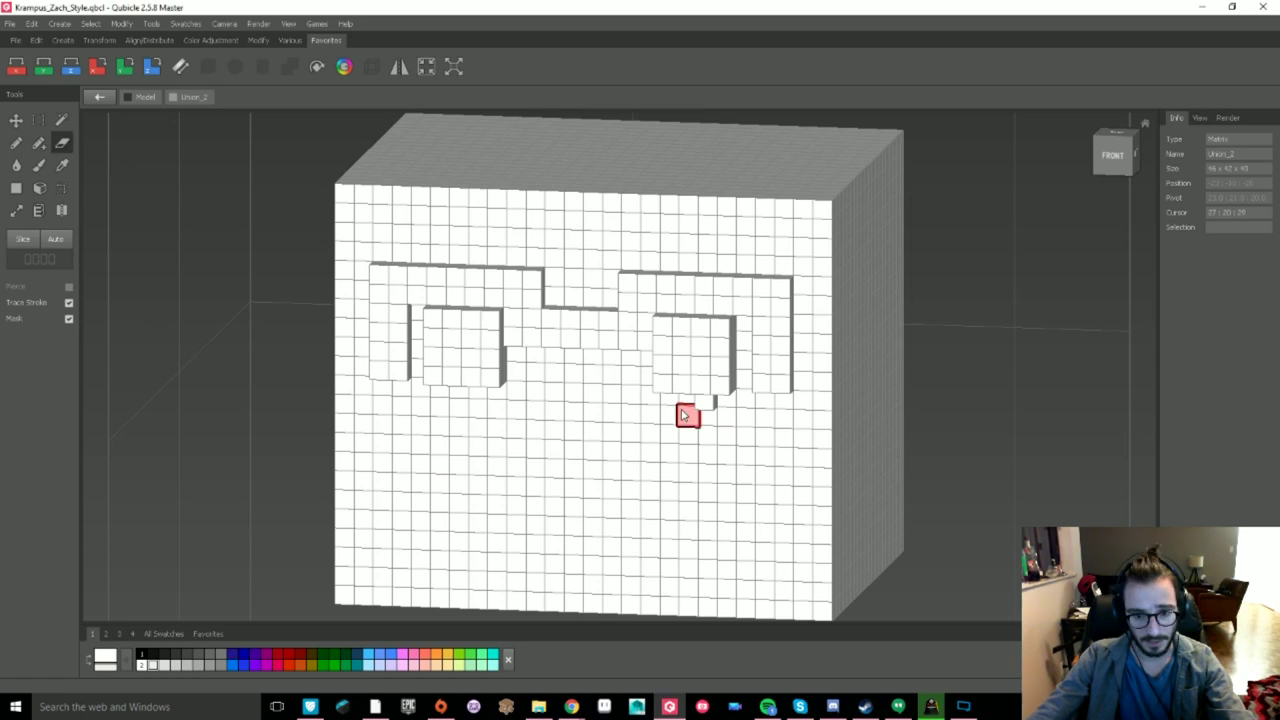
pyautogui.scroll(-3, 603, 200)
# - Select one half of the head block, shift it inward to narrow the face, and mirror the result along X-
pyautogui.click(38, 120)
pyautogui.click(1114, 155)
pyautogui.moveTo(594, 180); pyautogui.dragTo(881, 567)
pyautogui.moveTo(881, 567); pyautogui.dragTo(881, 600, button='right')
pyautogui.moveTo(881, 600); pyautogui.dragTo(234, 119)
pyautogui.press('Right')
pyautogui.hotkey('ctrl', 'd')
pyautogui.click(402, 70)
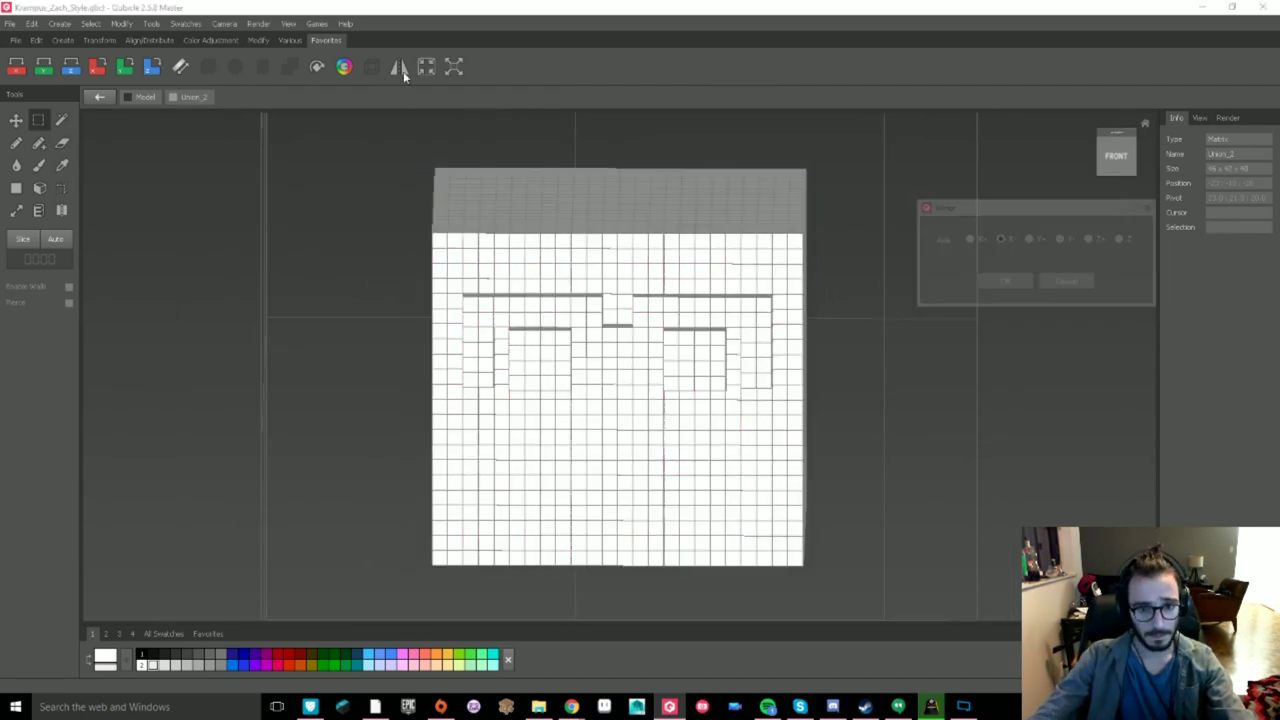
pyautogui.click(1005, 281)
pyautogui.moveTo(1005, 400); pyautogui.dragTo(945, 419, button='right')
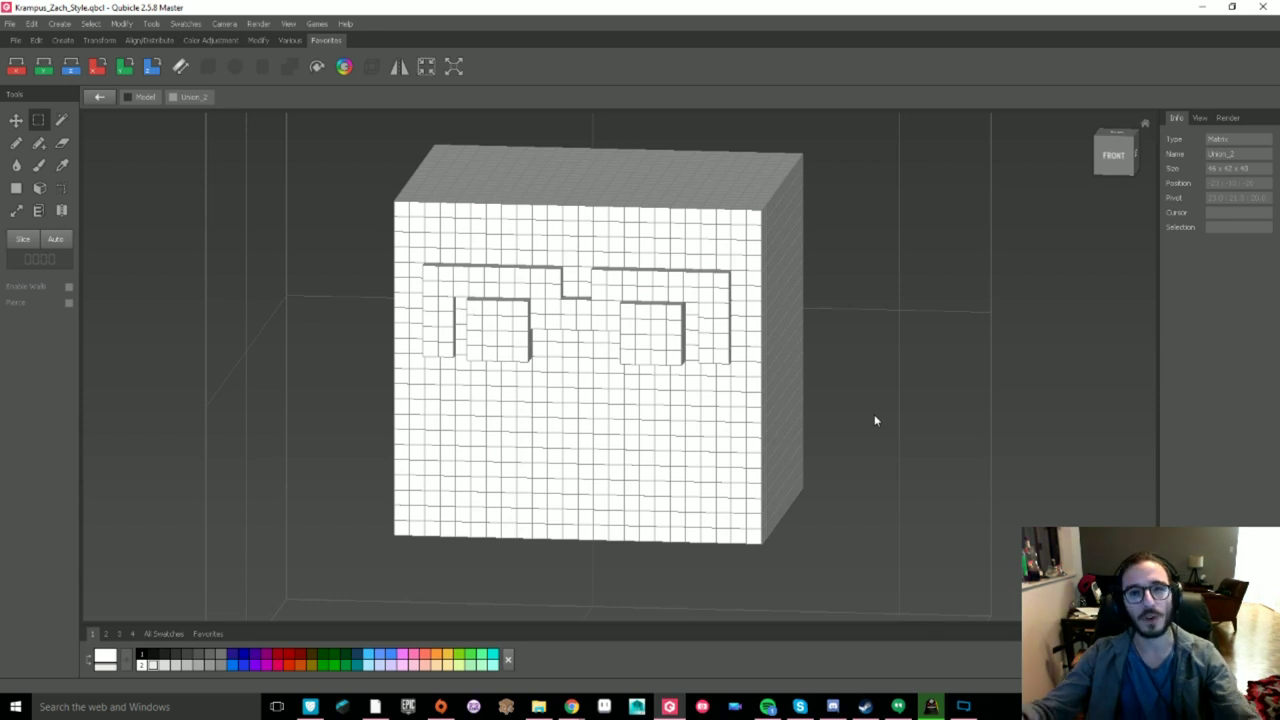
# - Leave the head block's voxel editing and delete the whole block from the model
pyautogui.scroll(-1, 874, 415)
pyautogui.moveTo(915, 392); pyautogui.dragTo(903, 399, button='middle')
pyautogui.click(1115, 135)
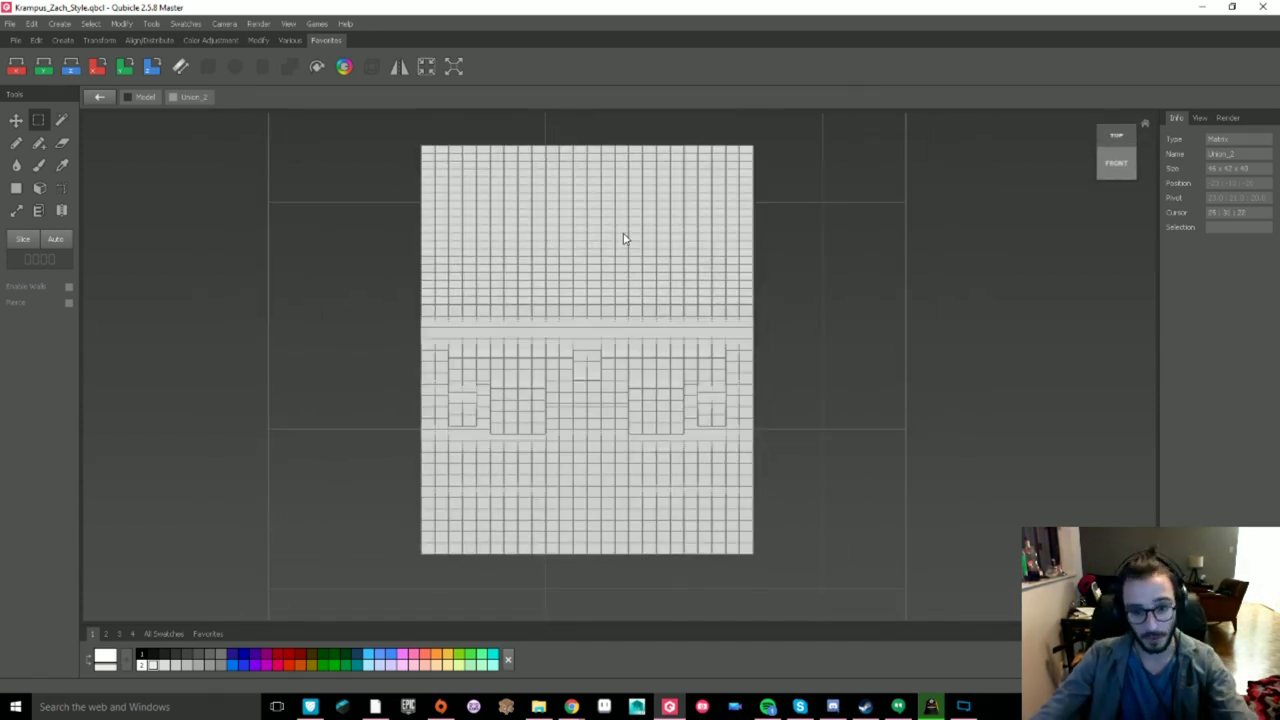
pyautogui.moveTo(624, 232); pyautogui.dragTo(640, 165, button='right')
pyautogui.click(100, 97)
pyautogui.doubleClick(745, 402)
pyautogui.moveTo(794, 406); pyautogui.dragTo(707, 388, button='right')
pyautogui.scroll(-2, 707, 388)
pyautogui.click(100, 97)
pyautogui.press('Delete')
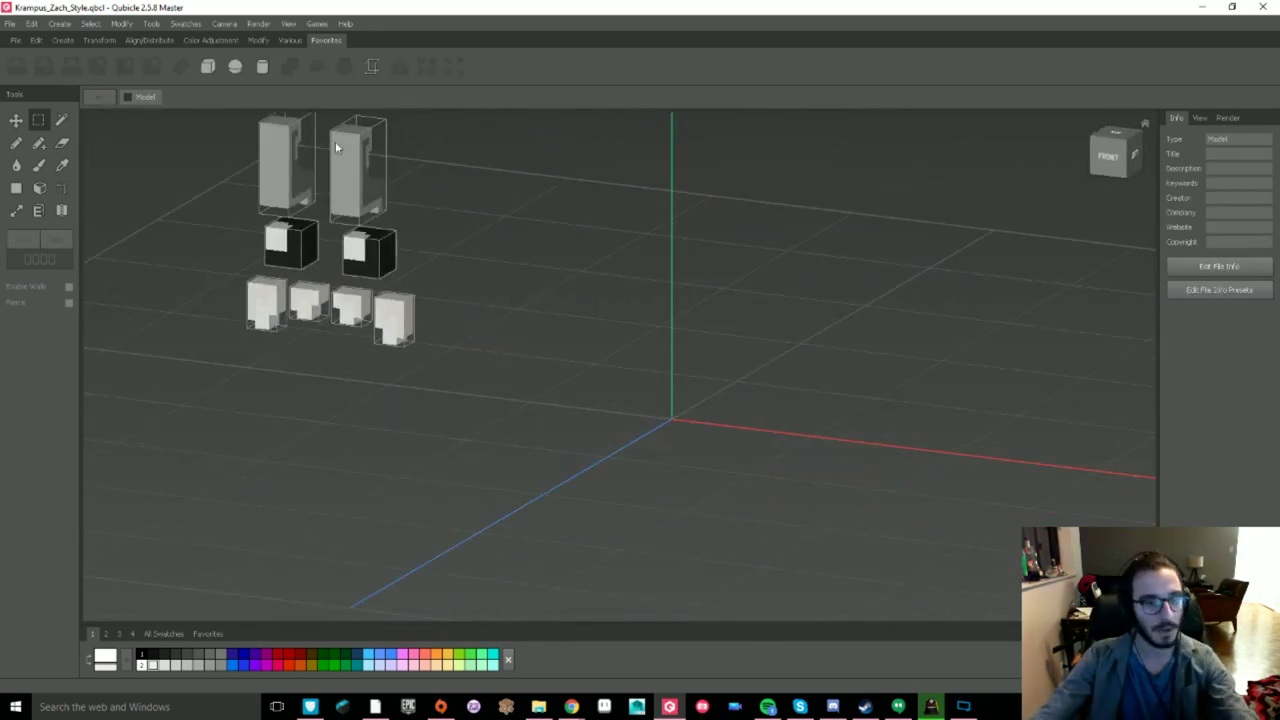
# - Move the eyes and teeth away from the two L-shaped pieces and hide them
pyautogui.moveTo(605, 295); pyautogui.dragTo(589, 298, button='middle')
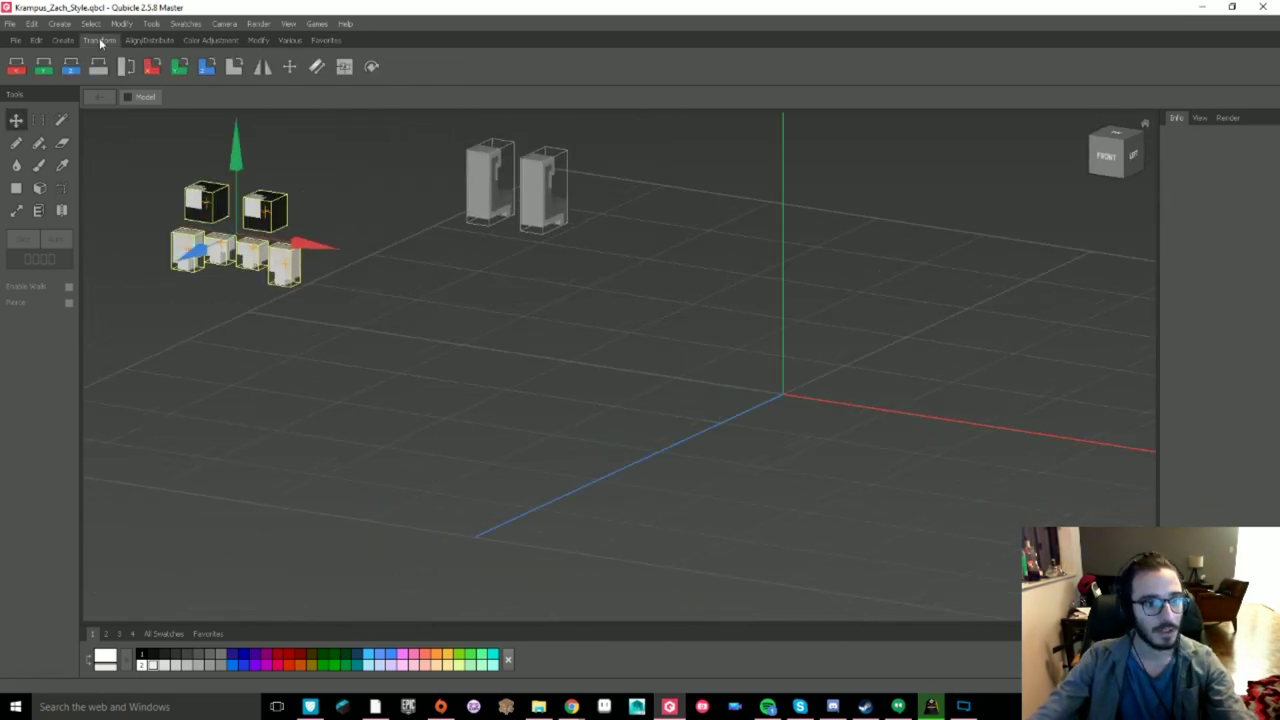
pyautogui.click(397, 70)
pyautogui.moveTo(398, 200); pyautogui.dragTo(338, 204, button='middle')
pyautogui.click(201, 187)
pyautogui.click(372, 67)
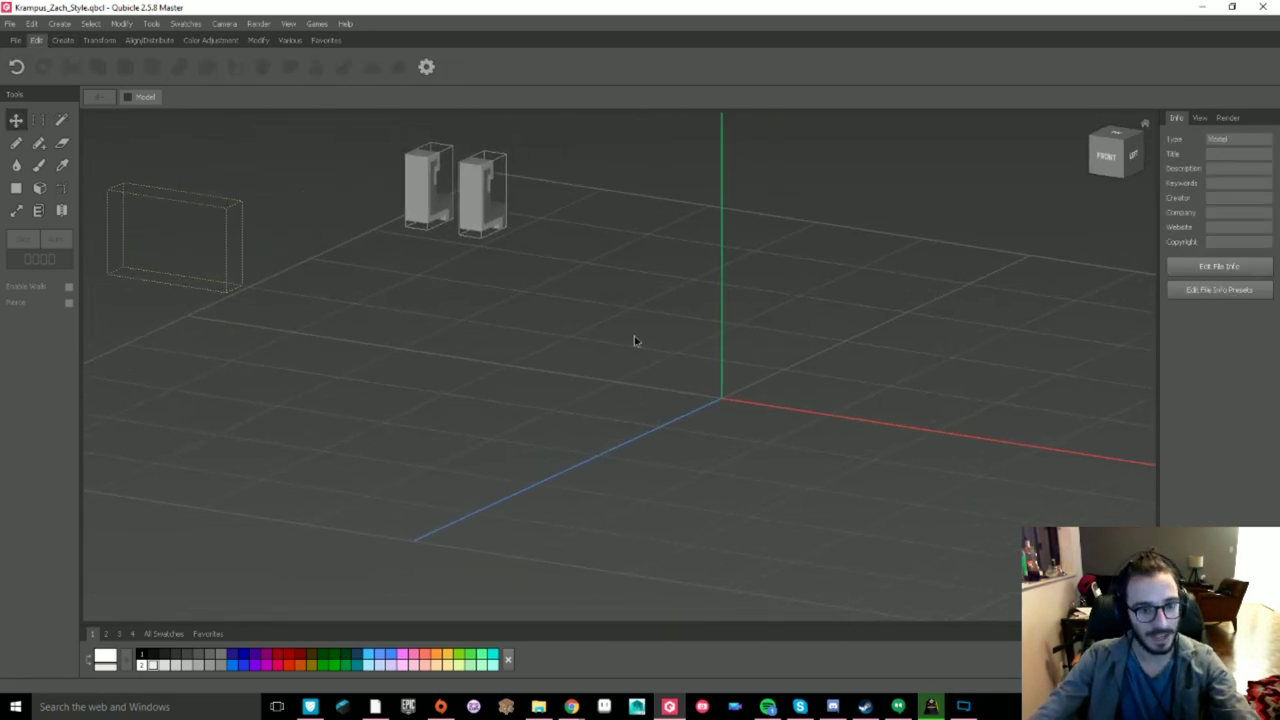
# - Select both L-shaped pieces and move them together along the X axis towards the origin
pyautogui.moveTo(610, 354); pyautogui.dragTo(640, 330, button='right')
pyautogui.click(368, 229)
pyautogui.keyDown('shift'); pyautogui.click(426, 236); pyautogui.keyUp('shift')
pyautogui.moveTo(478, 239); pyautogui.dragTo(770, 260)
pyautogui.click(1106, 157)
pyautogui.click(840, 280)
pyautogui.moveTo(840, 280); pyautogui.dragTo(737, 332, button='right')
# - Open one L-shaped piece for voxel editing and select the voxels along its top from the front view
pyautogui.doubleClick(632, 228)
pyautogui.click(1118, 157)
pyautogui.click(38, 120)
pyautogui.moveTo(602, 175)
pyautogui.mouseDown()
pyautogui.moveTo(602, 252)
pyautogui.moveTo(672, 210)
pyautogui.mouseUp()
pyautogui.click(17, 144)
pyautogui.moveTo(840, 290); pyautogui.dragTo(669, 320, button='right')
pyautogui.click(99, 97)
# - Delete the other L-shaped piece and duplicate the remaining one onto the opposite side of the vertical axis
pyautogui.click(572, 270)
pyautogui.press('Delete')
pyautogui.click(660, 290)
pyautogui.click(16, 120)
pyautogui.keyDown('ctrl'); pyautogui.moveTo(748, 290); pyautogui.dragTo(600, 272); pyautogui.keyUp('ctrl')
pyautogui.click(1114, 160)
pyautogui.hotkey('ctrl', 'a')
pyautogui.moveTo(740, 270); pyautogui.dragTo(700, 307, button='right')
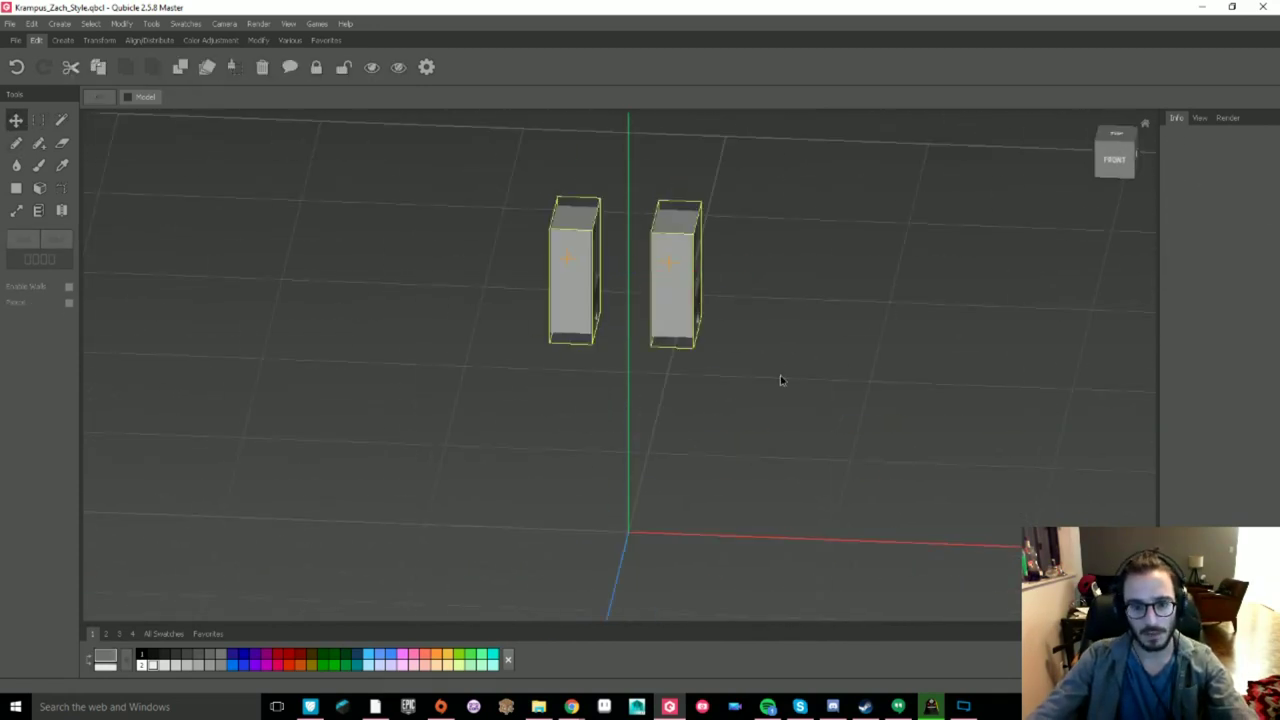
pyautogui.click(920, 385)
pyautogui.moveTo(920, 385); pyautogui.dragTo(876, 402, button='right')
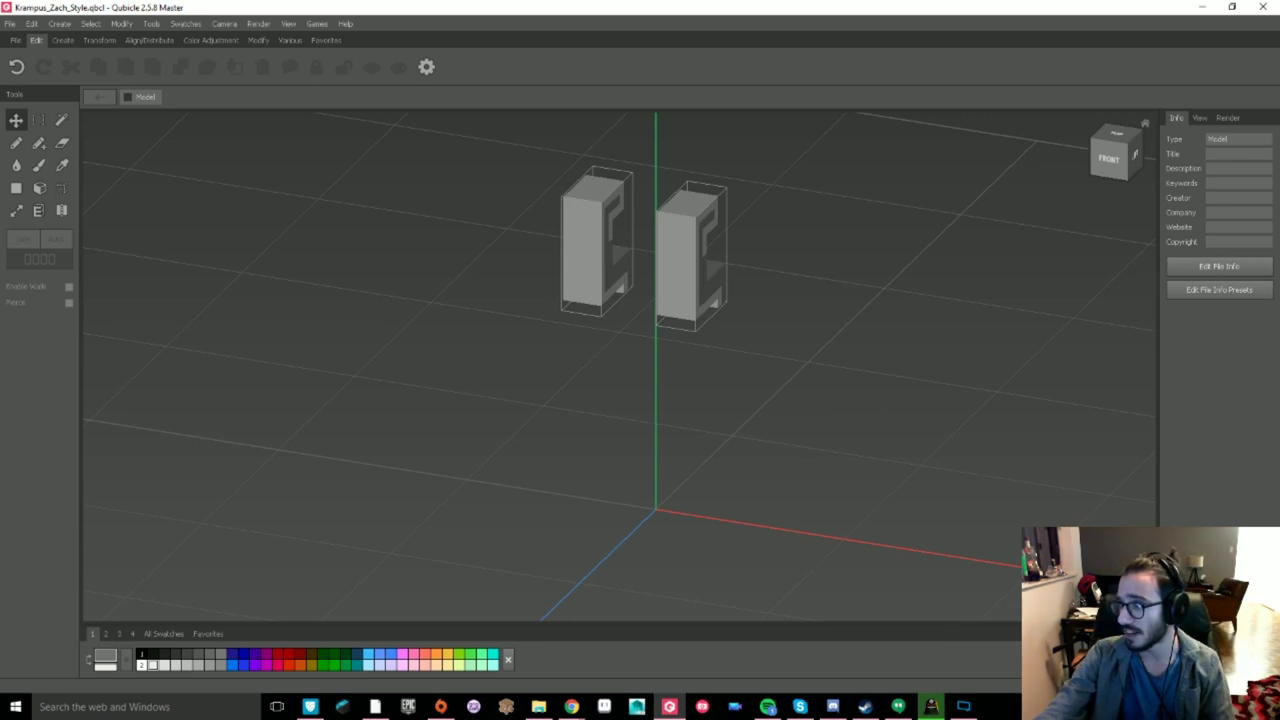
# - Create a 26 × 26 × 26 box and move it along Z behind the L-shaped pieces
pyautogui.moveTo(785, 420); pyautogui.dragTo(640, 360, button='right')
pyautogui.click(208, 67)
pyautogui.click(964, 362)
pyautogui.moveTo(566, 438); pyautogui.dragTo(692, 427)
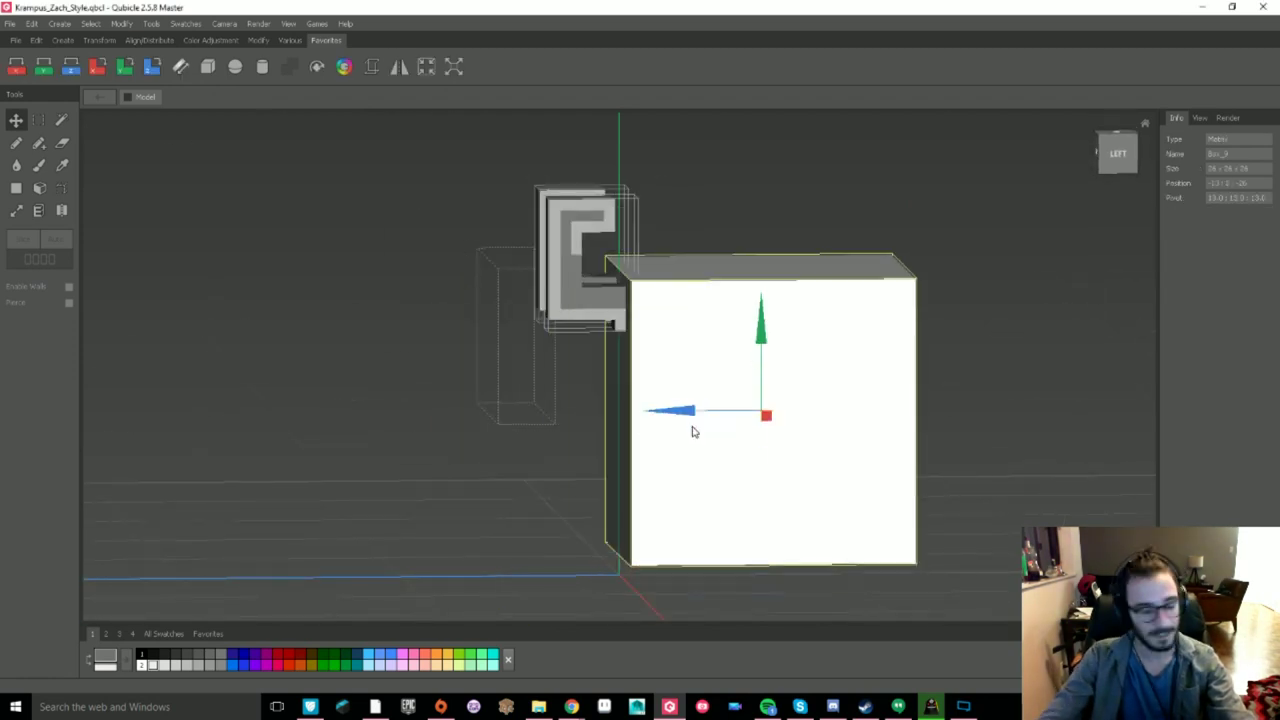
# - Cut away the lower part of the box and remove voxels along one side to step its corners
pyautogui.doubleClick(795, 427)
pyautogui.moveTo(795, 427); pyautogui.dragTo(622, 234, button='right')
pyautogui.moveTo(765, 513); pyautogui.dragTo(471, 440)
pyautogui.press('Delete')
pyautogui.moveTo(763, 429); pyautogui.dragTo(648, 224)
pyautogui.press('Delete')
pyautogui.moveTo(636, 429); pyautogui.dragTo(476, 418)
pyautogui.press('Delete')
pyautogui.press('Delete')
pyautogui.moveTo(751, 242); pyautogui.dragTo(769, 263, button='right')
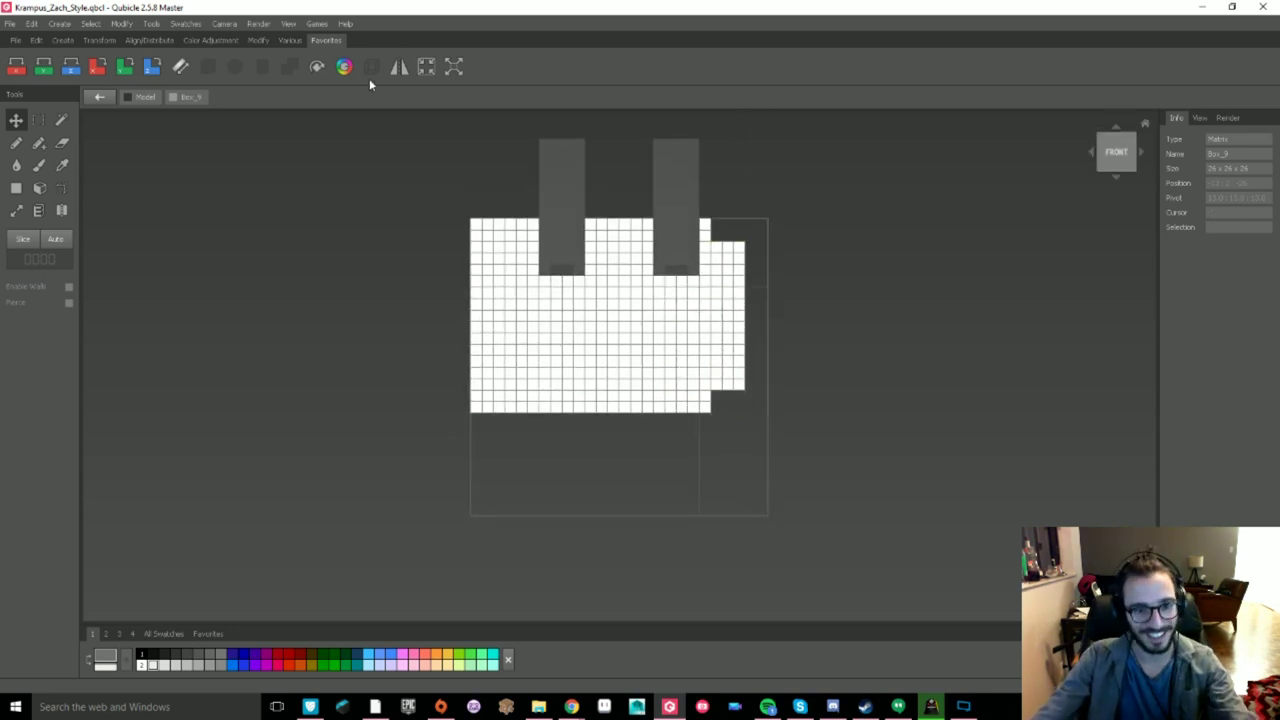
# - Mirror the stepped corners onto the opposite side of the head block
pyautogui.click(399, 67)
pyautogui.moveTo(900, 320); pyautogui.dragTo(817, 371, button='right')
pyautogui.click(1134, 153)
pyautogui.moveTo(500, 417); pyautogui.dragTo(684, 257, button='right')
pyautogui.click(1120, 148)
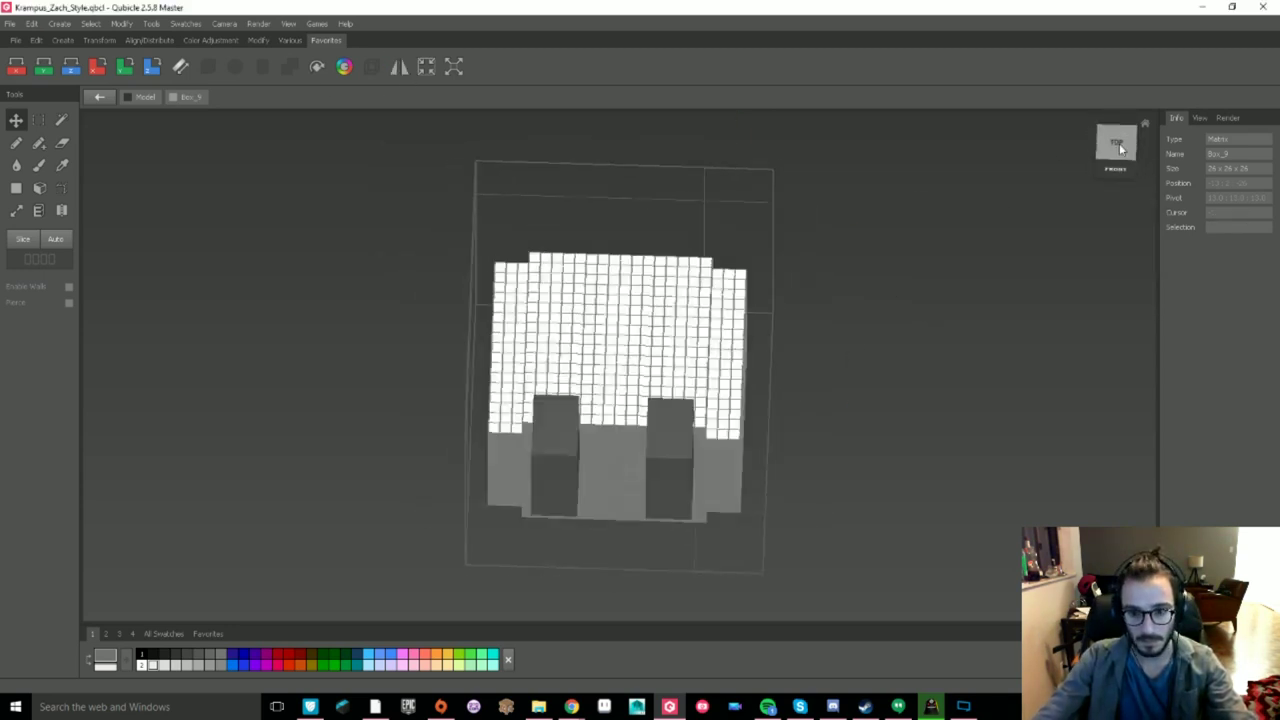
pyautogui.click(1118, 145)
pyautogui.moveTo(858, 572); pyautogui.dragTo(1010, 470, button='right')
# - Resize the head matrix's bounds to 42 × 37 × 37, leaving free space around the voxels
pyautogui.click(428, 80)
pyautogui.doubleClick(915, 474)
pyautogui.doubleClick(677, 394)
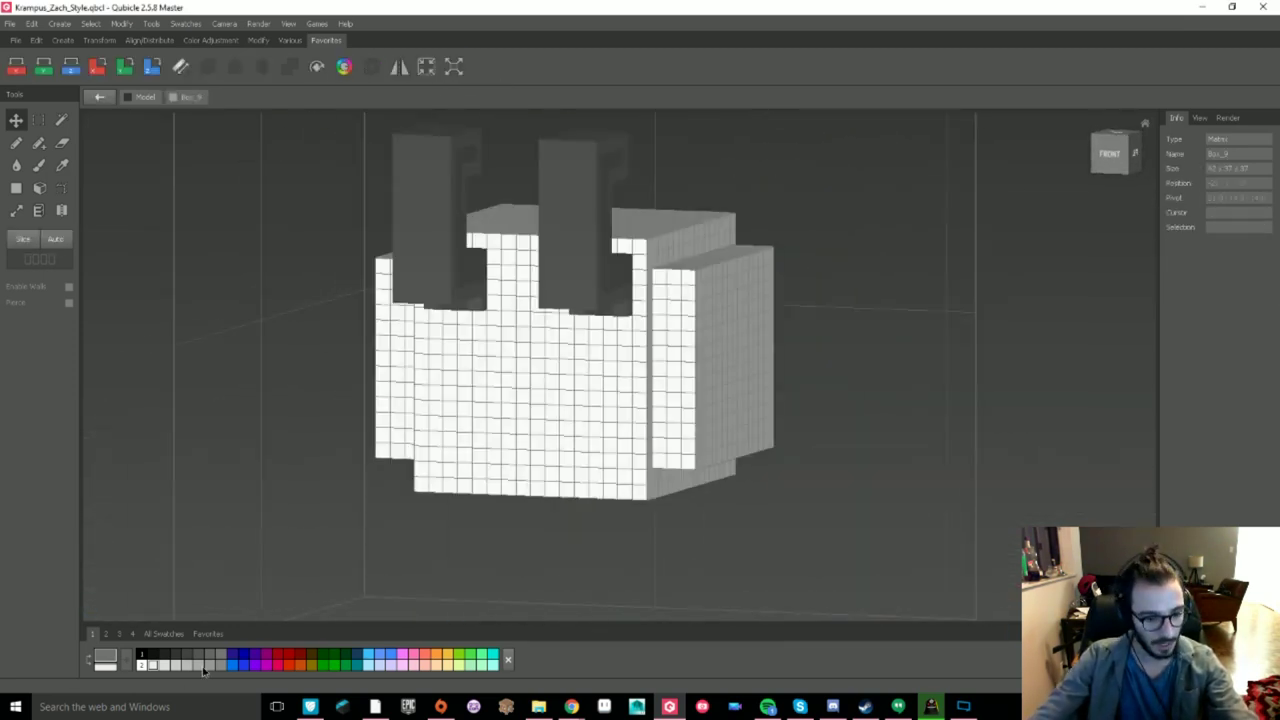
# - Fill the whole head block with light grey
pyautogui.click(200, 667)
pyautogui.click(17, 166)
pyautogui.click(540, 400)
pyautogui.doubleClick(972, 482)
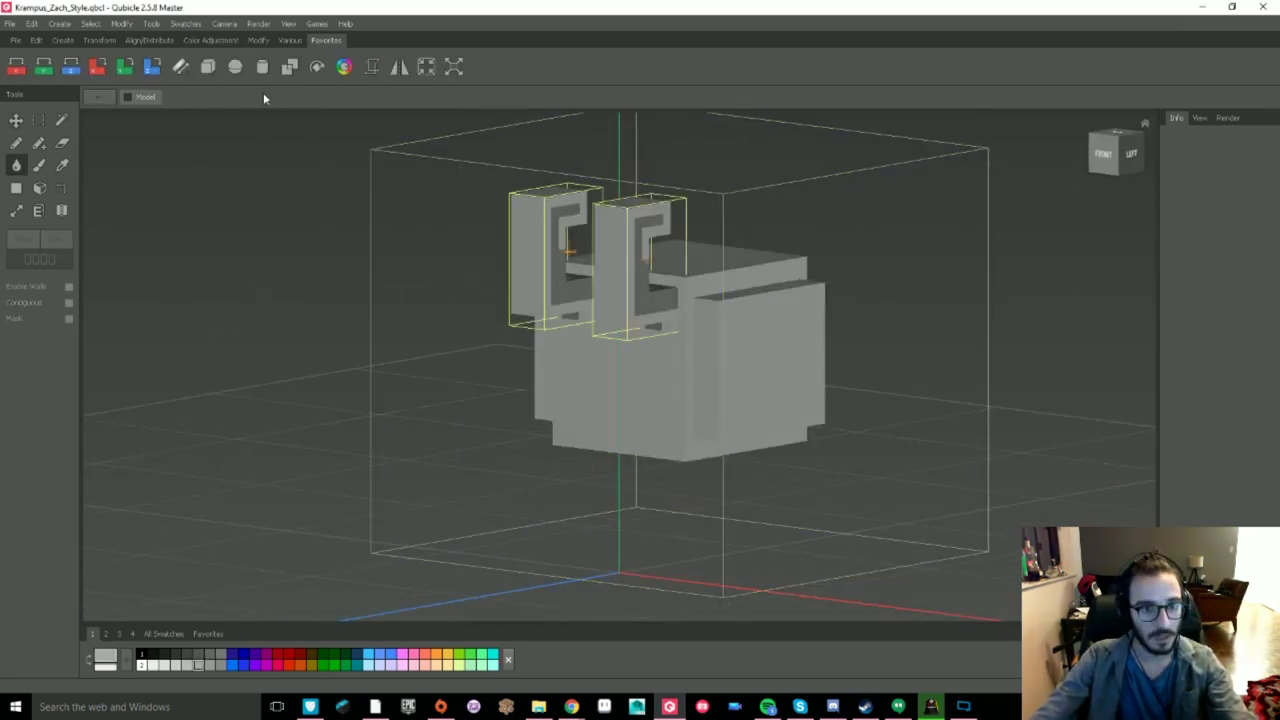
# - Darken both L-shaped pieces with a negative brightness adjustment
pyautogui.click(262, 66)
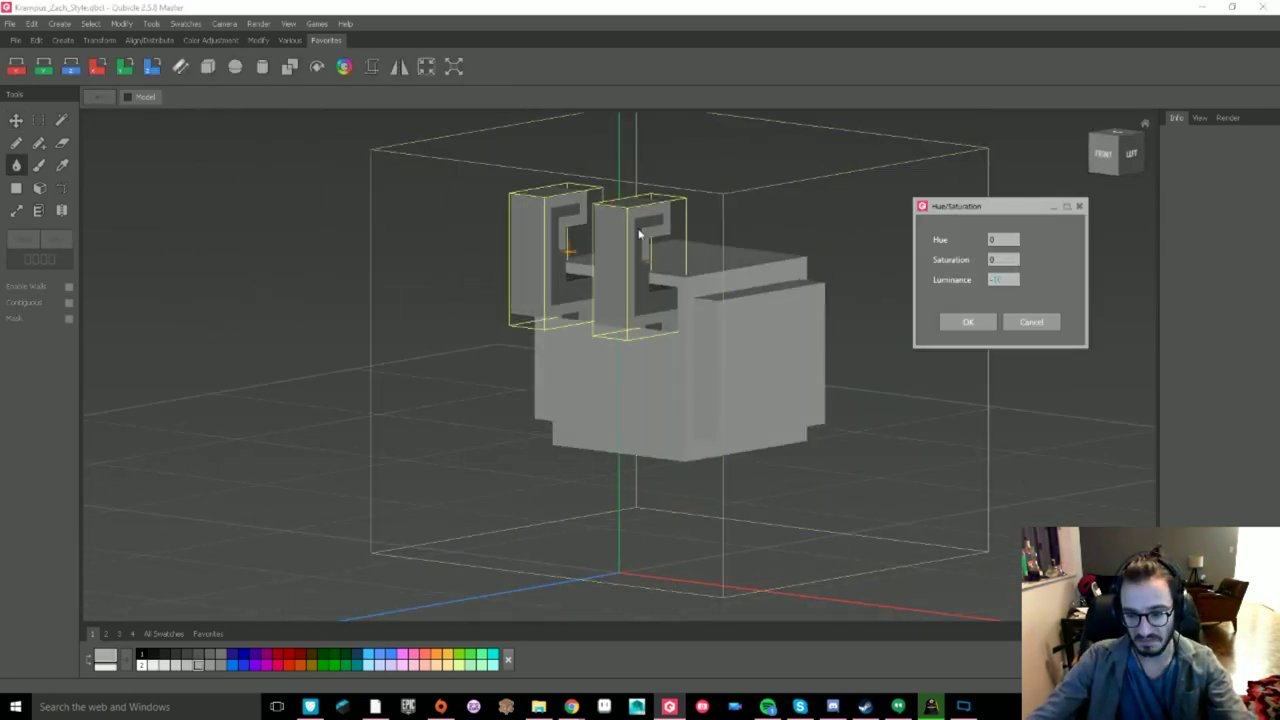
pyautogui.click(210, 40)
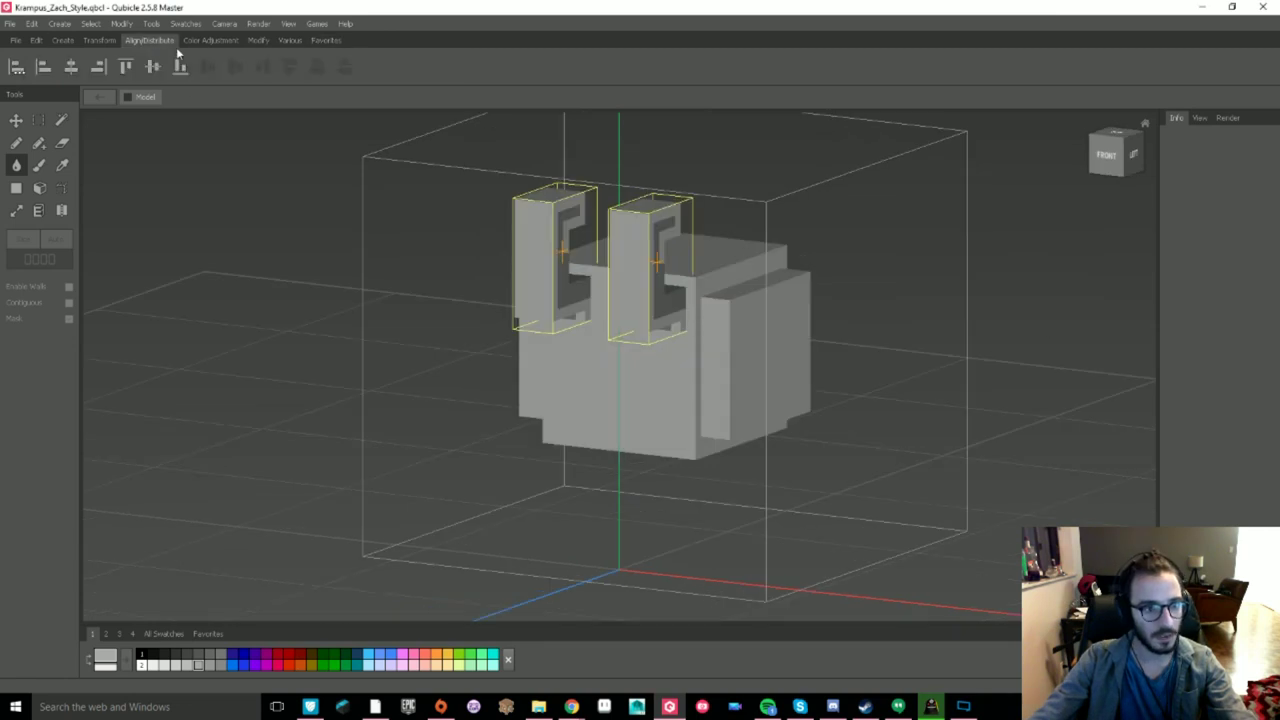
pyautogui.click(207, 66)
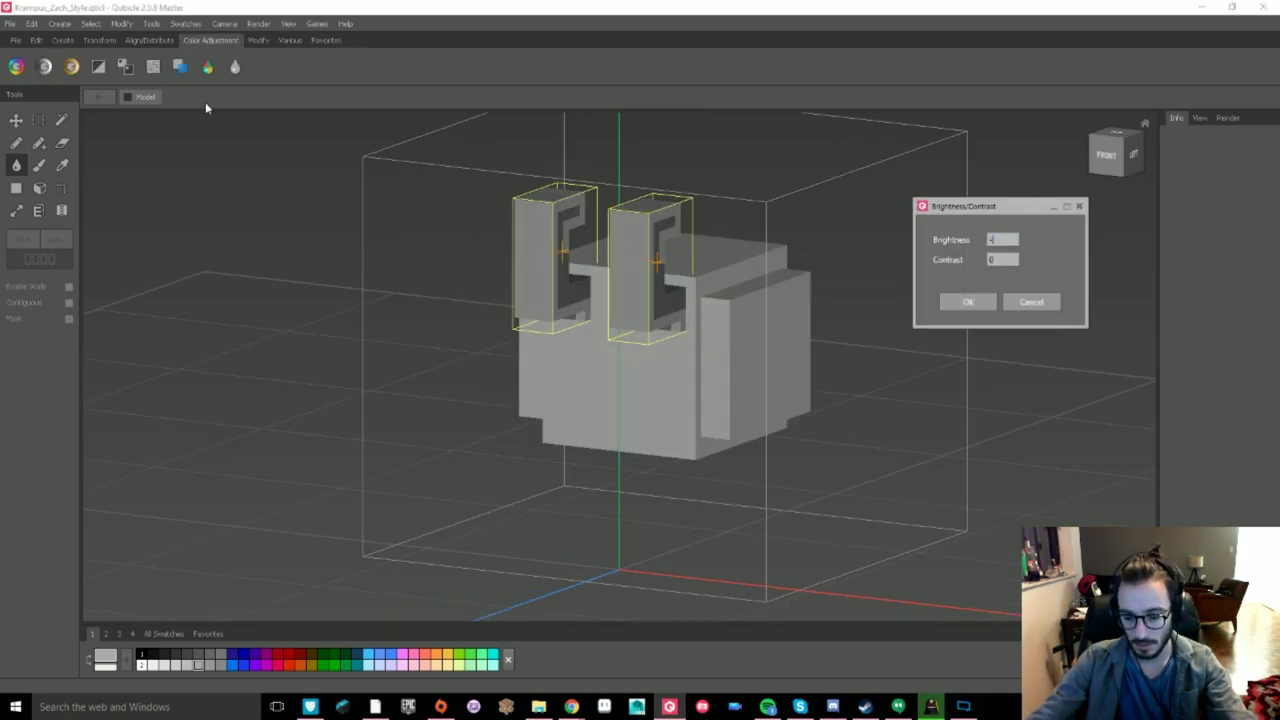
pyautogui.click(988, 302)
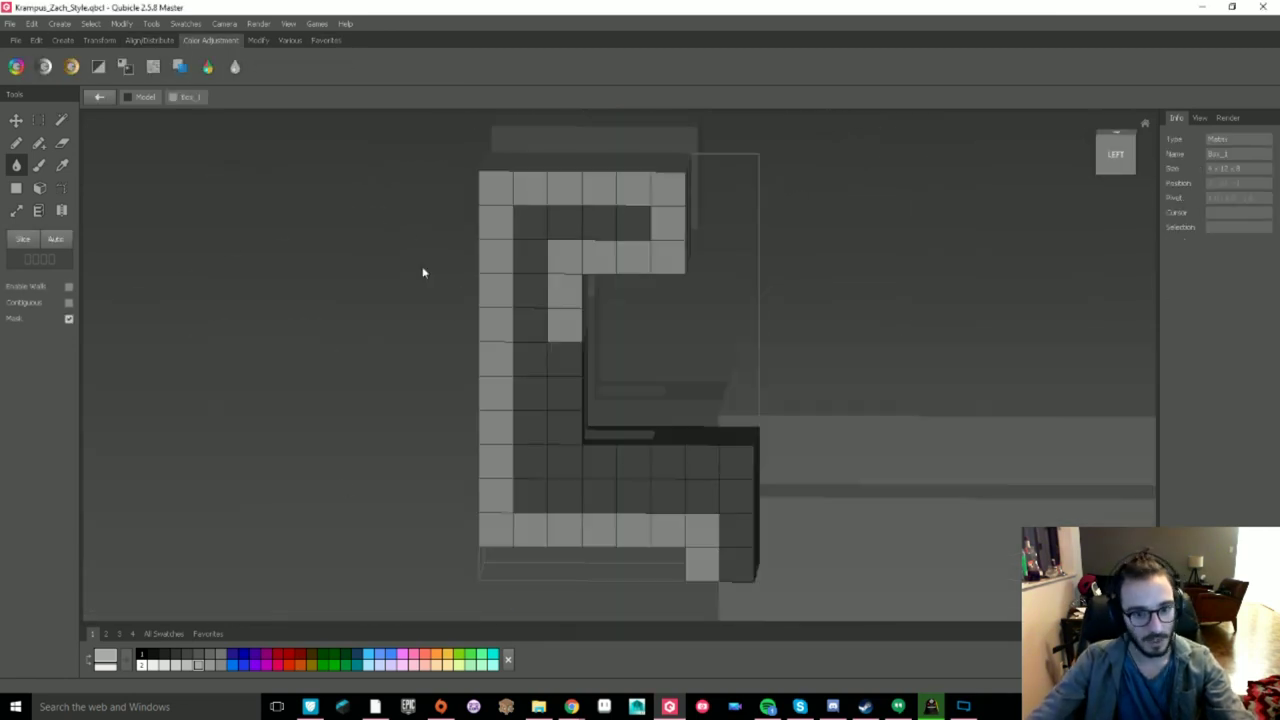
# - Recolour the light grey outer voxels of the L-shaped pieces with a darker grey
pyautogui.click(105, 658)
pyautogui.press('Escape')
pyautogui.moveTo(553, 486); pyautogui.dragTo(657, 450, button='right')
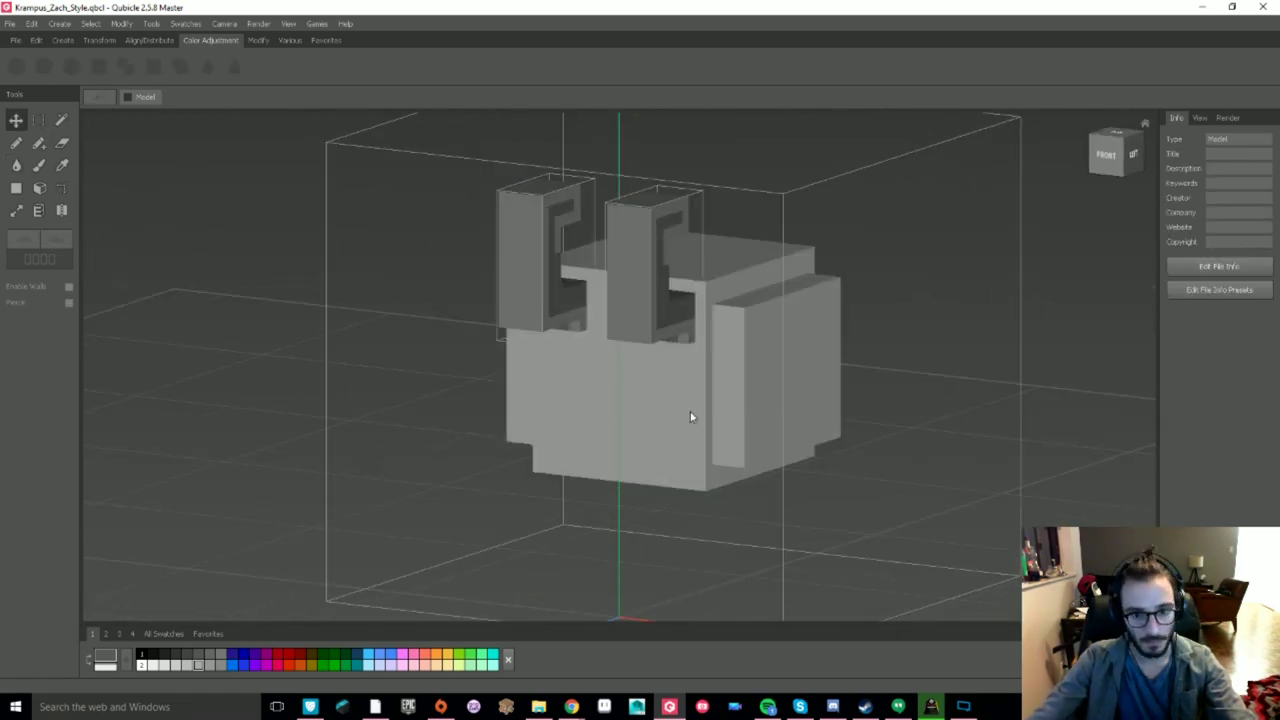
# - Attach a stepped brow ridge with a drooping outer end to one half of the head's front face
pyautogui.doubleClick(690, 416)
pyautogui.click(38, 143)
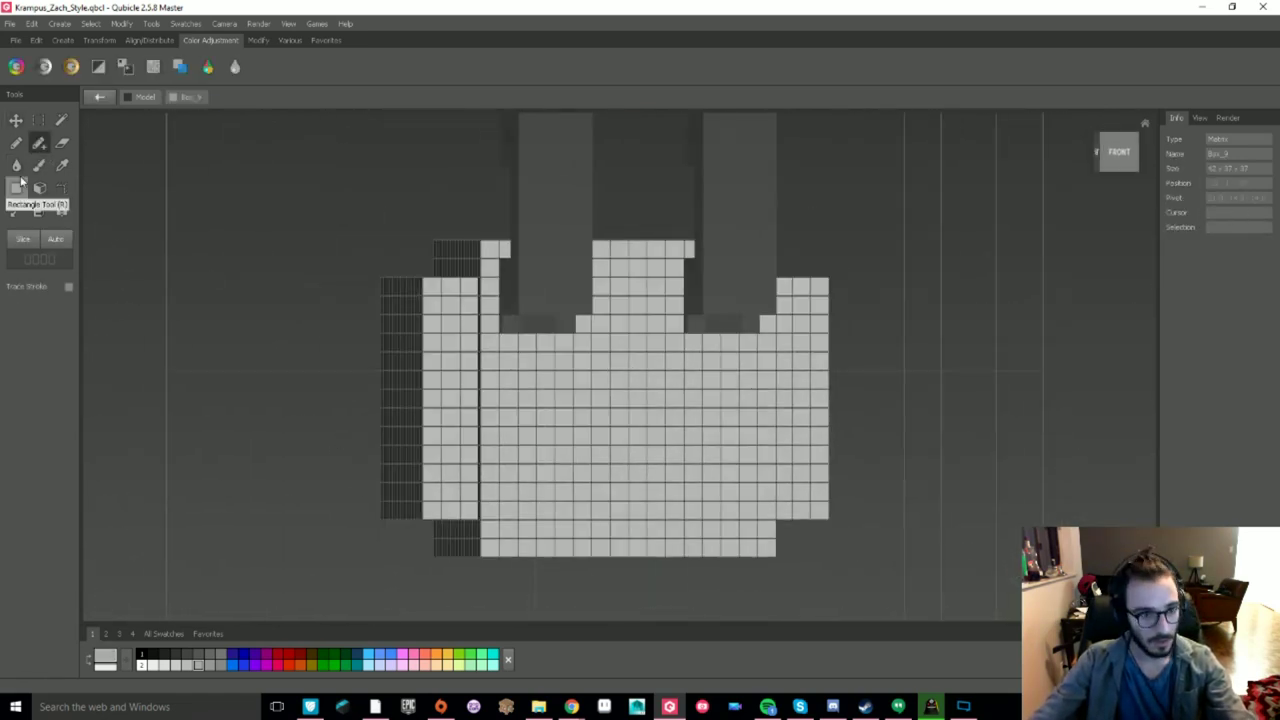
pyautogui.moveTo(206, 272); pyautogui.dragTo(260, 200, button='right')
pyautogui.moveTo(700, 330); pyautogui.dragTo(640, 342, button='right')
pyautogui.moveTo(610, 337); pyautogui.dragTo(542, 337)
pyautogui.moveTo(766, 338); pyautogui.dragTo(703, 347, button='right')
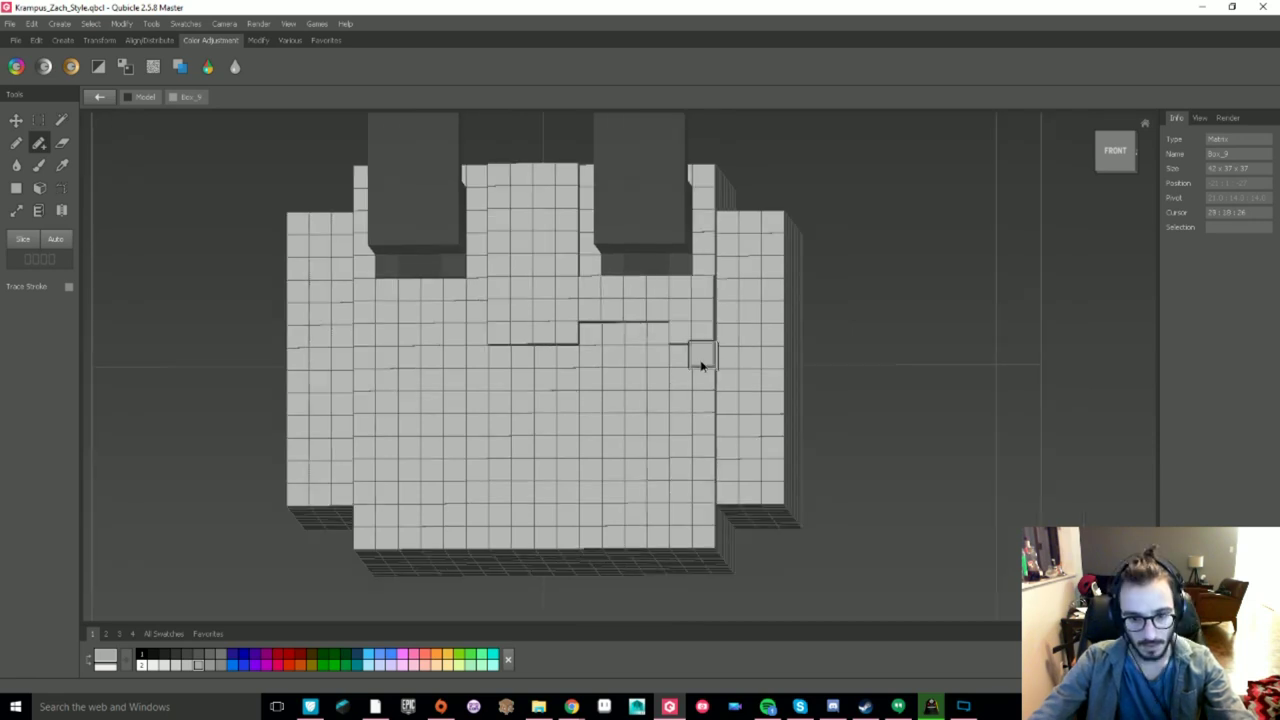
pyautogui.moveTo(703, 347); pyautogui.dragTo(680, 352)
pyautogui.moveTo(690, 350); pyautogui.dragTo(654, 311, button='right')
pyautogui.moveTo(654, 309); pyautogui.dragTo(645, 372)
pyautogui.moveTo(645, 375); pyautogui.dragTo(765, 350, button='right')
# - Mirror the brow ridge onto the other half of the head's front face
pyautogui.scroll(-2, 765, 350)
pyautogui.click(326, 41)
pyautogui.click(399, 68)
pyautogui.moveTo(620, 330); pyautogui.dragTo(708, 368, button='right')
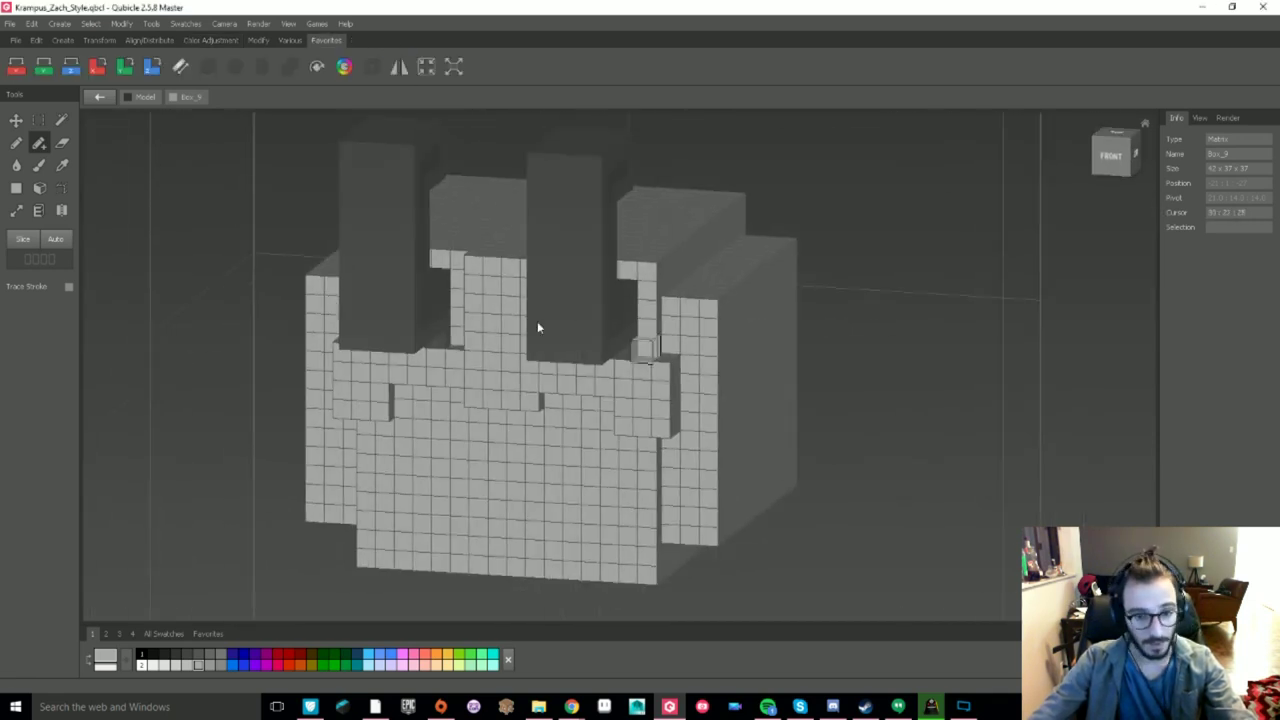
# - Erase the outer top corner voxels of the brow ridge on both sides
pyautogui.click(62, 143)
pyautogui.click(662, 360)
pyautogui.click(355, 330)
# - Attach a near-black 4 × 4 eye block under one brow and mirror it to the other side
pyautogui.click(164, 655)
pyautogui.click(39, 143)
pyautogui.moveTo(650, 332)
pyautogui.mouseDown()
pyautogui.moveTo(586, 345)
pyautogui.moveTo(650, 396)
pyautogui.mouseUp()
pyautogui.moveTo(650, 396); pyautogui.dragTo(680, 340, button='right')
pyautogui.click(399, 68)
pyautogui.click(994, 281)
# - Paint a white 2 × 2 highlight in the upper-left corner of each eye
pyautogui.click(153, 665)
pyautogui.click(16, 143)
pyautogui.moveTo(640, 312); pyautogui.dragTo(628, 332)
pyautogui.moveTo(472, 312); pyautogui.dragTo(452, 332)
pyautogui.moveTo(684, 425); pyautogui.dragTo(718, 475, button='right')
# - Choose a darker grey and paint a shading band along the underside of the brow ridge around the eyes
pyautogui.click(106, 655)
pyautogui.click(906, 248)
pyautogui.click(1011, 371)
pyautogui.moveTo(407, 347); pyautogui.dragTo(560, 305)
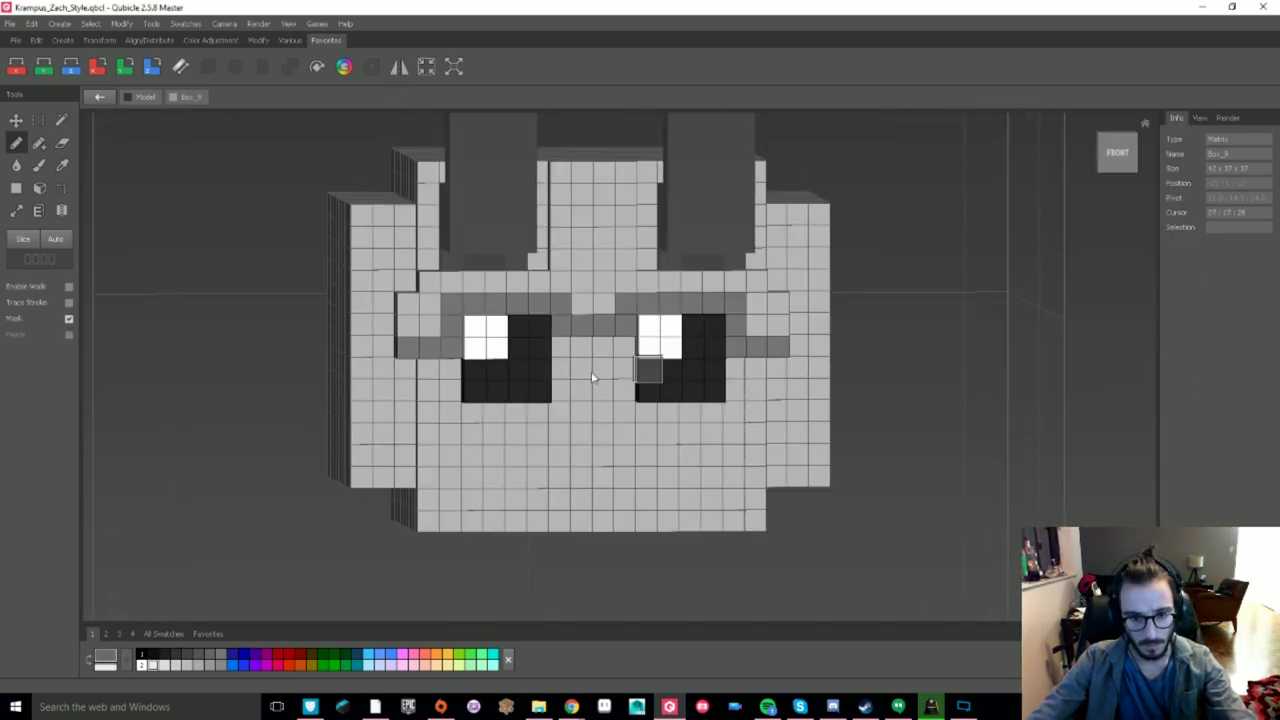
pyautogui.moveTo(748, 348); pyautogui.dragTo(780, 347)
pyautogui.moveTo(780, 350); pyautogui.dragTo(806, 434, button='right')
pyautogui.scroll(1, 790, 425)
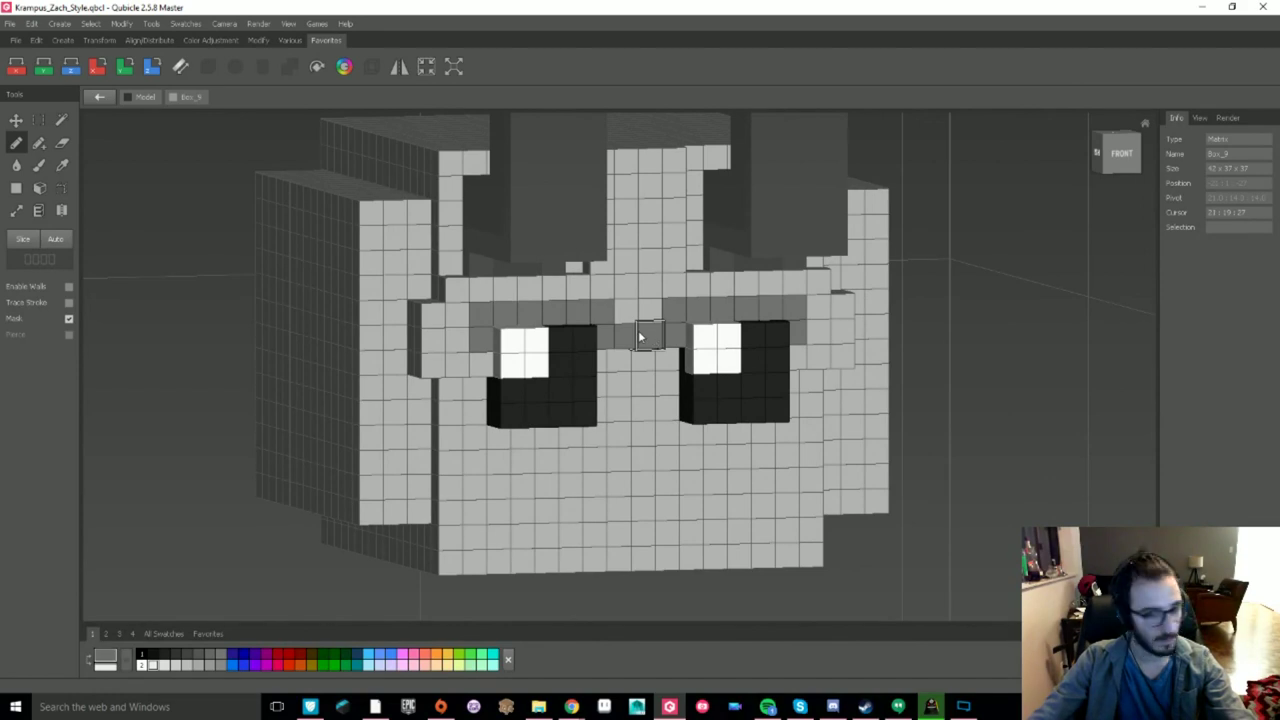
# - Extend the darker grey shading with a patch two voxels wide and two high on the outer side of each eye
pyautogui.click(798, 335)
pyautogui.moveTo(802, 340)
pyautogui.mouseDown(button='right')
pyautogui.moveTo(826, 369)
pyautogui.moveTo(745, 365)
pyautogui.mouseUp(button='right')
pyautogui.moveTo(660, 391); pyautogui.dragTo(690, 378, button='right')
pyautogui.click(16, 143)
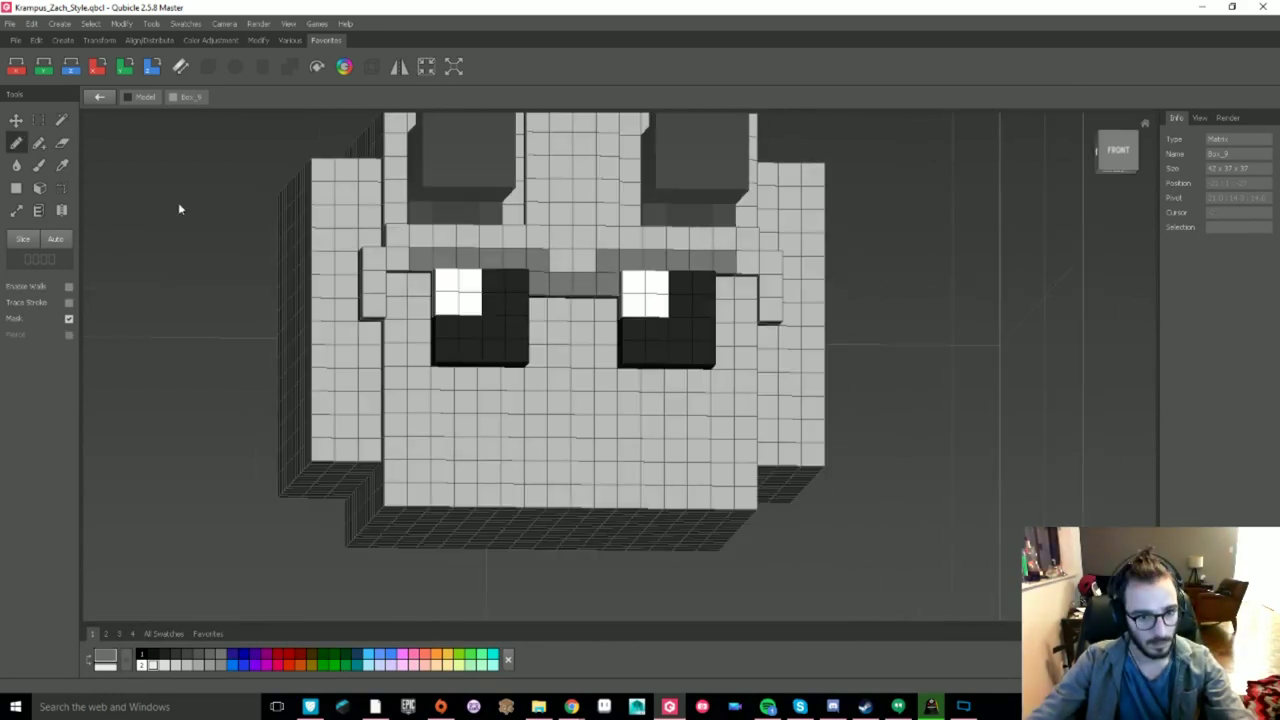
pyautogui.moveTo(733, 296); pyautogui.dragTo(745, 308)
pyautogui.press('Tab')
pyautogui.moveTo(745, 308)
pyautogui.mouseDown(button='right')
pyautogui.moveTo(640, 366)
pyautogui.moveTo(714, 377)
pyautogui.moveTo(640, 400)
pyautogui.mouseUp(button='right')
pyautogui.press('Tab')
# - Pick the near-black eye colour and paint two nostrils, each one voxel wide and two high, below the eyes
pyautogui.keyDown('alt'); pyautogui.click(640, 400); pyautogui.keyUp('alt')
pyautogui.click(39, 143)
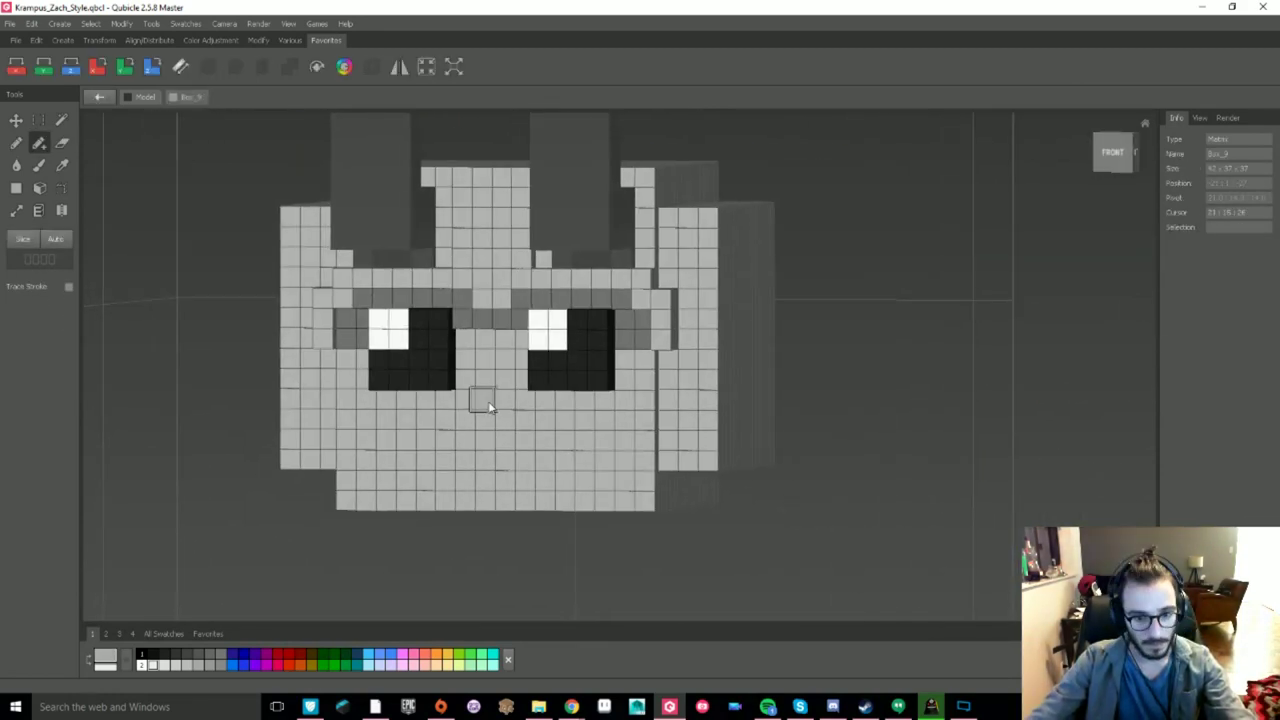
pyautogui.click(16, 143)
pyautogui.keyDown('alt'); pyautogui.click(437, 372); pyautogui.keyUp('alt')
pyautogui.moveTo(470, 418); pyautogui.dragTo(492, 419, button='right')
pyautogui.click(535, 428)
pyautogui.scroll(-2, 535, 428)
pyautogui.click(503, 431)
pyautogui.click(549, 431)
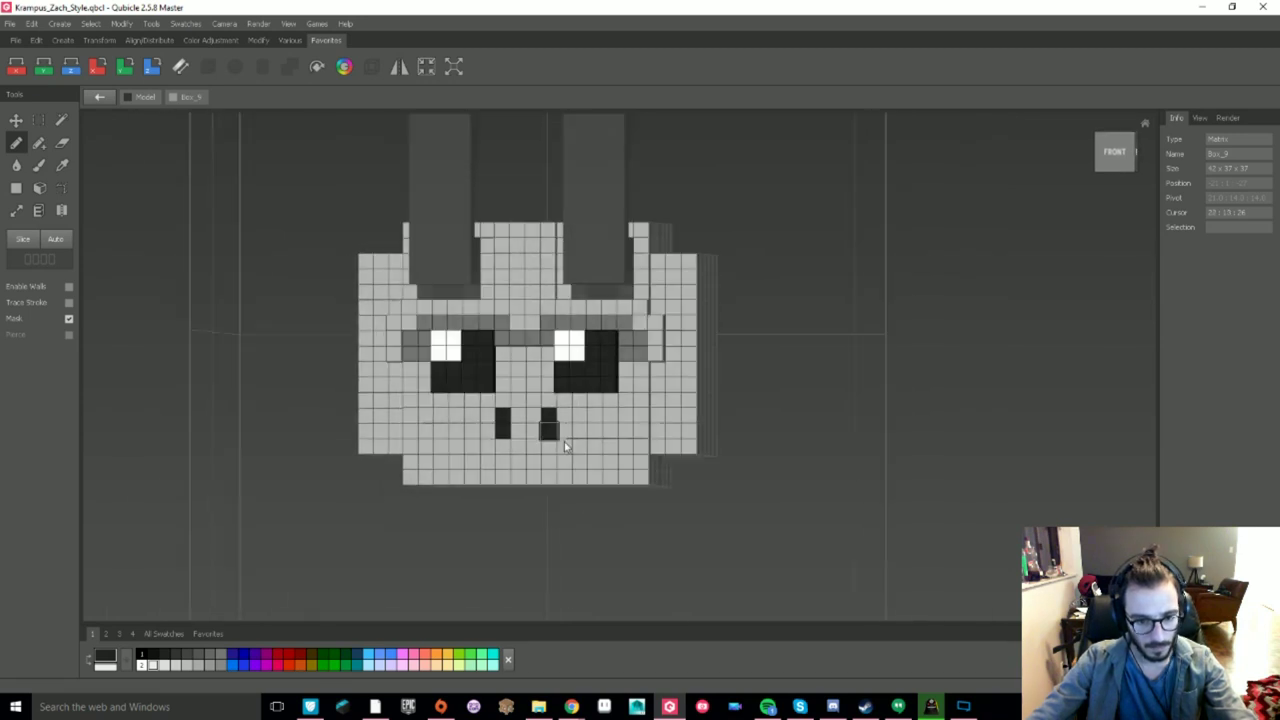
# - Try to move the lower part of the face down, and undo it
pyautogui.scroll(-2, 566, 446)
pyautogui.press('Tab')
pyautogui.moveTo(740, 310); pyautogui.dragTo(654, 357, button='right')
pyautogui.press('Tab')
pyautogui.hotkey('ctrl', 'z')
pyautogui.hotkey('ctrl', 'z')
pyautogui.moveTo(703, 442); pyautogui.dragTo(357, 528)
pyautogui.press('Down')
pyautogui.press('Down')
pyautogui.hotkey('ctrl', 'z')
pyautogui.hotkey('ctrl', 'z')
pyautogui.hotkey('ctrl', 'z')
pyautogui.moveTo(889, 458); pyautogui.dragTo(819, 449, button='right')
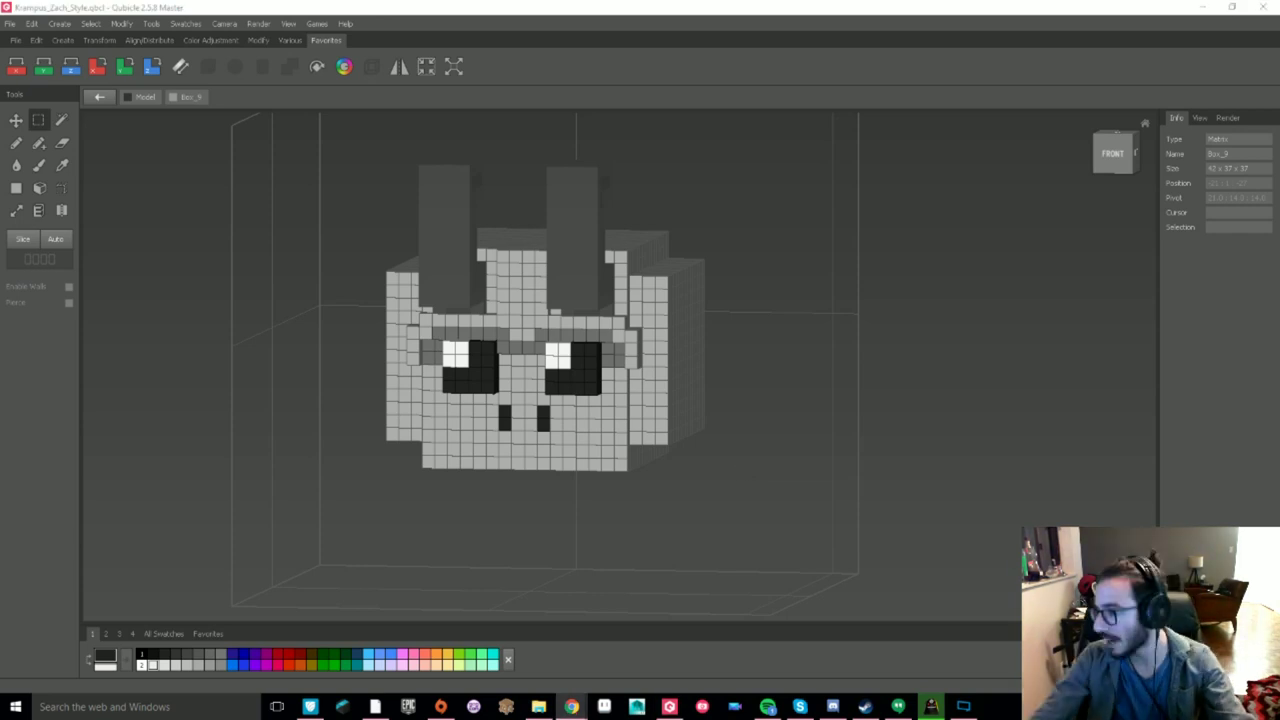
pyautogui.scroll(-2, 787, 409)
pyautogui.scroll(4, 850, 410)
pyautogui.moveTo(950, 411); pyautogui.dragTo(882, 410, button='right')
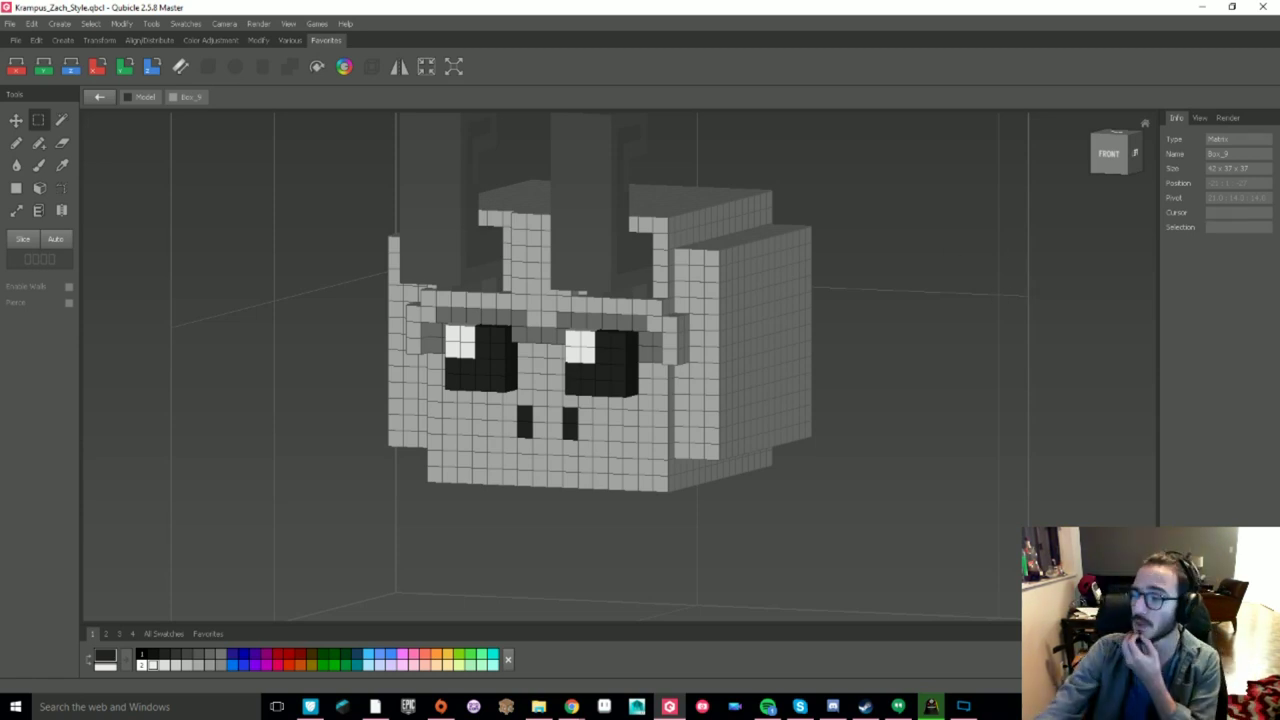
# - Switch to Spotify, search for "Republic tiger", and return to the voxel model
pyautogui.click(768, 707)
pyautogui.click(140, 48)
pyautogui.write('Republic tiger')
pyautogui.press('Return')
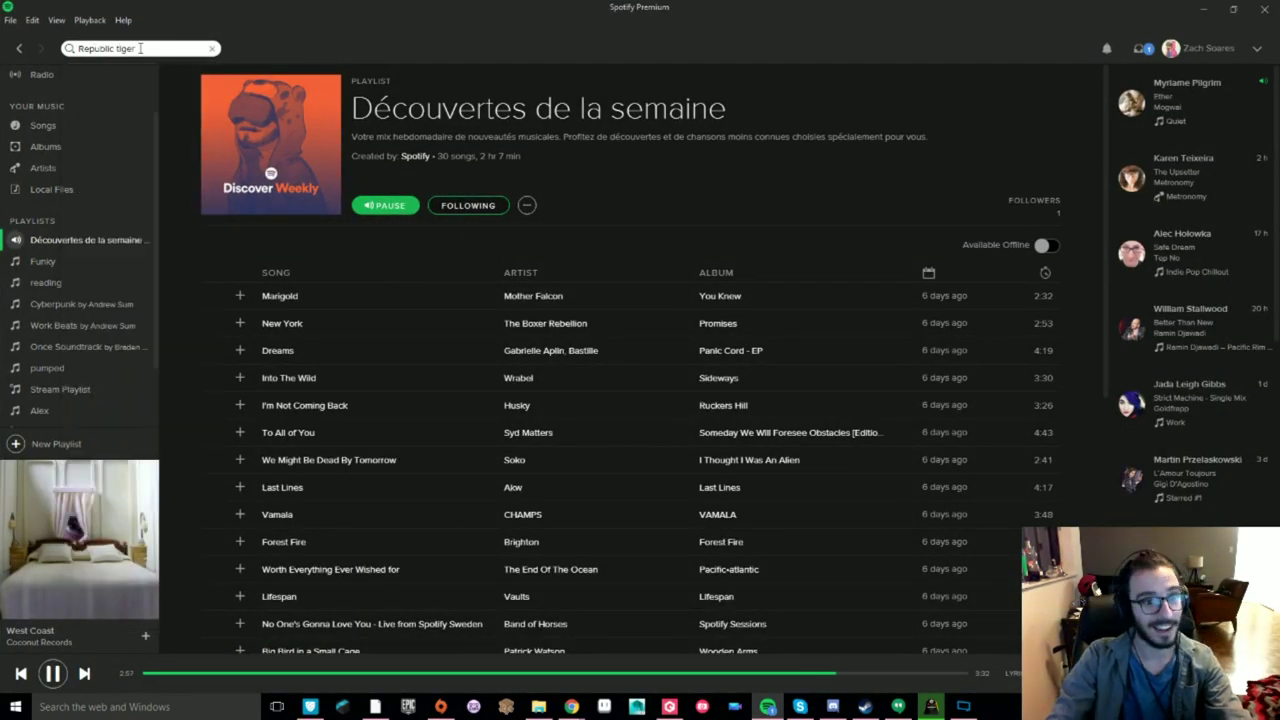
pyautogui.click(334, 226)
pyautogui.scroll(-3, 361, 303)
pyautogui.click(1206, 10)
# - Erase front voxels along the lower face to form a recessed mouth that steps higher at its outer ends
pyautogui.moveTo(840, 455); pyautogui.dragTo(960, 430, button='right')
pyautogui.doubleClick(980, 448)
pyautogui.click(980, 448)
pyautogui.doubleClick(680, 426)
pyautogui.scroll(5, 680, 426)
pyautogui.moveTo(680, 426); pyautogui.dragTo(660, 384, button='right')
pyautogui.click(39, 143)
pyautogui.moveTo(660, 384); pyautogui.dragTo(628, 402, button='middle')
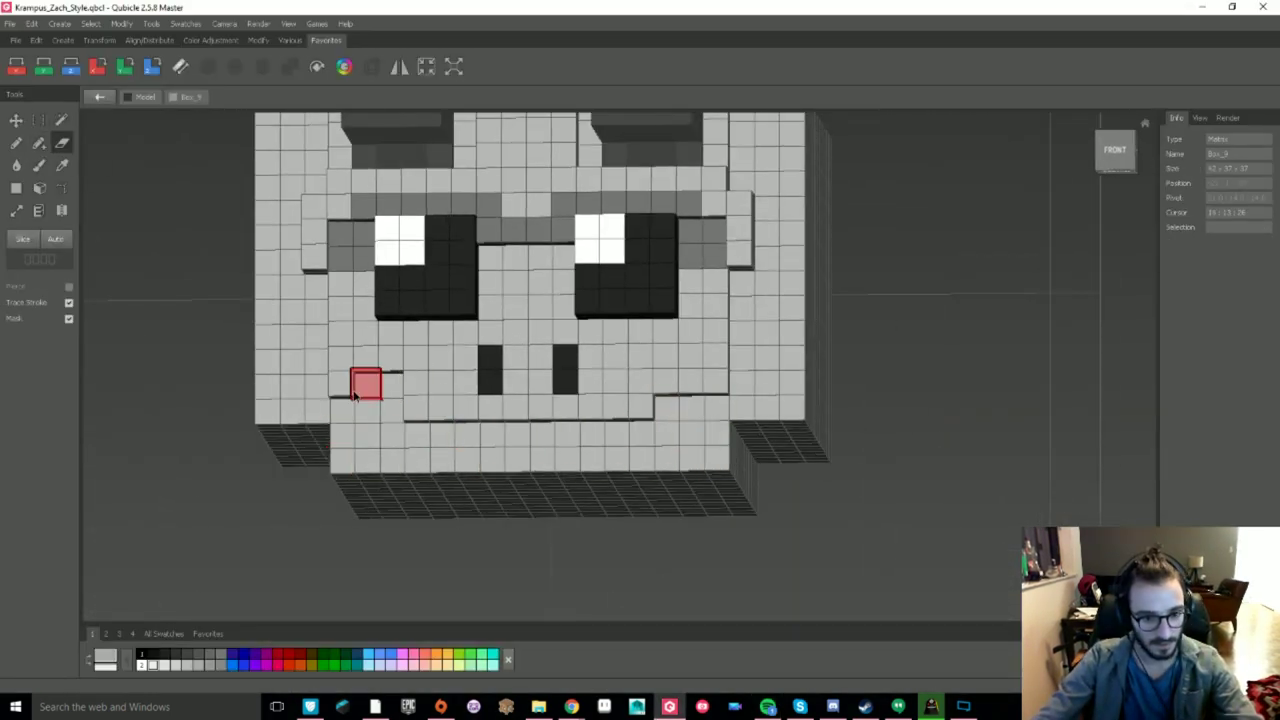
# - Leave the head matrix and select the four tooth pieces standing beside the head, below the spare eyes
pyautogui.scroll(-5, 644, 434)
pyautogui.doubleClick(386, 400)
pyautogui.click(386, 400)
pyautogui.moveTo(386, 400); pyautogui.dragTo(700, 390, button='middle')
pyautogui.click(16, 120)
pyautogui.click(250, 410)
pyautogui.click(36, 40)
pyautogui.click(399, 67)
pyautogui.click(290, 391)
pyautogui.click(206, 67)
pyautogui.moveTo(366, 171); pyautogui.dragTo(340, 162, button='middle')
pyautogui.moveTo(125, 470)
pyautogui.mouseDown()
pyautogui.moveTo(320, 402)
pyautogui.moveTo(643, 432)
pyautogui.mouseUp()
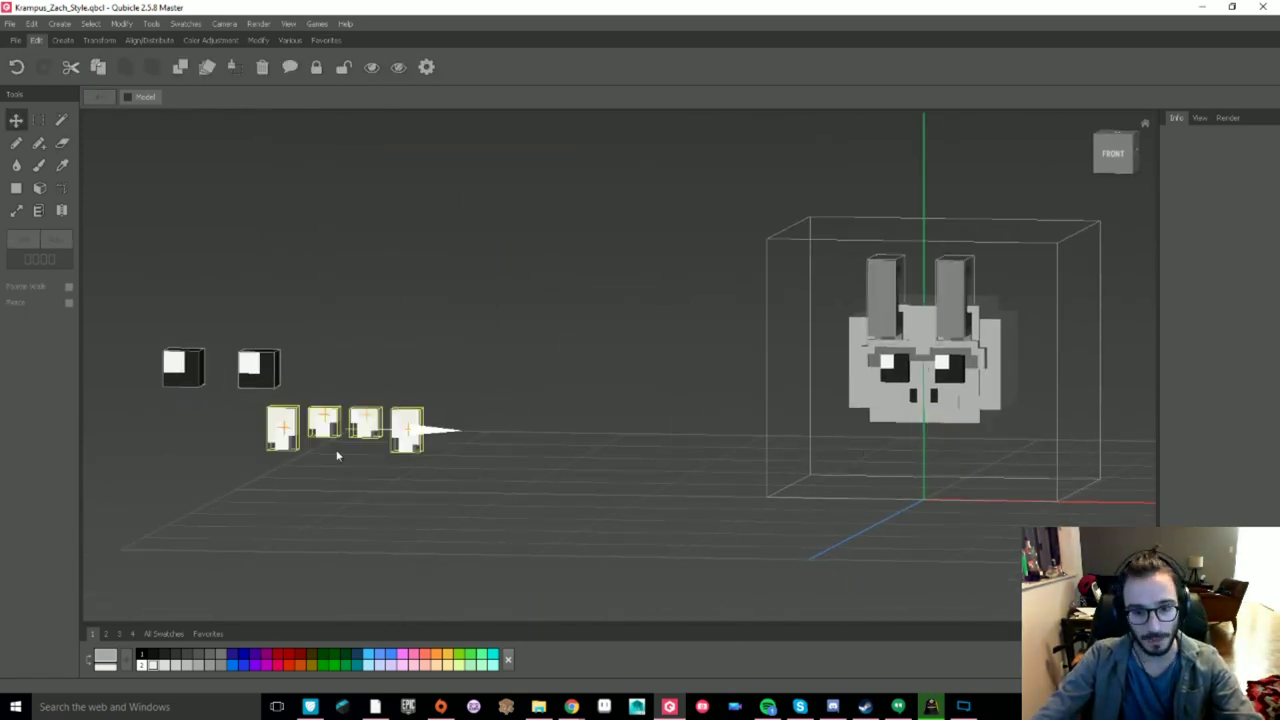
# - Reopen the head and attach off-white teeth in the mouth: one two-voxel-wide fang with a single-voxel tip and two 2 × 2 front teeth
pyautogui.doubleClick(620, 430)
pyautogui.scroll(5, 620, 430)
pyautogui.click(16, 143)
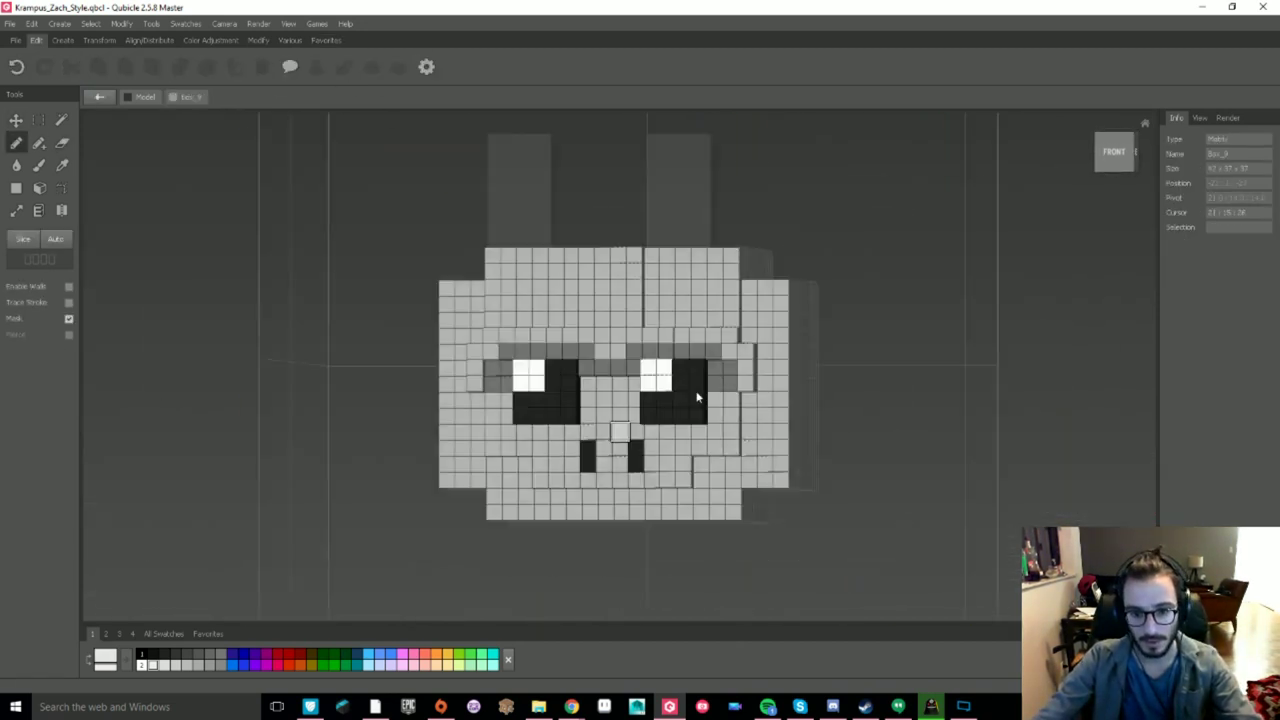
pyautogui.scroll(5, 543, 408)
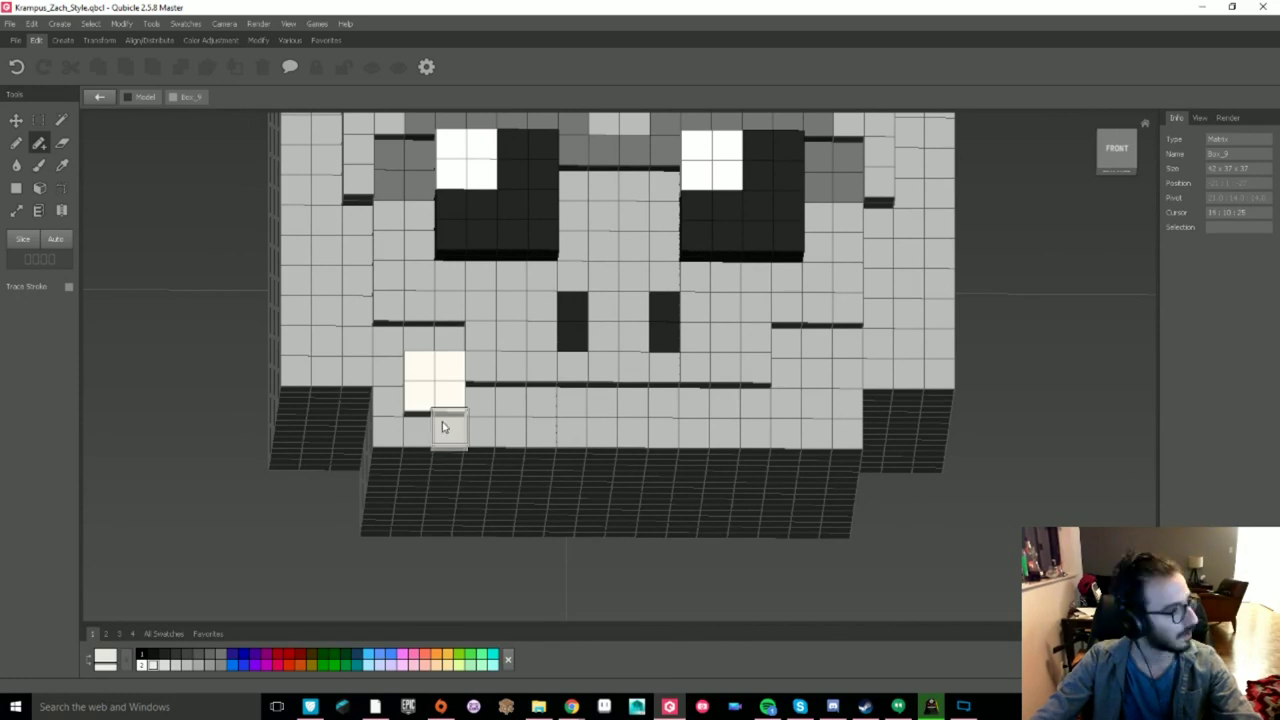
pyautogui.moveTo(573, 430); pyautogui.dragTo(542, 430)
pyautogui.moveTo(542, 430); pyautogui.dragTo(560, 490, button='right')
pyautogui.scroll(-2, 560, 430)
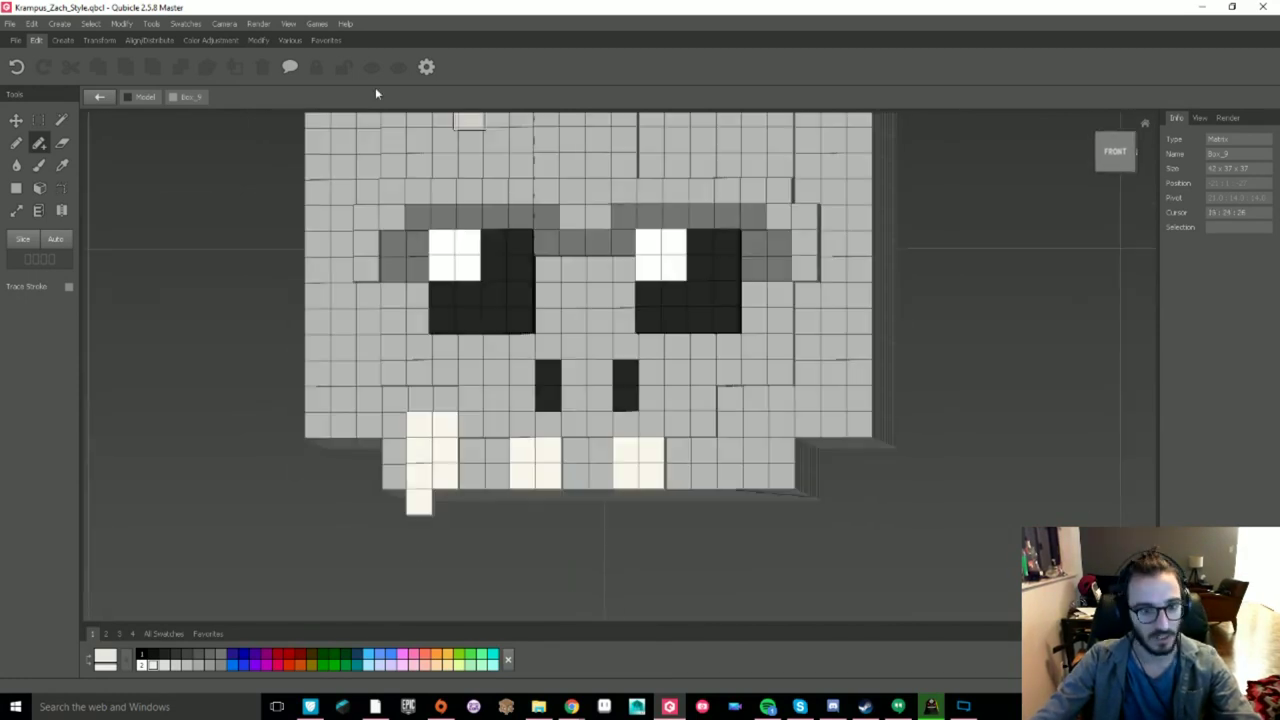
# - Mirror the fang side of the head onto the other half and repaint the mirrored eye's white highlight in its upper-left corner
pyautogui.click(326, 40)
pyautogui.click(399, 67)
pyautogui.click(968, 239)
pyautogui.click(1003, 281)
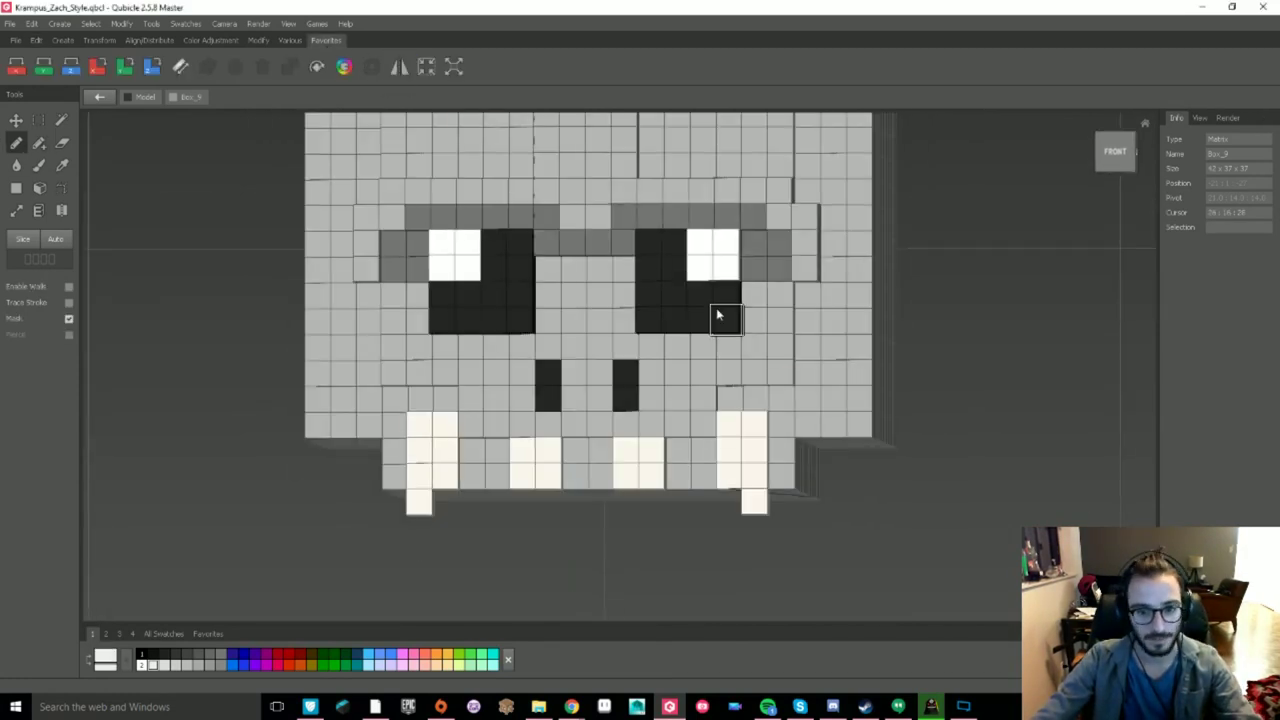
pyautogui.moveTo(655, 271); pyautogui.dragTo(675, 272)
pyautogui.moveTo(690, 290)
pyautogui.mouseDown(button='right')
pyautogui.moveTo(871, 429)
pyautogui.moveTo(706, 323)
pyautogui.moveTo(860, 325)
pyautogui.mouseUp(button='right')
pyautogui.click(38, 120)
pyautogui.click(1115, 152)
pyautogui.moveTo(803, 218); pyautogui.dragTo(722, 298)
pyautogui.keyDown('shift'); pyautogui.moveTo(600, 216); pyautogui.dragTo(526, 300); pyautogui.keyUp('shift')
pyautogui.click(1141, 152)
pyautogui.keyDown('alt'); pyautogui.moveTo(337, 197); pyautogui.dragTo(800, 335); pyautogui.keyUp('alt')
pyautogui.moveTo(800, 335); pyautogui.dragTo(1120, 345, button='right')
pyautogui.scroll(-2, 896, 481)
pyautogui.hotkey('ctrl', 'z')
pyautogui.scroll(-5, 1120, 345)
pyautogui.press('Tab')
pyautogui.press('Tab')
pyautogui.scroll(5, 695, 357)
# - Delete the outermost voxel column on both sides of the head and paint a darker grey 2 × 1 patch between the front teeth
pyautogui.click(1115, 154)
pyautogui.moveTo(859, 214); pyautogui.dragTo(859, 477)
pyautogui.press('Delete')
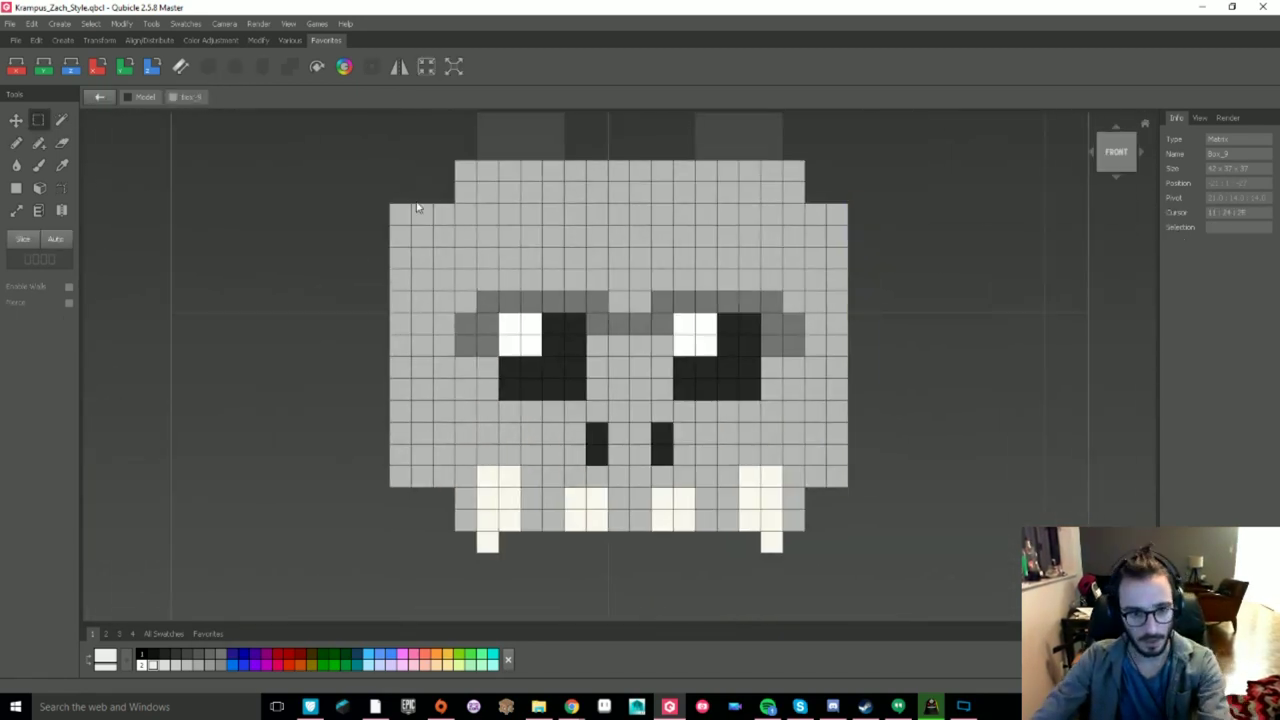
pyautogui.moveTo(280, 418); pyautogui.dragTo(272, 370, button='right')
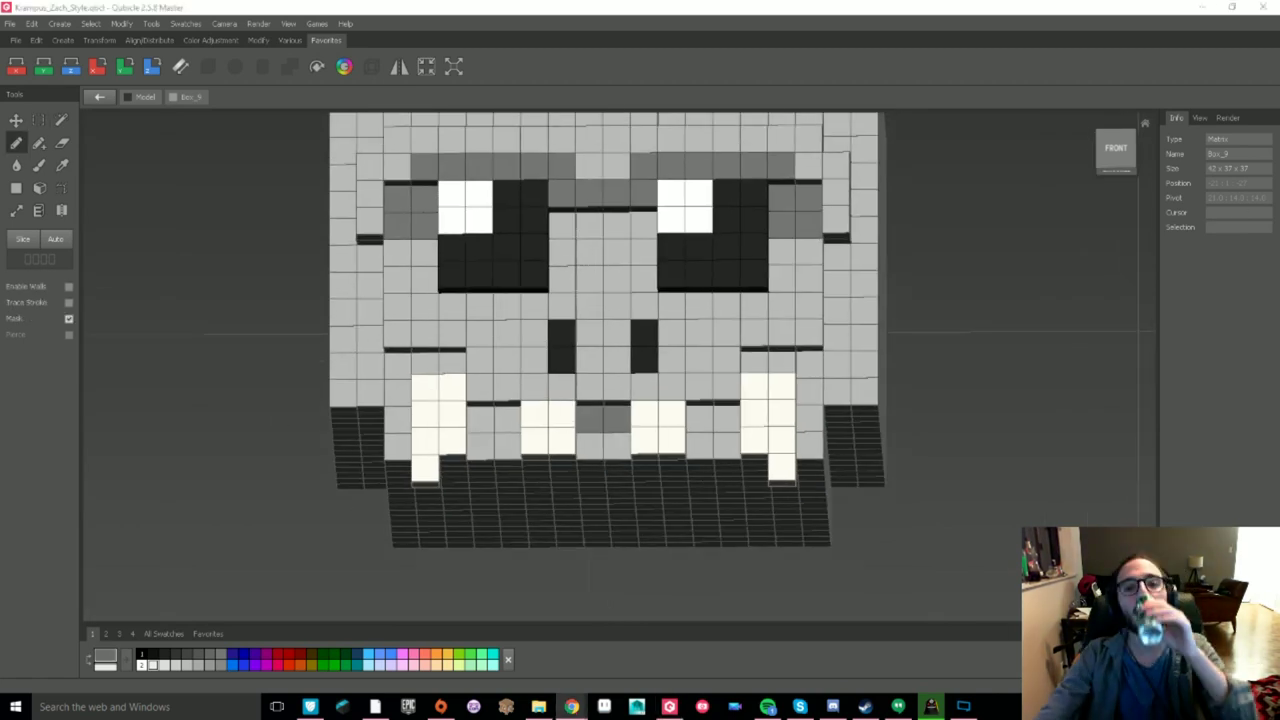
# - Choose a muted red and attach gum voxels along the upper and outer edges of both fangs
pyautogui.moveTo(963, 393); pyautogui.dragTo(988, 434, button='right')
pyautogui.click(111, 657)
pyautogui.moveTo(1034, 230)
pyautogui.mouseDown()
pyautogui.moveTo(1006, 272)
pyautogui.moveTo(988, 228)
pyautogui.mouseUp()
pyautogui.click(1011, 371)
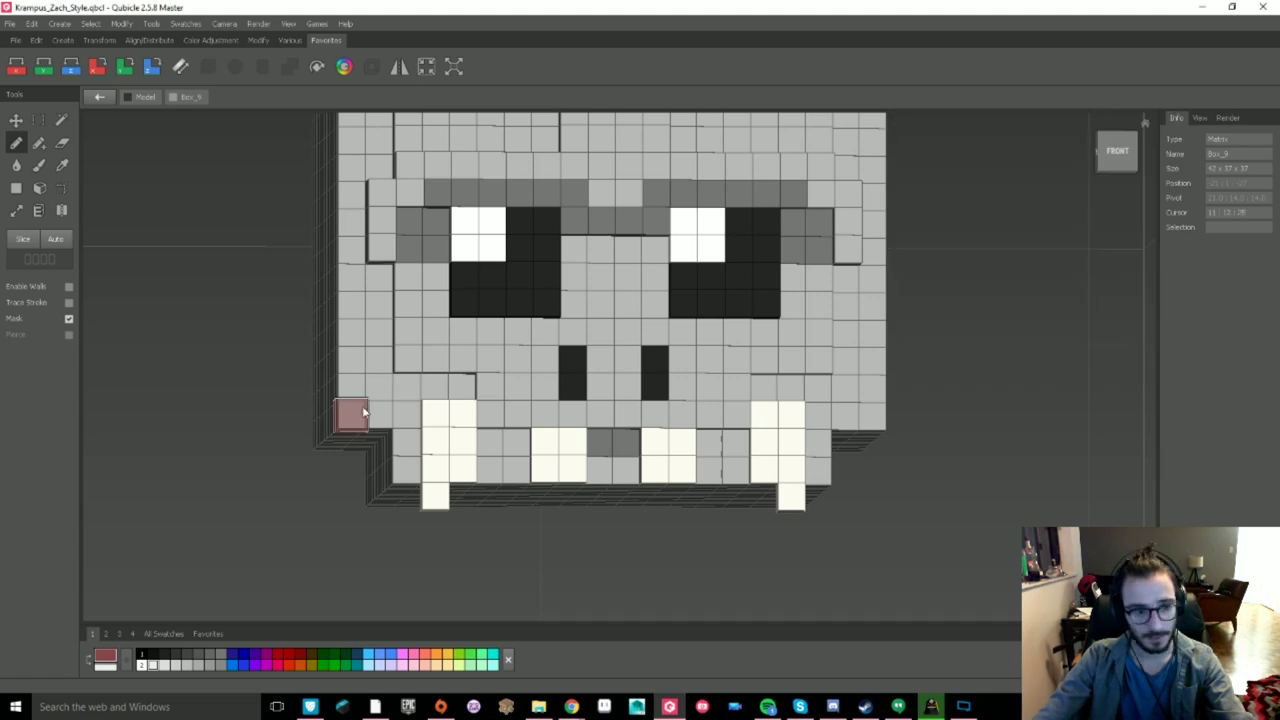
pyautogui.moveTo(478, 472); pyautogui.dragTo(472, 440, button='right')
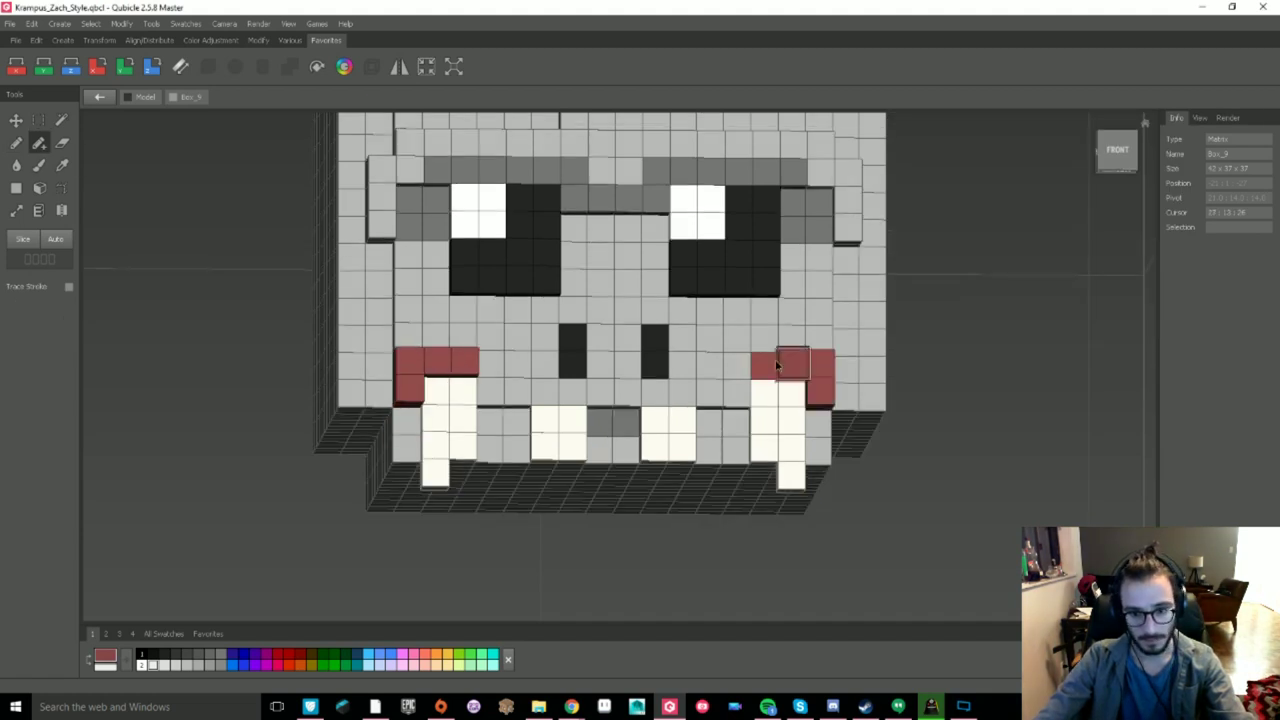
pyautogui.moveTo(618, 443); pyautogui.dragTo(580, 481, button='right')
# - Complete the red gum line with one voxel on the inner side of each fang
pyautogui.scroll(-1, 576, 482)
pyautogui.click(470, 440)
pyautogui.moveTo(470, 440); pyautogui.dragTo(434, 400, button='right')
pyautogui.press('a')
pyautogui.moveTo(512, 376); pyautogui.dragTo(617, 422, button='right')
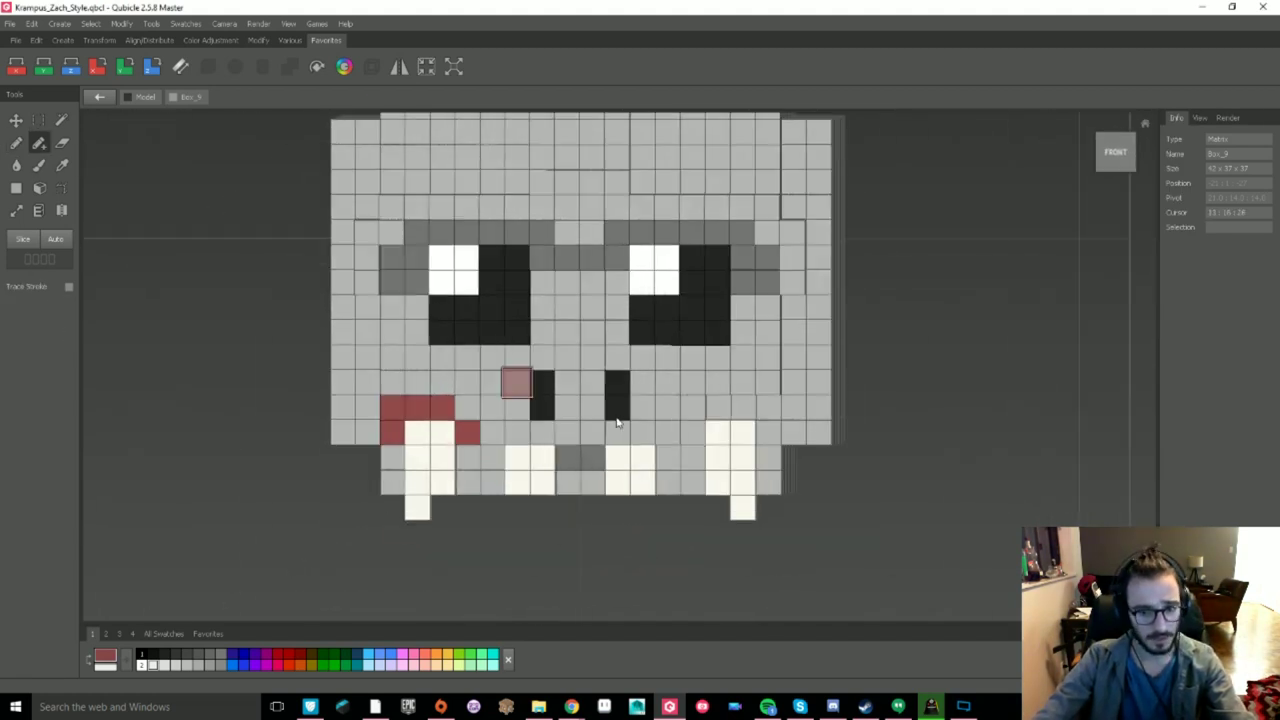
pyautogui.click(777, 433)
# - Try a darker grey patch between the nostrils and paint it back to the base grey
pyautogui.doubleClick(963, 509)
pyautogui.doubleClick(634, 366)
pyautogui.scroll(4, 634, 366)
pyautogui.moveTo(630, 364); pyautogui.dragTo(598, 300, button='right')
pyautogui.press('p')
pyautogui.moveTo(613, 403); pyautogui.dragTo(638, 429, button='right')
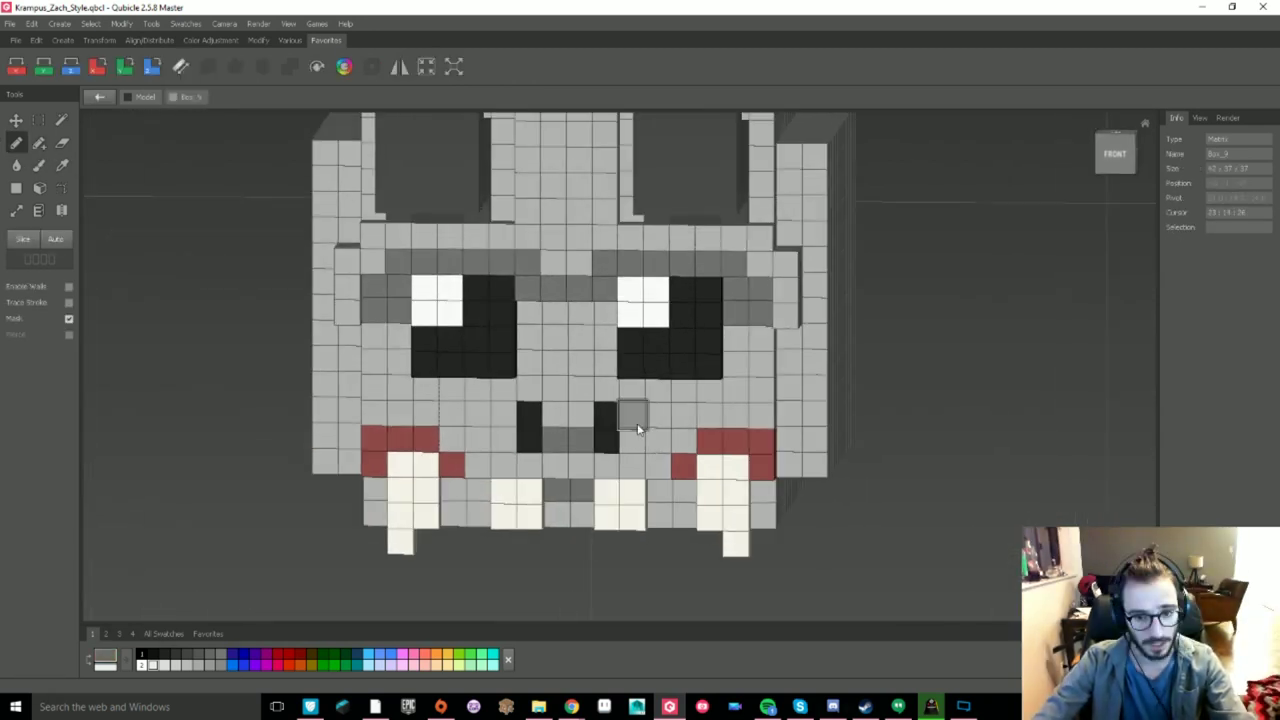
pyautogui.moveTo(463, 417); pyautogui.dragTo(451, 415)
pyautogui.keyDown('alt'); pyautogui.click(568, 414); pyautogui.keyUp('alt')
pyautogui.moveTo(556, 440); pyautogui.dragTo(582, 440)
# - Choose a slightly darker grey, shade the voxel row beneath each eye, and touch up beside the nostril with the base grey
pyautogui.scroll(-3, 620, 420)
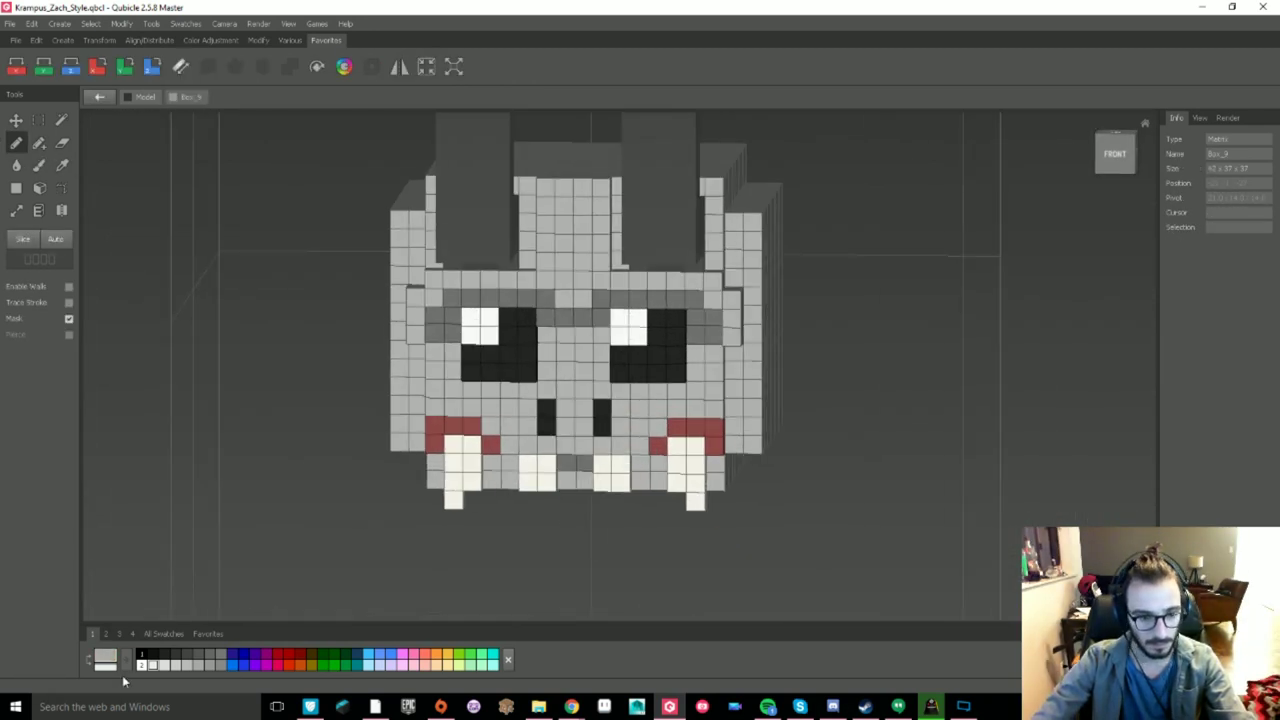
pyautogui.click(106, 656)
pyautogui.click(905, 206)
pyautogui.click(1009, 371)
pyautogui.moveTo(528, 391); pyautogui.dragTo(471, 391)
pyautogui.moveTo(690, 391); pyautogui.dragTo(620, 391)
pyautogui.click(453, 390)
pyautogui.moveTo(616, 432); pyautogui.dragTo(595, 410, button='right')
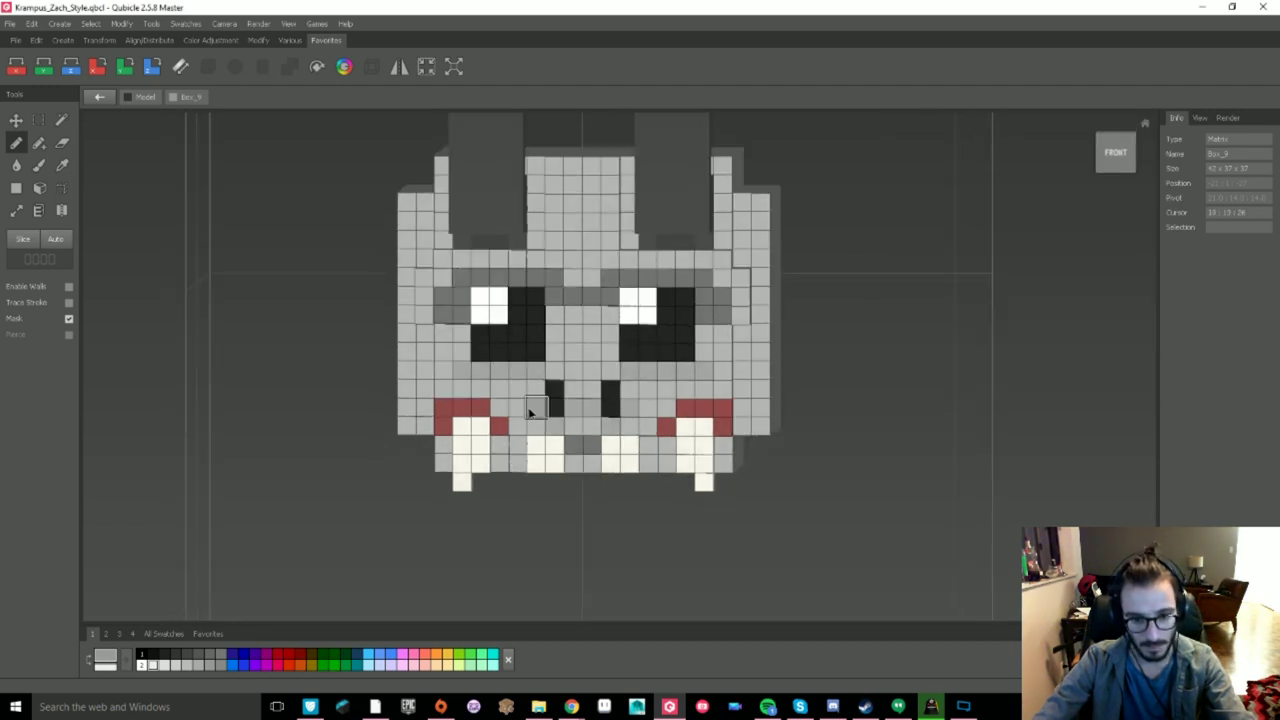
pyautogui.keyDown('alt'); pyautogui.click(555, 428); pyautogui.keyUp('alt')
pyautogui.click(629, 408)
# - Grow a stepped horn base, four voxels deep, out of the left side of the head
pyautogui.scroll(-3, 829, 466)
pyautogui.press('Tab')
pyautogui.press('Tab')
pyautogui.press('Tab')
pyautogui.moveTo(1000, 411); pyautogui.dragTo(655, 345, button='right')
pyautogui.press('Tab')
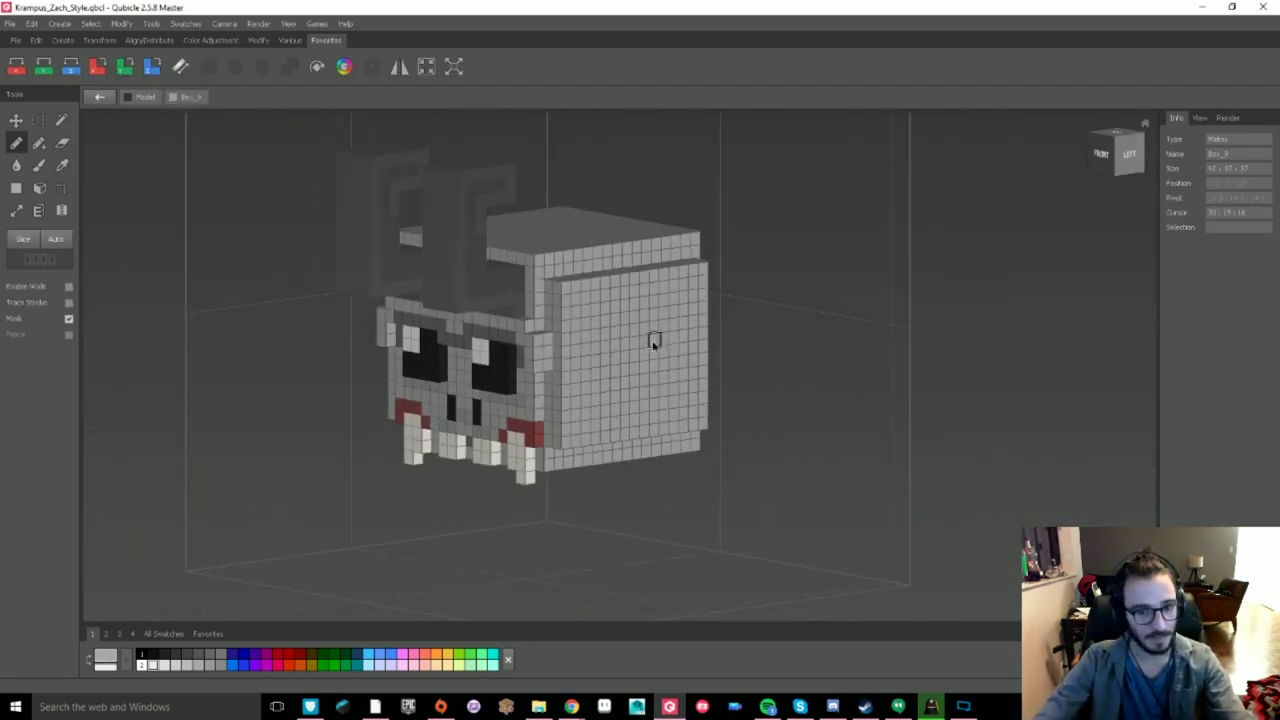
pyautogui.moveTo(187, 211); pyautogui.dragTo(100, 215, button='right')
pyautogui.scroll(2, 500, 330)
pyautogui.moveTo(519, 297)
pyautogui.mouseDown()
pyautogui.moveTo(483, 369)
pyautogui.moveTo(520, 382)
pyautogui.mouseUp()
pyautogui.moveTo(536, 365); pyautogui.dragTo(511, 420, button='middle')
pyautogui.scroll(1, 511, 420)
pyautogui.moveTo(480, 412); pyautogui.dragTo(471, 357)
pyautogui.hotkey('ctrl', 'z')
pyautogui.click(1098, 153)
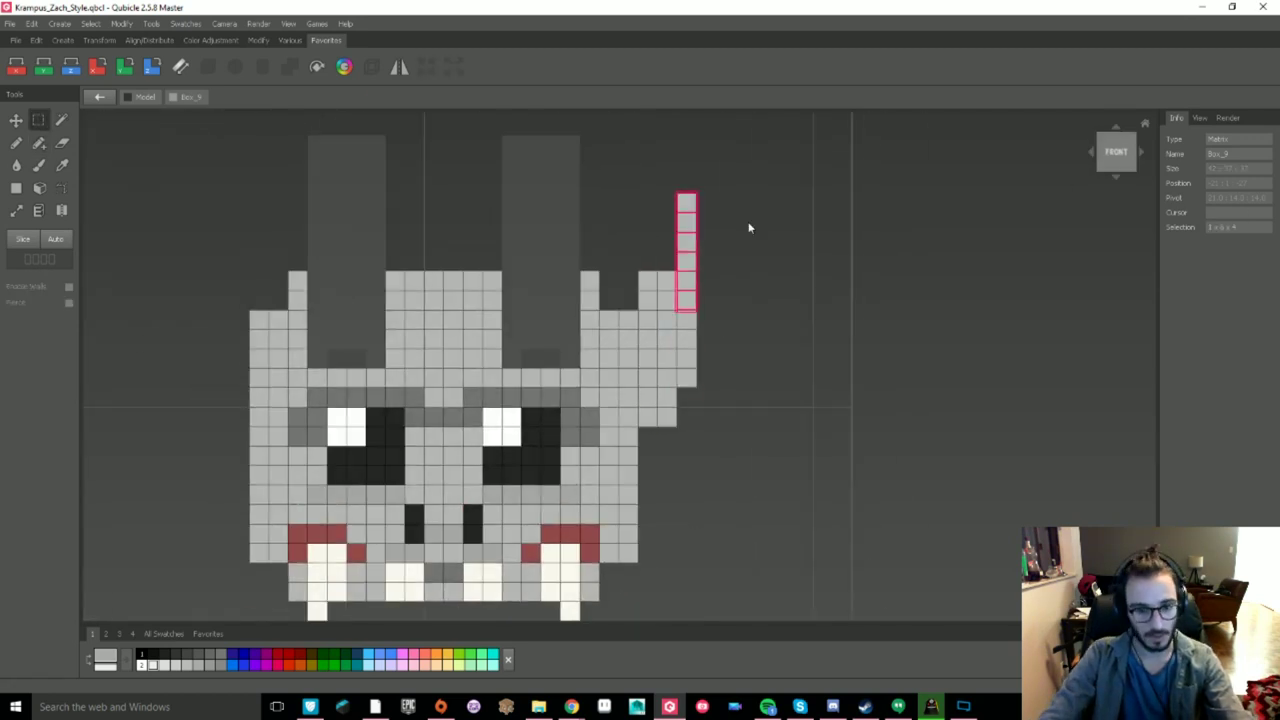
# - Trim and reshape the horn's upper end into an upright shaft three voxels wide
pyautogui.moveTo(721, 225); pyautogui.dragTo(706, 203)
pyautogui.press('Delete')
pyautogui.moveTo(716, 262); pyautogui.dragTo(686, 241)
pyautogui.press('Delete')
pyautogui.scroll(1, 735, 325)
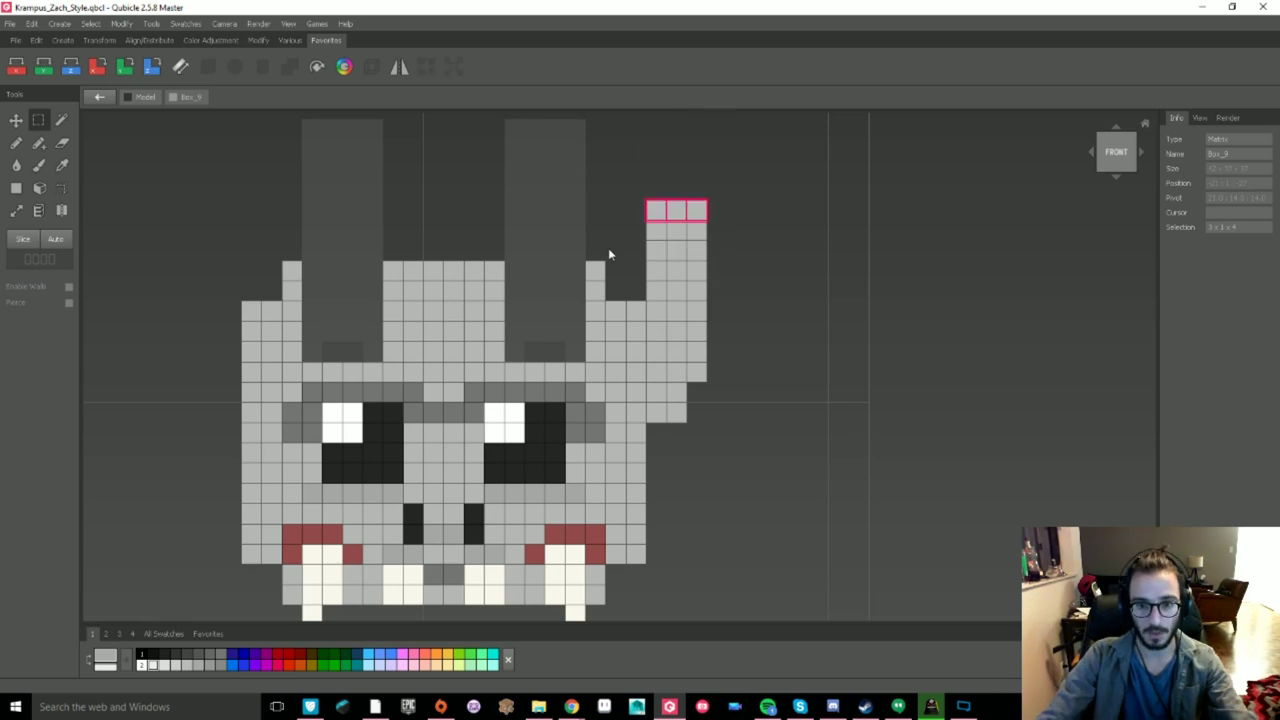
# - Add a wide block on top of the horn shaft and carve it into a 6 × 6 voxel curl
pyautogui.moveTo(797, 70); pyautogui.dragTo(799, 70)
pyautogui.hotkey('ctrl', 'd')
pyautogui.moveTo(679, 337); pyautogui.dragTo(657, 398, button='middle')
pyautogui.scroll(1, 657, 398)
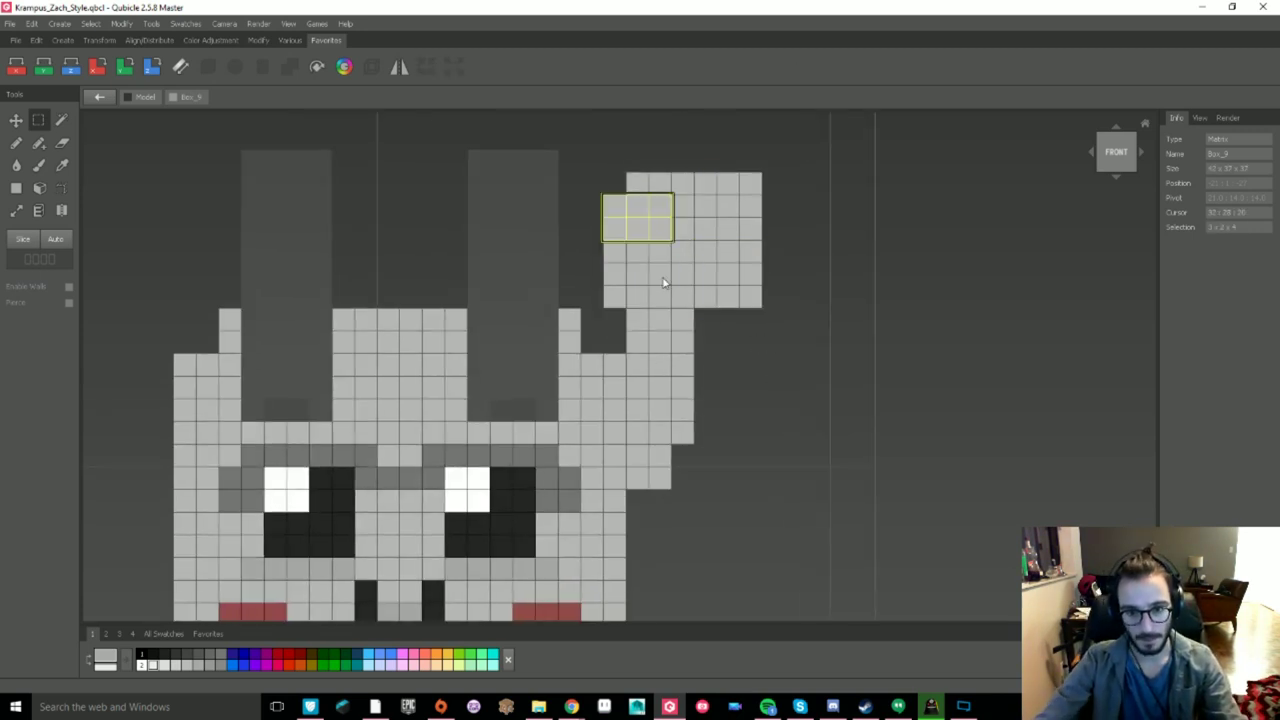
pyautogui.moveTo(683, 244); pyautogui.dragTo(690, 200)
pyautogui.moveTo(690, 205)
pyautogui.mouseDown()
pyautogui.moveTo(763, 187)
pyautogui.moveTo(715, 262)
pyautogui.mouseUp()
pyautogui.scroll(-2, 715, 380)
pyautogui.moveTo(720, 391); pyautogui.dragTo(728, 432, button='middle')
pyautogui.moveTo(641, 360); pyautogui.dragTo(559, 226)
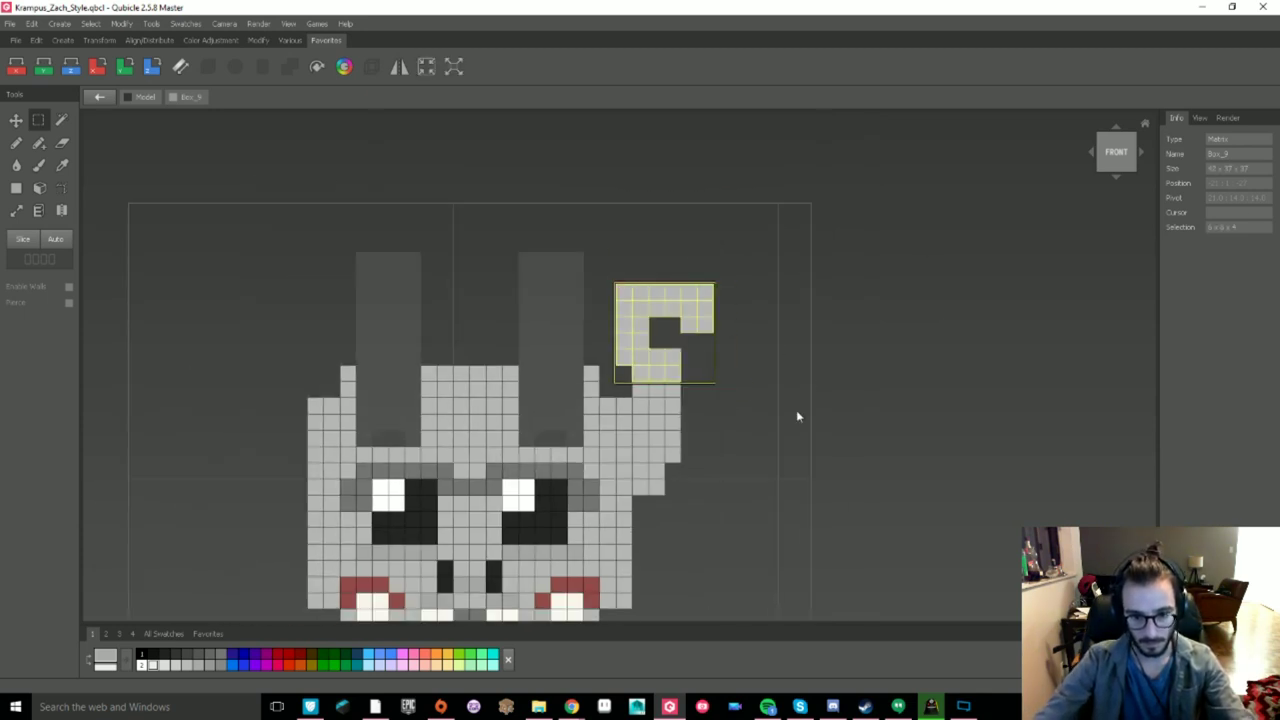
# - Cut the horn's curl back to a short hooked tip three voxels wide
pyautogui.hotkey('ctrl', 'd')
pyautogui.scroll(-6, 614, 423)
pyautogui.scroll(7, 614, 423)
pyautogui.moveTo(624, 271); pyautogui.dragTo(722, 387)
pyautogui.press('Delete')
pyautogui.scroll(-7, 629, 457)
pyautogui.moveTo(629, 457); pyautogui.dragTo(670, 383, button='middle')
# - Take both eye blocks with their white highlights out of the head matrix
pyautogui.click(399, 67)
pyautogui.click(1004, 282)
pyautogui.press('m')
pyautogui.press('Delete')
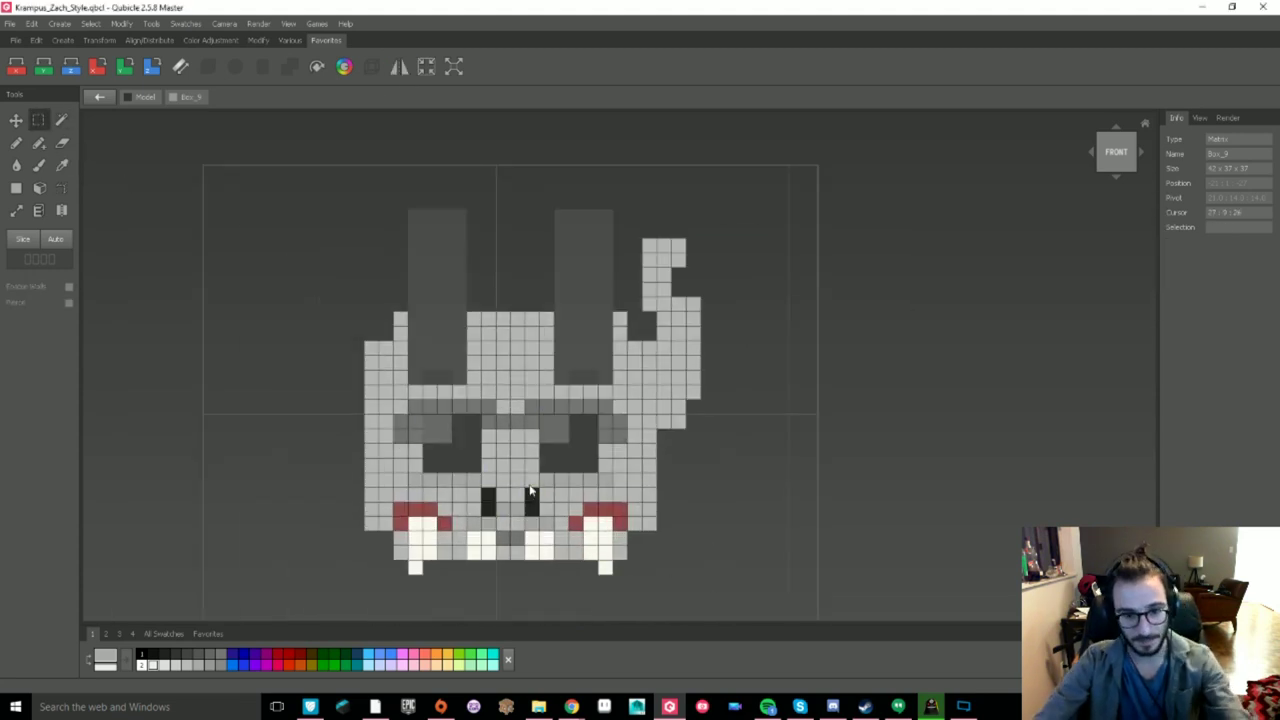
# - Mirror the head matrix so the horn also appears on the opposite side
pyautogui.click(399, 67)
pyautogui.click(1000, 237)
pyautogui.click(1004, 282)
pyautogui.moveTo(846, 462); pyautogui.dragTo(700, 460, button='right')
# - Surround the horn's base with darker grey voxels on the side of the head
pyautogui.press('e')
pyautogui.scroll(2, 640, 330)
pyautogui.moveTo(640, 310); pyautogui.dragTo(645, 430, button='middle')
pyautogui.moveTo(720, 405)
pyautogui.mouseDown(button='right')
pyautogui.moveTo(648, 437)
pyautogui.moveTo(569, 449)
pyautogui.moveTo(627, 416)
pyautogui.mouseUp(button='right')
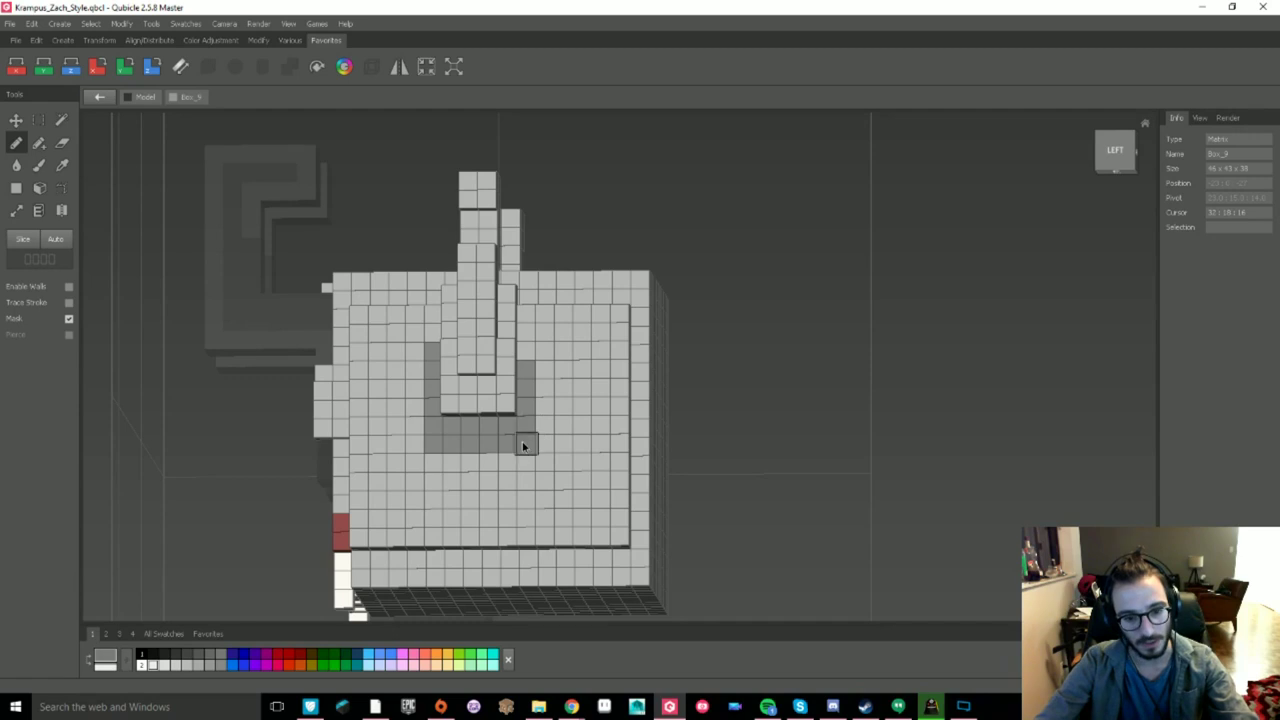
pyautogui.moveTo(523, 446); pyautogui.dragTo(586, 490, button='right')
pyautogui.click(776, 445)
# - Sample the head's grey, darken it slightly, and draw vertical shading strokes on the side of the head
pyautogui.moveTo(608, 445); pyautogui.dragTo(749, 386, button='right')
pyautogui.keyDown('alt'); pyautogui.click(749, 386); pyautogui.keyUp('alt')
pyautogui.click(105, 655)
pyautogui.moveTo(905, 209); pyautogui.dragTo(905, 217)
pyautogui.click(1011, 372)
pyautogui.moveTo(706, 390); pyautogui.dragTo(692, 366, button='right')
pyautogui.click(105, 655)
pyautogui.click(905, 219)
pyautogui.click(1011, 372)
pyautogui.moveTo(750, 368); pyautogui.dragTo(749, 443)
pyautogui.moveTo(749, 443); pyautogui.dragTo(620, 457, button='right')
pyautogui.moveTo(690, 324); pyautogui.dragTo(690, 412)
pyautogui.moveTo(690, 412); pyautogui.dragTo(850, 467, button='right')
pyautogui.press('Tab')
pyautogui.click(1057, 463)
pyautogui.moveTo(1057, 463); pyautogui.dragTo(829, 462, button='right')
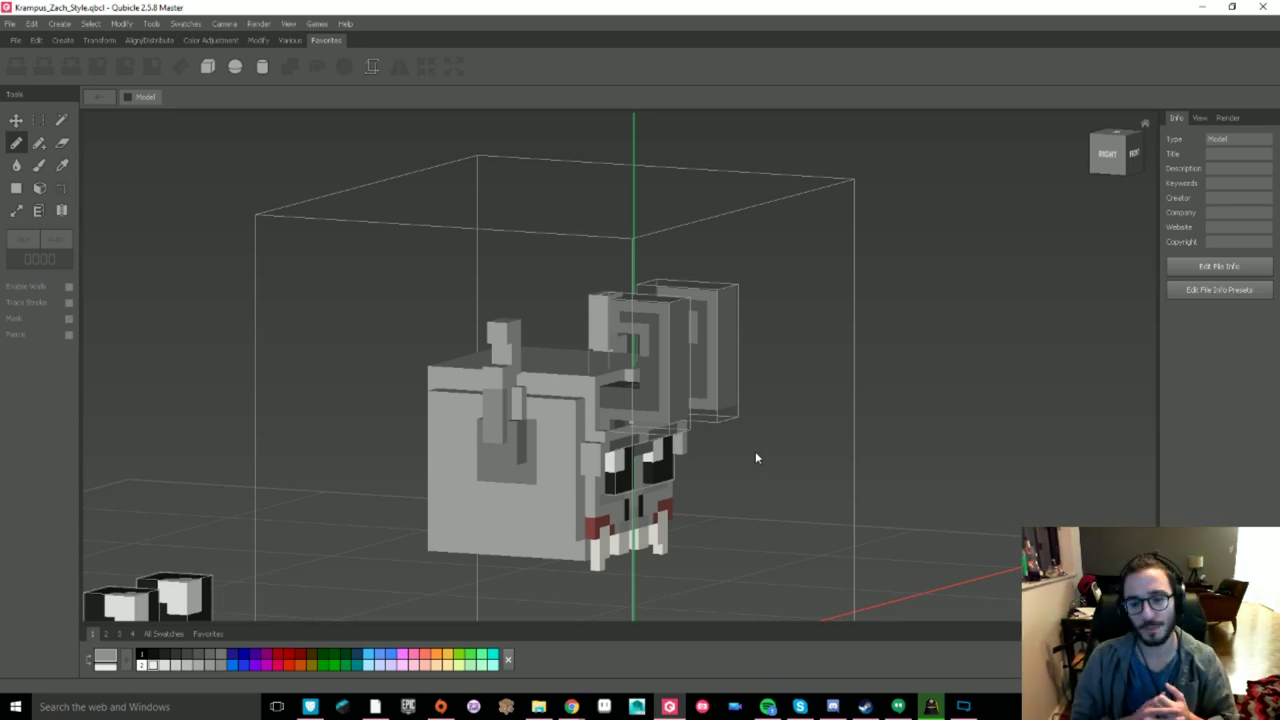
# - Draw an L-shaped shading line on the side of the head and mirror it to the other side
pyautogui.moveTo(811, 451); pyautogui.dragTo(1079, 524, button='right')
pyautogui.scroll(-2, 900, 420)
pyautogui.moveTo(893, 420); pyautogui.dragTo(985, 432, button='right')
pyautogui.moveTo(965, 430); pyautogui.dragTo(827, 482, button='middle')
pyautogui.doubleClick(548, 402)
pyautogui.moveTo(520, 390); pyautogui.dragTo(784, 346, button='right')
pyautogui.scroll(2, 610, 410)
pyautogui.press('a')
pyautogui.moveTo(885, 405); pyautogui.dragTo(760, 449, button='right')
pyautogui.moveTo(890, 447)
pyautogui.mouseDown(button='right')
pyautogui.moveTo(757, 448)
pyautogui.moveTo(900, 425)
pyautogui.mouseUp(button='right')
pyautogui.scroll(1, 600, 390)
pyautogui.moveTo(553, 356); pyautogui.dragTo(561, 286)
pyautogui.moveTo(562, 287); pyautogui.dragTo(797, 338, button='right')
pyautogui.moveTo(703, 293); pyautogui.dragTo(808, 288)
pyautogui.moveTo(812, 320)
pyautogui.mouseDown(button='right')
pyautogui.moveTo(786, 391)
pyautogui.moveTo(830, 375)
pyautogui.mouseUp(button='right')
pyautogui.click(399, 67)
pyautogui.click(1003, 284)
pyautogui.press('Tab')
# - Draw another shading stroke on the side of the head and mirror it across the head matrix
pyautogui.moveTo(685, 344)
pyautogui.mouseDown(button='right')
pyautogui.moveTo(580, 380)
pyautogui.moveTo(740, 440)
pyautogui.mouseUp(button='right')
pyautogui.press('Tab')
pyautogui.moveTo(780, 486); pyautogui.dragTo(626, 490, button='right')
pyautogui.moveTo(690, 502); pyautogui.dragTo(792, 335)
pyautogui.moveTo(772, 465)
pyautogui.mouseDown(button='right')
pyautogui.moveTo(951, 500)
pyautogui.moveTo(1000, 480)
pyautogui.mouseUp(button='right')
pyautogui.click(399, 67)
pyautogui.click(1003, 284)
pyautogui.moveTo(820, 470); pyautogui.dragTo(878, 472, button='right')
pyautogui.scroll(-4, 878, 472)
pyautogui.press('Tab')
pyautogui.click(843, 714)
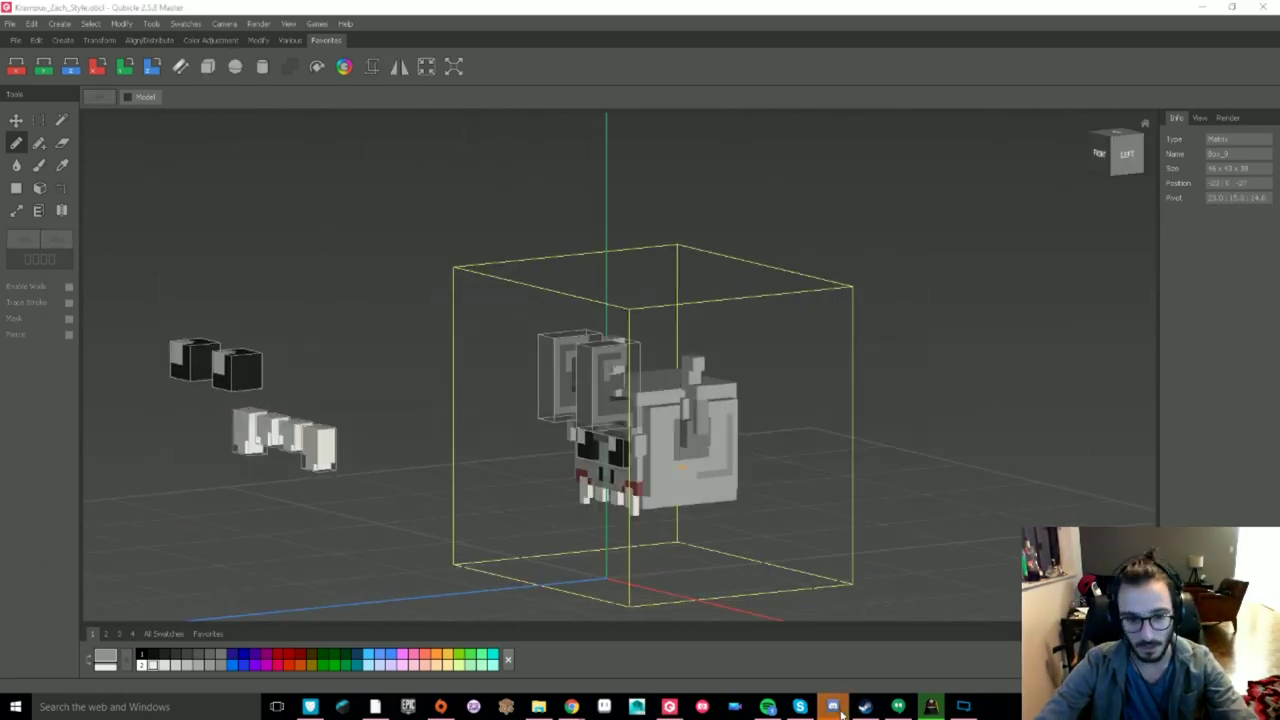
pyautogui.moveTo(476, 123); pyautogui.dragTo(0, 125)
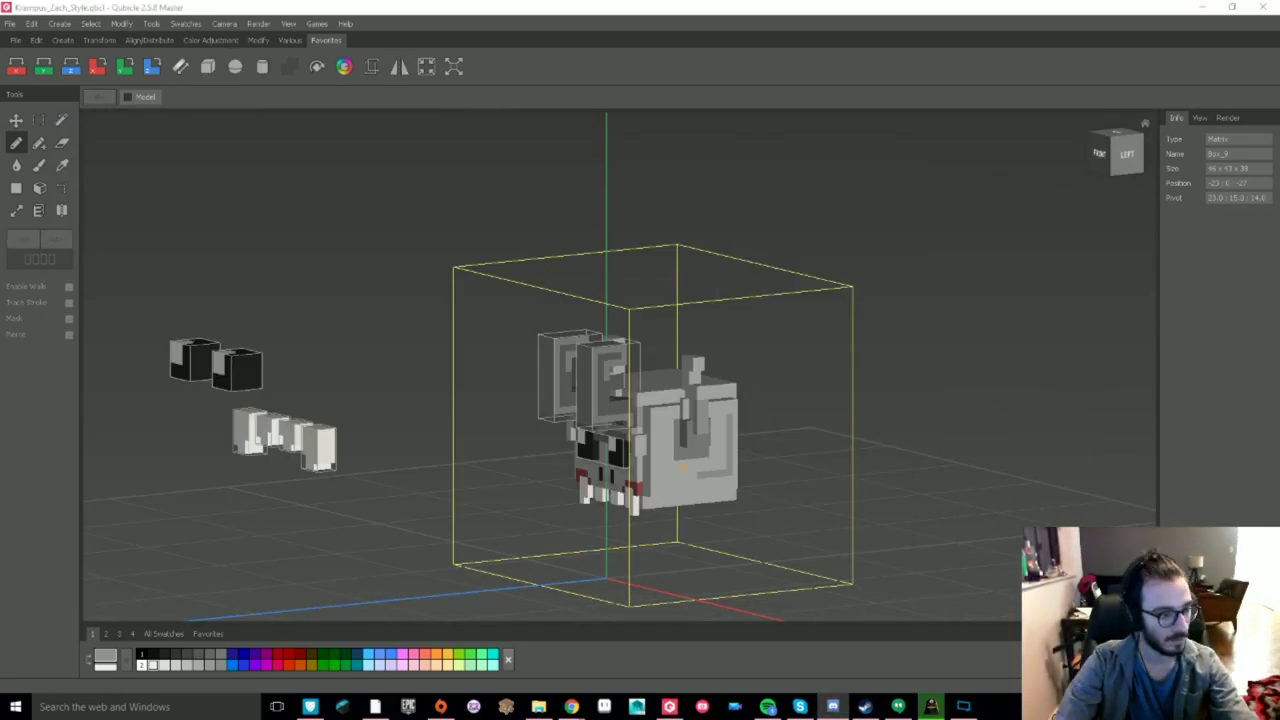
# - Set the drawing colour to hex BBBBBB, lighten voxels on the head, and mirror them across the face
pyautogui.click(700, 531)
pyautogui.moveTo(700, 531); pyautogui.dragTo(905, 465, button='right')
pyautogui.click(931, 523)
pyautogui.scroll(3, 808, 483)
pyautogui.click(18, 121)
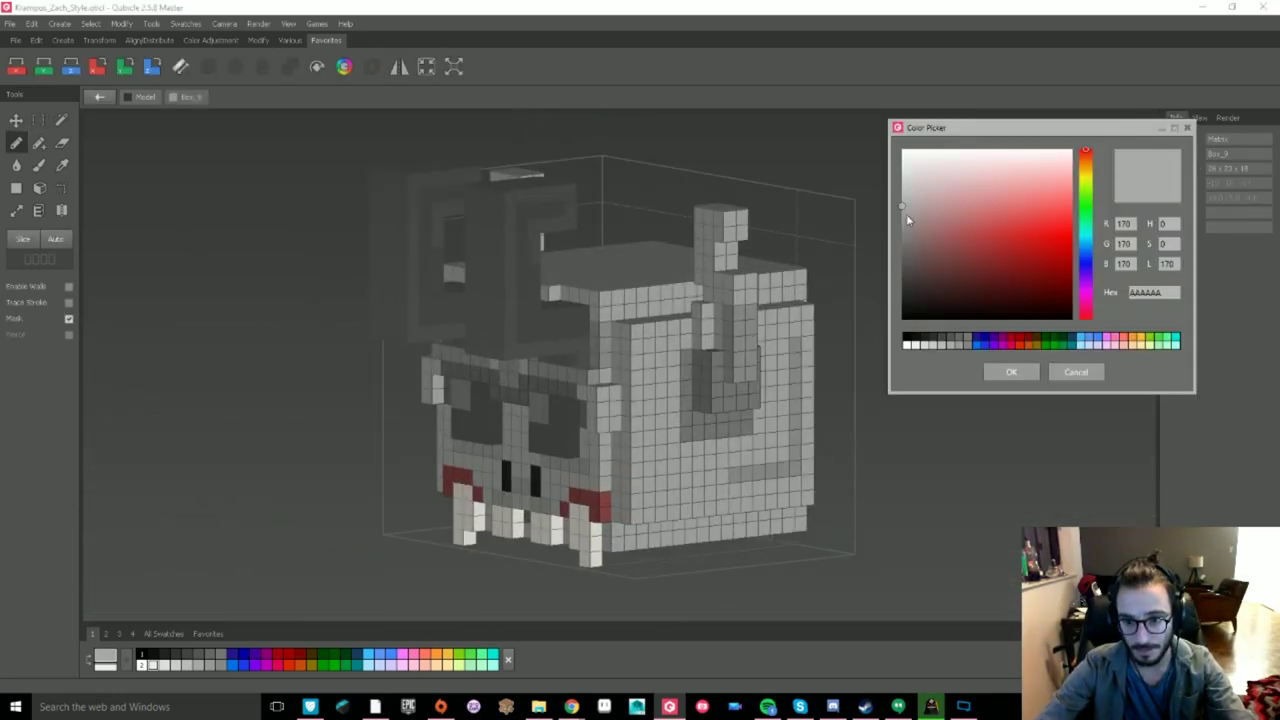
pyautogui.doubleClick(1142, 292)
pyautogui.write('BBBBBB')
pyautogui.click(1011, 372)
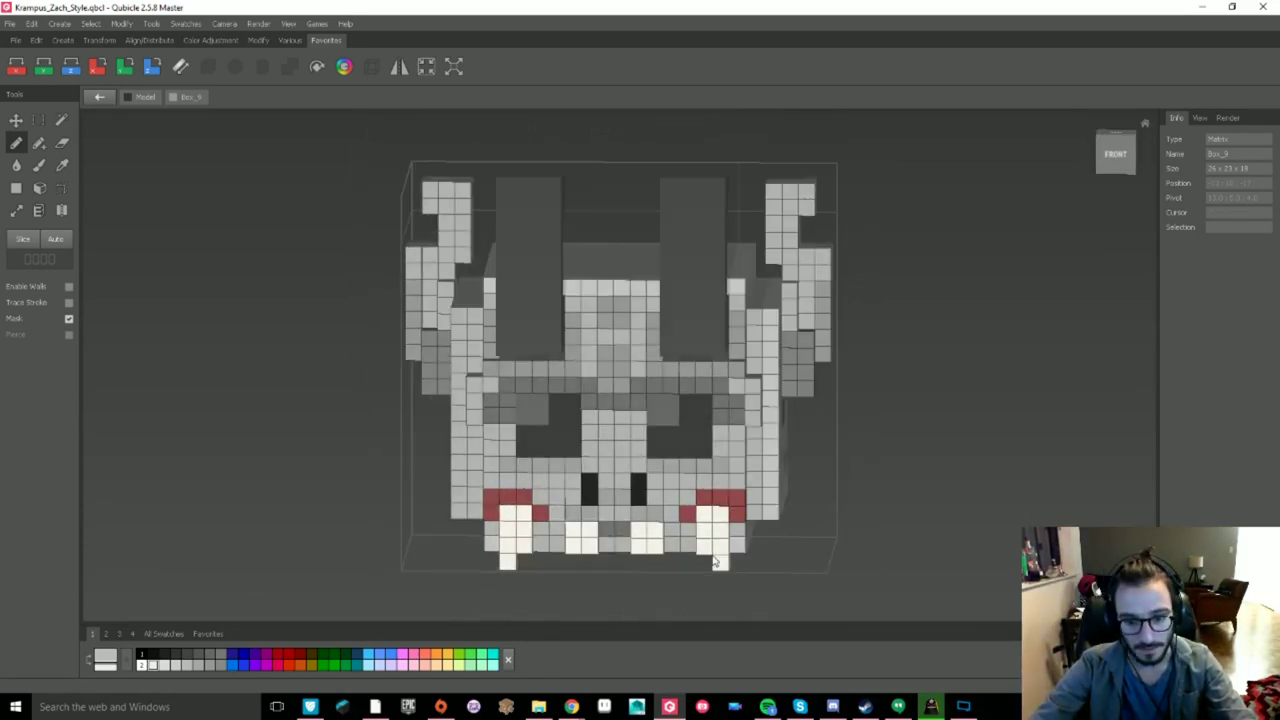
pyautogui.click(399, 66)
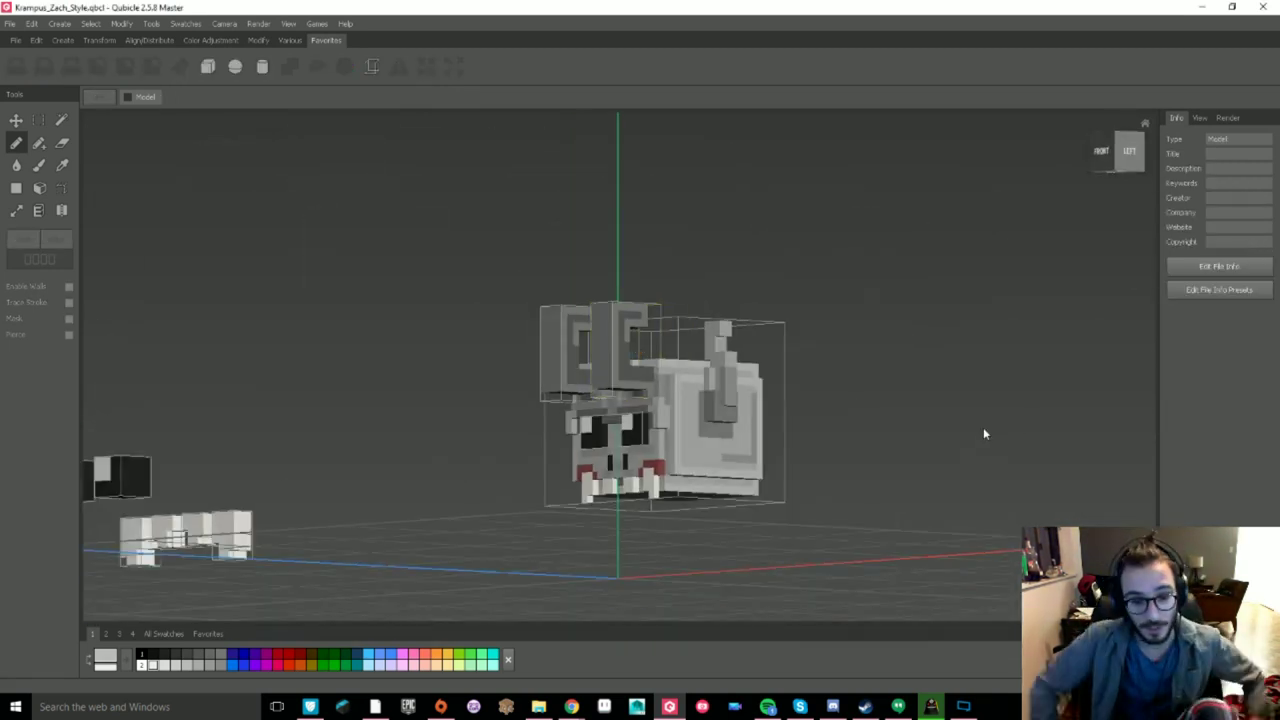
pyautogui.moveTo(854, 439); pyautogui.dragTo(830, 484, button='right')
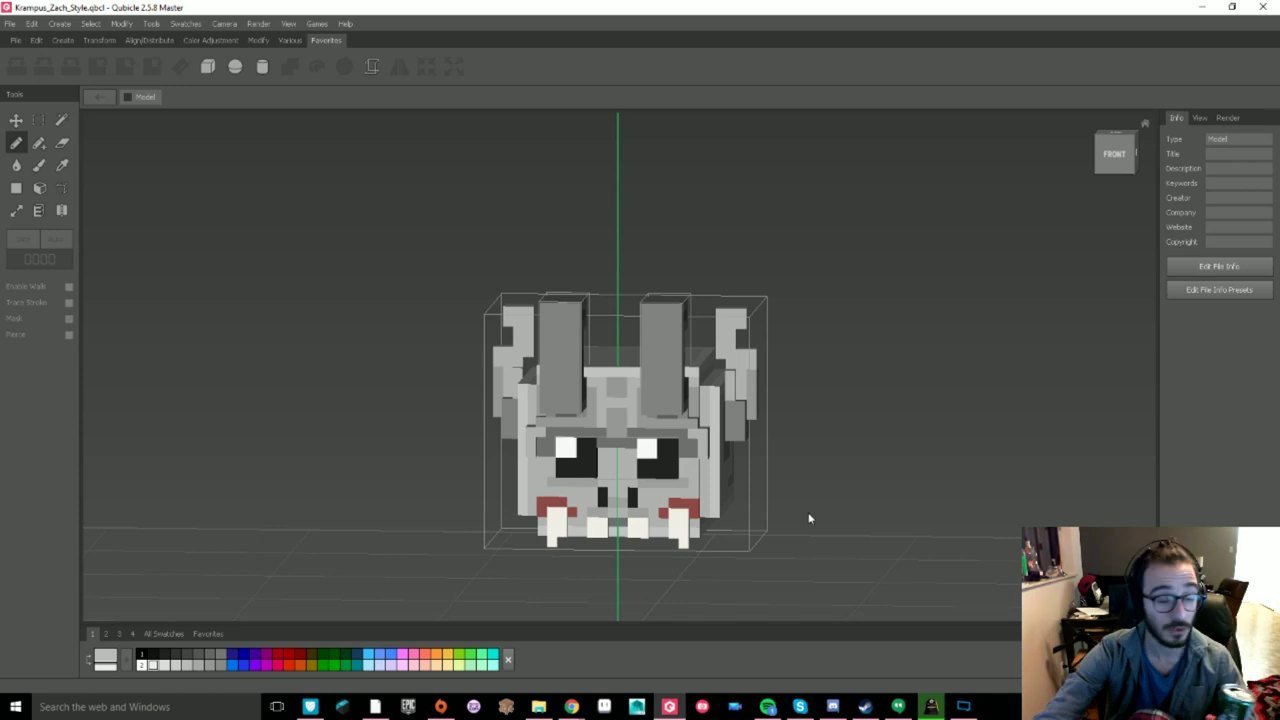
pyautogui.moveTo(710, 469)
pyautogui.mouseDown(button='right')
pyautogui.moveTo(874, 490)
pyautogui.moveTo(844, 501)
pyautogui.mouseUp(button='right')
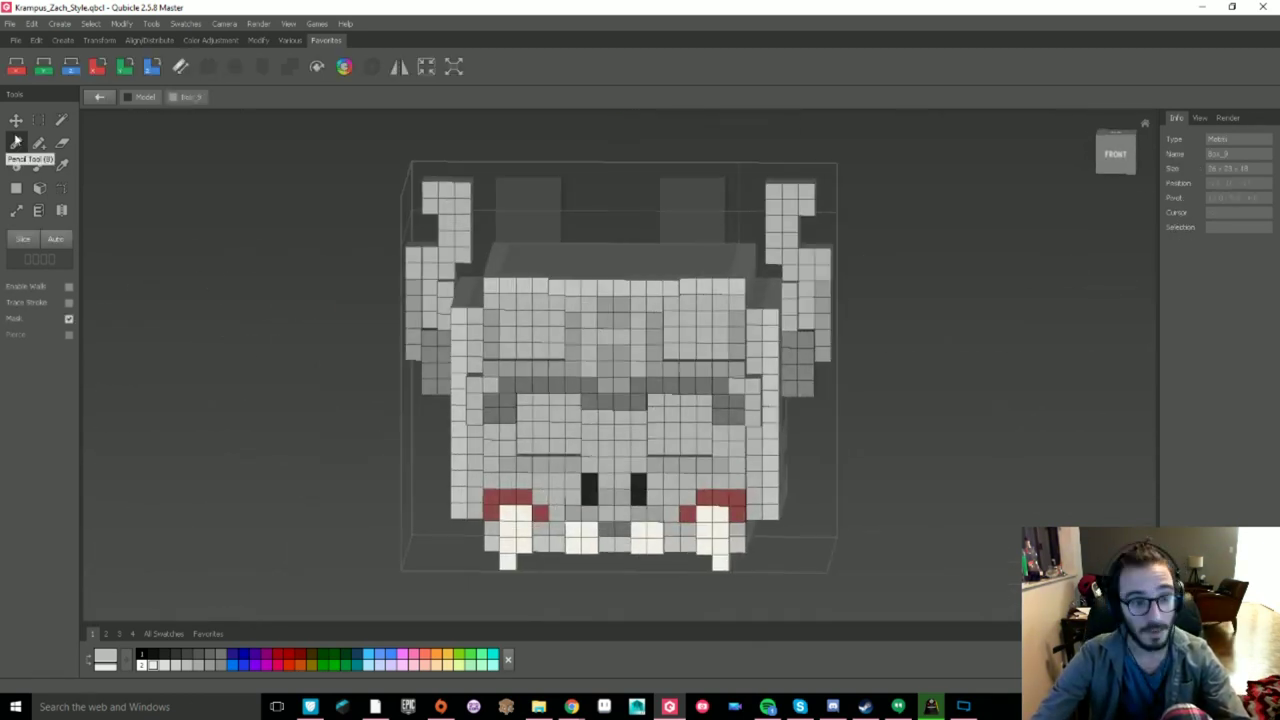
pyautogui.moveTo(640, 340); pyautogui.dragTo(746, 420, button='right')
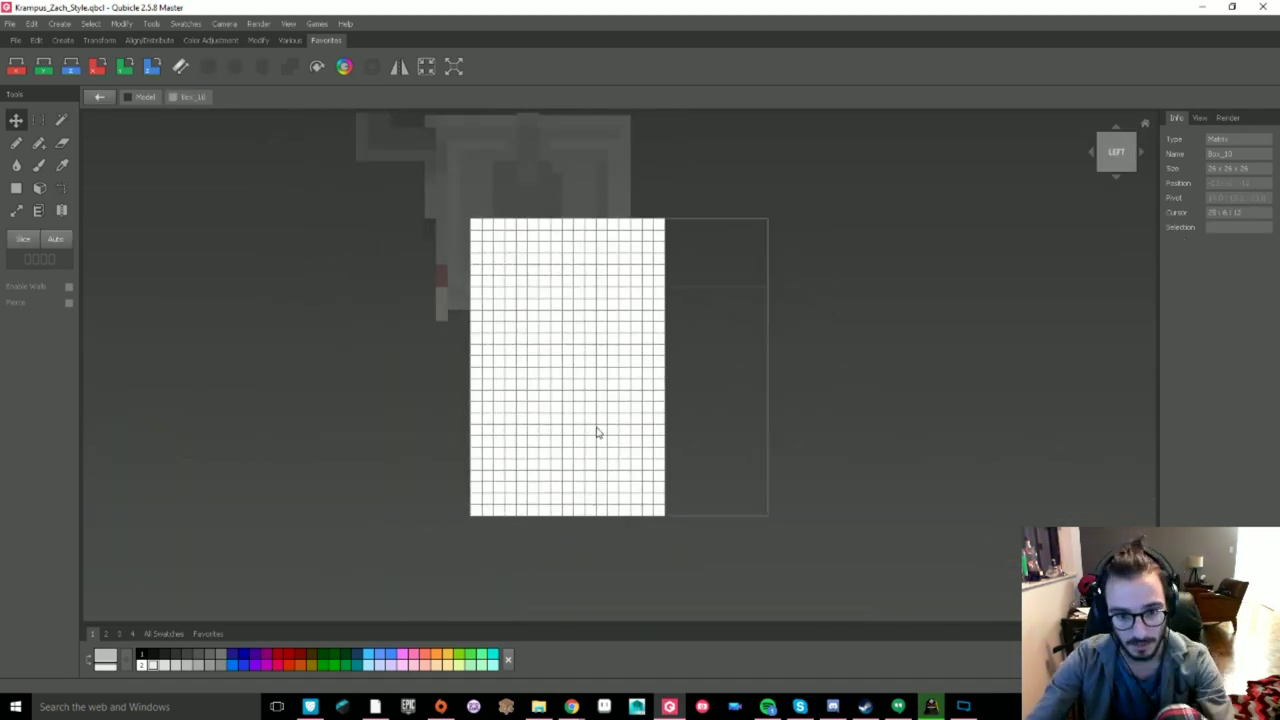
# - Delete the lower part of the white block beneath the head
pyautogui.moveTo(832, 581); pyautogui.dragTo(834, 582)
pyautogui.press('Delete')
pyautogui.moveTo(800, 275); pyautogui.dragTo(955, 282, button='right')
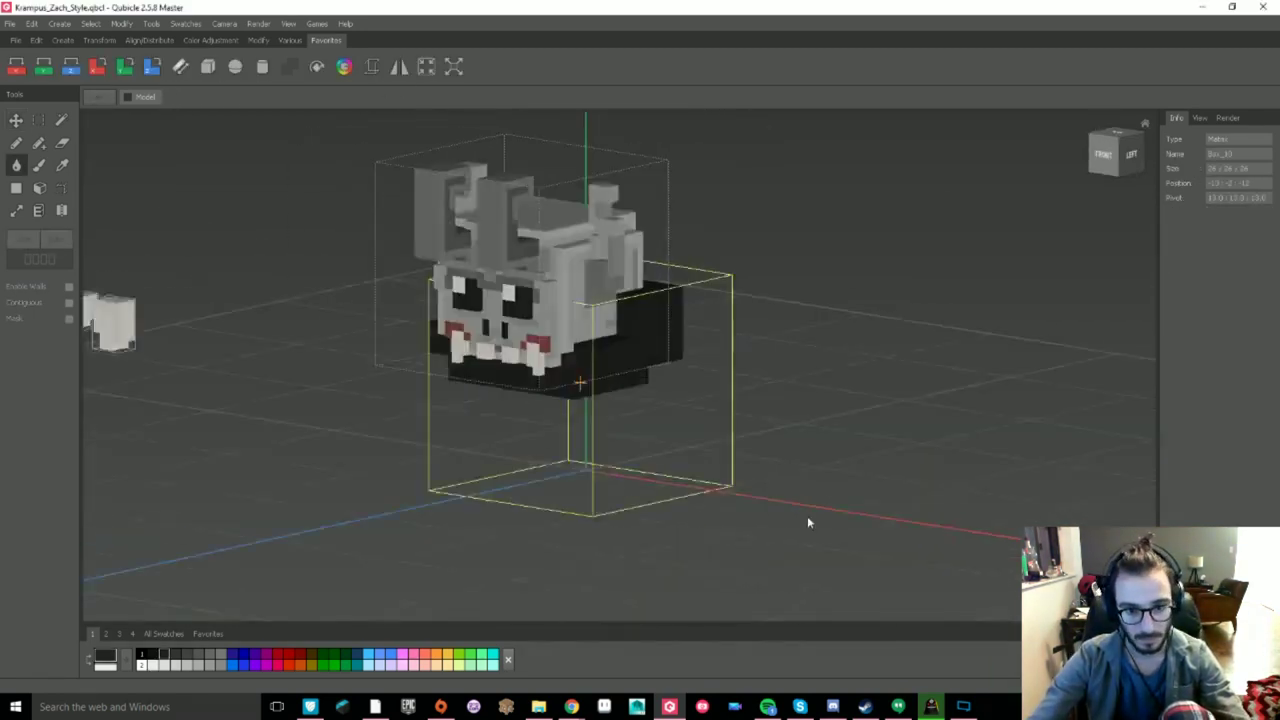
# - Examine the dark collar block beneath the head from the front and the side
pyautogui.moveTo(809, 520); pyautogui.dragTo(770, 415, button='right')
pyautogui.press('Tab')
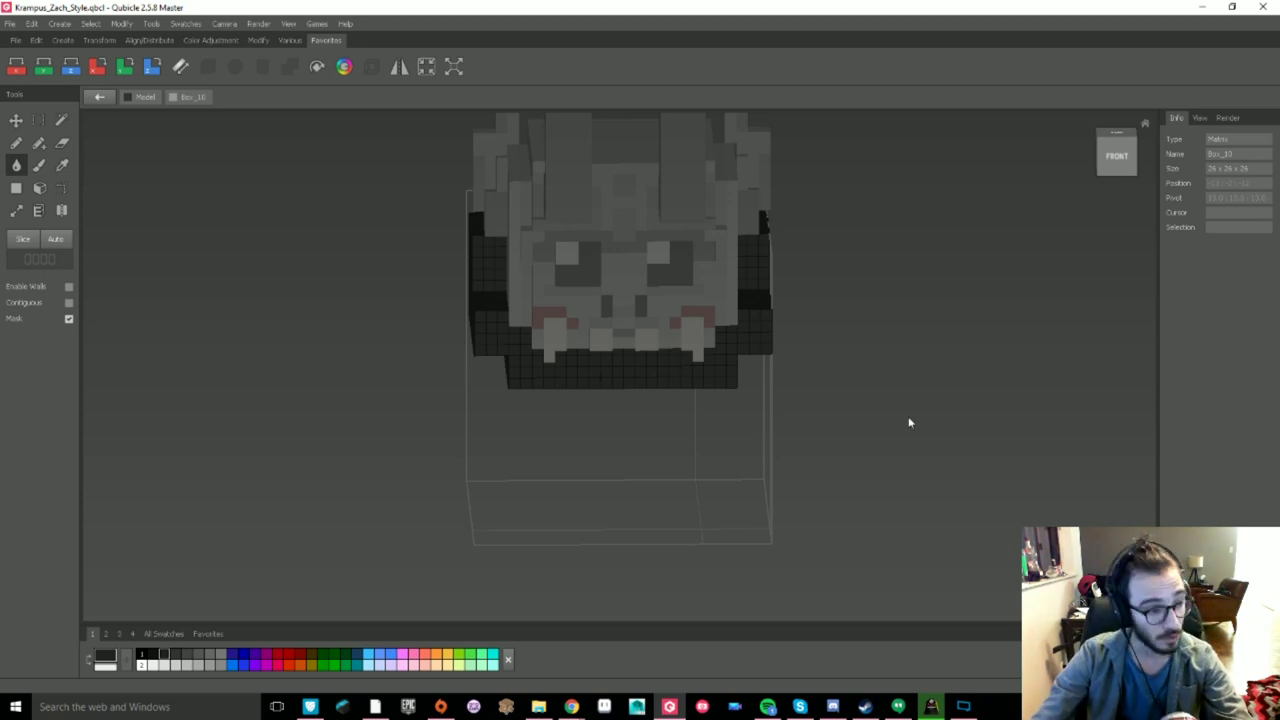
pyautogui.moveTo(909, 422); pyautogui.dragTo(720, 405, button='right')
pyautogui.click(62, 143)
pyautogui.moveTo(700, 310); pyautogui.dragTo(625, 264, button='right')
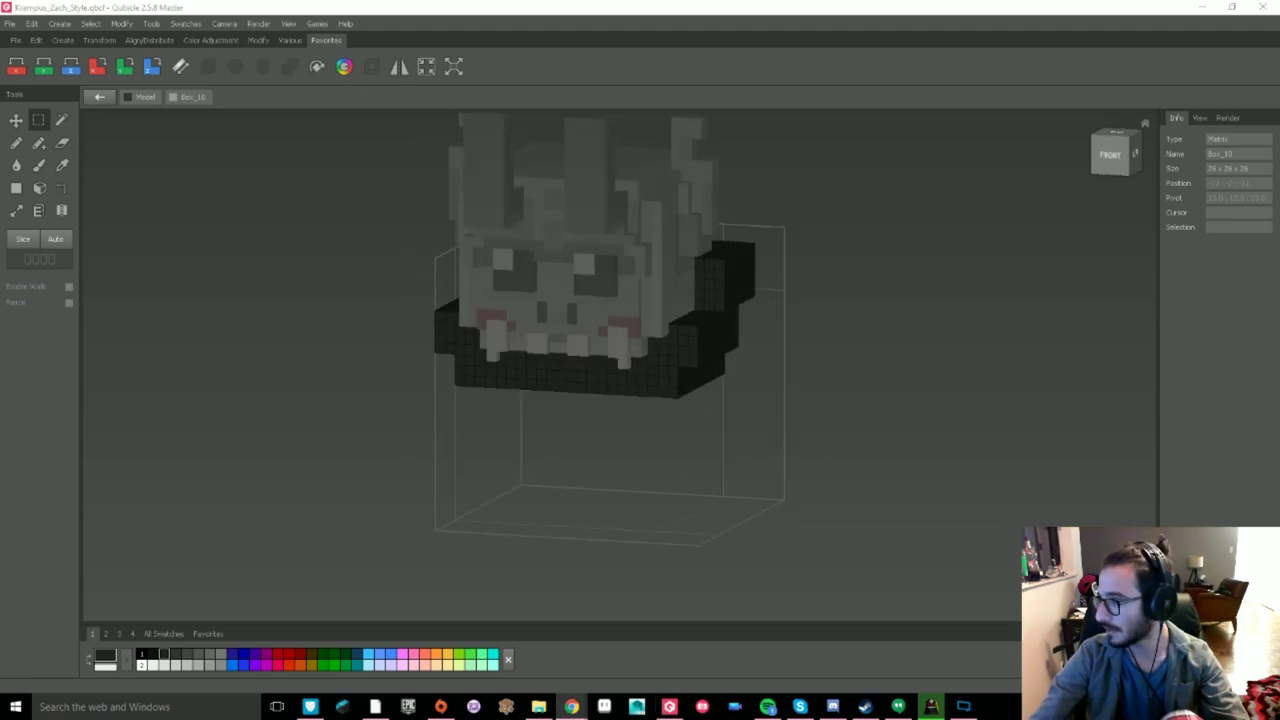
pyautogui.moveTo(852, 466); pyautogui.dragTo(831, 468, button='right')
pyautogui.scroll(1, 831, 468)
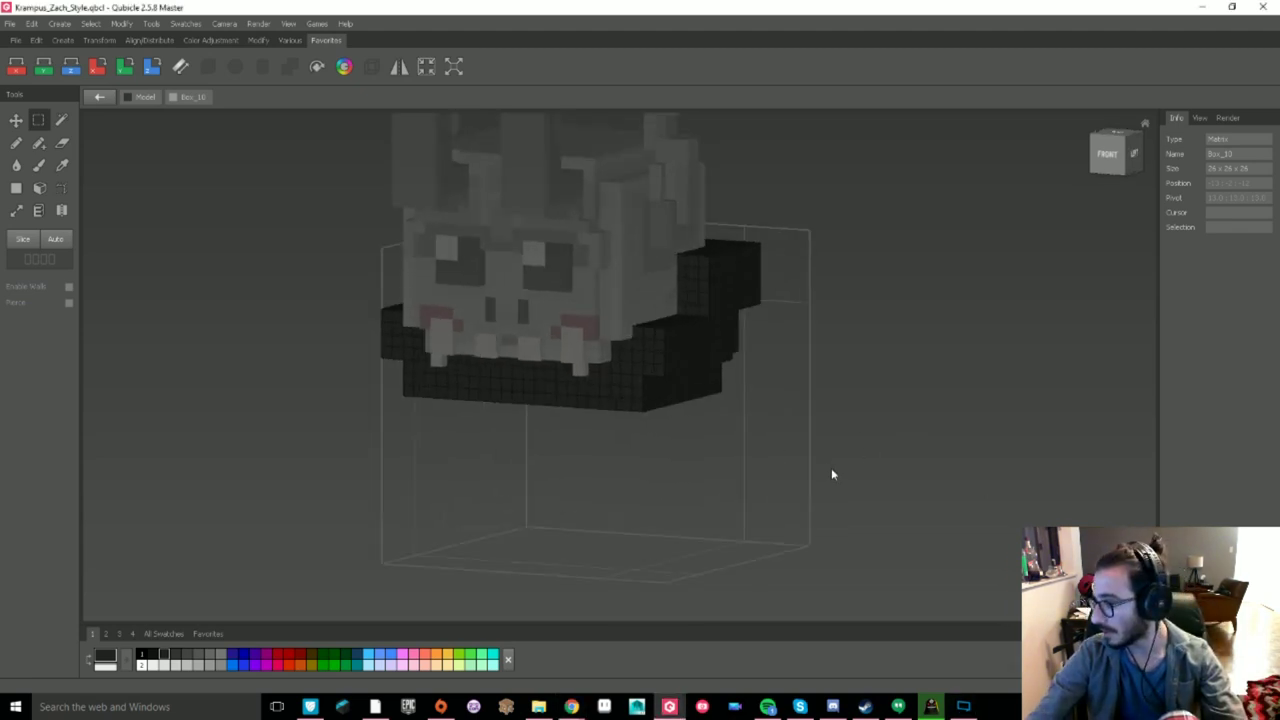
pyautogui.moveTo(831, 468); pyautogui.dragTo(841, 448, button='middle')
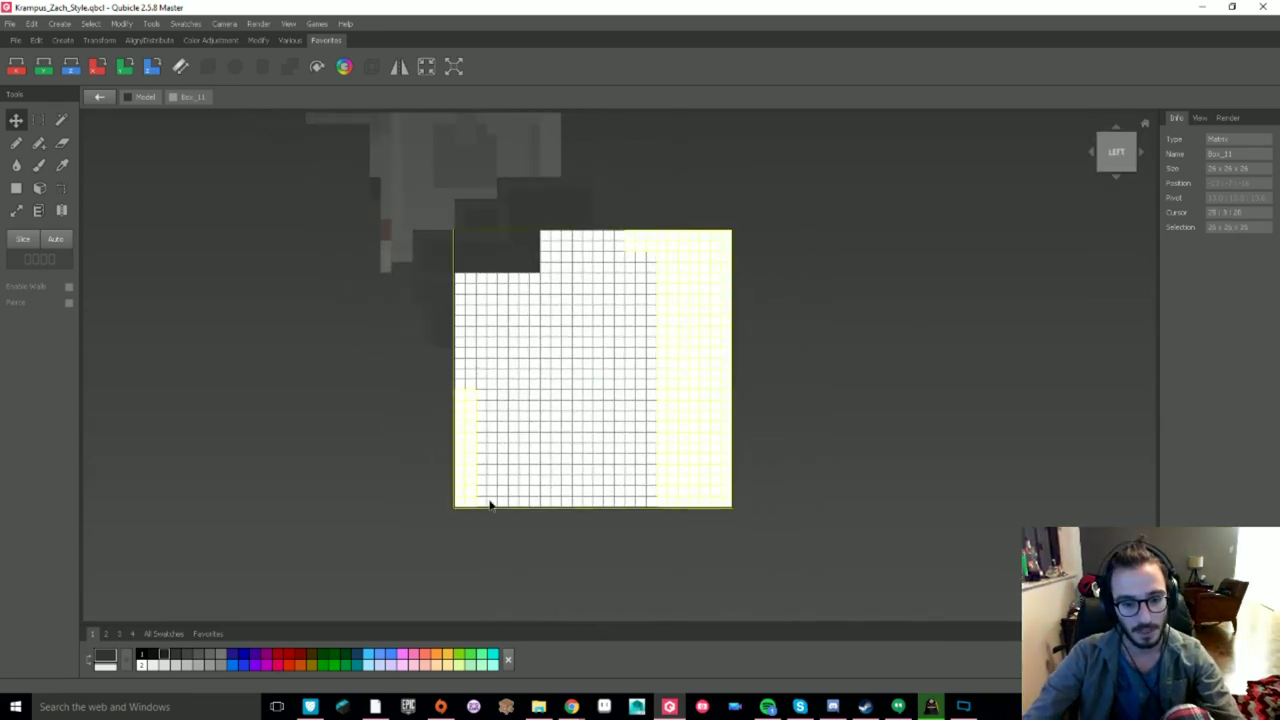
# - Trim the edges of the white body block and build an upturned, hooked tail at its lower rear corner
pyautogui.press('Delete')
pyautogui.moveTo(481, 473); pyautogui.dragTo(829, 582)
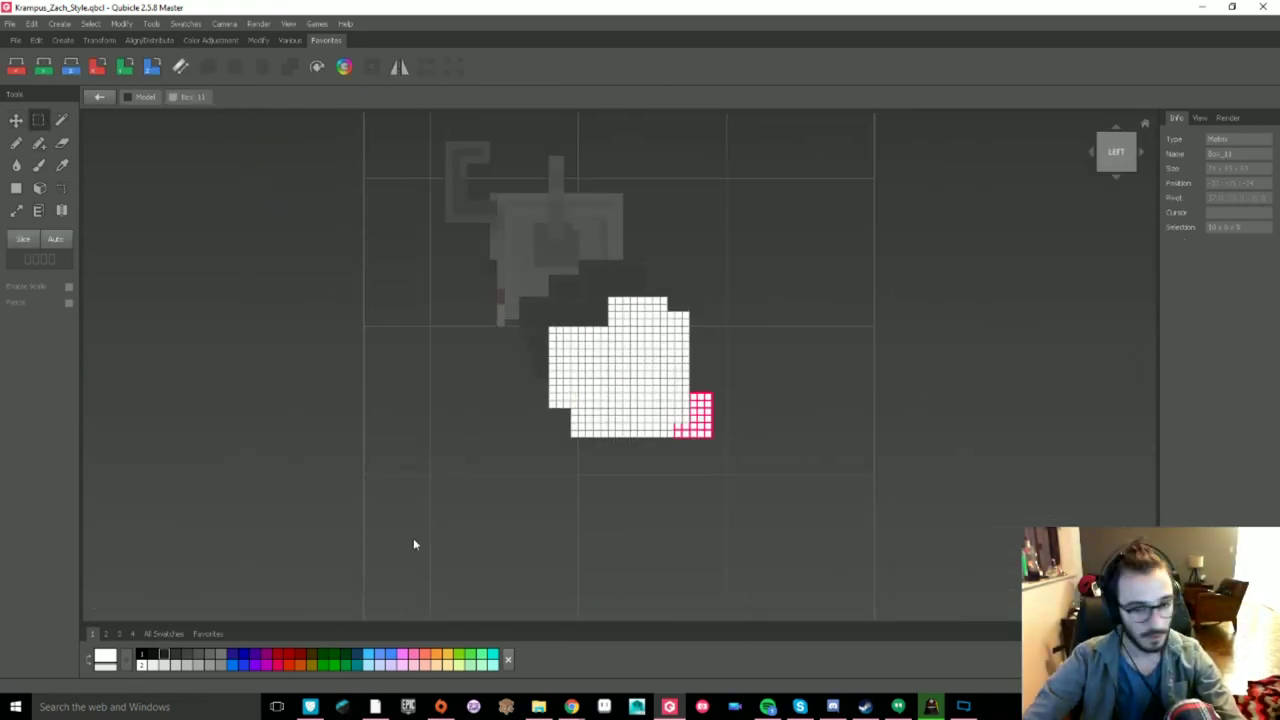
pyautogui.moveTo(707, 434); pyautogui.dragTo(708, 463)
pyautogui.moveTo(708, 463); pyautogui.dragTo(747, 487)
pyautogui.click(747, 487)
pyautogui.moveTo(738, 433); pyautogui.dragTo(760, 434)
pyautogui.moveTo(760, 434); pyautogui.dragTo(825, 375)
pyautogui.click(825, 375)
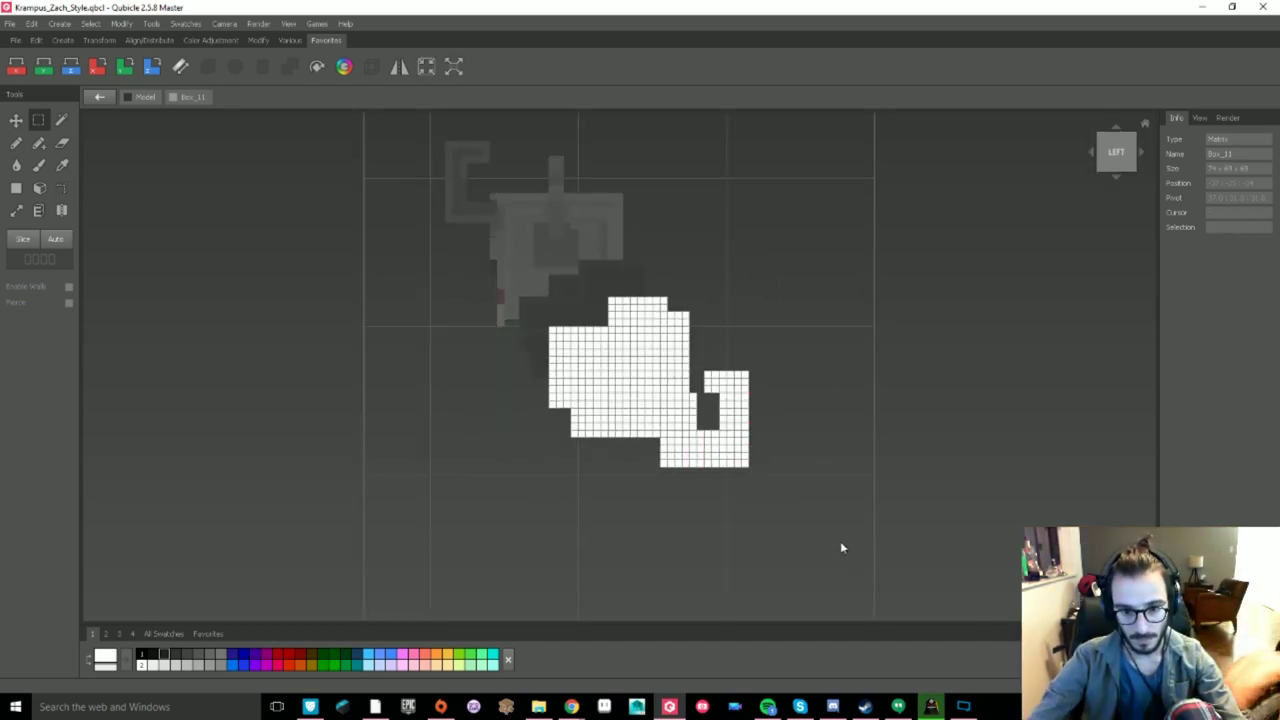
pyautogui.moveTo(641, 440); pyautogui.dragTo(637, 509)
pyautogui.press('Delete')
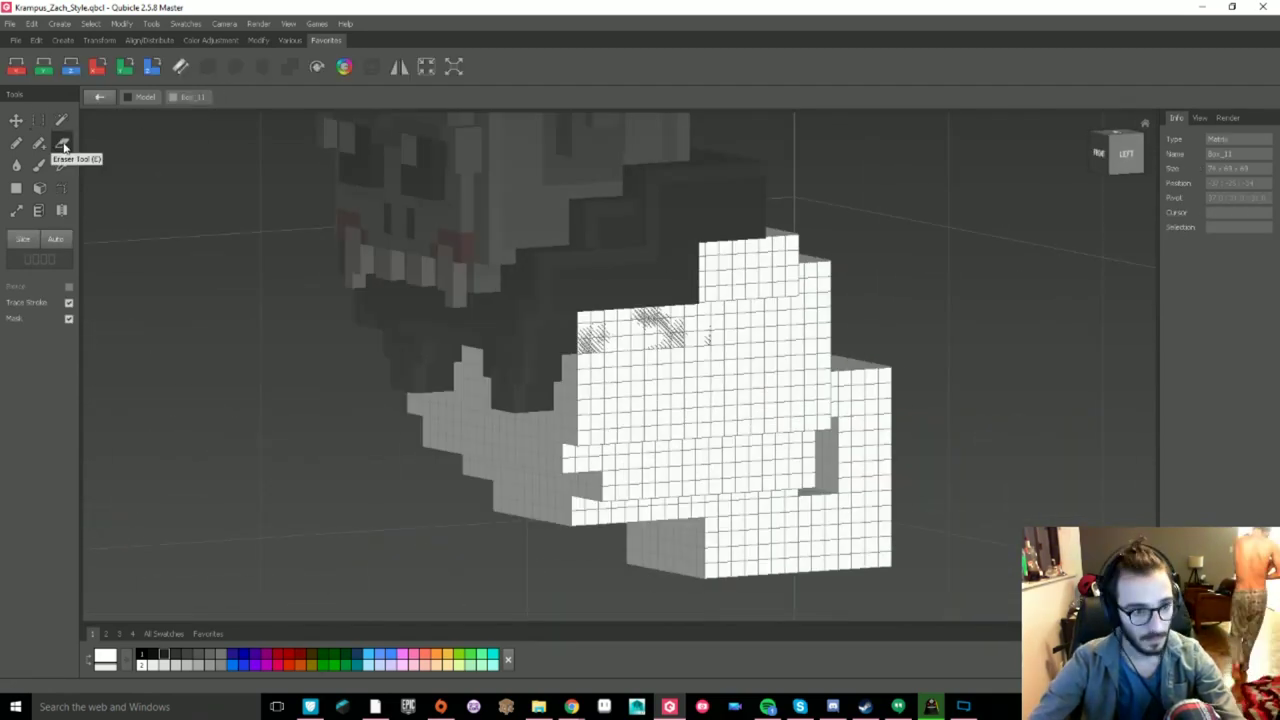
# - Erase vertical strips of voxels along the front edge and side of the body, and mirror the matrix
pyautogui.moveTo(640, 295)
pyautogui.mouseDown()
pyautogui.moveTo(650, 298)
pyautogui.moveTo(615, 277)
pyautogui.mouseUp()
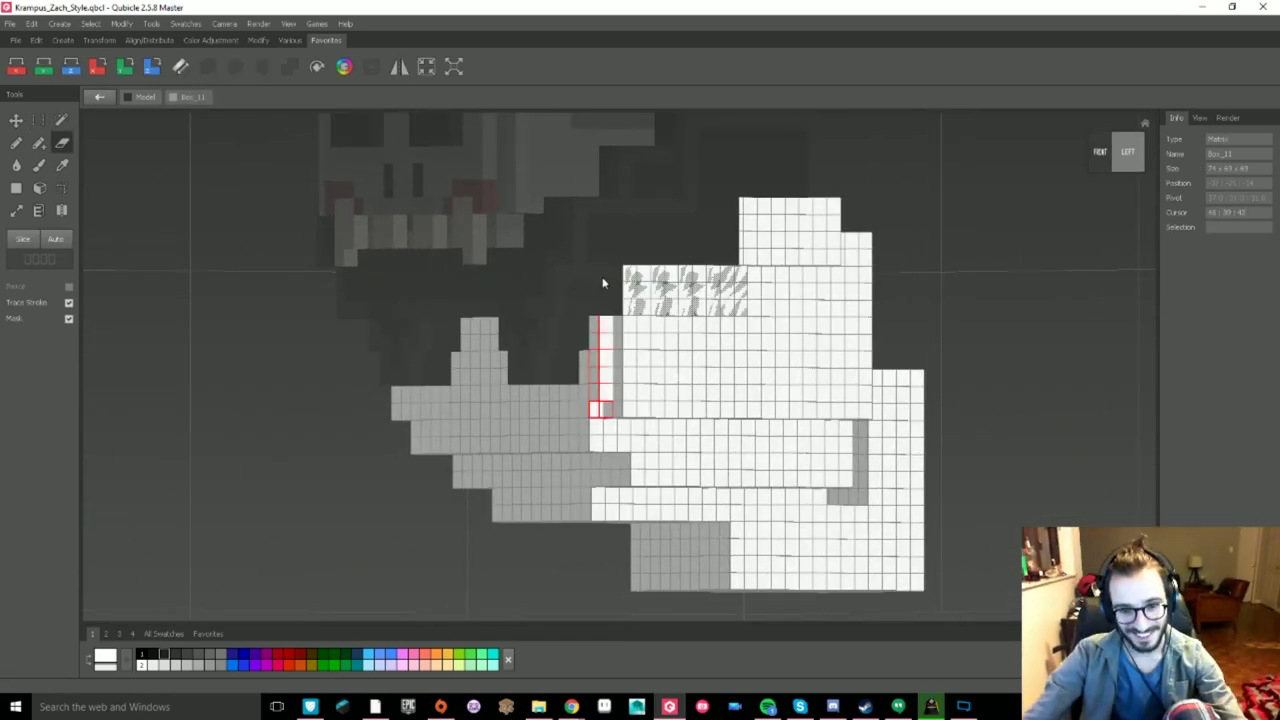
pyautogui.moveTo(601, 286); pyautogui.dragTo(632, 250, button='right')
pyautogui.moveTo(606, 285); pyautogui.dragTo(609, 364)
pyautogui.moveTo(609, 364); pyautogui.dragTo(641, 385, button='right')
pyautogui.scroll(-3, 760, 337)
pyautogui.moveTo(754, 338); pyautogui.dragTo(780, 222, button='right')
pyautogui.scroll(4, 760, 337)
pyautogui.moveTo(780, 222)
pyautogui.mouseDown()
pyautogui.moveTo(780, 354)
pyautogui.moveTo(799, 343)
pyautogui.mouseUp()
pyautogui.moveTo(797, 361); pyautogui.dragTo(780, 390, button='right')
pyautogui.scroll(-4, 780, 363)
pyautogui.press('Tab')
pyautogui.click(399, 67)
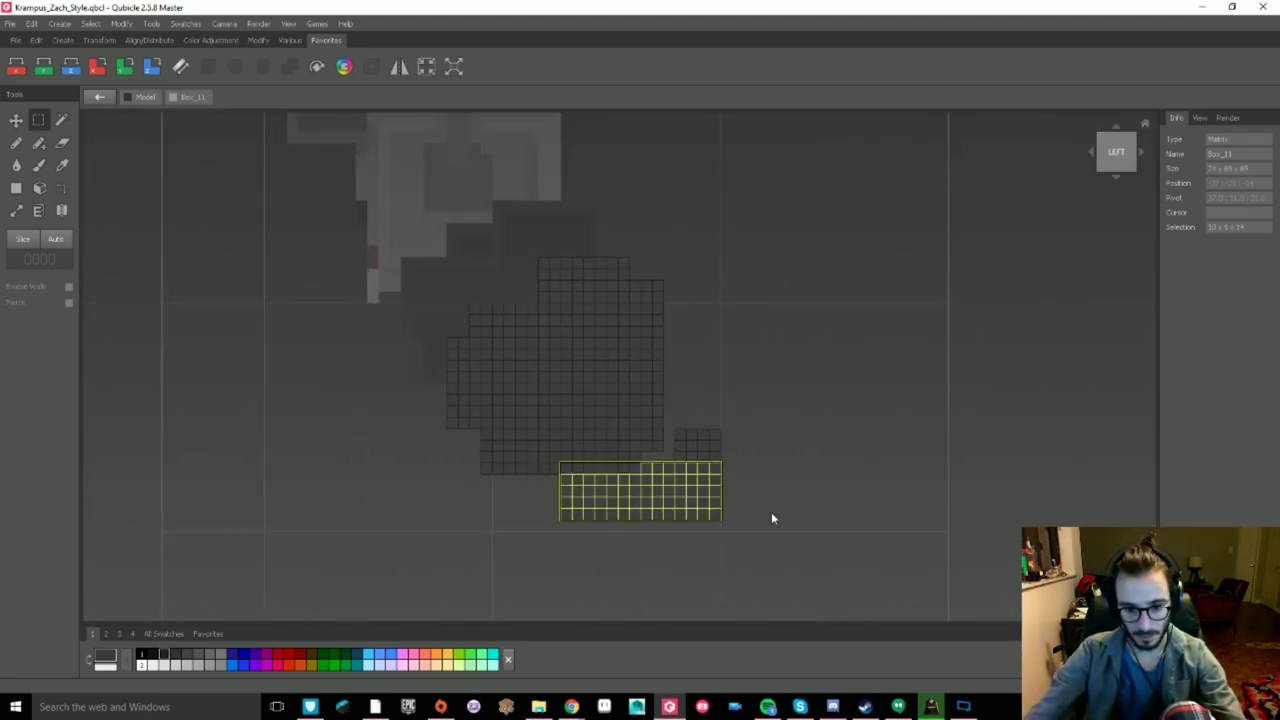
# - Narrow the bottom section of the tail from both sides and clear the selection
pyautogui.press('Right')
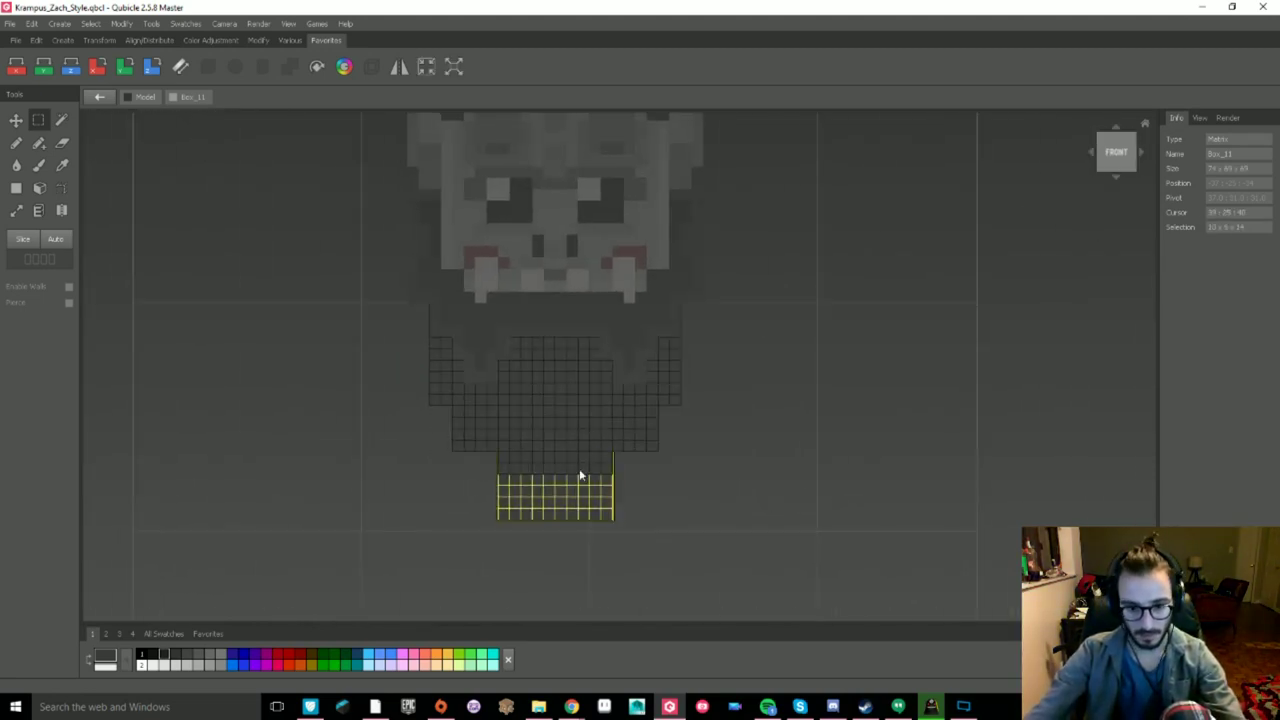
pyautogui.press('Left')
pyautogui.keyDown('shift'); pyautogui.moveTo(755, 404); pyautogui.dragTo(758, 400); pyautogui.keyUp('shift')
pyautogui.moveTo(758, 400)
pyautogui.mouseDown(button='right')
pyautogui.moveTo(791, 494)
pyautogui.moveTo(543, 434)
pyautogui.moveTo(777, 487)
pyautogui.moveTo(330, 490)
pyautogui.mouseUp(button='right')
pyautogui.hotkey('ctrl', 'd')
pyautogui.press('Tab')
pyautogui.press('Tab')
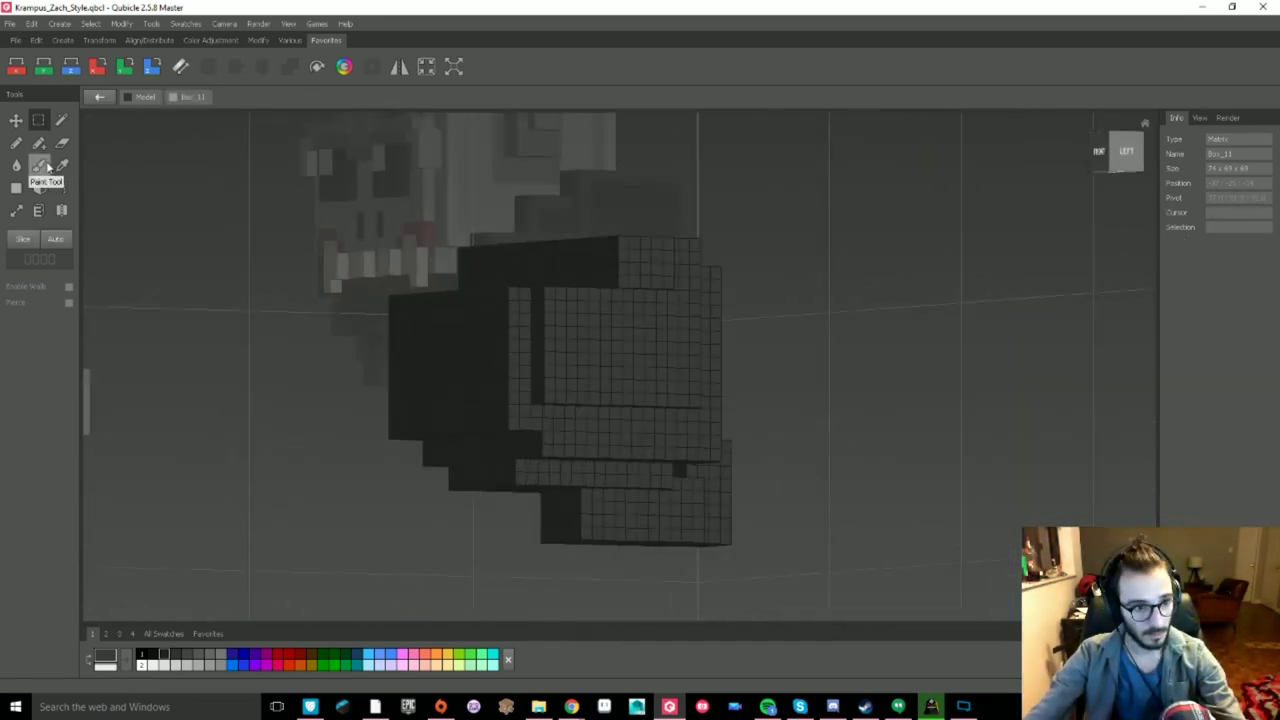
# - Erase outer voxels along one side of the tail and mirror the cut to the other side
pyautogui.click(62, 143)
pyautogui.moveTo(560, 480); pyautogui.dragTo(620, 420, button='right')
pyautogui.moveTo(703, 526); pyautogui.dragTo(573, 490)
pyautogui.moveTo(697, 517); pyautogui.dragTo(735, 500, button='right')
pyautogui.click(399, 67)
pyautogui.click(1003, 281)
pyautogui.moveTo(600, 490); pyautogui.dragTo(856, 508, button='right')
pyautogui.scroll(-3, 754, 494)
pyautogui.scroll(3, 733, 484)
pyautogui.click(399, 67)
pyautogui.click(1003, 281)
pyautogui.scroll(-3, 860, 440)
pyautogui.moveTo(860, 440); pyautogui.dragTo(810, 426, button='right')
pyautogui.press('Tab')
pyautogui.scroll(-2, 810, 426)
pyautogui.press('v')
pyautogui.scroll(3, 700, 450)
pyautogui.moveTo(629, 458); pyautogui.dragTo(638, 456, button='right')
pyautogui.press('Tab')
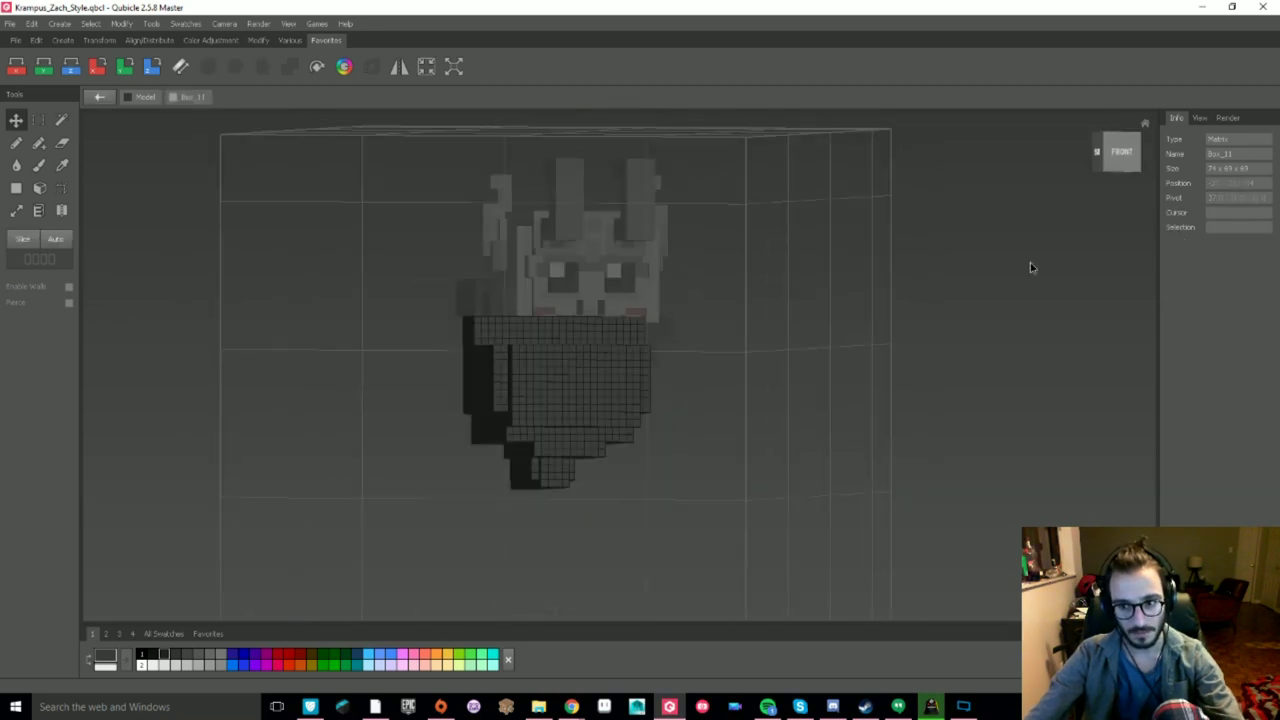
pyautogui.click(1110, 168)
pyautogui.moveTo(440, 505); pyautogui.dragTo(690, 393)
pyautogui.moveTo(1115, 222); pyautogui.dragTo(1068, 226, button='right')
pyautogui.click(1108, 155)
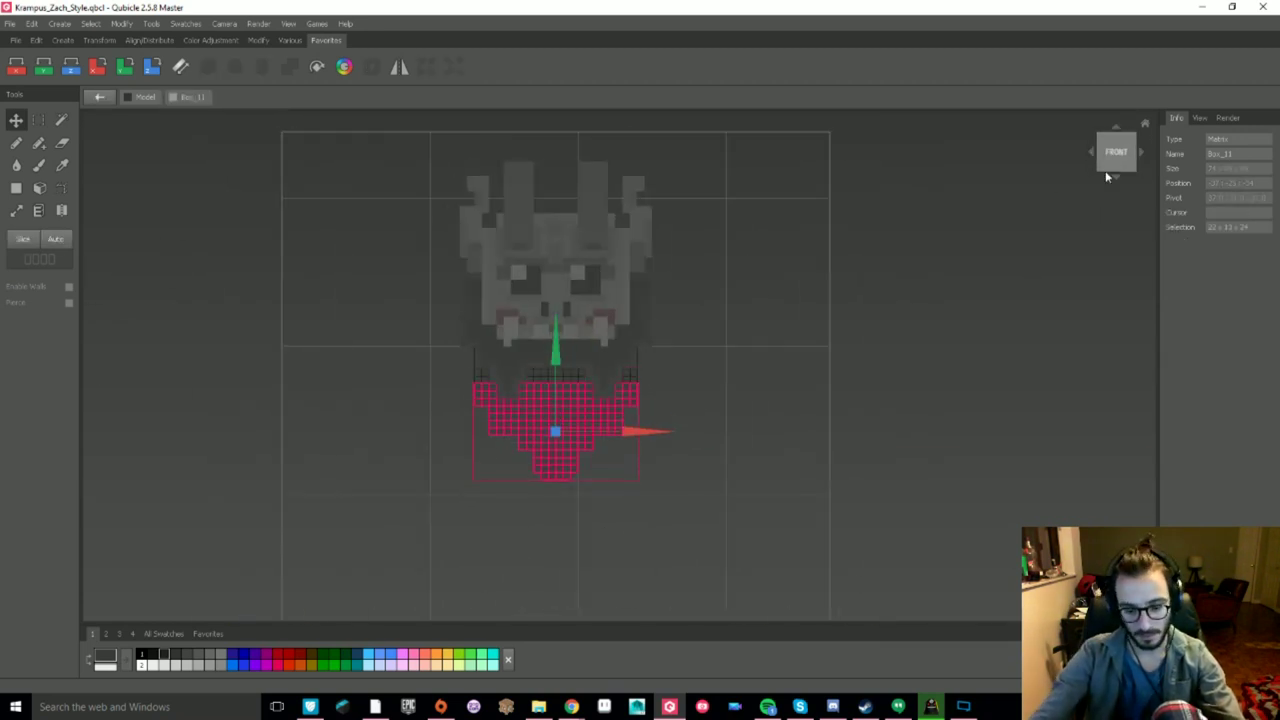
pyautogui.click(1141, 152)
pyautogui.moveTo(588, 308); pyautogui.dragTo(726, 517)
pyautogui.click(726, 517)
pyautogui.scroll(4, 661, 448)
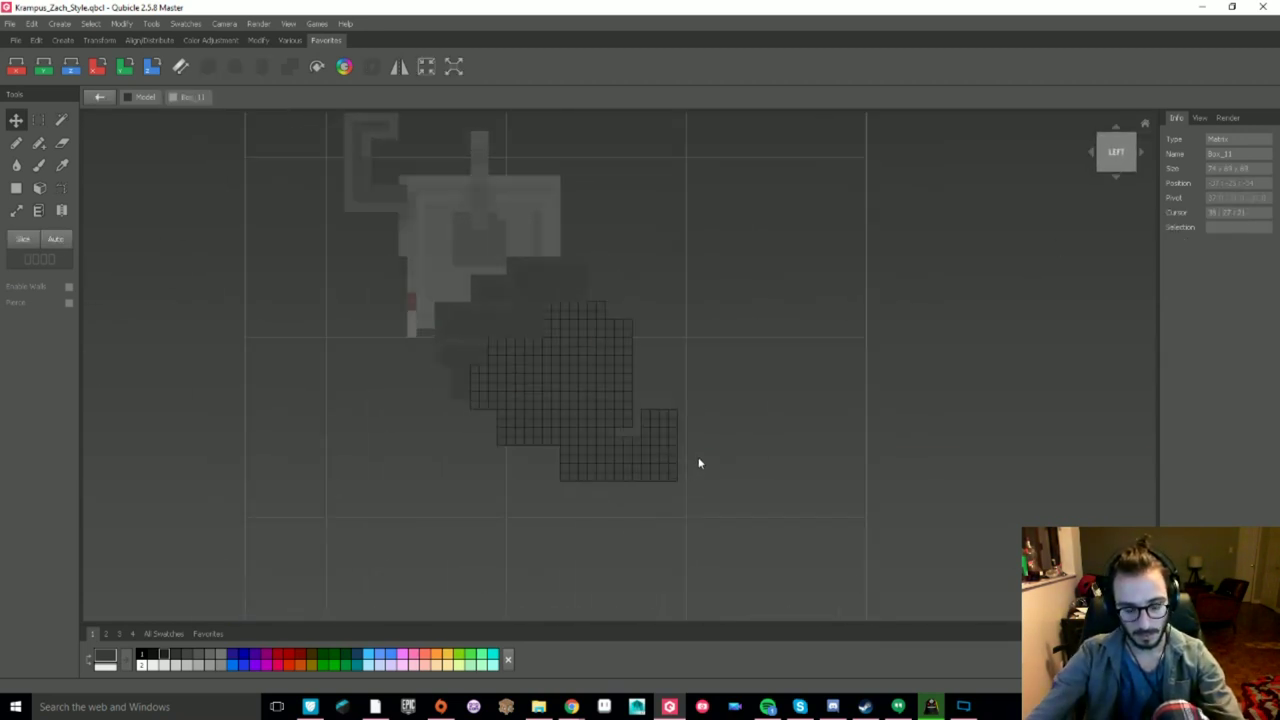
# - Examine the back of the body and the tail, and how they sit beneath the head in the whole model
pyautogui.moveTo(661, 448); pyautogui.dragTo(552, 443, button='right')
pyautogui.scroll(3, 552, 443)
pyautogui.press('a')
pyautogui.moveTo(602, 510); pyautogui.dragTo(521, 472, button='right')
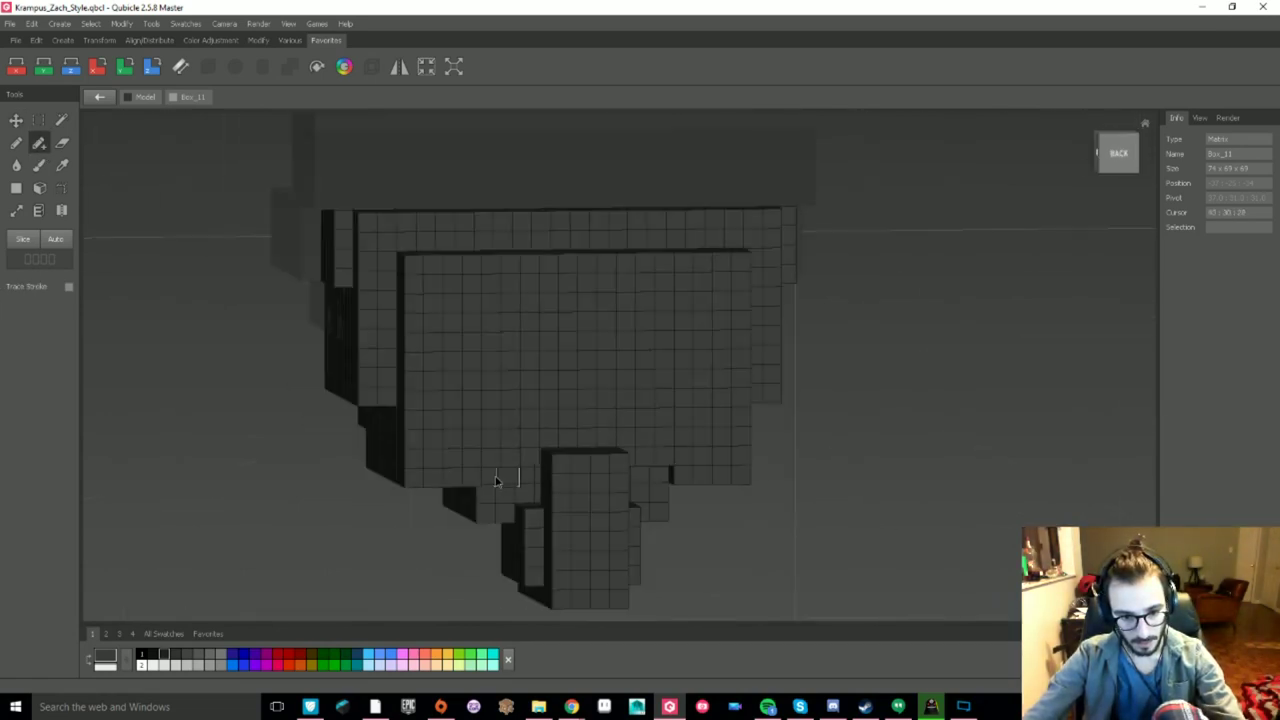
pyautogui.scroll(-6, 630, 502)
pyautogui.moveTo(630, 502); pyautogui.dragTo(862, 532, button='right')
pyautogui.press('Tab')
pyautogui.press('Tab')
pyautogui.press('Tab')
pyautogui.moveTo(657, 484); pyautogui.dragTo(626, 427, button='right')
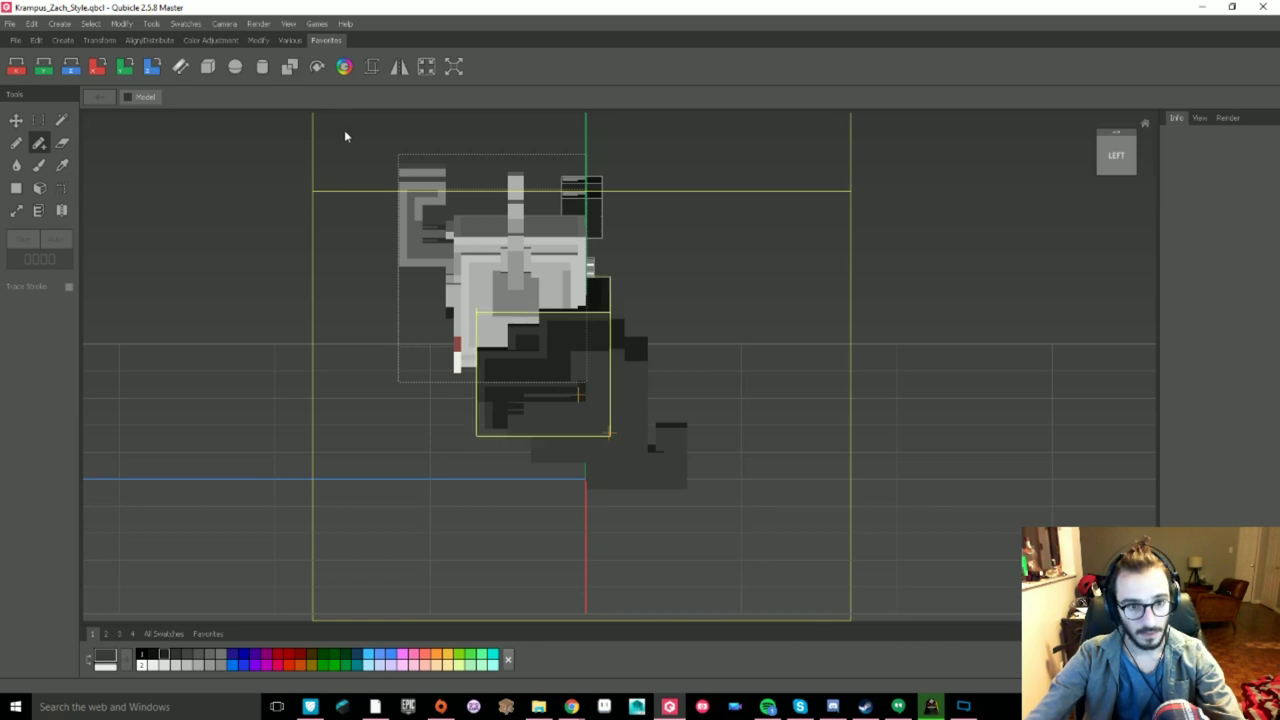
# - Examine the side of the body and the tail, and how the parts line up beneath the head
pyautogui.moveTo(545, 370); pyautogui.dragTo(588, 358, button='right')
pyautogui.press('Tab')
pyautogui.scroll(3, 642, 390)
pyautogui.click(652, 376)
pyautogui.press('Tab')
pyautogui.moveTo(988, 410); pyautogui.dragTo(968, 396, button='right')
pyautogui.click(372, 67)
pyautogui.press('Tab')
pyautogui.click(677, 469)
pyautogui.press('Tab')
pyautogui.moveTo(330, 340); pyautogui.dragTo(389, 352, button='right')
pyautogui.scroll(-5, 731, 477)
pyautogui.click(731, 477)
pyautogui.press('Tab')
# - Paint dark grey shading on the tail and mirror it to the opposite side
pyautogui.click(16, 143)
pyautogui.click(105, 656)
pyautogui.click(1011, 371)
pyautogui.moveTo(600, 390)
pyautogui.mouseDown(button='right')
pyautogui.moveTo(574, 275)
pyautogui.moveTo(743, 346)
pyautogui.moveTo(751, 229)
pyautogui.moveTo(620, 229)
pyautogui.moveTo(588, 306)
pyautogui.moveTo(414, 386)
pyautogui.moveTo(603, 366)
pyautogui.moveTo(517, 340)
pyautogui.moveTo(675, 420)
pyautogui.moveTo(491, 257)
pyautogui.moveTo(706, 360)
pyautogui.mouseUp(button='right')
pyautogui.moveTo(501, 408); pyautogui.dragTo(591, 451, button='right')
pyautogui.scroll(-4, 796, 365)
pyautogui.moveTo(796, 365); pyautogui.dragTo(810, 490, button='right')
pyautogui.click(399, 66)
pyautogui.click(988, 284)
pyautogui.press('Tab')
pyautogui.scroll(-2, 810, 490)
pyautogui.click(399, 66)
pyautogui.click(988, 284)
pyautogui.click(790, 342)
pyautogui.moveTo(790, 342); pyautogui.dragTo(650, 450, button='right')
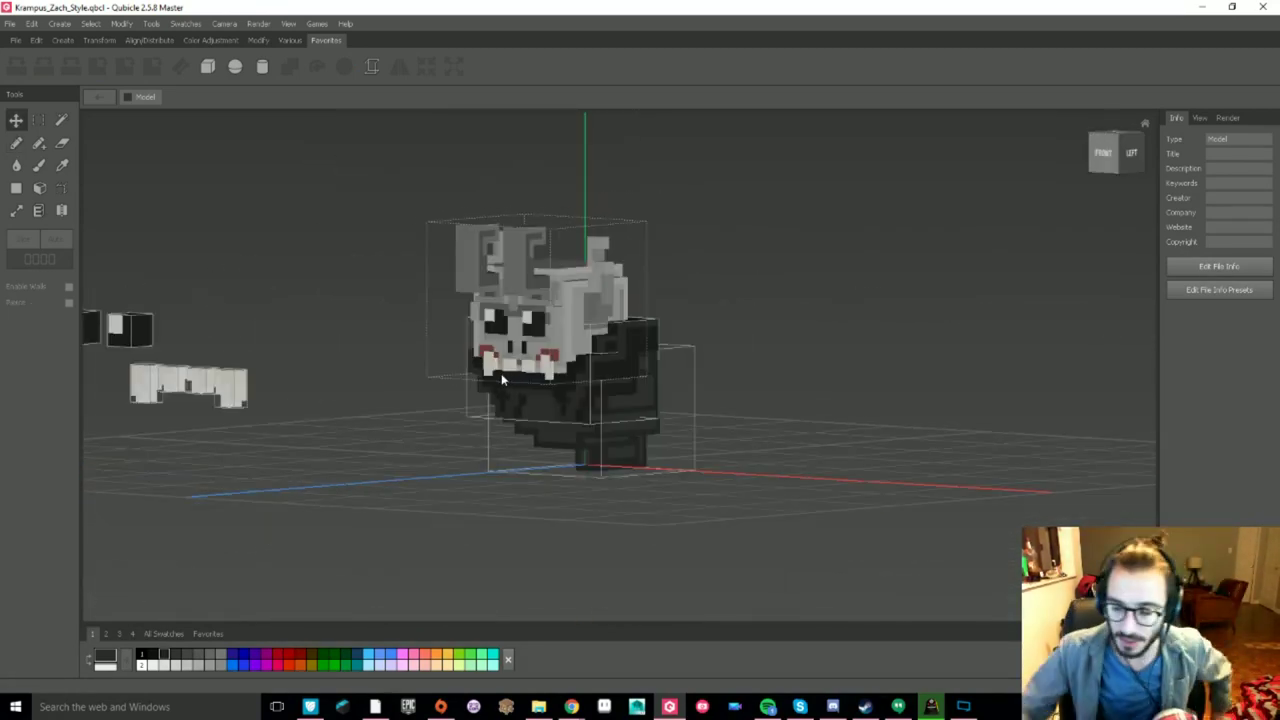
# - Create a 12 × 12 × 12 box and move it forward from beneath the body
pyautogui.scroll(2, 790, 433)
pyautogui.moveTo(790, 433); pyautogui.dragTo(790, 455, button='right')
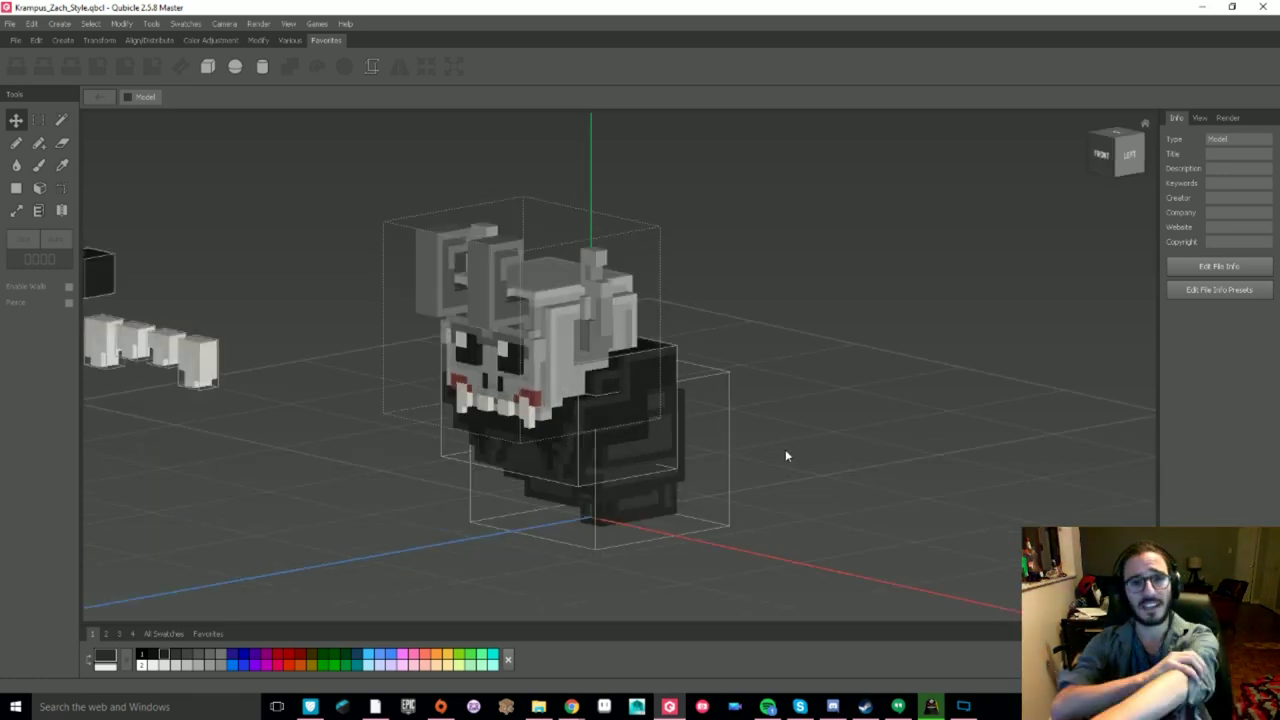
pyautogui.moveTo(786, 455); pyautogui.dragTo(930, 490, button='right')
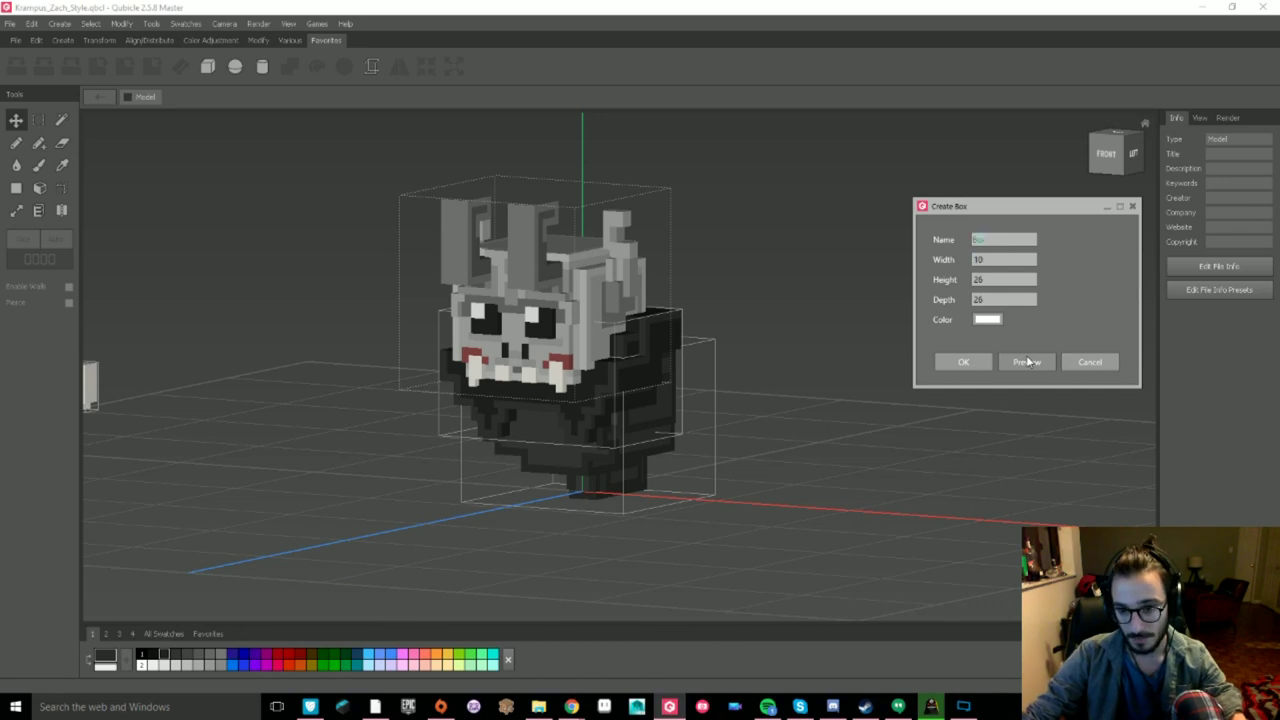
pyautogui.press('Tab')
pyautogui.write('12')
pyautogui.press('Tab')
pyautogui.write('12')
pyautogui.press('Tab')
pyautogui.write('12')
pyautogui.click(984, 364)
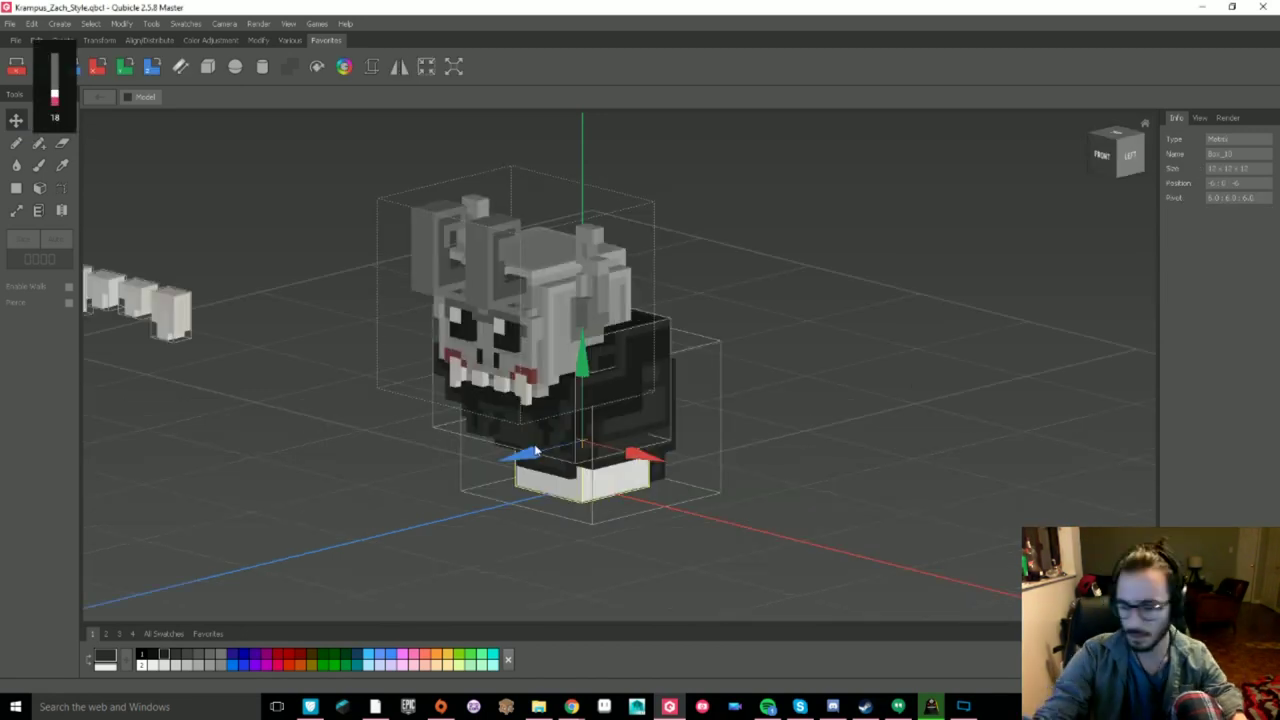
pyautogui.moveTo(585, 455); pyautogui.dragTo(686, 455)
# - Carve the box into a small foot with a notch at the front and a cut-out underneath, and fit the matrix to its voxels
pyautogui.doubleClick(685, 455)
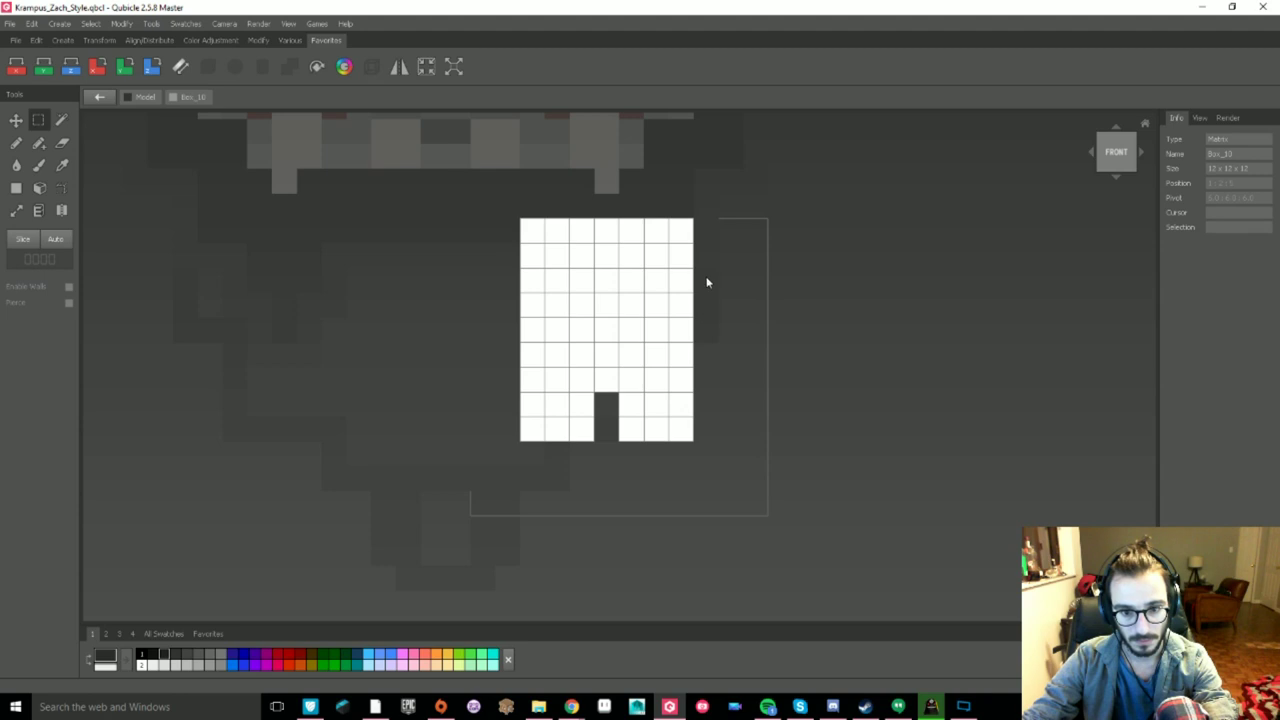
pyautogui.moveTo(530, 256); pyautogui.dragTo(720, 205)
pyautogui.press('Delete')
pyautogui.click(1141, 152)
pyautogui.moveTo(526, 396); pyautogui.dragTo(857, 514)
pyautogui.press('Delete')
pyautogui.moveTo(690, 435); pyautogui.dragTo(783, 471, button='right')
pyautogui.click(426, 66)
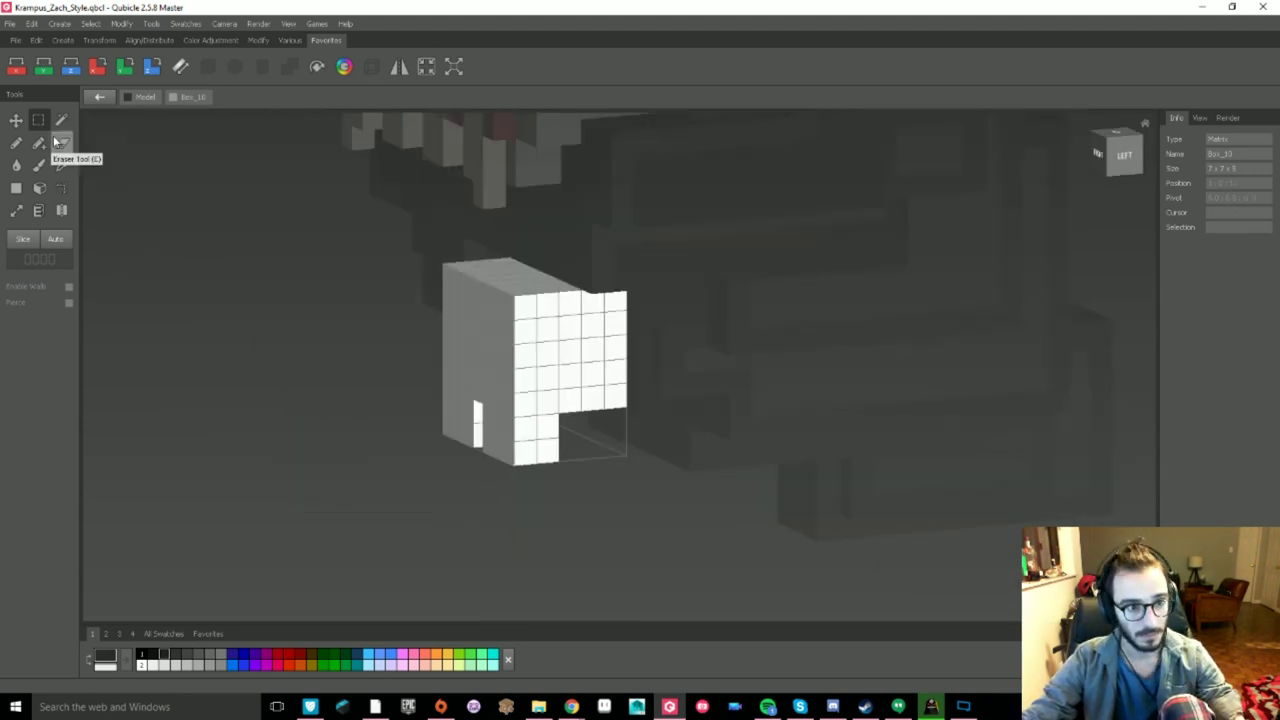
# - Position the foot against the lower front of the body and place a matching one on the other side
pyautogui.click(99, 97)
pyautogui.moveTo(402, 430); pyautogui.dragTo(345, 420, button='right')
pyautogui.moveTo(345, 460); pyautogui.dragTo(362, 460)
pyautogui.moveTo(362, 460); pyautogui.dragTo(712, 465, button='right')
pyautogui.moveTo(712, 465); pyautogui.dragTo(697, 465)
pyautogui.moveTo(697, 466); pyautogui.dragTo(392, 466, button='right')
pyautogui.moveTo(392, 466); pyautogui.dragTo(423, 466)
pyautogui.moveTo(469, 489); pyautogui.dragTo(690, 462, button='right')
pyautogui.moveTo(638, 385); pyautogui.dragTo(590, 471)
pyautogui.click(655, 468)
# - Fill one white foot with the dark grey body color
pyautogui.moveTo(720, 458); pyautogui.dragTo(715, 430, button='right')
pyautogui.doubleClick(580, 465)
pyautogui.click(16, 165)
pyautogui.click(540, 455)
pyautogui.click(99, 97)
pyautogui.moveTo(746, 500); pyautogui.dragTo(878, 433, button='right')
pyautogui.doubleClick(680, 487)
pyautogui.click(99, 97)
pyautogui.doubleClick(540, 510)
pyautogui.scroll(4, 540, 507)
pyautogui.click(519, 560)
pyautogui.moveTo(541, 508); pyautogui.dragTo(570, 265, button='middle')
pyautogui.scroll(3, 560, 270)
# - Paint darker shading along the outer edges of the dark foot on its front, sides and back
pyautogui.click(16, 143)
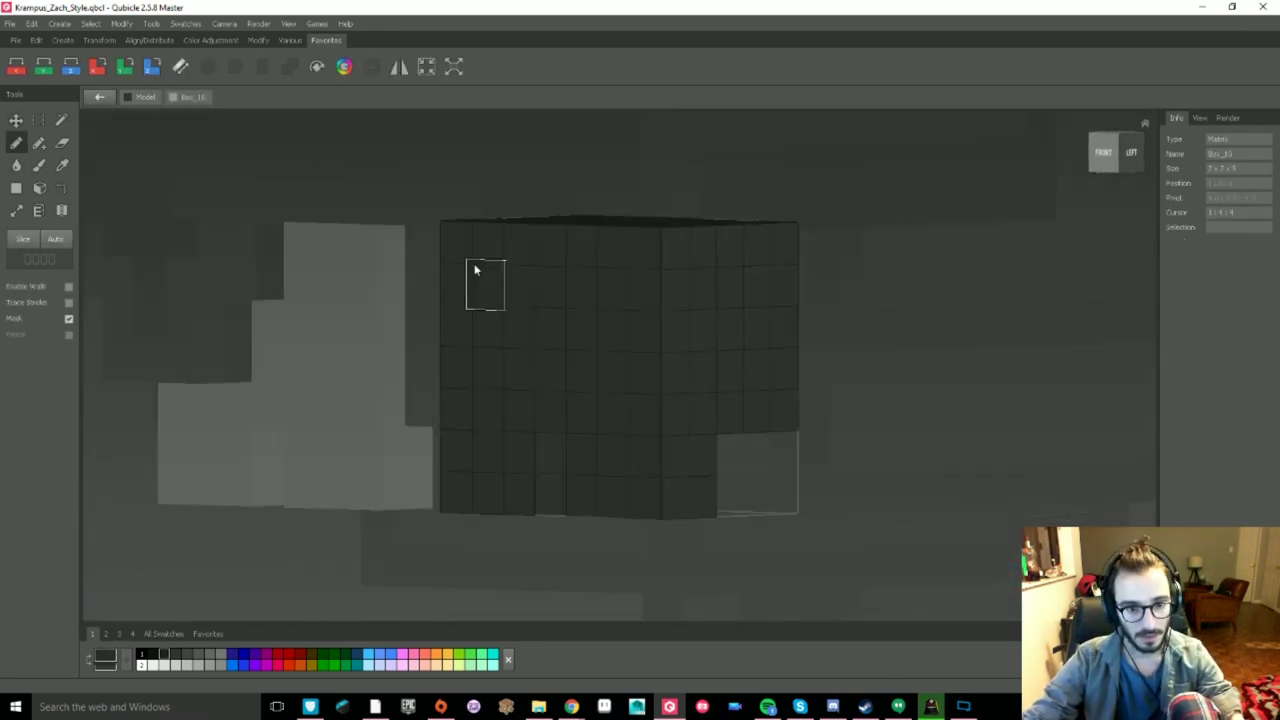
pyautogui.moveTo(578, 425); pyautogui.dragTo(582, 495)
pyautogui.moveTo(678, 250); pyautogui.dragTo(678, 495)
pyautogui.moveTo(709, 434); pyautogui.dragTo(640, 340, button='right')
pyautogui.moveTo(655, 500); pyautogui.dragTo(631, 526)
pyautogui.moveTo(631, 526); pyautogui.dragTo(760, 500, button='right')
pyautogui.moveTo(665, 490); pyautogui.dragTo(745, 465)
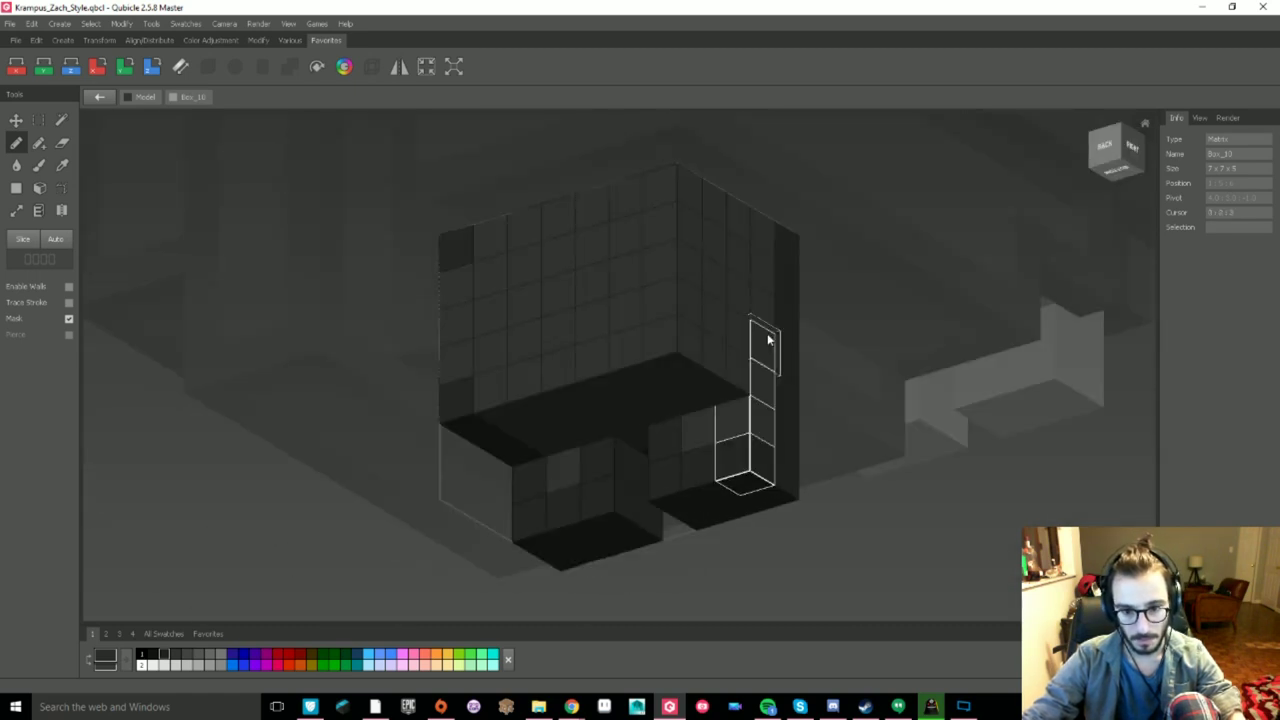
pyautogui.moveTo(720, 400); pyautogui.dragTo(766, 329, button='right')
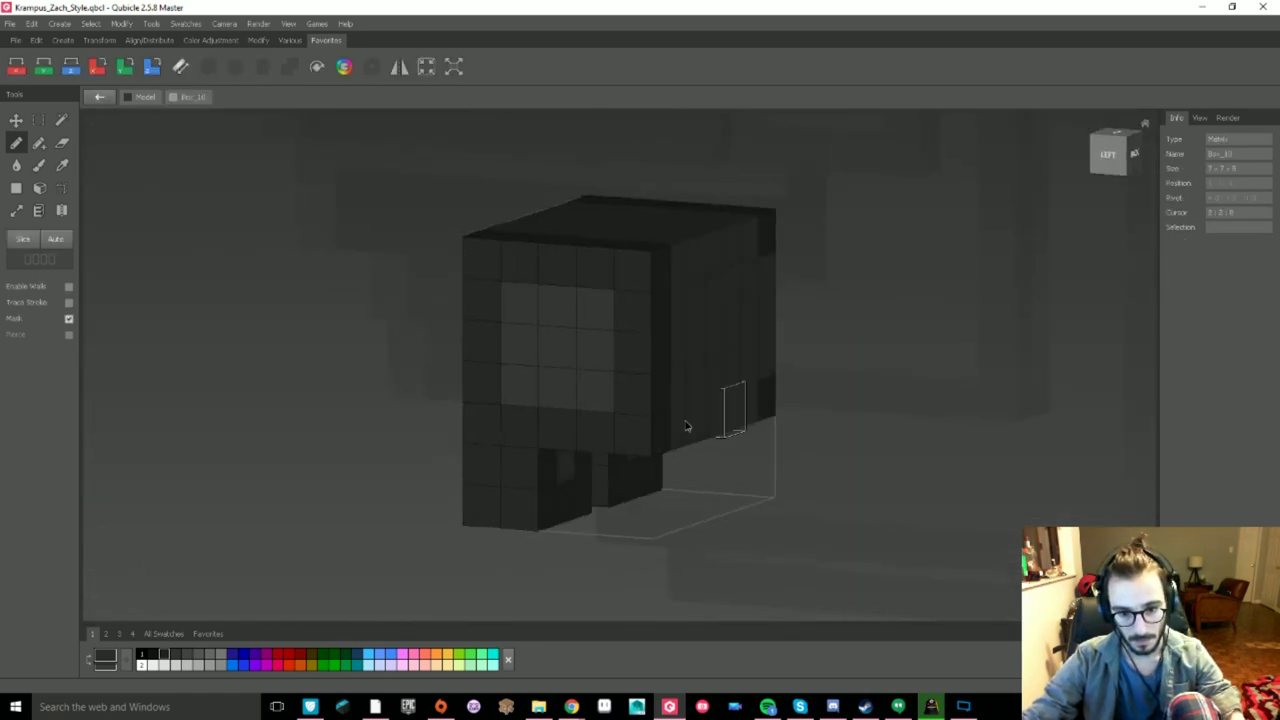
pyautogui.moveTo(686, 429); pyautogui.dragTo(897, 491, button='right')
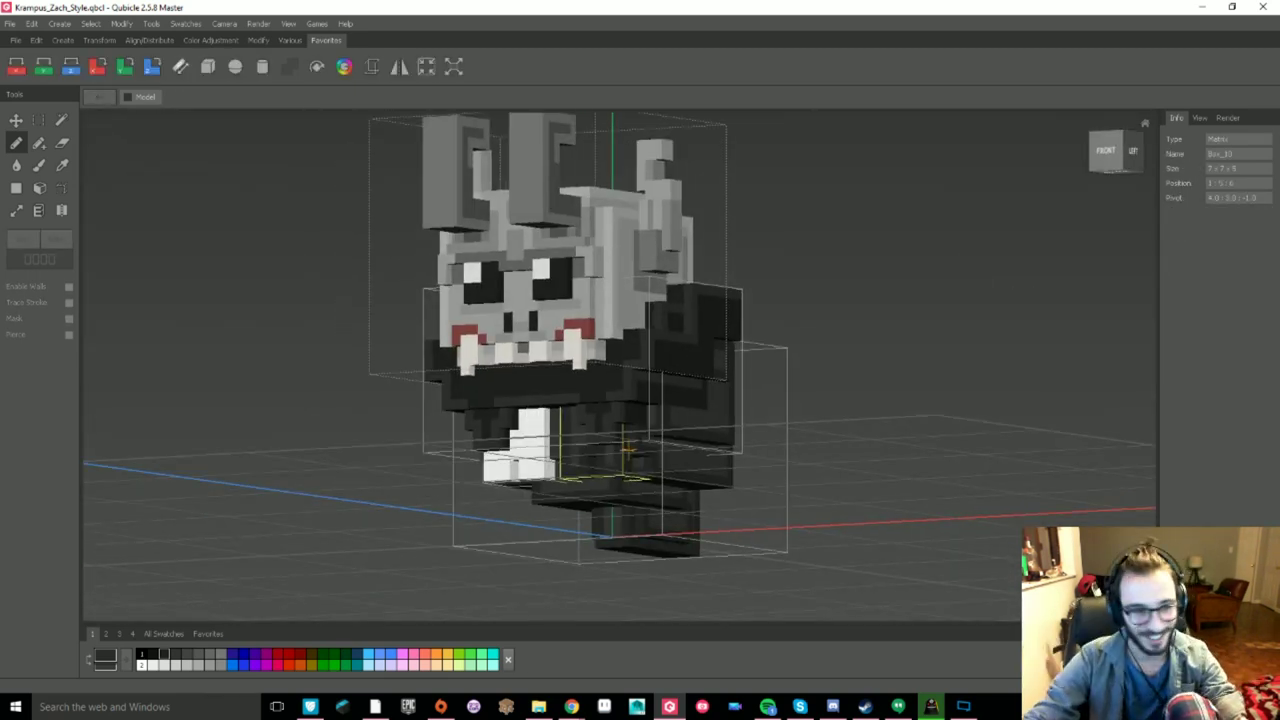
# - Move the shaded foot slightly toward the middle of the body and replace the white foot with a matching dark one
pyautogui.moveTo(440, 470); pyautogui.dragTo(535, 498, button='right')
pyautogui.scroll(2, 535, 498)
pyautogui.click(16, 120)
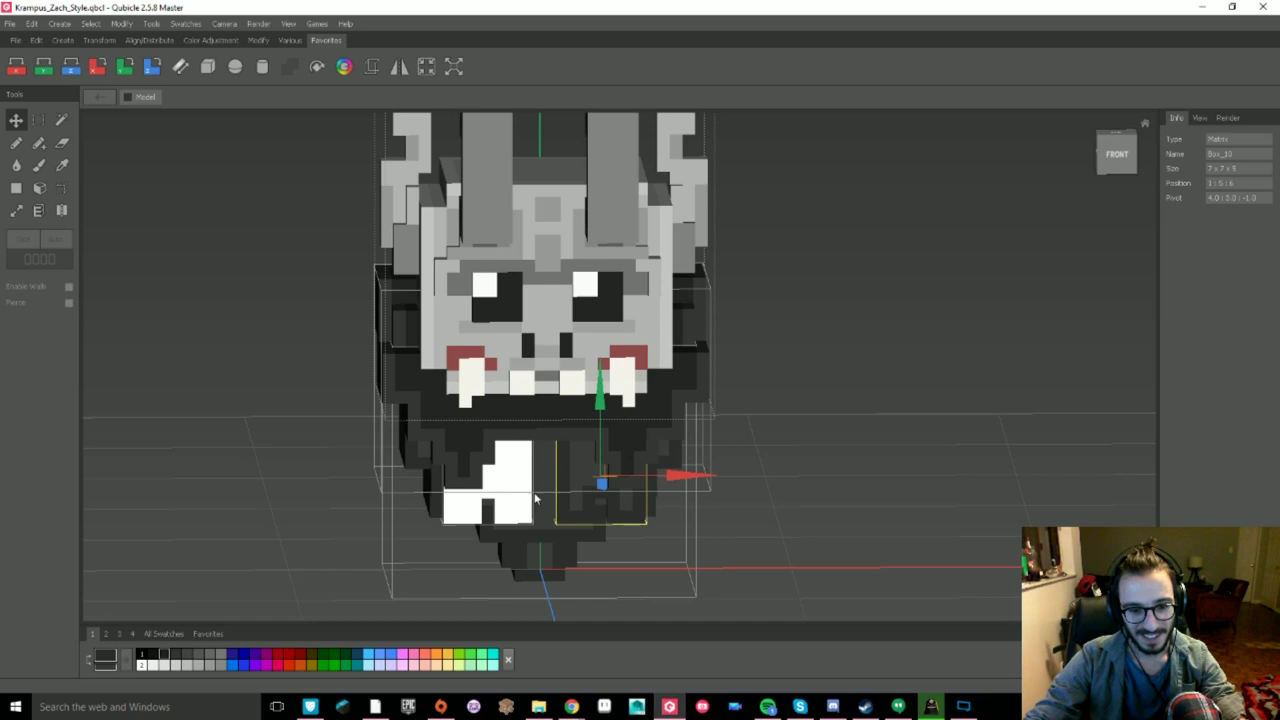
pyautogui.moveTo(562, 496); pyautogui.dragTo(550, 496)
pyautogui.moveTo(840, 478); pyautogui.dragTo(625, 445, button='right')
pyautogui.click(788, 493)
pyautogui.click(440, 445)
pyautogui.click(744, 460)
# - Apply a Hue/Saturation adjustment to both feet together
pyautogui.click(455, 440)
pyautogui.keyDown('shift'); pyautogui.click(550, 440); pyautogui.keyUp('shift')
pyautogui.click(344, 67)
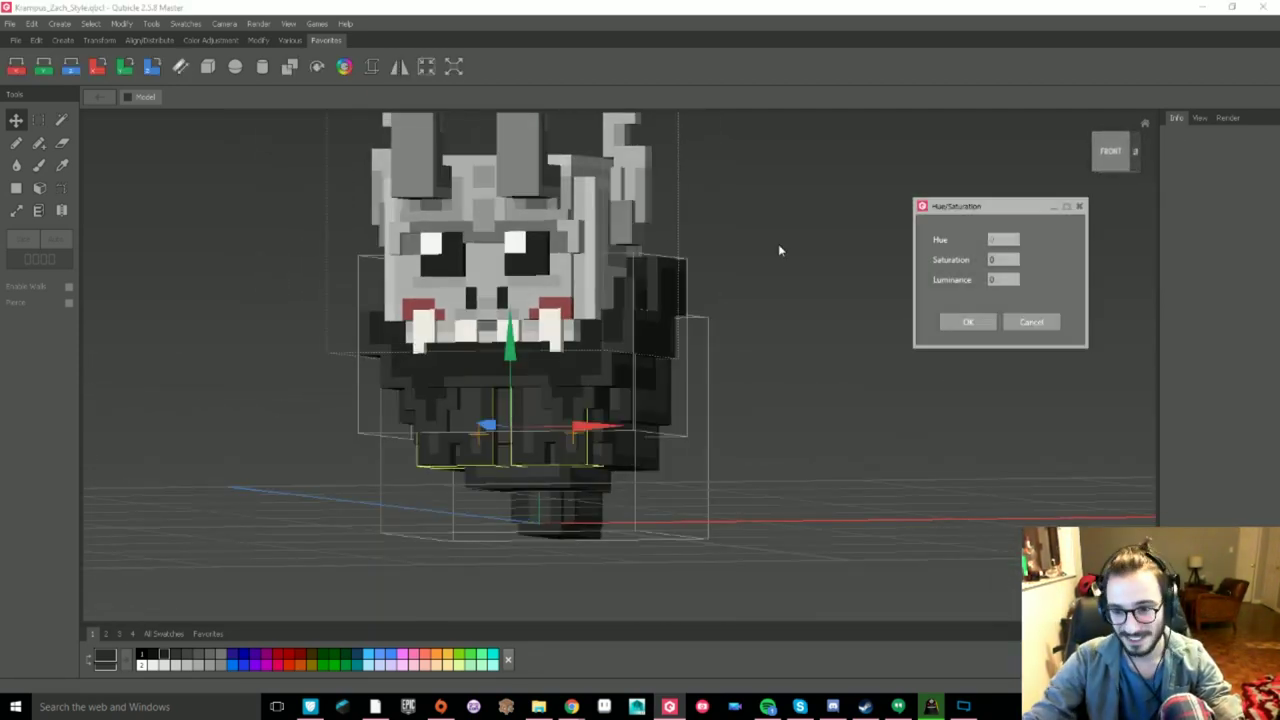
pyautogui.click(968, 322)
pyautogui.doubleClick(480, 220)
pyautogui.doubleClick(759, 445)
# - Check the feet inside their matrices and undo the last two changes
pyautogui.click(145, 97)
pyautogui.doubleClick(455, 440)
pyautogui.click(572, 333)
pyautogui.click(145, 97)
pyautogui.hotkey('ctrl', 'z')
pyautogui.hotkey('ctrl', 'z')
# - Paint a darker vertical strip up the middle of the body's front, between the feet
pyautogui.click(145, 97)
pyautogui.keyDown('shift'); pyautogui.click(540, 474); pyautogui.keyUp('shift')
pyautogui.click(207, 67)
pyautogui.doubleClick(540, 474)
pyautogui.click(16, 143)
pyautogui.scroll(2, 610, 414)
pyautogui.moveTo(560, 420); pyautogui.dragTo(650, 410, button='right')
pyautogui.keyDown('alt'); pyautogui.click(610, 414); pyautogui.keyUp('alt')
pyautogui.moveTo(634, 420); pyautogui.dragTo(634, 322)
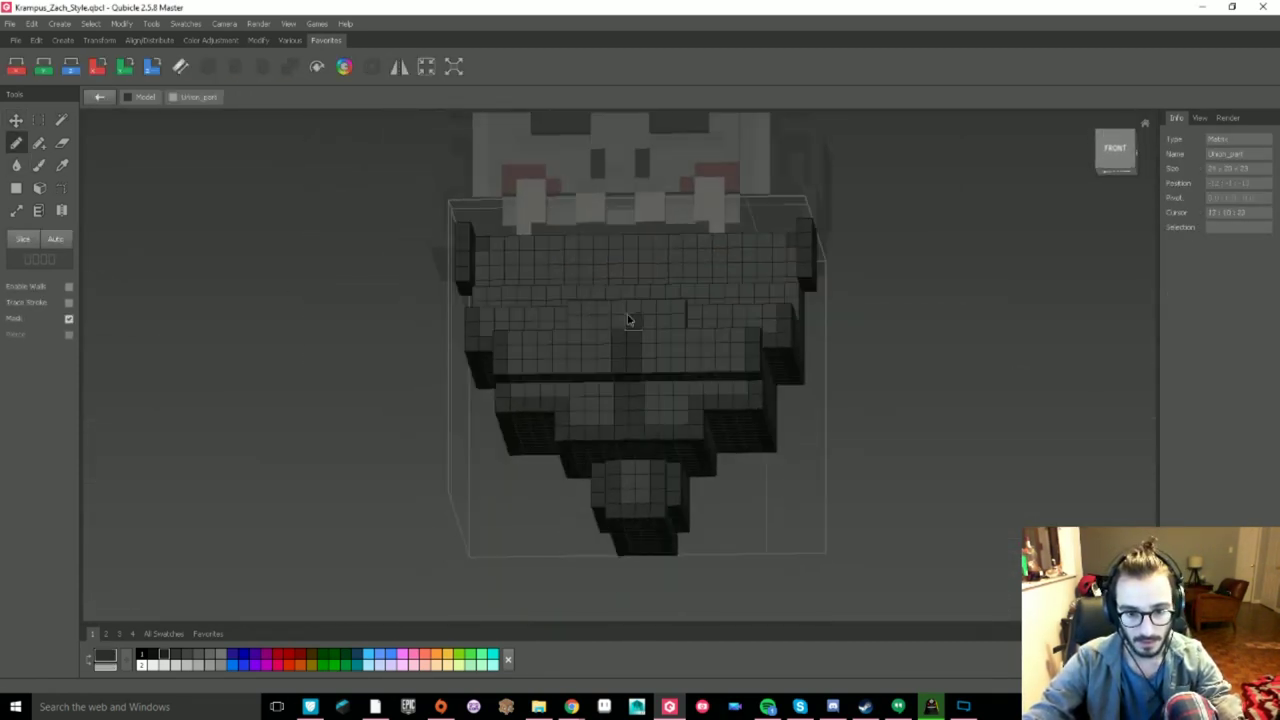
# - Examine the feet and the shaded body beneath the head in the whole model from several angles
pyautogui.moveTo(740, 400); pyautogui.dragTo(761, 416, button='right')
pyautogui.scroll(-2, 761, 416)
pyautogui.doubleClick(852, 431)
pyautogui.moveTo(852, 431); pyautogui.dragTo(777, 503, button='right')
pyautogui.moveTo(777, 503); pyautogui.dragTo(793, 420, button='middle')
pyautogui.scroll(-3, 793, 420)
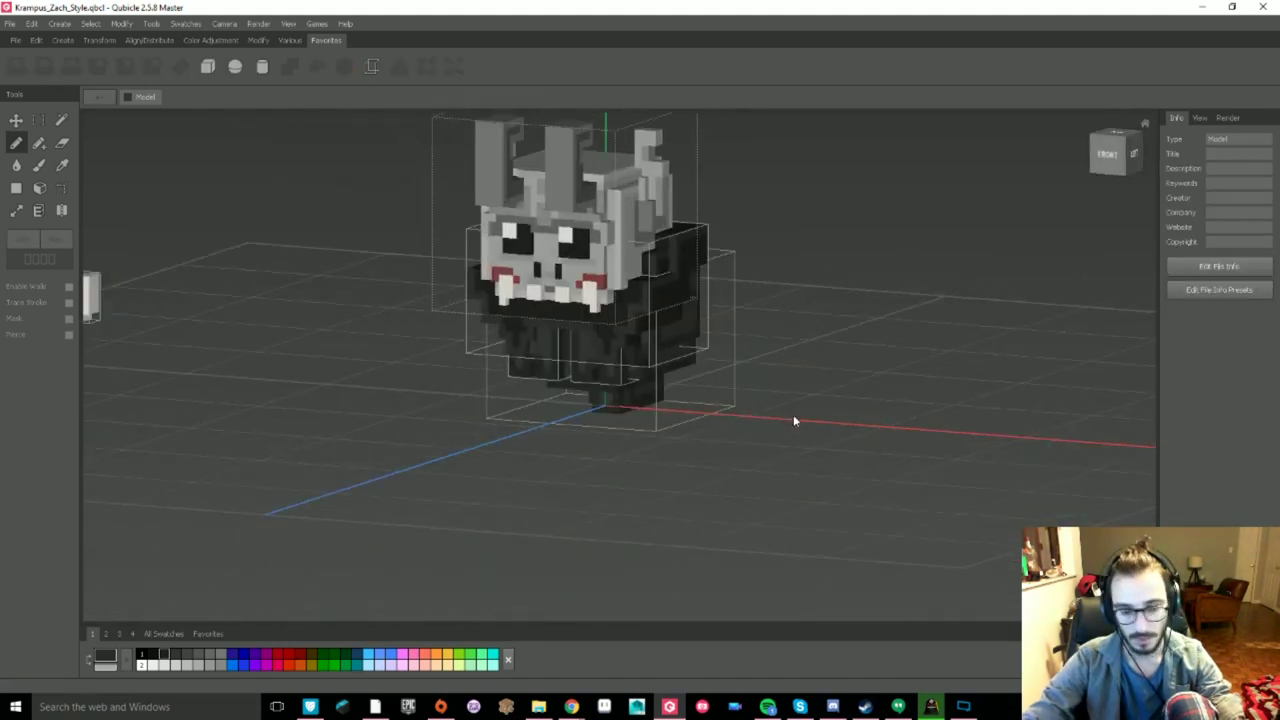
pyautogui.moveTo(793, 420); pyautogui.dragTo(875, 477, button='right')
pyautogui.scroll(2, 870, 480)
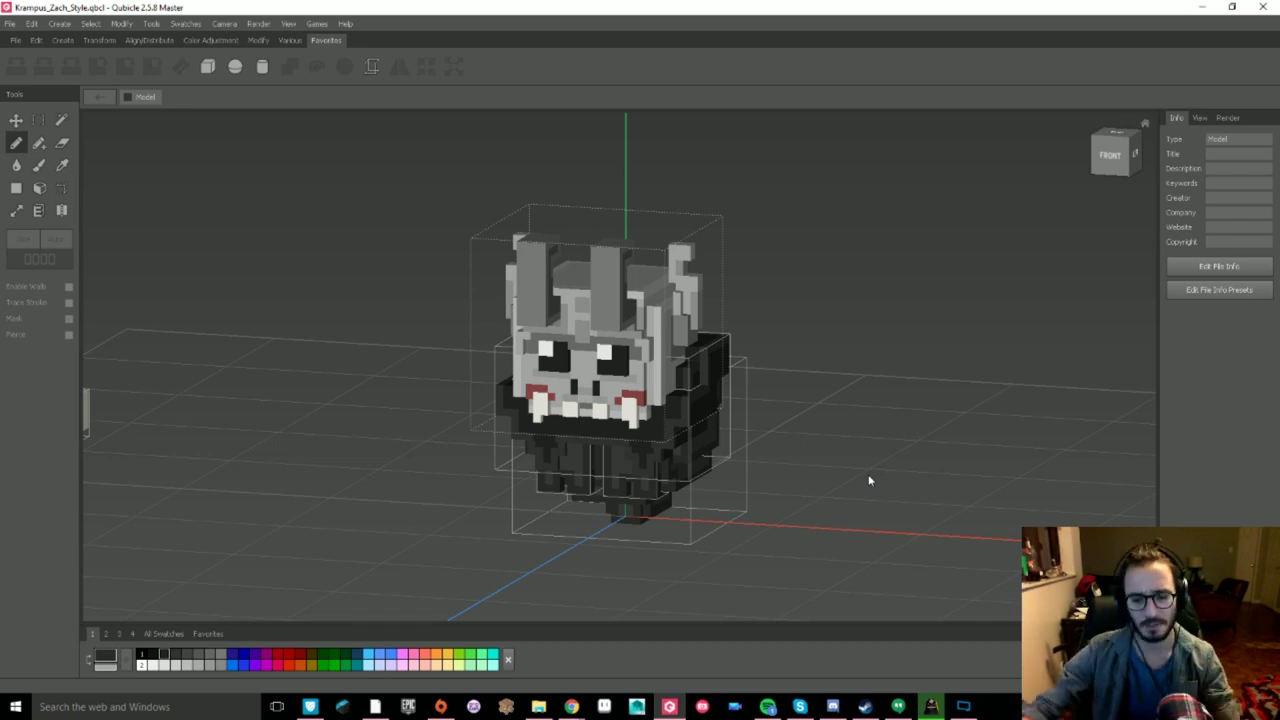
pyautogui.scroll(2, 868, 478)
pyautogui.moveTo(854, 449); pyautogui.dragTo(66, 305, button='right')
pyautogui.click(16, 120)
pyautogui.moveTo(200, 310)
pyautogui.mouseDown(button='right')
pyautogui.moveTo(377, 356)
pyautogui.moveTo(686, 468)
pyautogui.moveTo(617, 467)
pyautogui.moveTo(617, 391)
pyautogui.moveTo(490, 300)
pyautogui.mouseUp(button='right')
pyautogui.scroll(-2, 377, 356)
pyautogui.scroll(2, 625, 455)
# - Paint darker grey shading on the gums between the teeth of the head
pyautogui.doubleClick(571, 371)
pyautogui.click(16, 120)
pyautogui.doubleClick(530, 390)
pyautogui.moveTo(510, 380); pyautogui.dragTo(582, 464, button='right')
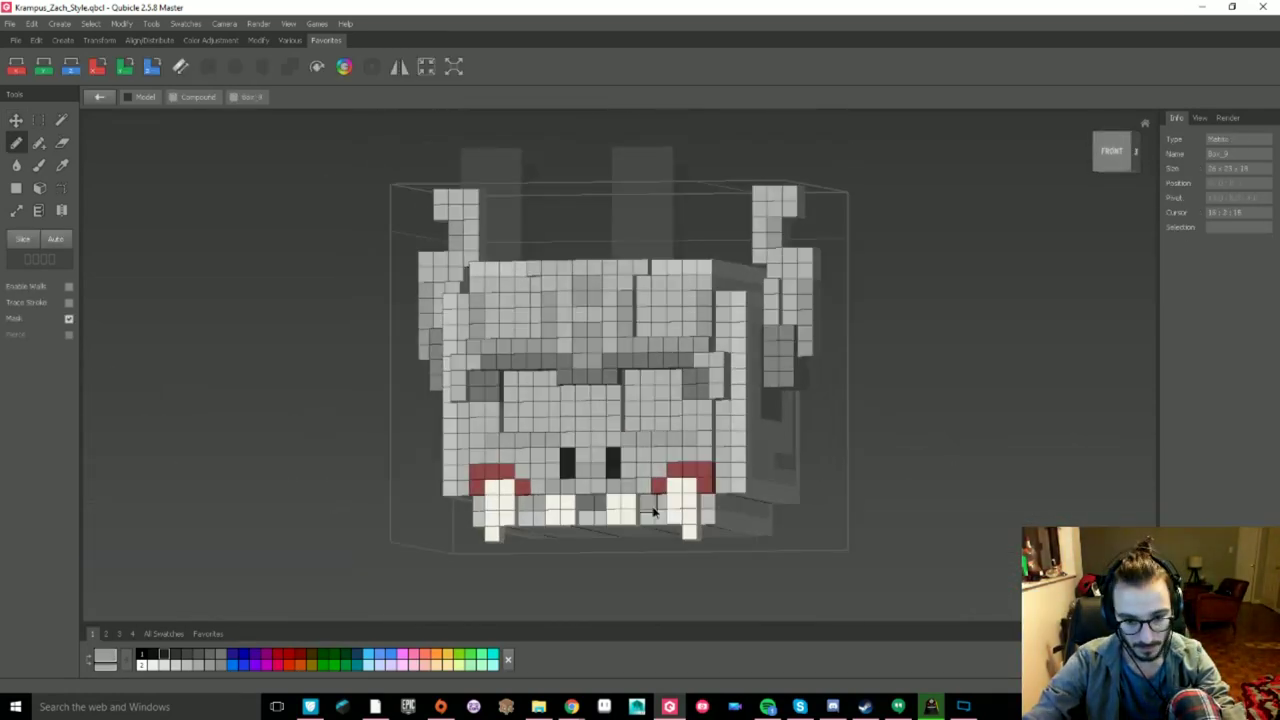
pyautogui.scroll(4, 870, 478)
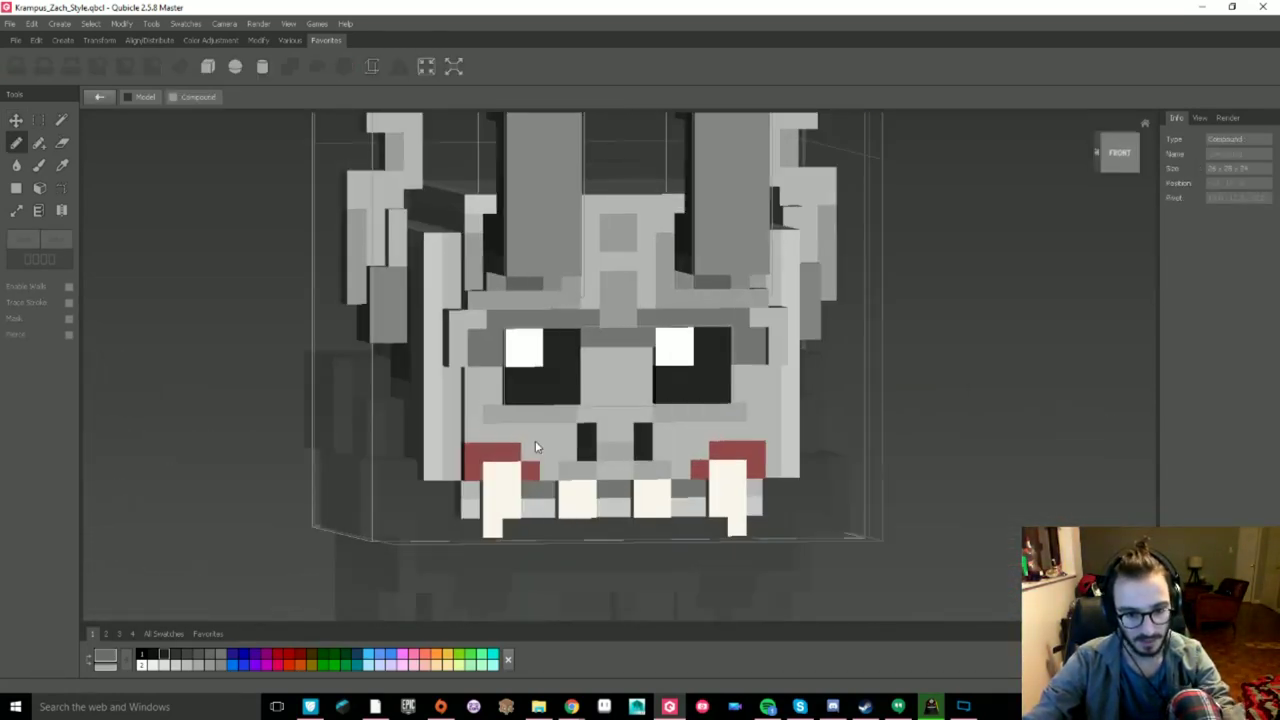
# - Build out the red mouth corners above the fangs with attached voxels
pyautogui.scroll(3, 686, 509)
pyautogui.click(39, 143)
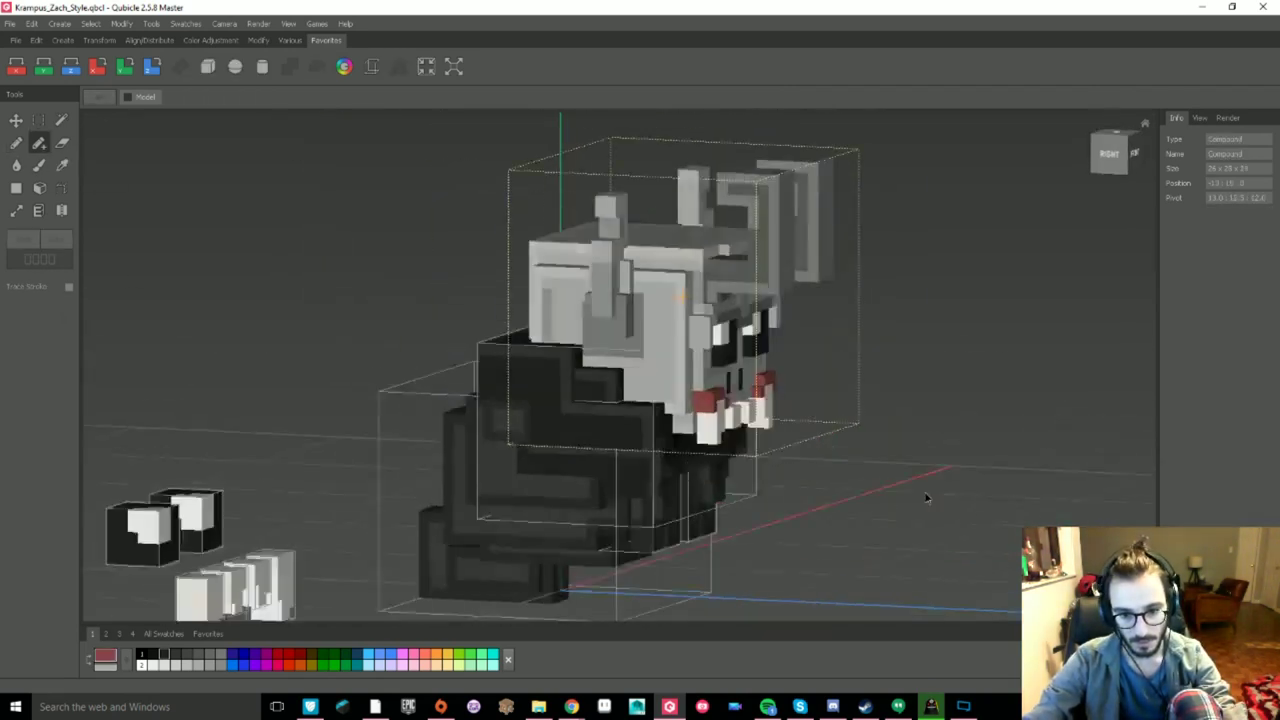
pyautogui.moveTo(920, 491); pyautogui.dragTo(835, 466, button='right')
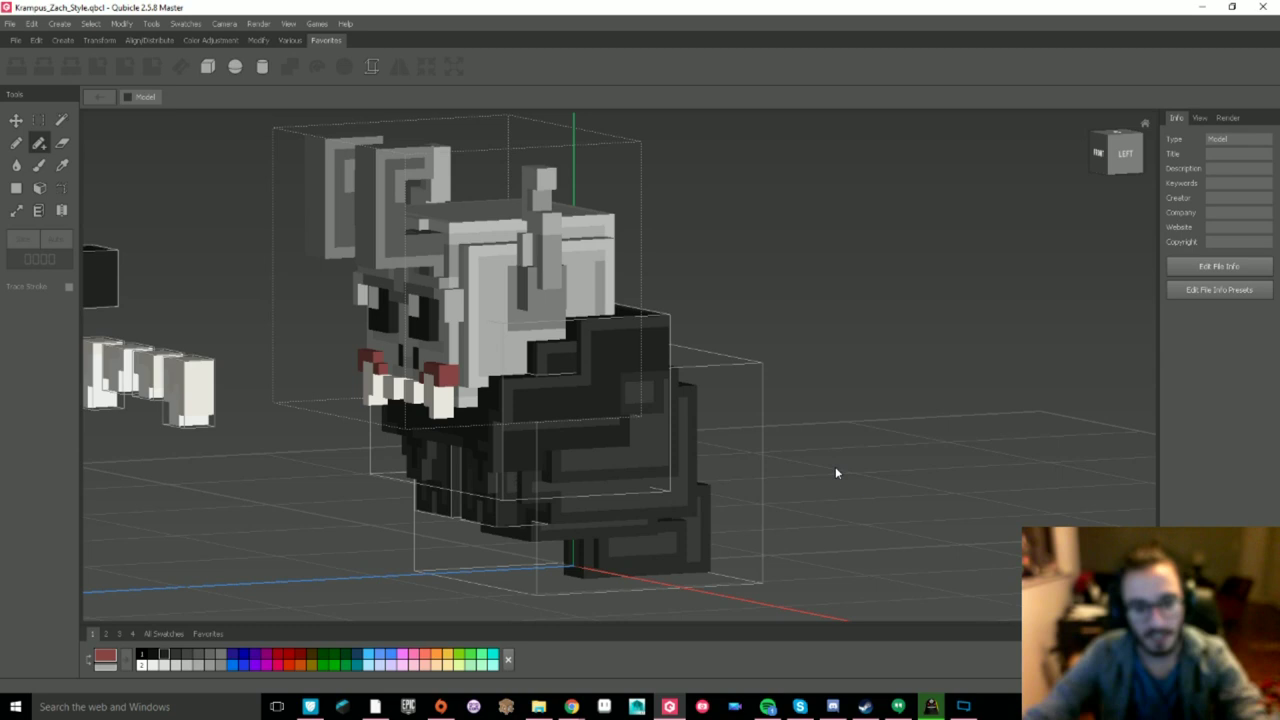
# - Create a 30 × 30 × 30 box and move it beside the body
pyautogui.moveTo(728, 465); pyautogui.dragTo(734, 445, button='middle')
pyautogui.moveTo(734, 450); pyautogui.dragTo(436, 466, button='right')
pyautogui.press('v')
pyautogui.click(1114, 154)
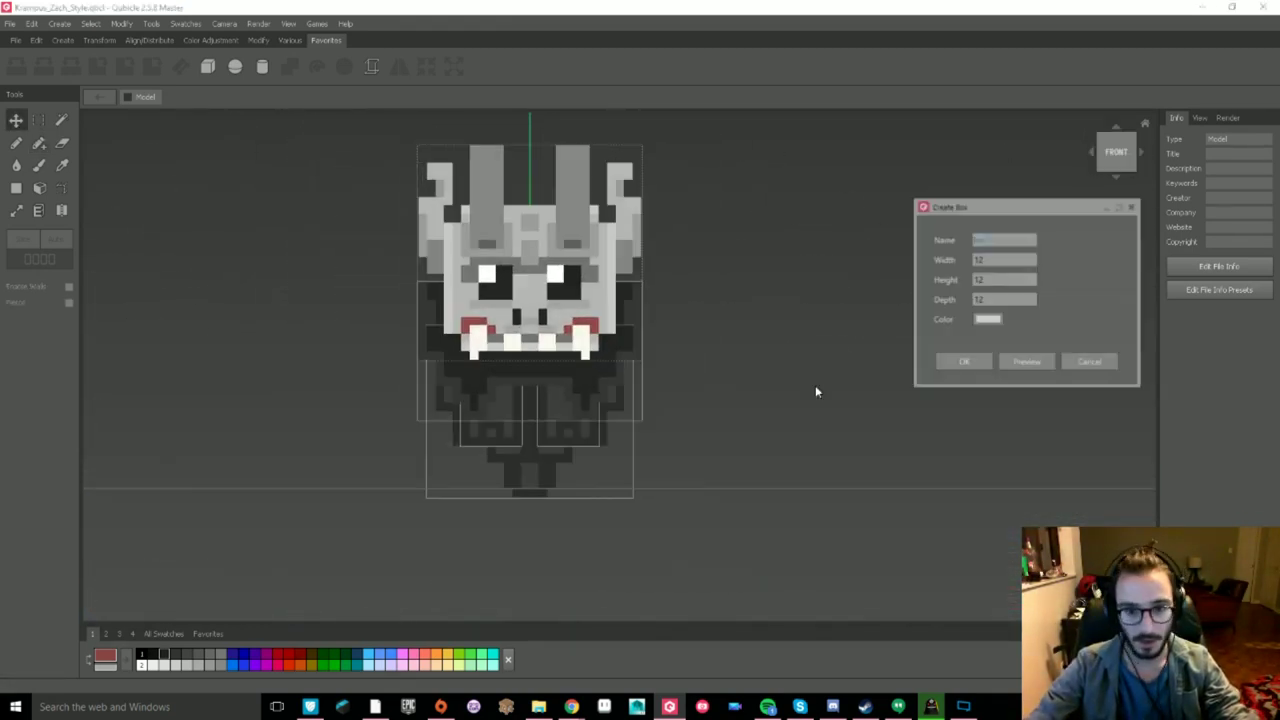
pyautogui.click(212, 71)
pyautogui.click(963, 362)
pyautogui.moveTo(605, 414); pyautogui.dragTo(803, 414)
# - Cut blocks of voxels from the large box's front outline, giving it stepped sides and a stepped opening at the bottom
pyautogui.doubleClick(803, 414)
pyautogui.moveTo(610, 400); pyautogui.dragTo(651, 458, button='right')
pyautogui.click(1115, 142)
pyautogui.moveTo(444, 466); pyautogui.dragTo(785, 526)
pyautogui.press('Delete')
pyautogui.moveTo(796, 326); pyautogui.dragTo(749, 369, button='right')
pyautogui.doubleClick(749, 369)
pyautogui.click(1116, 152)
pyautogui.doubleClick(772, 518)
pyautogui.doubleClick(737, 426)
pyautogui.moveTo(487, 432); pyautogui.dragTo(446, 537)
pyautogui.press('Delete')
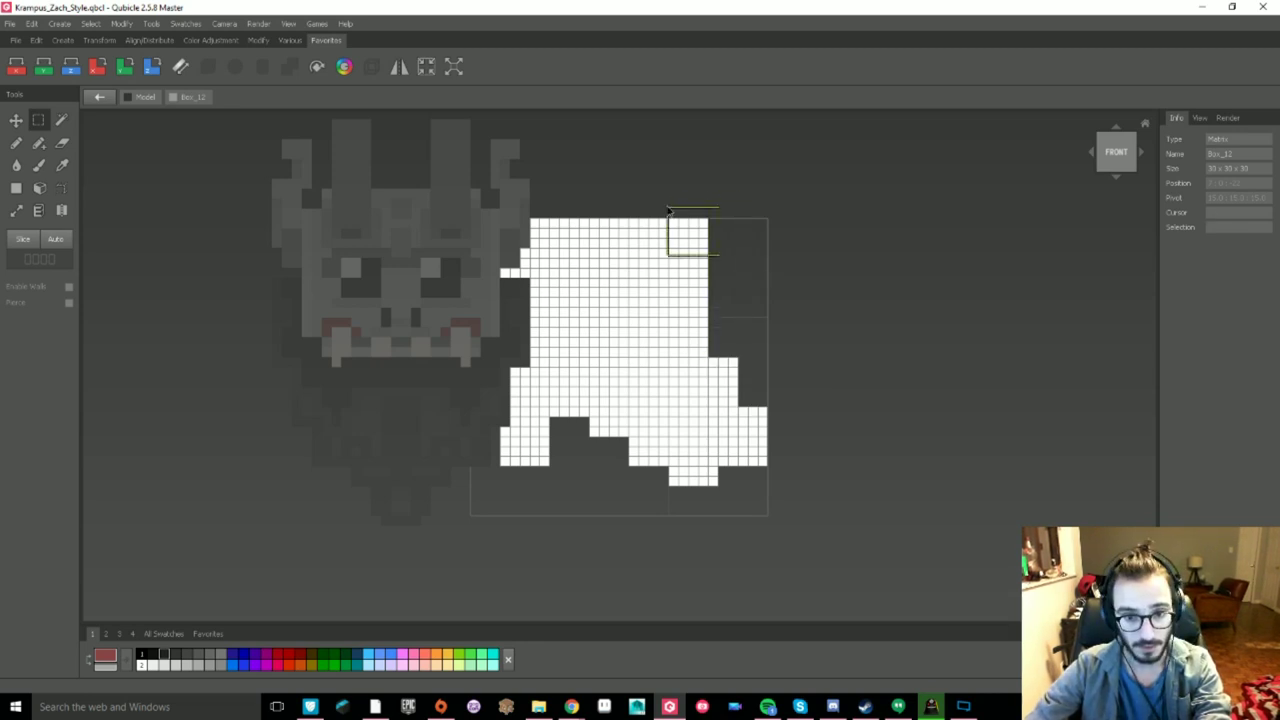
# - Remove the blocks at both upper corners of the large box's outline, leaving a narrower raised section at the top
pyautogui.press('Delete')
pyautogui.moveTo(822, 382); pyautogui.dragTo(783, 403, button='right')
pyautogui.press('Tab')
pyautogui.moveTo(900, 400); pyautogui.dragTo(766, 367, button='right')
pyautogui.doubleClick(711, 383)
pyautogui.press('Tab')
pyautogui.press('v')
pyautogui.doubleClick(317, 434)
pyautogui.press('m')
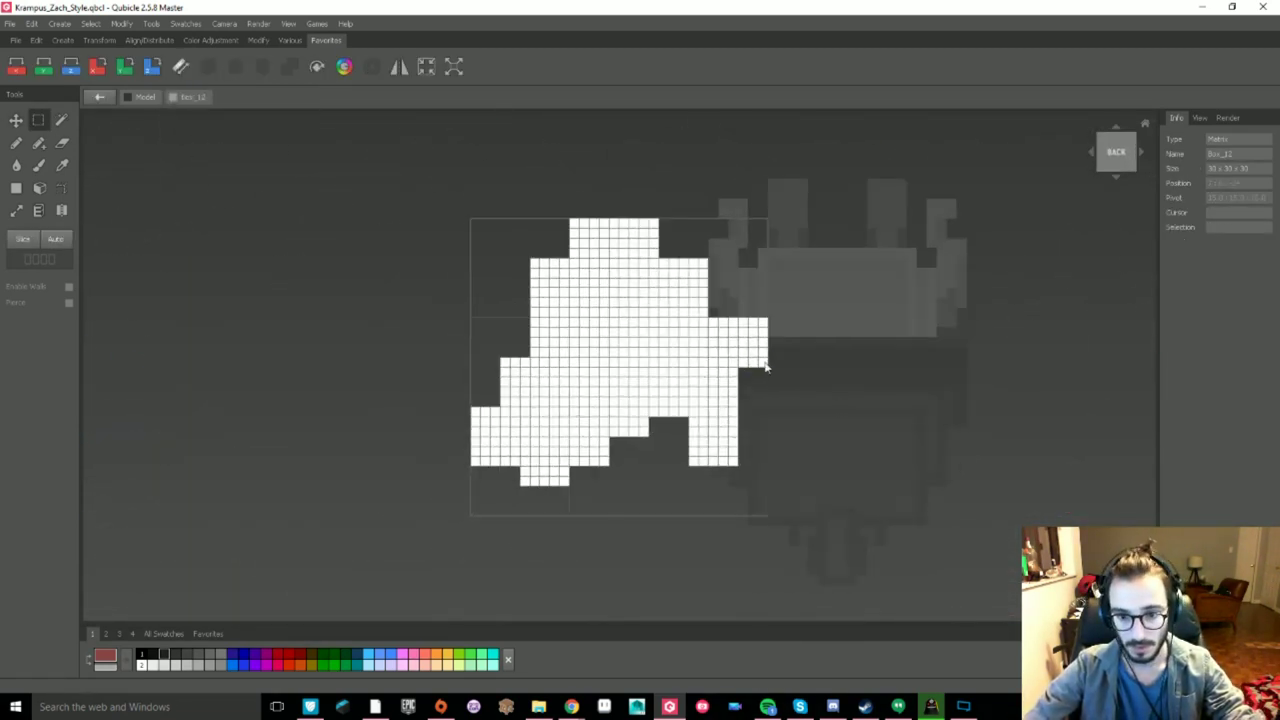
# - Shift selected voxels on the large box's outline four voxels down and the leg block two voxels sideways
pyautogui.hotkey('shift', 'Down')
pyautogui.hotkey('shift', 'Down')
pyautogui.hotkey('shift', 'Down')
pyautogui.hotkey('shift', 'Down')
pyautogui.moveTo(853, 439)
pyautogui.mouseDown(button='right')
pyautogui.moveTo(1037, 484)
pyautogui.moveTo(853, 439)
pyautogui.mouseUp(button='right')
pyautogui.moveTo(733, 411); pyautogui.dragTo(742, 458)
pyautogui.hotkey('shift', 'Right')
pyautogui.hotkey('shift', 'Right')
# - Delete the inner step of the large box's bottom opening to square it off
pyautogui.moveTo(880, 412); pyautogui.dragTo(680, 368, button='right')
pyautogui.press('Tab')
pyautogui.press('Tab')
pyautogui.moveTo(593, 422); pyautogui.dragTo(626, 457)
pyautogui.press('Delete')
# - Shift the voxels of the side projection upward and nudge the block beside the bottom opening two voxels sideways
pyautogui.moveTo(713, 362); pyautogui.dragTo(749, 342)
pyautogui.hotkey('shift', 'Up')
pyautogui.hotkey('shift', 'Up')
pyautogui.hotkey('shift', 'Up')
pyautogui.hotkey('shift', 'Up')
pyautogui.hotkey('shift', 'Up')
pyautogui.hotkey('shift', 'Up')
pyautogui.moveTo(545, 421); pyautogui.dragTo(566, 501)
pyautogui.hotkey('shift', 'Right')
pyautogui.hotkey('shift', 'Right')
pyautogui.click(824, 437)
# - Cut down the depth of the large carved box to make a thin slab six voxels thick
pyautogui.moveTo(660, 263); pyautogui.dragTo(669, 309, button='middle')
pyautogui.moveTo(669, 309); pyautogui.dragTo(566, 547, button='right')
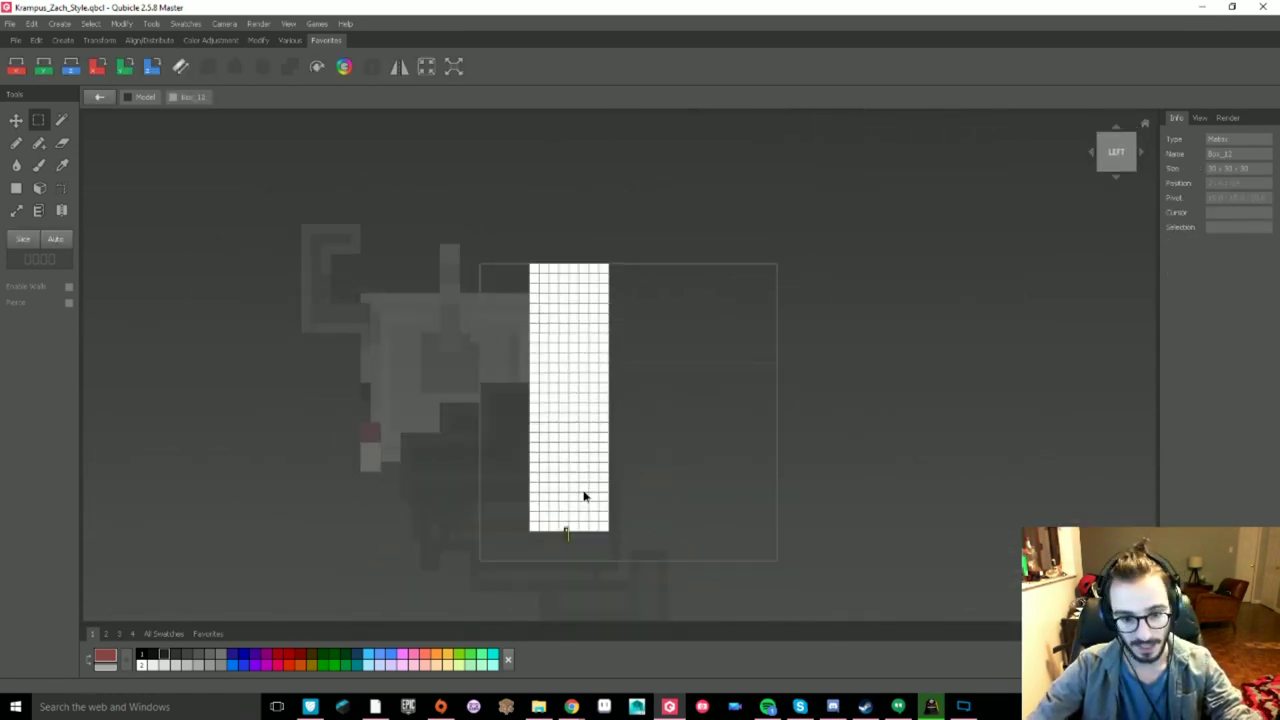
pyautogui.press('Tab')
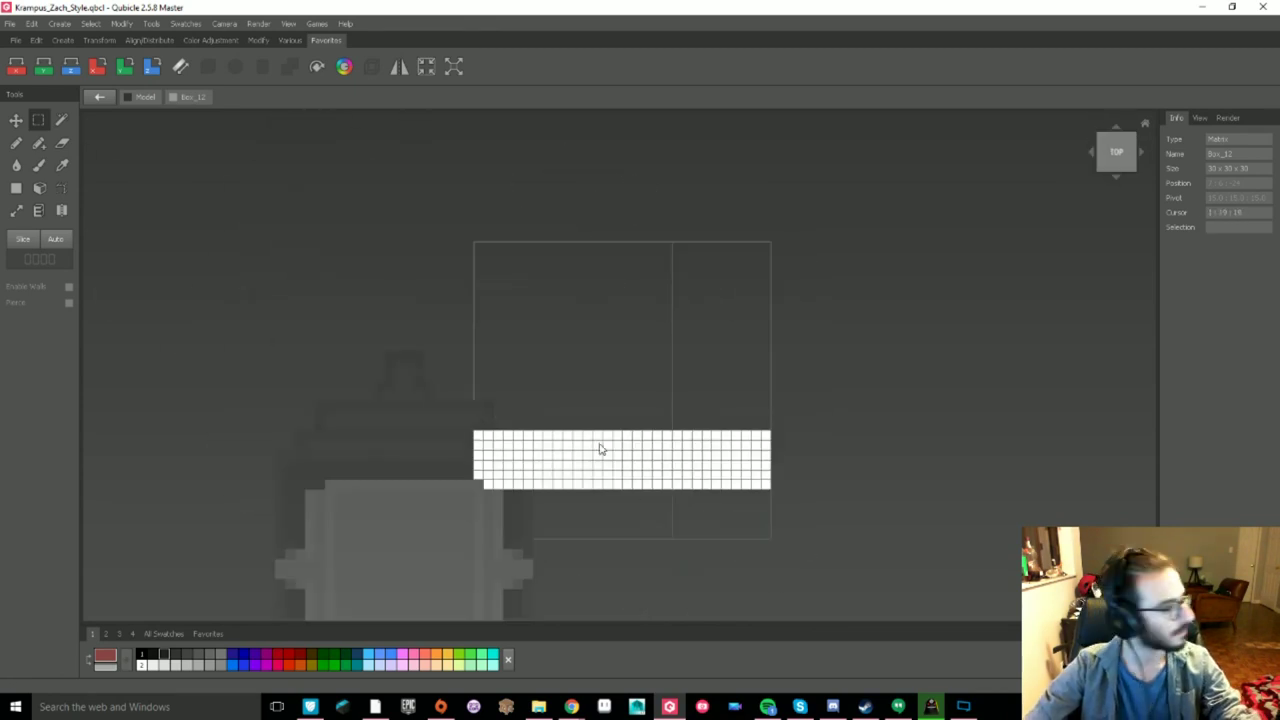
pyautogui.press('Tab')
pyautogui.moveTo(816, 452); pyautogui.dragTo(646, 397, button='right')
pyautogui.scroll(3, 646, 397)
pyautogui.press('Tab')
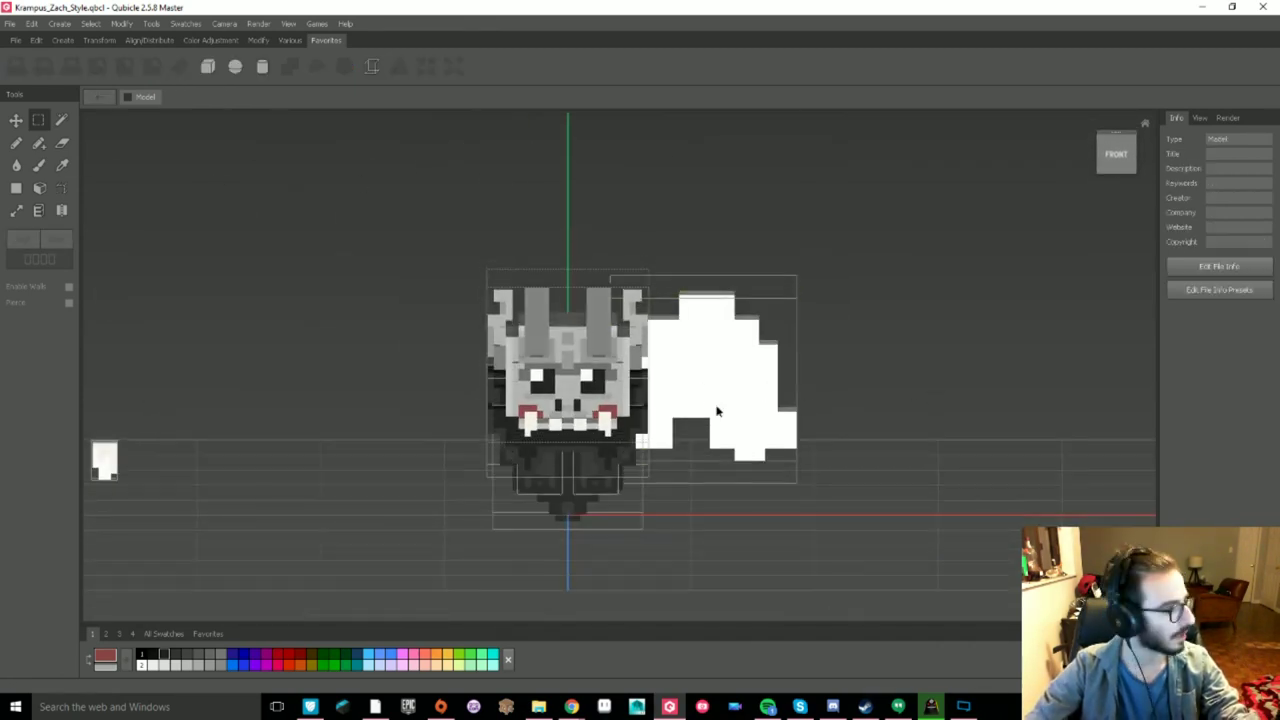
# - Change the active colour from red to a dark grey for filling
pyautogui.click(570, 468)
pyautogui.press('Tab')
pyautogui.click(16, 165)
pyautogui.click(105, 656)
pyautogui.click(909, 300)
pyautogui.click(1011, 371)
pyautogui.press('Tab')
pyautogui.press('Tab')
pyautogui.click(106, 660)
pyautogui.click(908, 295)
pyautogui.click(1003, 371)
pyautogui.press('Tab')
# - Examine the lower body parts and the white side piece from several angles
pyautogui.moveTo(843, 477); pyautogui.dragTo(649, 508, button='right')
pyautogui.press('Tab')
pyautogui.press('Tab')
pyautogui.click(597, 468)
pyautogui.press('Tab')
pyautogui.press('Tab')
pyautogui.click(637, 428)
pyautogui.press('Tab')
pyautogui.press('Tab')
pyautogui.click(911, 500)
pyautogui.moveTo(911, 500); pyautogui.dragTo(834, 473, button='right')
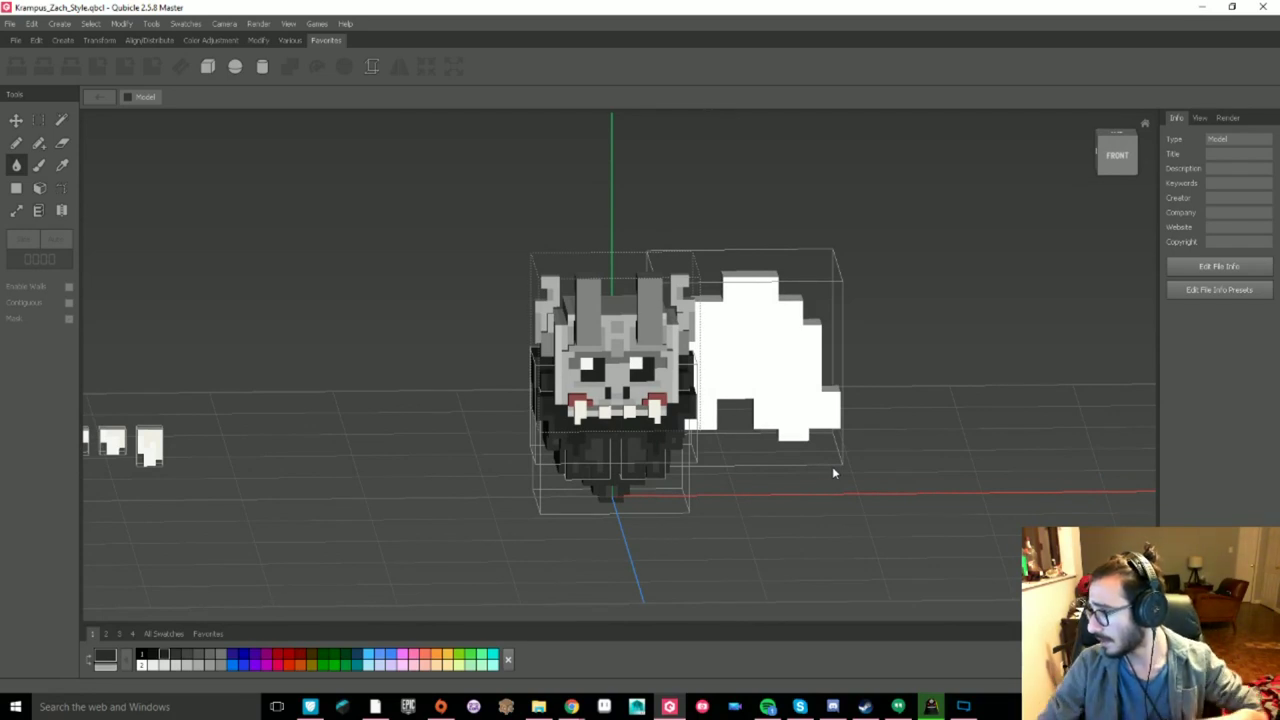
pyautogui.moveTo(835, 473); pyautogui.dragTo(800, 385, button='right')
pyautogui.press('Tab')
pyautogui.press('Tab')
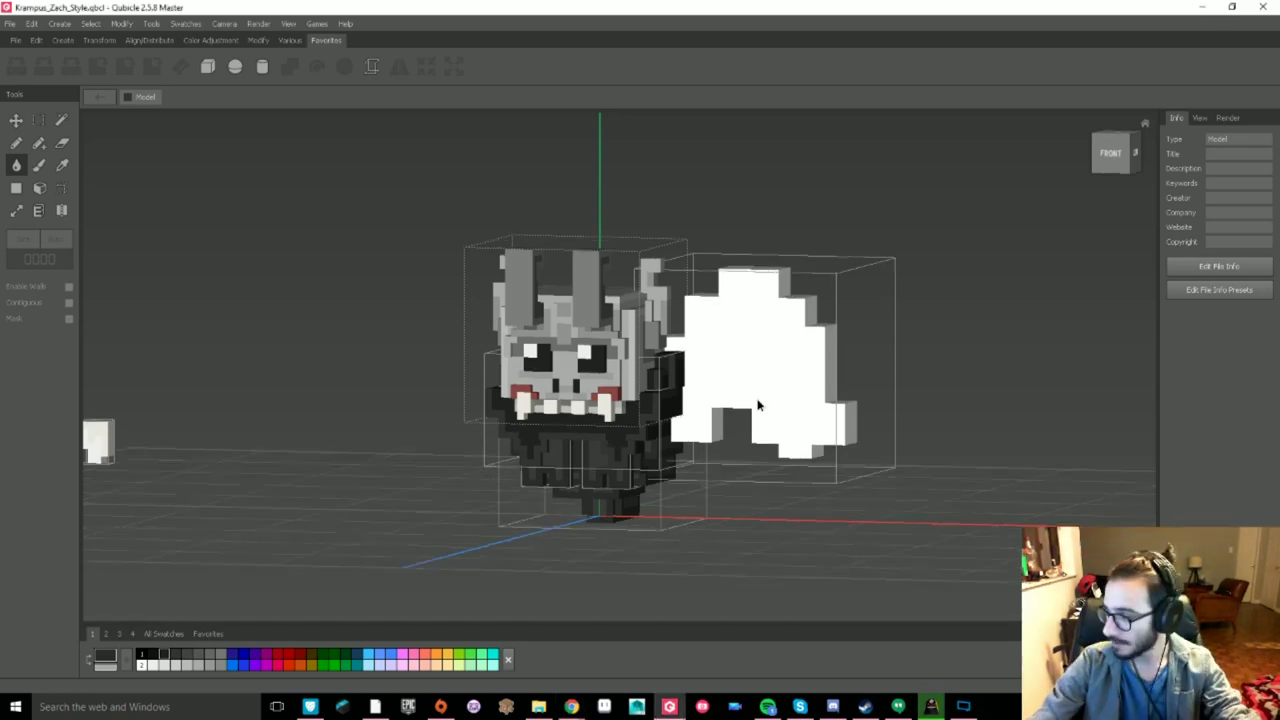
# - Fill the white side piece with a near-black colour matching the dark body
pyautogui.moveTo(756, 401); pyautogui.dragTo(735, 396, button='right')
pyautogui.doubleClick(735, 396)
pyautogui.click(640, 370)
pyautogui.press('Tab')
pyautogui.doubleClick(600, 440)
pyautogui.press('Tab')
pyautogui.doubleClick(740, 370)
pyautogui.click(679, 350)
pyautogui.click(105, 656)
pyautogui.click(1011, 371)
pyautogui.press('Tab')
# - Duplicate the dark side piece, move the copy to the body's opposite side and flip it along X
pyautogui.click(1115, 152)
pyautogui.click(18, 121)
pyautogui.hotkey('ctrl', 'd')
pyautogui.moveTo(838, 370); pyautogui.dragTo(475, 370)
pyautogui.click(18, 70)
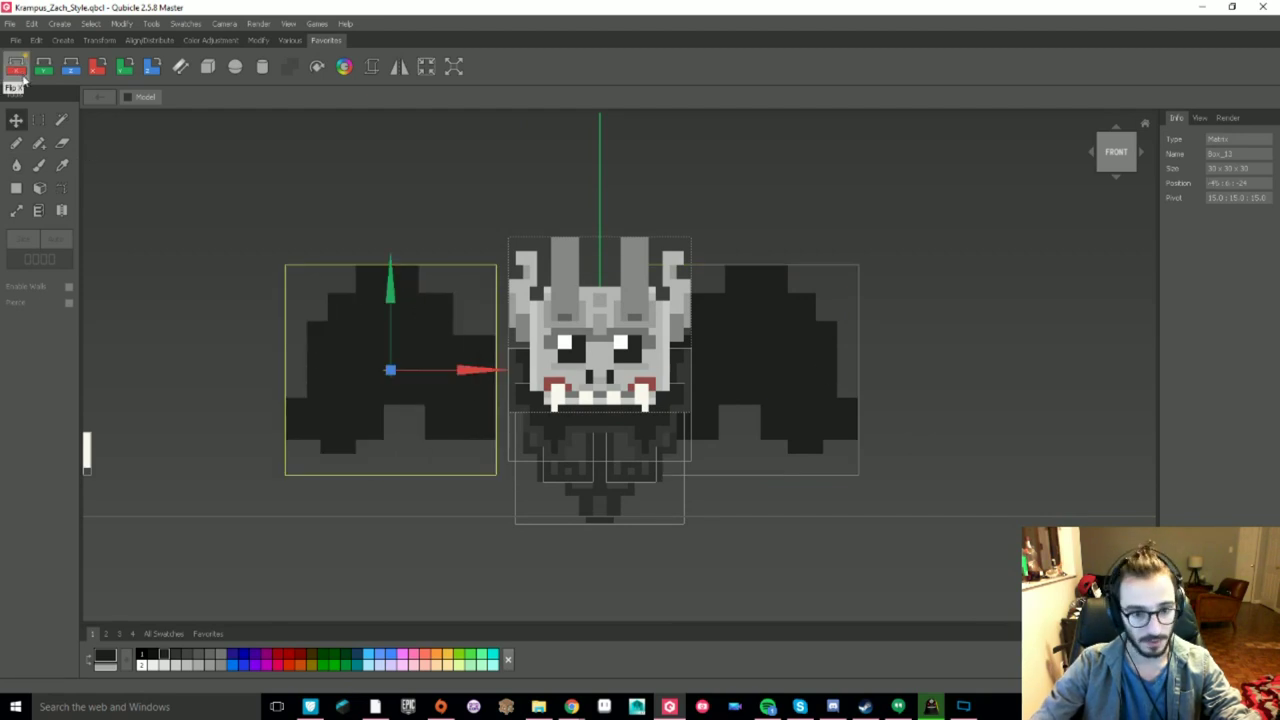
pyautogui.press('Right')
pyautogui.press('Right')
pyautogui.press('Right')
pyautogui.press('Right')
pyautogui.press('Right')
pyautogui.press('Right')
pyautogui.press('Right')
pyautogui.press('Right')
# - Offset the inner 15 × 20 × 6 section of the original side piece to give it layered depth
pyautogui.click(895, 350)
pyautogui.scroll(-3, 895, 352)
pyautogui.moveTo(895, 352)
pyautogui.mouseDown(button='right')
pyautogui.moveTo(907, 414)
pyautogui.moveTo(741, 404)
pyautogui.moveTo(850, 350)
pyautogui.mouseUp(button='right')
pyautogui.scroll(3, 907, 414)
pyautogui.doubleClick(741, 404)
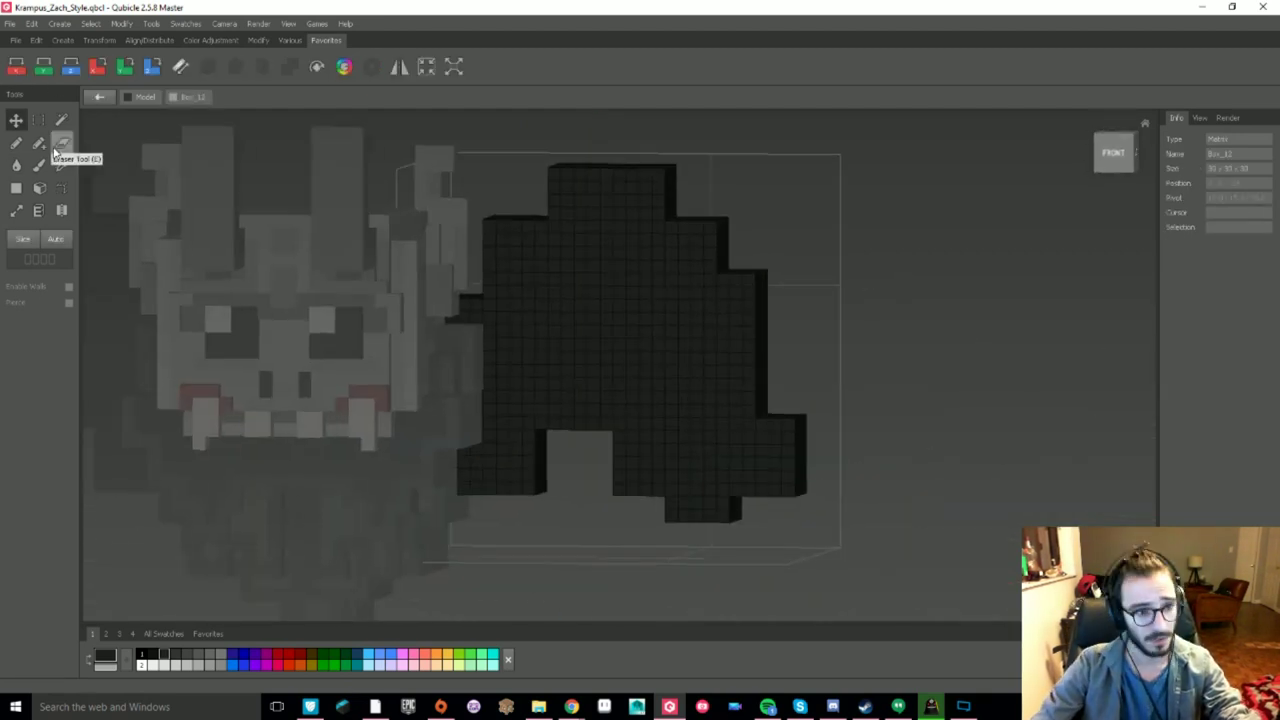
pyautogui.click(1118, 168)
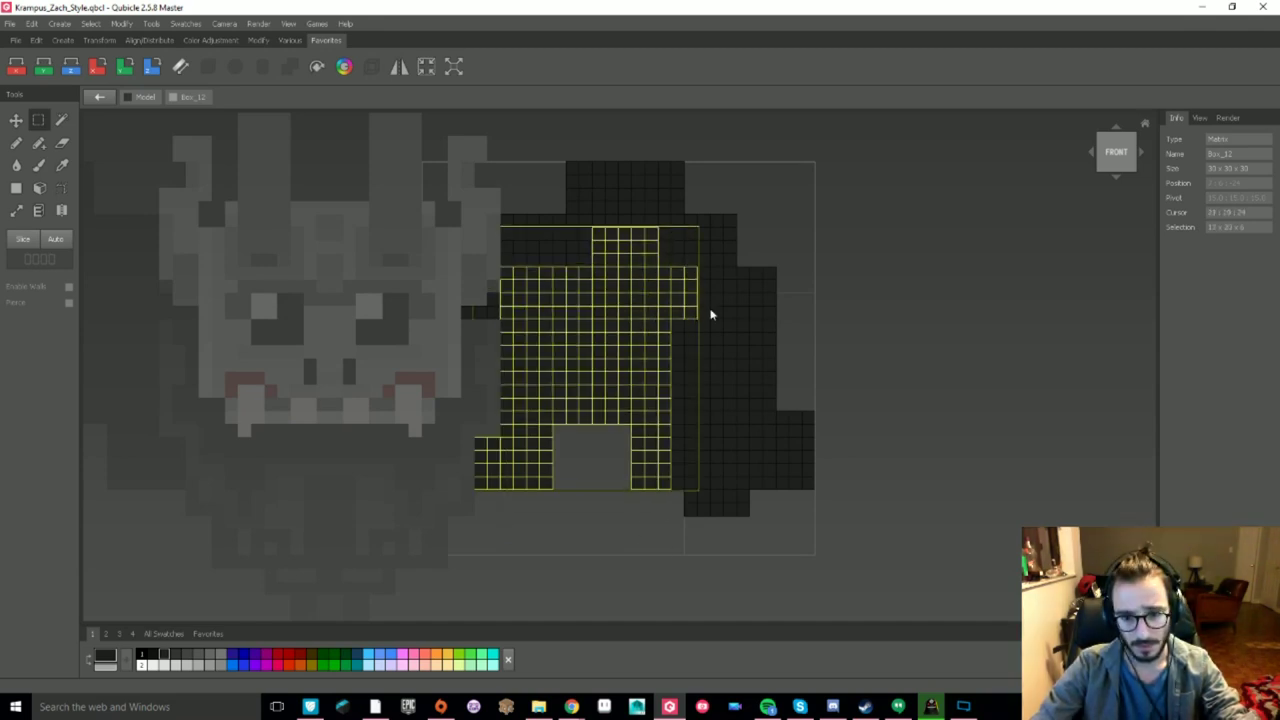
pyautogui.moveTo(840, 440)
pyautogui.mouseDown(button='right')
pyautogui.moveTo(606, 400)
pyautogui.moveTo(886, 486)
pyautogui.moveTo(940, 460)
pyautogui.moveTo(760, 400)
pyautogui.mouseUp(button='right')
pyautogui.doubleClick(606, 400)
pyautogui.click(935, 458)
pyautogui.doubleClick(866, 441)
# - Attach extra rows of voxels along the stepped edges of the layered side piece
pyautogui.click(39, 143)
pyautogui.moveTo(420, 330)
pyautogui.mouseDown(button='right')
pyautogui.moveTo(668, 337)
pyautogui.moveTo(549, 426)
pyautogui.moveTo(538, 354)
pyautogui.moveTo(651, 388)
pyautogui.mouseUp(button='right')
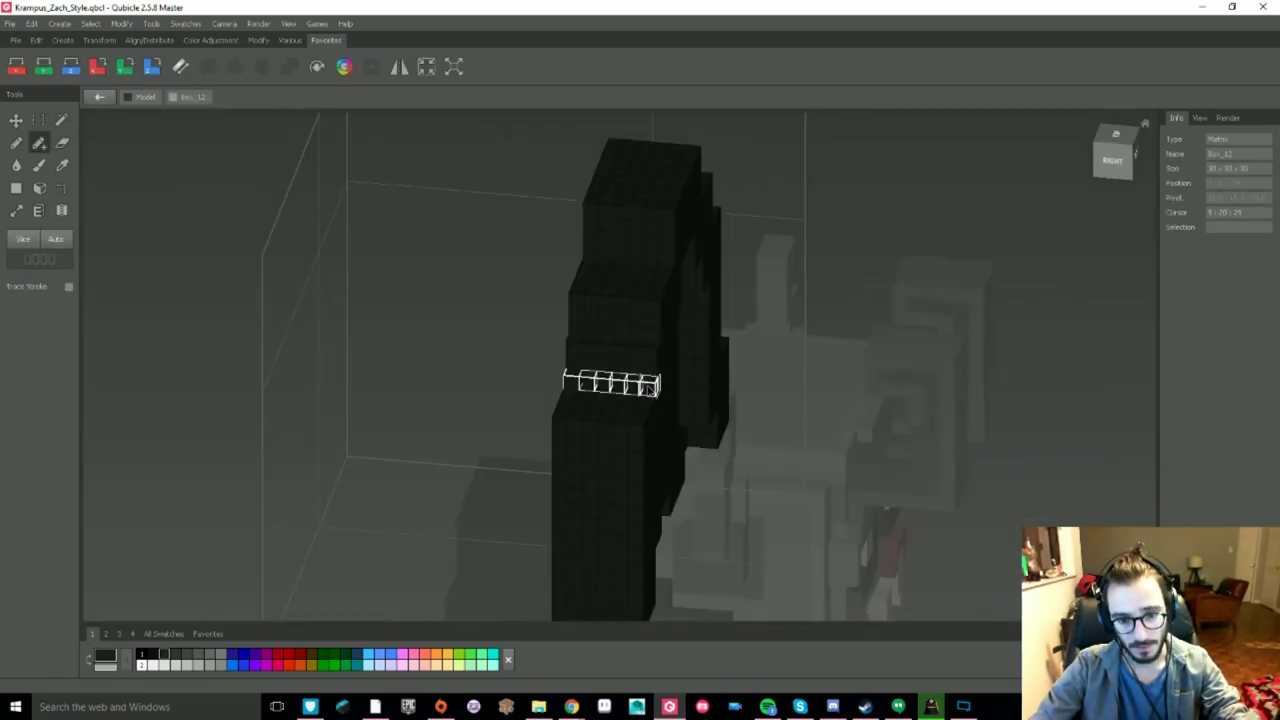
pyautogui.moveTo(586, 390); pyautogui.dragTo(580, 388)
pyautogui.moveTo(580, 388); pyautogui.dragTo(654, 392, button='right')
pyautogui.scroll(3, 600, 366)
pyautogui.moveTo(406, 266)
pyautogui.mouseDown(button='right')
pyautogui.moveTo(508, 257)
pyautogui.moveTo(560, 300)
pyautogui.mouseUp(button='right')
pyautogui.scroll(-5, 800, 420)
pyautogui.doubleClick(876, 453)
pyautogui.click(876, 455)
pyautogui.moveTo(876, 455); pyautogui.dragTo(794, 483, button='right')
# - Replace the old opposite side piece with an X-flipped copy of the layered one, placed against the body
pyautogui.click(410, 350)
pyautogui.press('Delete')
pyautogui.click(16, 120)
pyautogui.click(1116, 152)
pyautogui.click(790, 359)
pyautogui.hotkey('ctrl', 'c')
pyautogui.hotkey('ctrl', 'v')
pyautogui.click(16, 67)
pyautogui.moveTo(815, 371); pyautogui.dragTo(479, 371)
pyautogui.moveTo(479, 371); pyautogui.dragTo(587, 388)
# - Draw voxels on the back of the dark body part with the Pencil tool
pyautogui.moveTo(640, 388)
pyautogui.mouseDown(button='right')
pyautogui.moveTo(1024, 229)
pyautogui.moveTo(789, 505)
pyautogui.moveTo(533, 487)
pyautogui.mouseUp(button='right')
pyautogui.scroll(-2, 1000, 260)
pyautogui.click(789, 505)
pyautogui.doubleClick(638, 405)
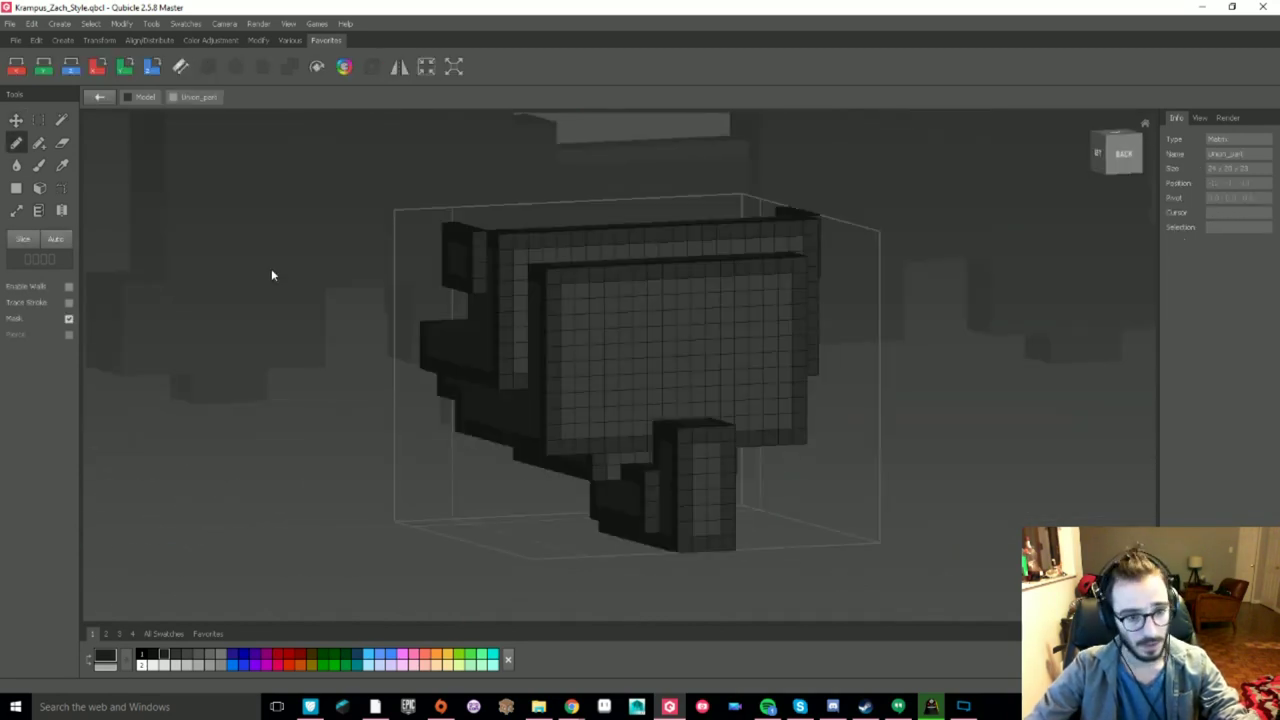
pyautogui.click(21, 151)
pyautogui.moveTo(637, 436); pyautogui.dragTo(589, 433, button='right')
pyautogui.moveTo(625, 347); pyautogui.dragTo(609, 374)
pyautogui.moveTo(790, 430); pyautogui.dragTo(746, 417, button='right')
pyautogui.moveTo(737, 417); pyautogui.dragTo(682, 388)
pyautogui.doubleClick(900, 463)
pyautogui.click(900, 463)
# - Examine both side pieces up close and alongside the head to judge their shape
pyautogui.moveTo(900, 463); pyautogui.dragTo(851, 516, button='right')
pyautogui.scroll(-3, 851, 516)
pyautogui.moveTo(851, 516); pyautogui.dragTo(800, 490, button='middle')
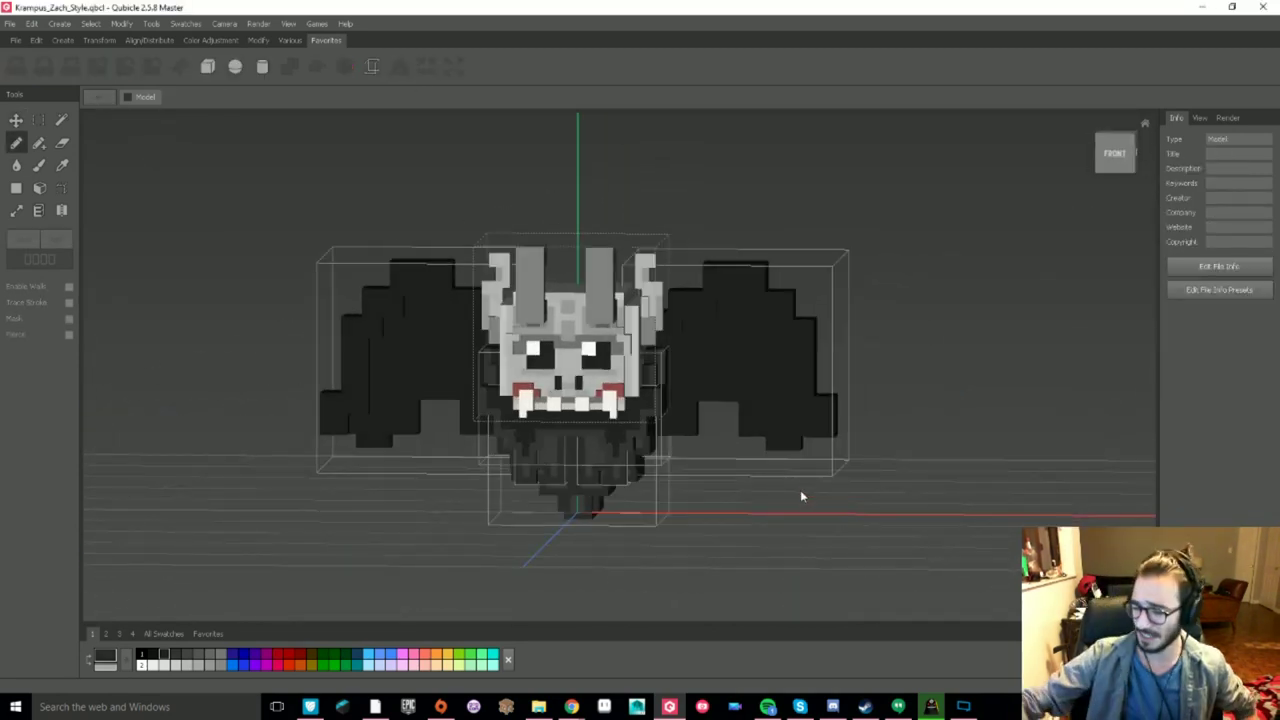
pyautogui.moveTo(800, 491); pyautogui.dragTo(780, 507, button='right')
pyautogui.doubleClick(747, 374)
pyautogui.scroll(3, 747, 377)
pyautogui.moveTo(747, 377); pyautogui.dragTo(695, 368, button='middle')
pyautogui.press('a')
pyautogui.moveTo(691, 360); pyautogui.dragTo(697, 395, button='right')
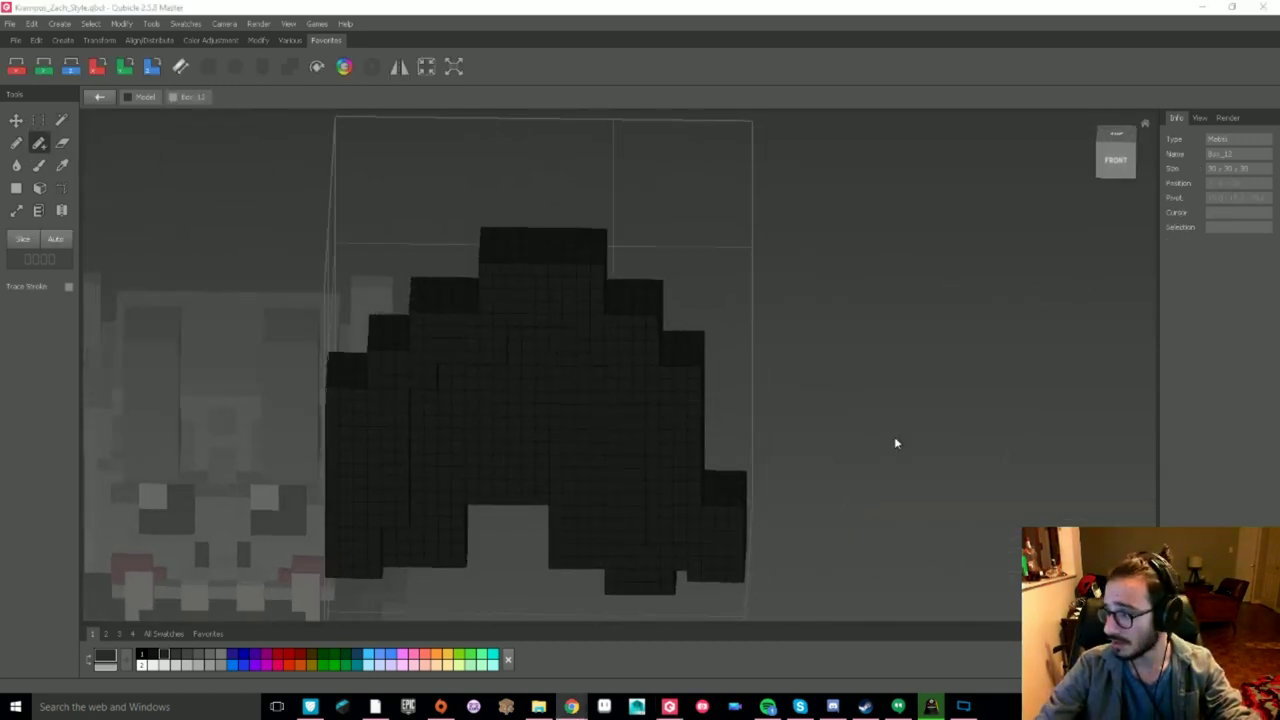
pyautogui.doubleClick(1013, 428)
pyautogui.click(1013, 428)
pyautogui.moveTo(1010, 428); pyautogui.dragTo(940, 430, button='right')
pyautogui.doubleClick(755, 391)
pyautogui.press('m')
pyautogui.moveTo(755, 391); pyautogui.dragTo(666, 368, button='right')
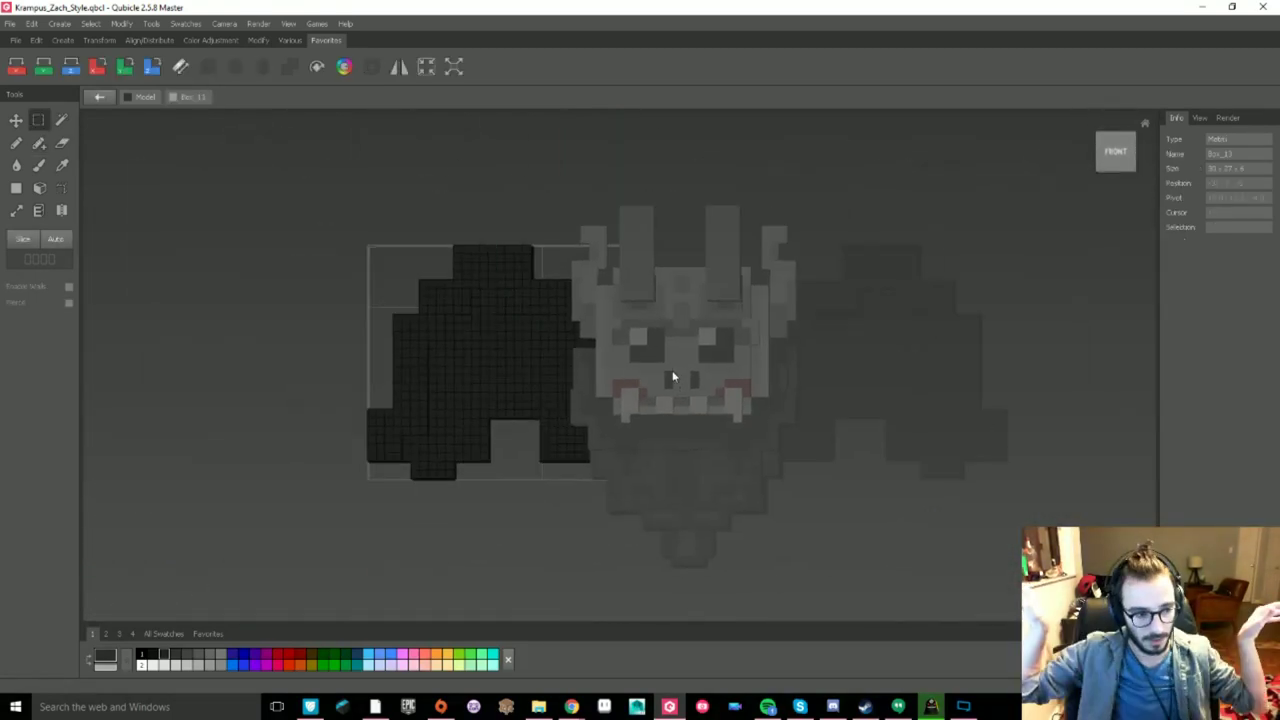
# - Select both side pieces together and move them away from the body
pyautogui.press('Tab')
pyautogui.moveTo(700, 450); pyautogui.dragTo(700, 420, button='right')
pyautogui.keyDown('shift'); pyautogui.click(526, 380); pyautogui.keyUp('shift')
pyautogui.press('v')
pyautogui.moveTo(526, 380); pyautogui.dragTo(598, 192)
# - Cut a 5 × 6 × 20 block from the first white box's upper corner and a shorter block from its lower corner
pyautogui.click(766, 439)
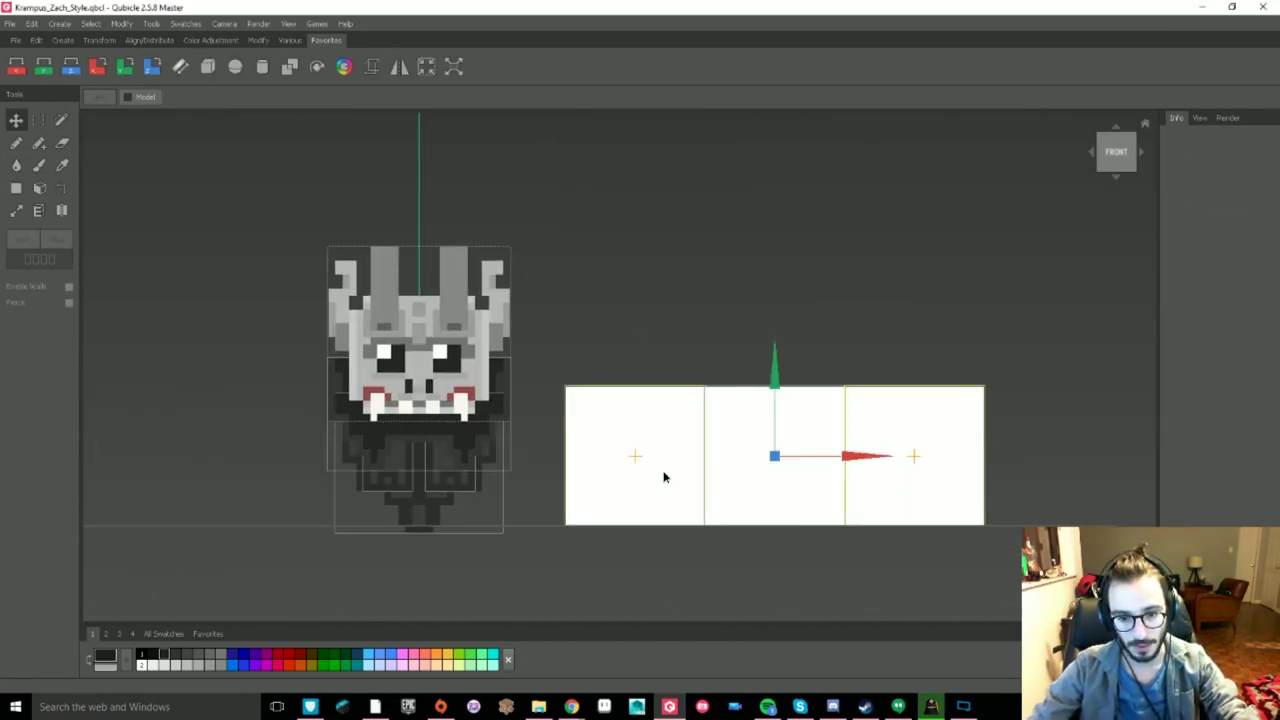
pyautogui.press('Tab')
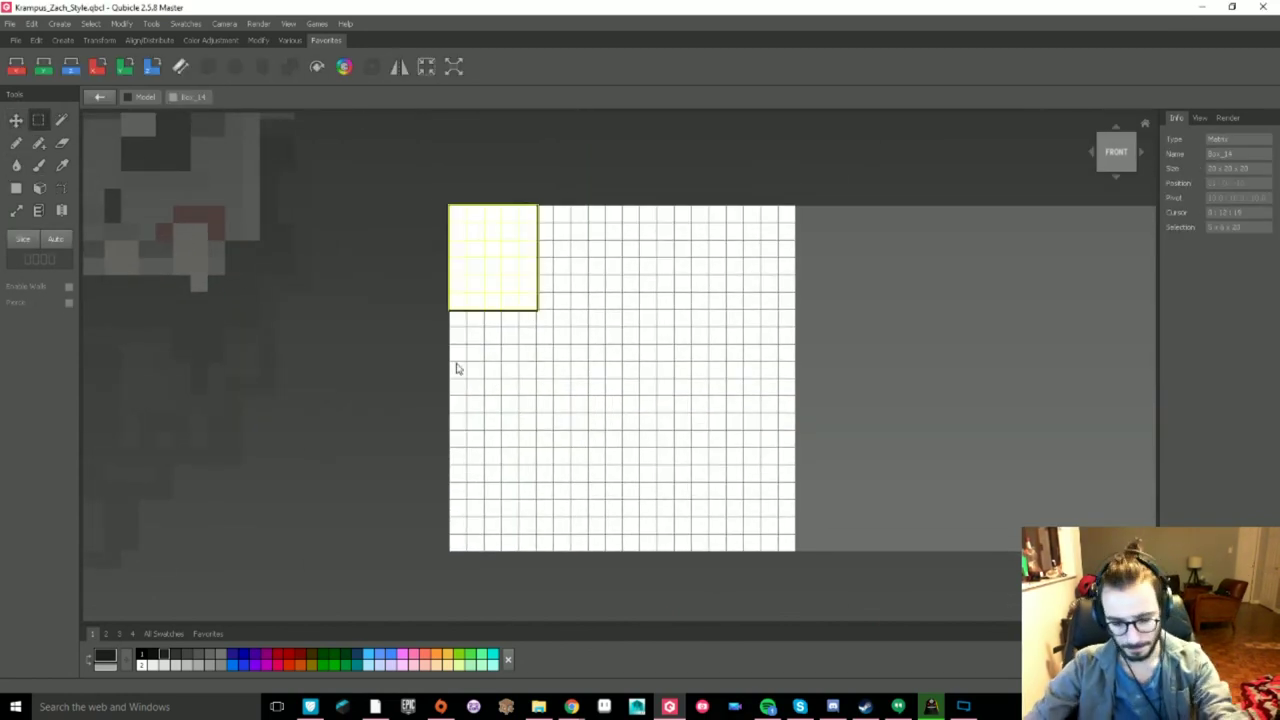
pyautogui.press('Delete')
pyautogui.moveTo(457, 525); pyautogui.dragTo(529, 544)
pyautogui.press('Delete')
pyautogui.hotkey('ctrl', 'z')
pyautogui.scroll(-3, 652, 535)
pyautogui.press('Tab')
pyautogui.keyDown('shift'); pyautogui.click(937, 457); pyautogui.keyUp('shift')
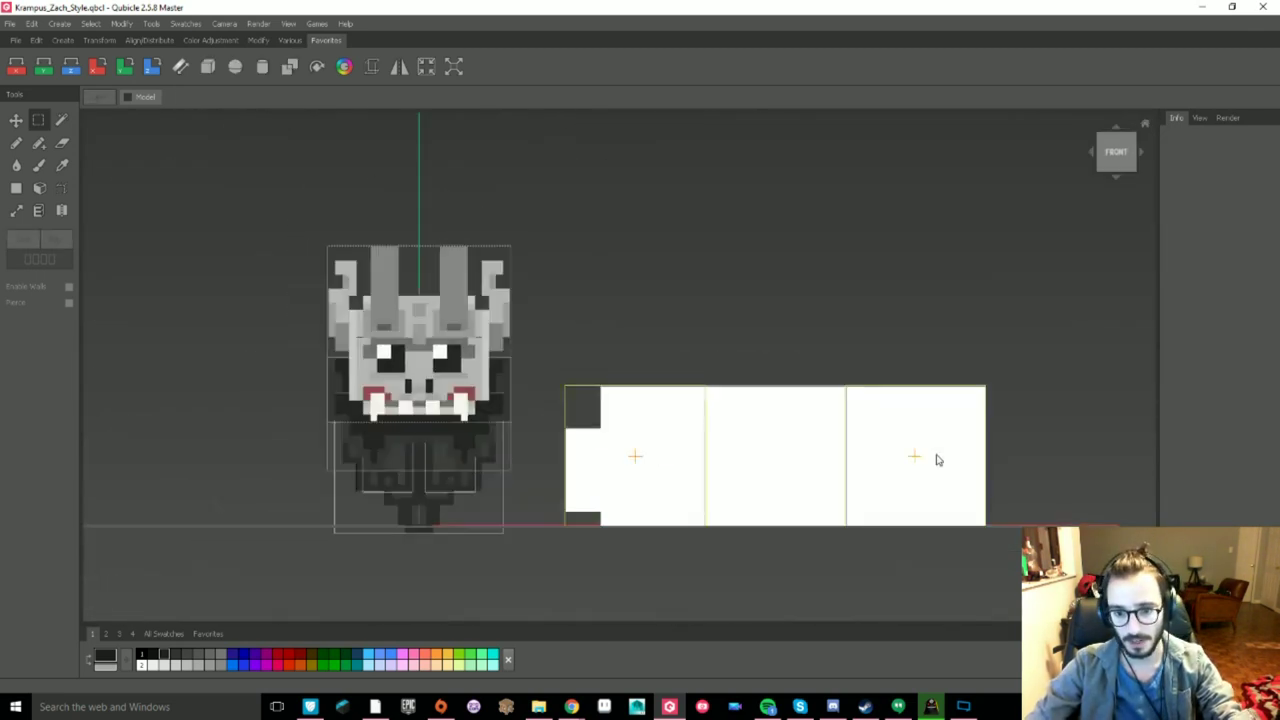
# - Combine the three white boxes into a compound, extend its bounds above and below the boxes, and open it
pyautogui.moveTo(937, 457); pyautogui.dragTo(600, 409, button='right')
pyautogui.click(290, 67)
pyautogui.click(16, 210)
pyautogui.click(1115, 164)
pyautogui.moveTo(746, 334); pyautogui.dragTo(746, 229)
pyautogui.moveTo(750, 530); pyautogui.dragTo(750, 590)
pyautogui.press('Tab')
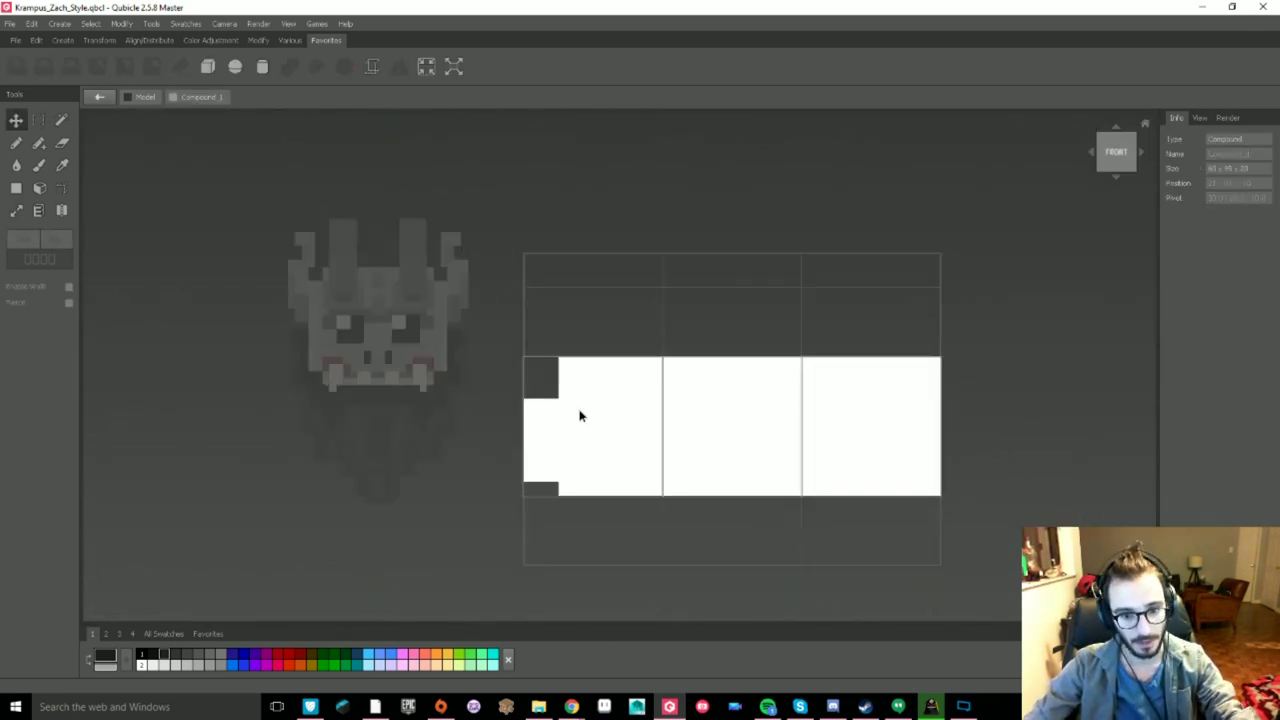
# - Trim the already notched white box from both faces to a depth of 8 voxels
pyautogui.click(500, 392)
pyautogui.keyDown('shift'); pyautogui.click(643, 374); pyautogui.keyUp('shift')
pyautogui.click(16, 210)
pyautogui.moveTo(440, 300); pyautogui.dragTo(530, 430, button='right')
pyautogui.click(617, 195)
pyautogui.moveTo(738, 232); pyautogui.dragTo(674, 234)
pyautogui.moveTo(499, 234); pyautogui.dragTo(534, 235)
# - Trim the middle and outermost white boxes from both faces to a depth of 8 voxels
pyautogui.click(686, 329)
pyautogui.moveTo(740, 378); pyautogui.dragTo(670, 381)
pyautogui.moveTo(498, 381); pyautogui.dragTo(534, 383)
pyautogui.hotkey('ctrl', 'z')
pyautogui.click(622, 480)
pyautogui.moveTo(742, 532); pyautogui.dragTo(670, 535)
pyautogui.moveTo(502, 536); pyautogui.dragTo(537, 537)
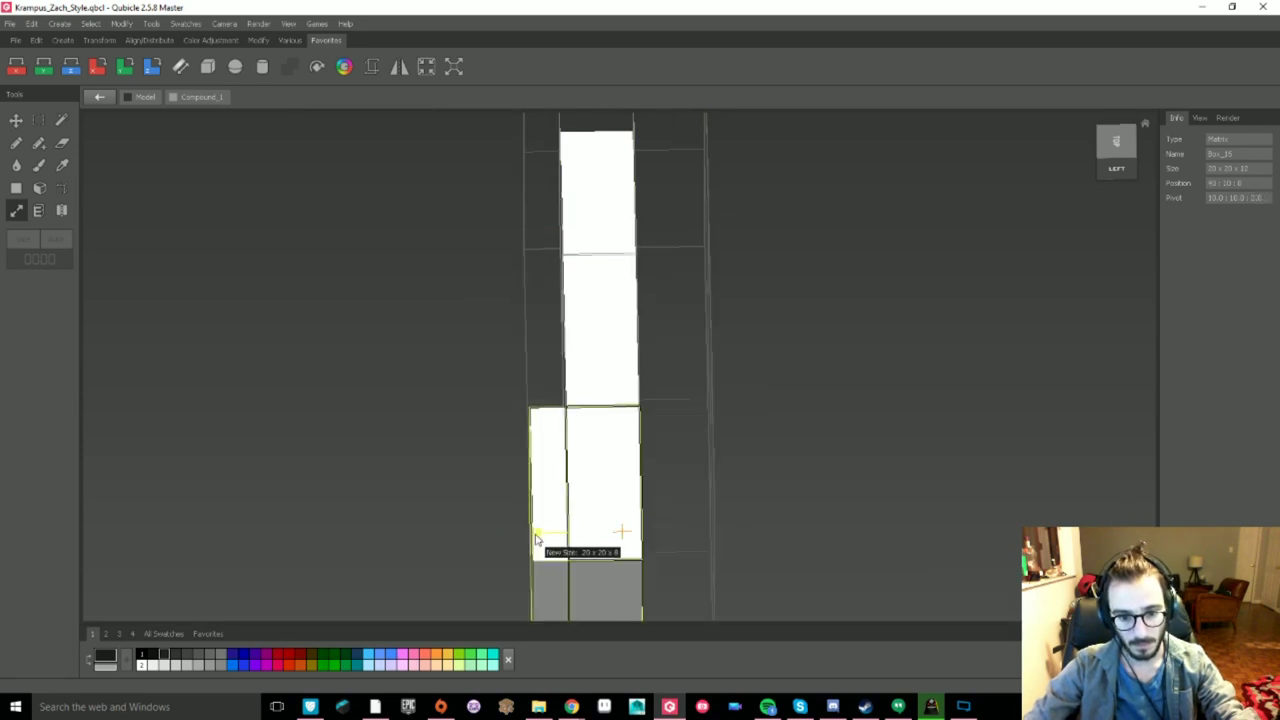
# - Extend the middle box's bounds above and below to a size of 20 × 32 × 8
pyautogui.click(1116, 156)
pyautogui.click(617, 345)
pyautogui.click(450, 335)
pyautogui.moveTo(618, 270); pyautogui.dragTo(618, 180)
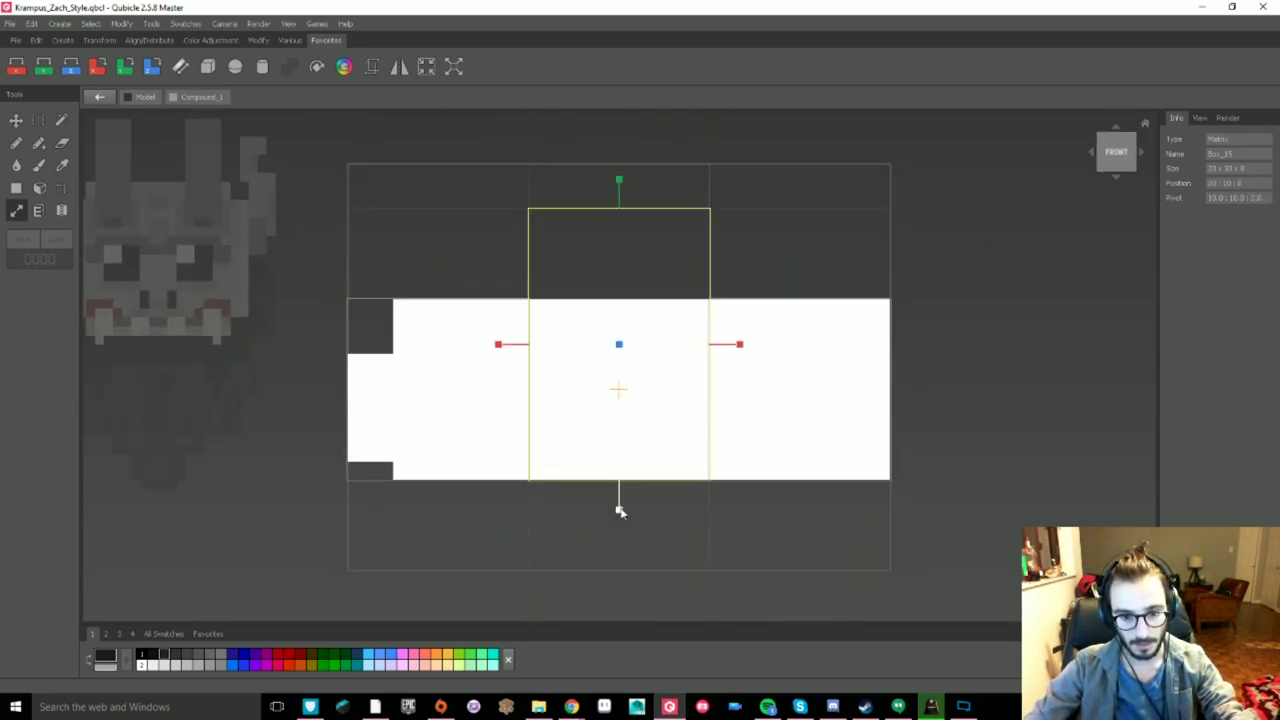
pyautogui.moveTo(619, 510); pyautogui.dragTo(619, 532)
# - Extend the outermost box's bounds to 20 × 31 × 8 and the notched box's bounds to 20 × 22 × 8
pyautogui.click(775, 455)
pyautogui.moveTo(798, 511); pyautogui.dragTo(802, 580)
pyautogui.moveTo(799, 269); pyautogui.dragTo(799, 242)
pyautogui.click(465, 318)
pyautogui.moveTo(438, 269); pyautogui.dragTo(438, 252)
pyautogui.click(799, 380)
pyautogui.moveTo(799, 242); pyautogui.dragTo(799, 234)
# - Raise the notched box's top edge by 2 voxels and carve its underside into steps
pyautogui.click(16, 120)
pyautogui.doubleClick(440, 370)
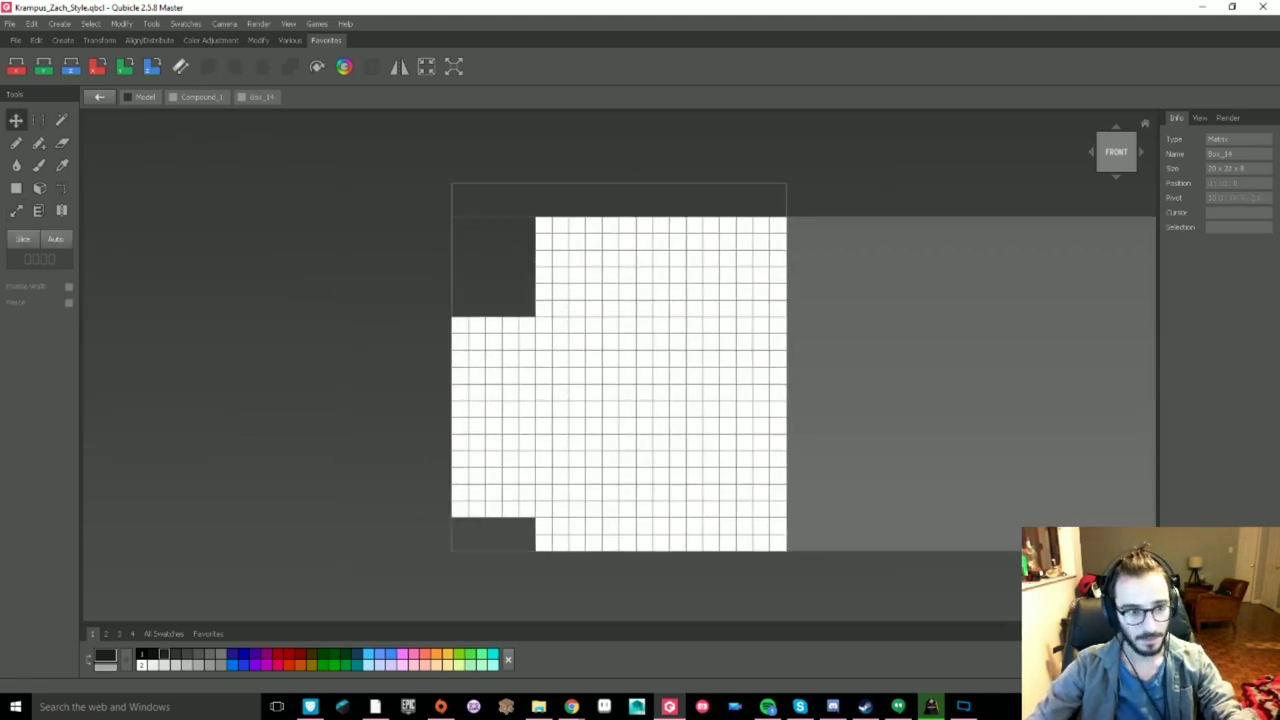
pyautogui.click(38, 120)
pyautogui.moveTo(690, 361); pyautogui.dragTo(269, 294)
pyautogui.scroll(-4, 328, 335)
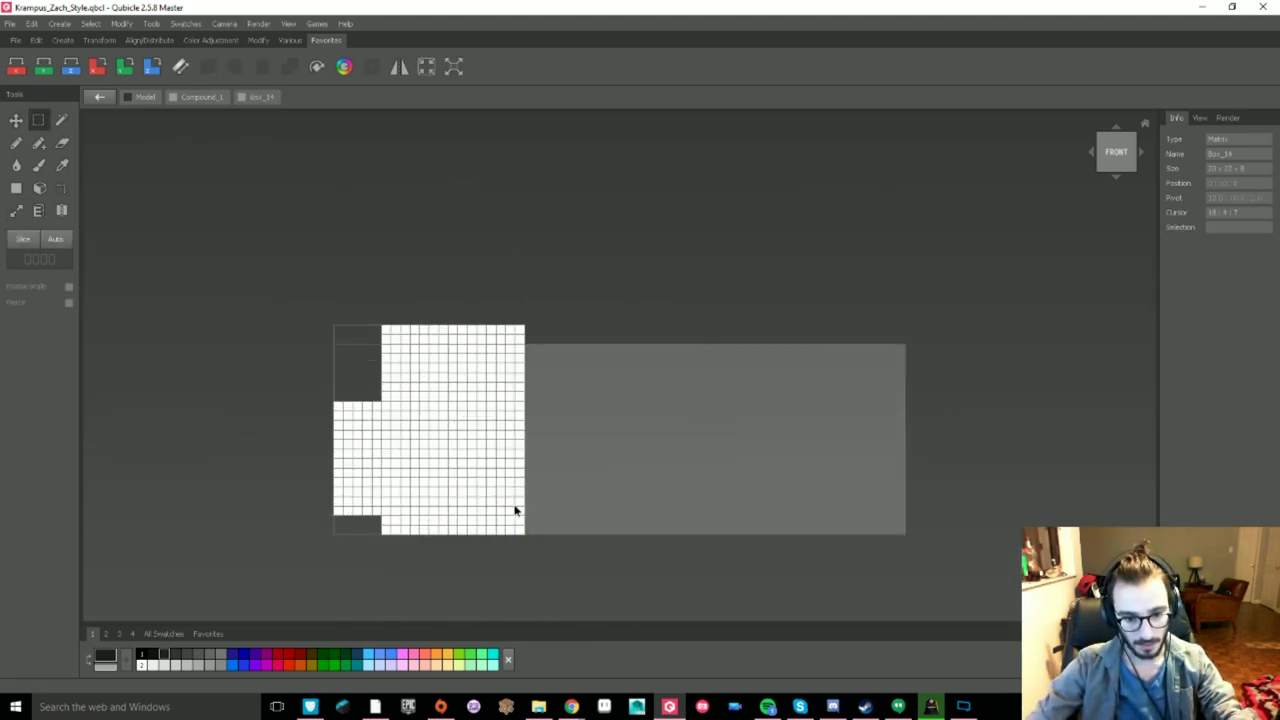
pyautogui.press('Delete')
# - Extend the middle box's top row upward by 10 voxels
pyautogui.doubleClick(600, 440)
pyautogui.moveTo(785, 295); pyautogui.dragTo(209, 251)
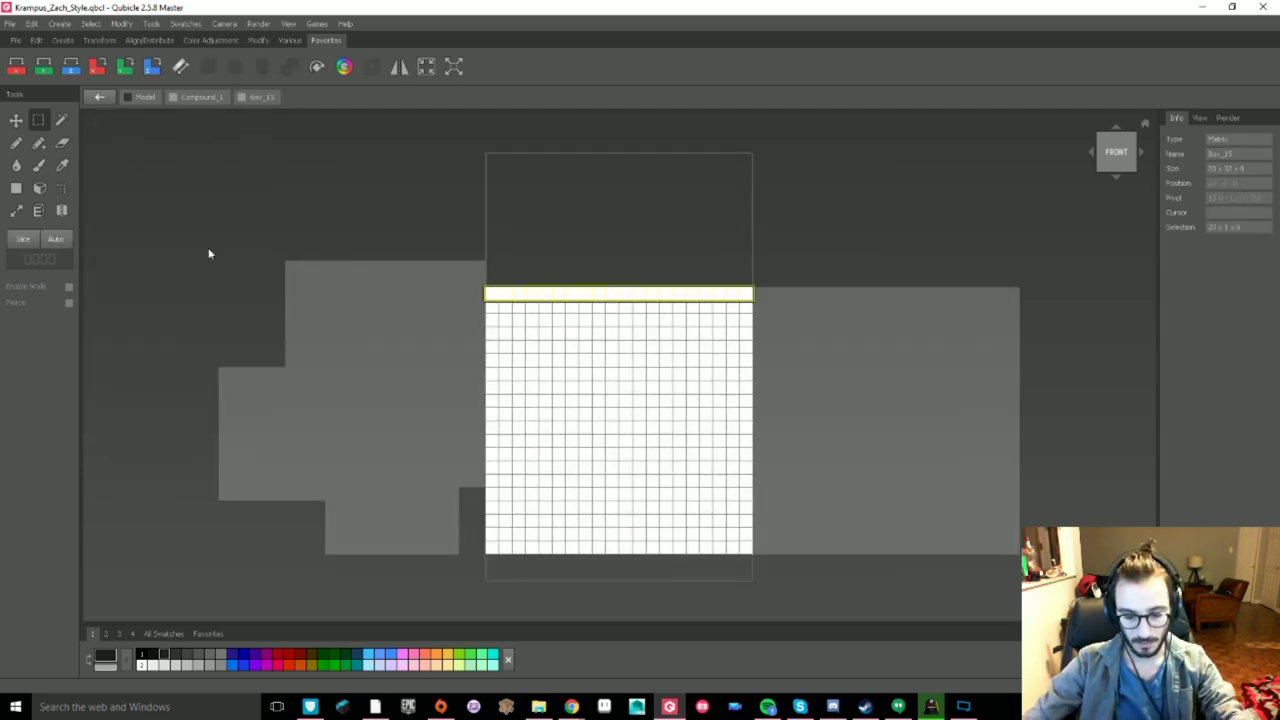
pyautogui.hotkey('shift', 'Up')
pyautogui.hotkey('shift', 'Up')
pyautogui.hotkey('shift', 'Up')
pyautogui.hotkey('shift', 'Up')
pyautogui.hotkey('shift', 'Up')
pyautogui.hotkey('shift', 'Up')
pyautogui.hotkey('shift', 'Up')
pyautogui.hotkey('shift', 'Up')
pyautogui.hotkey('shift', 'Up')
pyautogui.hotkey('shift', 'Up')
pyautogui.hotkey('ctrl', 'd')
pyautogui.moveTo(591, 333); pyautogui.dragTo(564, 390, button='middle')
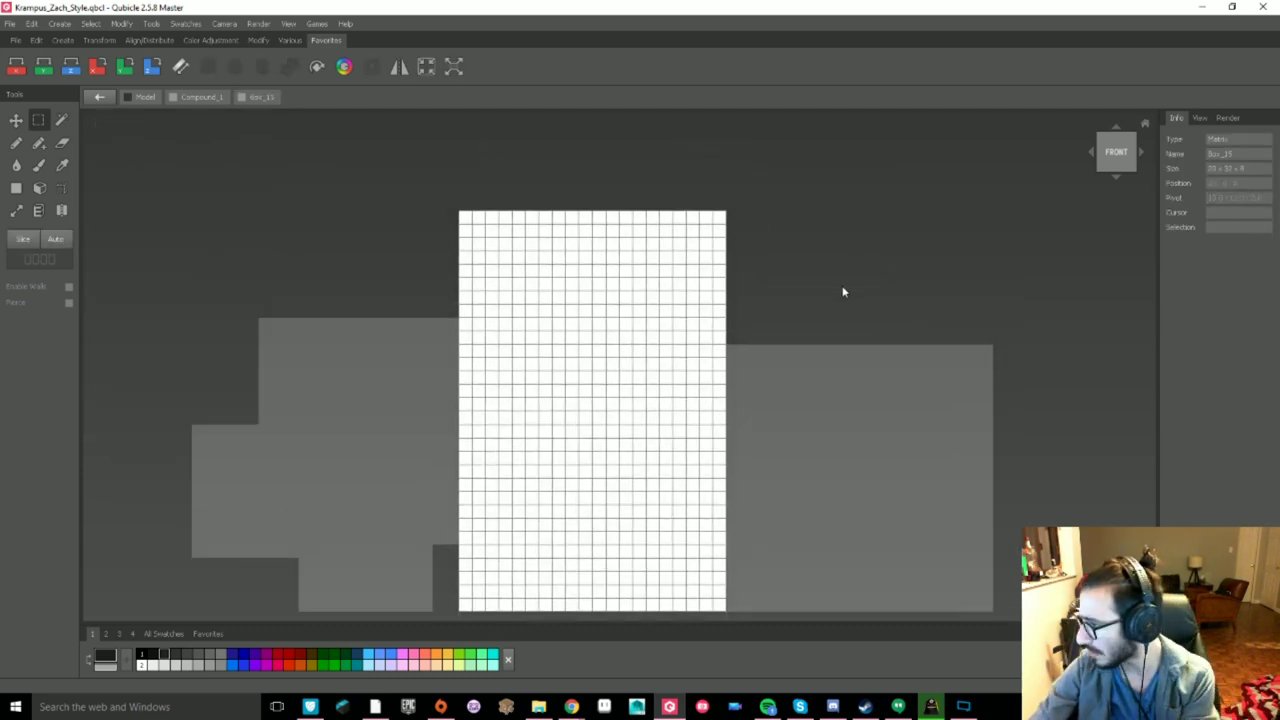
# - Extend the middle box's bottom row downward by 2 voxels
pyautogui.scroll(1, 763, 346)
pyautogui.scroll(-5, 763, 346)
pyautogui.moveTo(706, 539); pyautogui.dragTo(445, 582)
pyautogui.hotkey('shift', 'Down')
pyautogui.hotkey('shift', 'Down')
pyautogui.hotkey('ctrl', 'd')
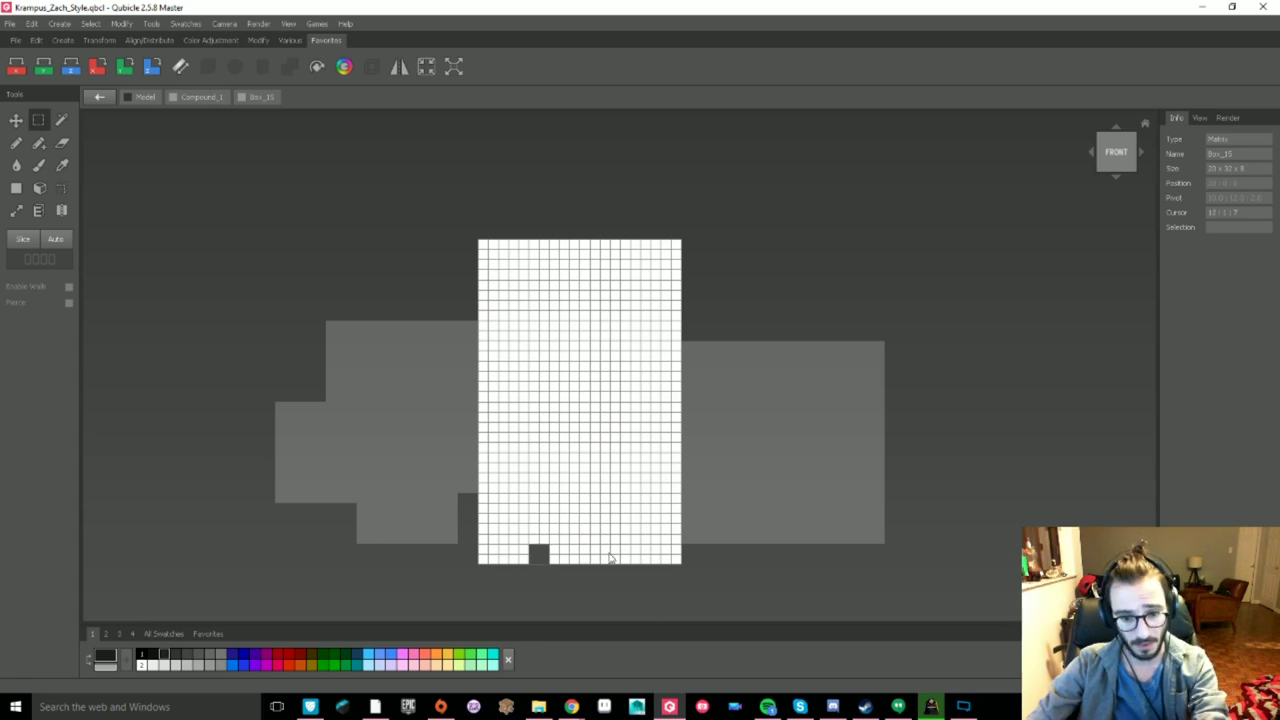
pyautogui.doubleClick(759, 578)
# - Extend the outermost box's top row upward by 4 voxels
pyautogui.scroll(-1, 759, 578)
pyautogui.doubleClick(627, 374)
pyautogui.scroll(-3, 851, 363)
pyautogui.doubleClick(851, 363)
pyautogui.doubleClick(709, 363)
pyautogui.scroll(5, 764, 318)
pyautogui.moveTo(480, 320); pyautogui.dragTo(848, 360)
pyautogui.hotkey('shift', 'Up')
pyautogui.hotkey('shift', 'Up')
pyautogui.hotkey('shift', 'Up')
pyautogui.hotkey('shift', 'Up')
pyautogui.hotkey('ctrl', 'd')
pyautogui.scroll(-1, 604, 338)
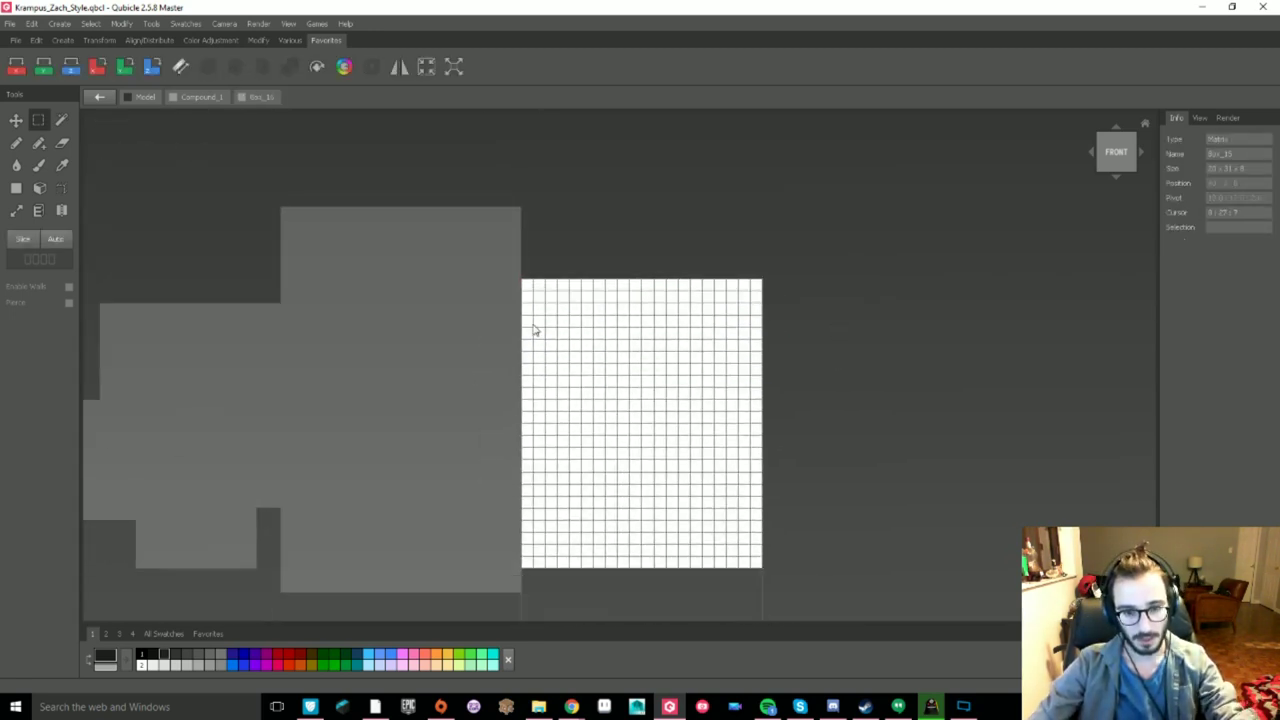
# - Cut two stepped blocks from the outermost box's upper outer corner
pyautogui.moveTo(664, 320); pyautogui.dragTo(790, 265)
pyautogui.press('Delete')
pyautogui.moveTo(732, 428); pyautogui.dragTo(800, 310)
pyautogui.press('Delete')
# - Extend the outermost box down to its lower bound, leaving a stepped lower corner on the side facing the middle box
pyautogui.scroll(-3, 769, 520)
pyautogui.moveTo(776, 446); pyautogui.dragTo(517, 475)
pyautogui.hotkey('shift', 'Down')
pyautogui.hotkey('shift', 'Down')
pyautogui.hotkey('shift', 'Down')
pyautogui.hotkey('shift', 'Down')
pyautogui.hotkey('shift', 'Down')
pyautogui.hotkey('ctrl', 'd')
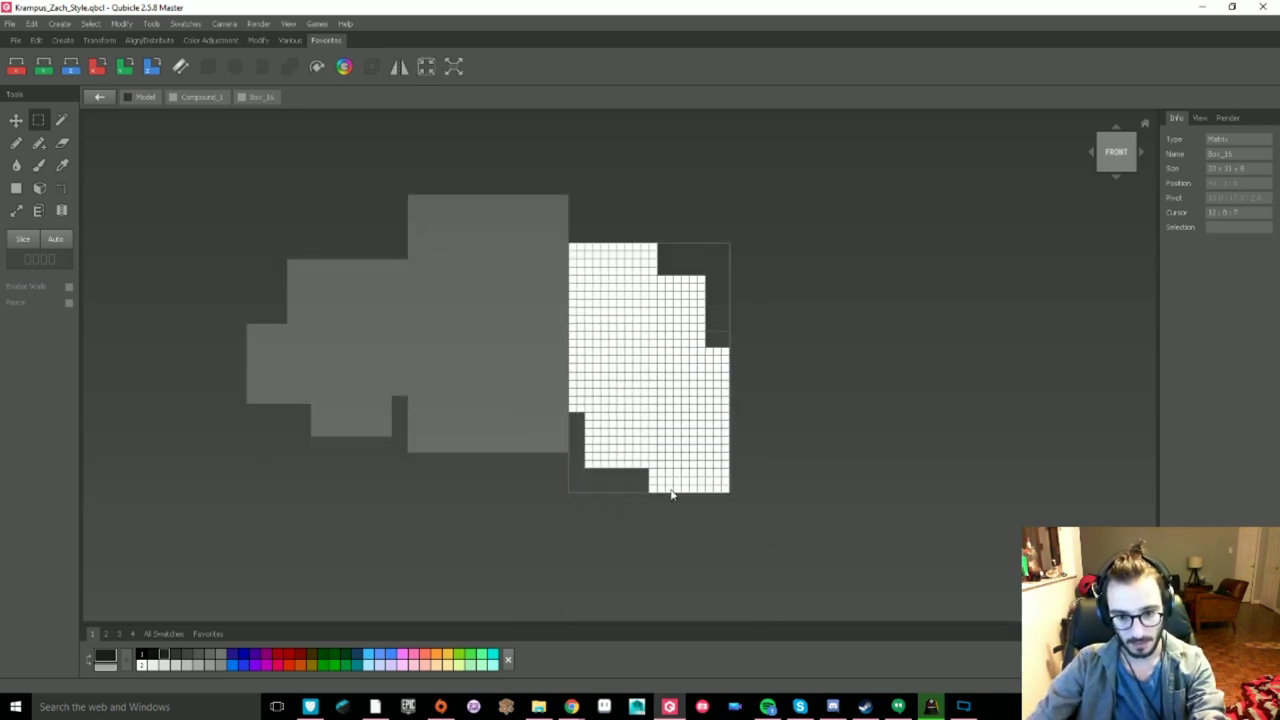
pyautogui.doubleClick(818, 477)
# - Examine the stepped white pieces from an angle and the middle box's lower part up close
pyautogui.moveTo(697, 325); pyautogui.dragTo(694, 364, button='right')
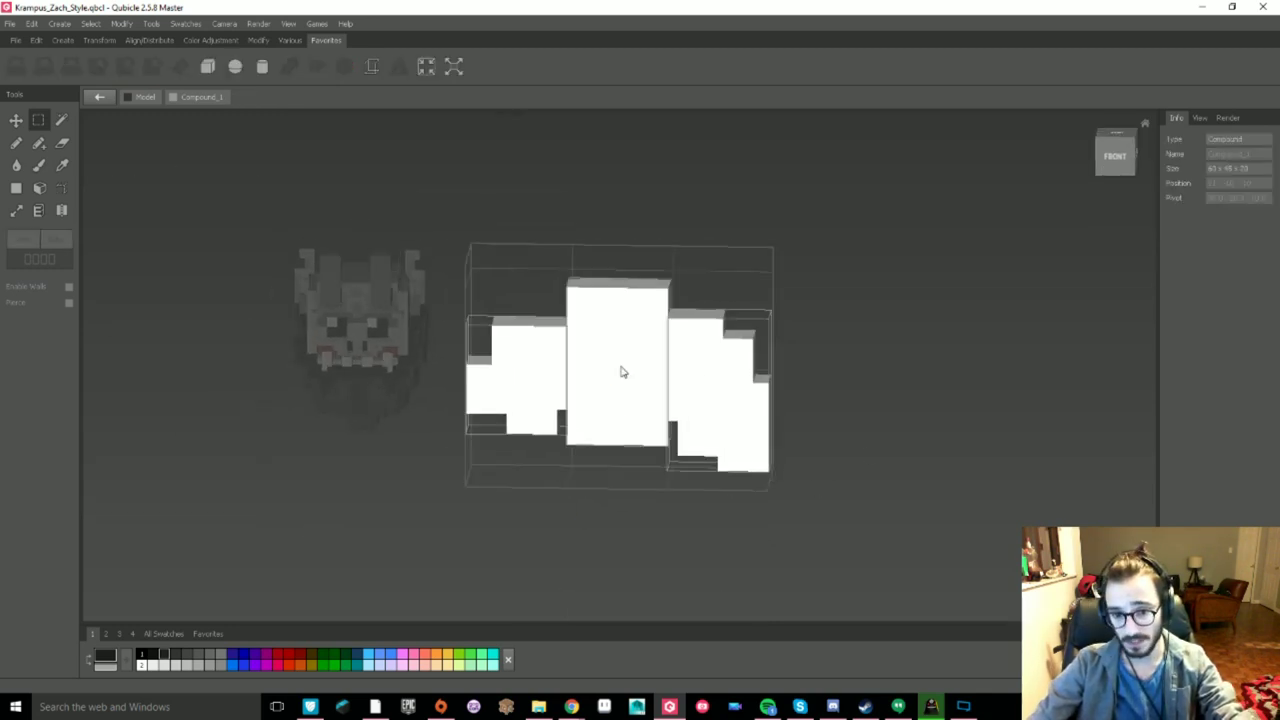
pyautogui.scroll(2, 694, 364)
pyautogui.moveTo(833, 452); pyautogui.dragTo(846, 441, button='right')
pyautogui.doubleClick(614, 445)
pyautogui.moveTo(669, 547); pyautogui.dragTo(487, 495)
pyautogui.moveTo(619, 501); pyautogui.dragTo(620, 501)
pyautogui.doubleClick(753, 453)
# - Move the white compound up against the body and back in depth so that it sits behind the head
pyautogui.moveTo(753, 453); pyautogui.dragTo(860, 491, button='middle')
pyautogui.scroll(-2, 780, 440)
pyautogui.press('v')
pyautogui.moveTo(732, 389); pyautogui.dragTo(645, 390)
pyautogui.moveTo(579, 398); pyautogui.dragTo(578, 321)
pyautogui.moveTo(578, 326); pyautogui.dragTo(300, 350, button='right')
pyautogui.moveTo(284, 348); pyautogui.dragTo(297, 358)
pyautogui.moveTo(297, 358); pyautogui.dragTo(853, 346, button='right')
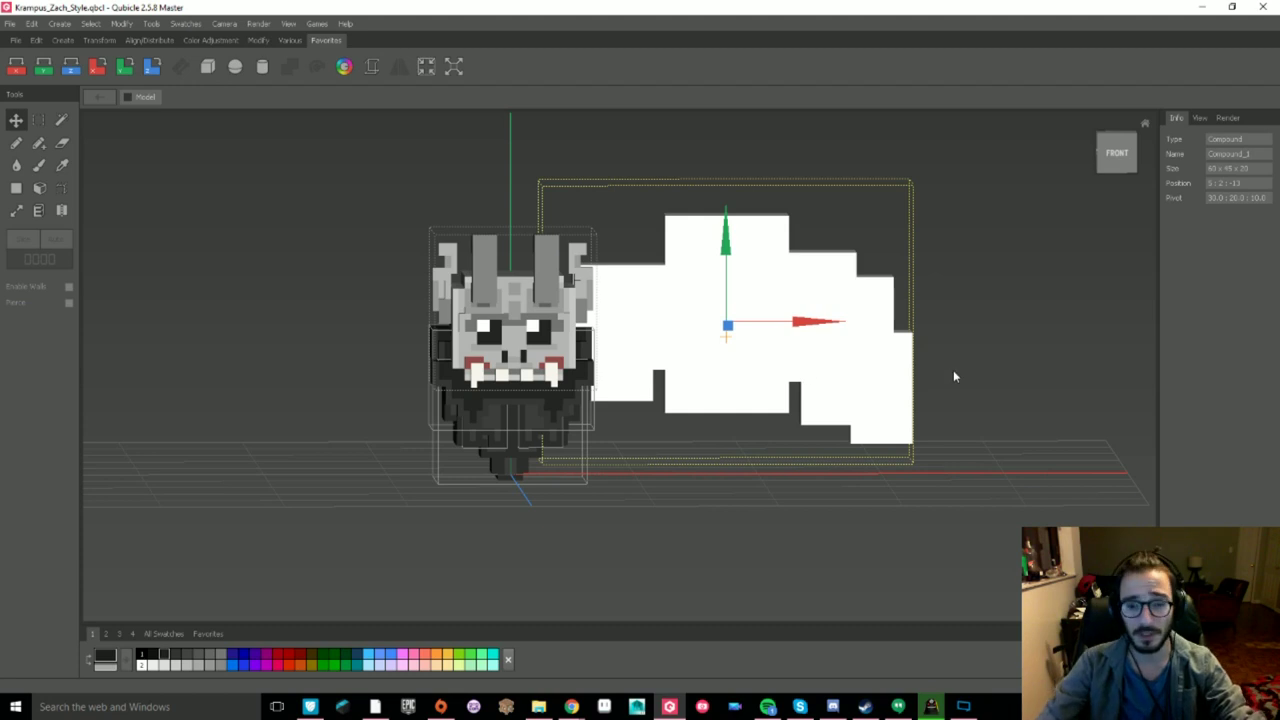
pyautogui.moveTo(953, 377); pyautogui.dragTo(950, 392)
# - Switch to the browser, view the OmniBus screenshots on its Steam page for reference, and close the page
pyautogui.hotkey('alt', 'Tab')
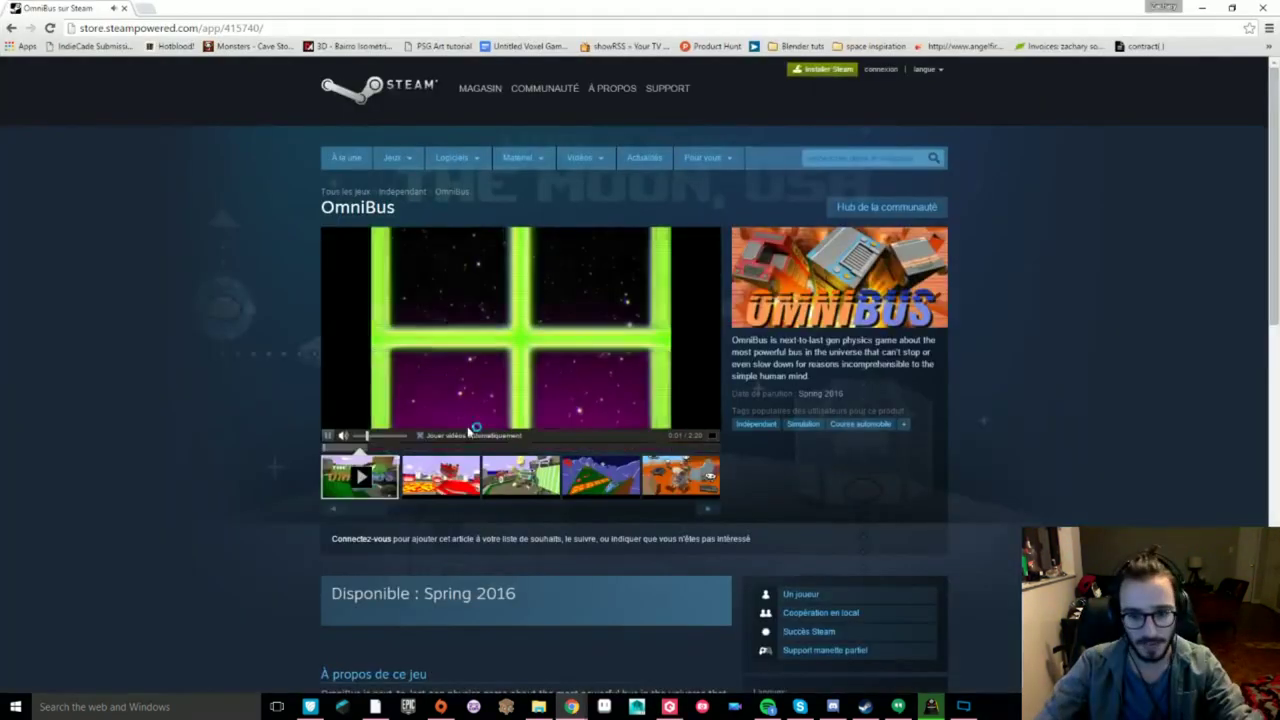
pyautogui.click(447, 479)
pyautogui.click(525, 480)
pyautogui.click(618, 482)
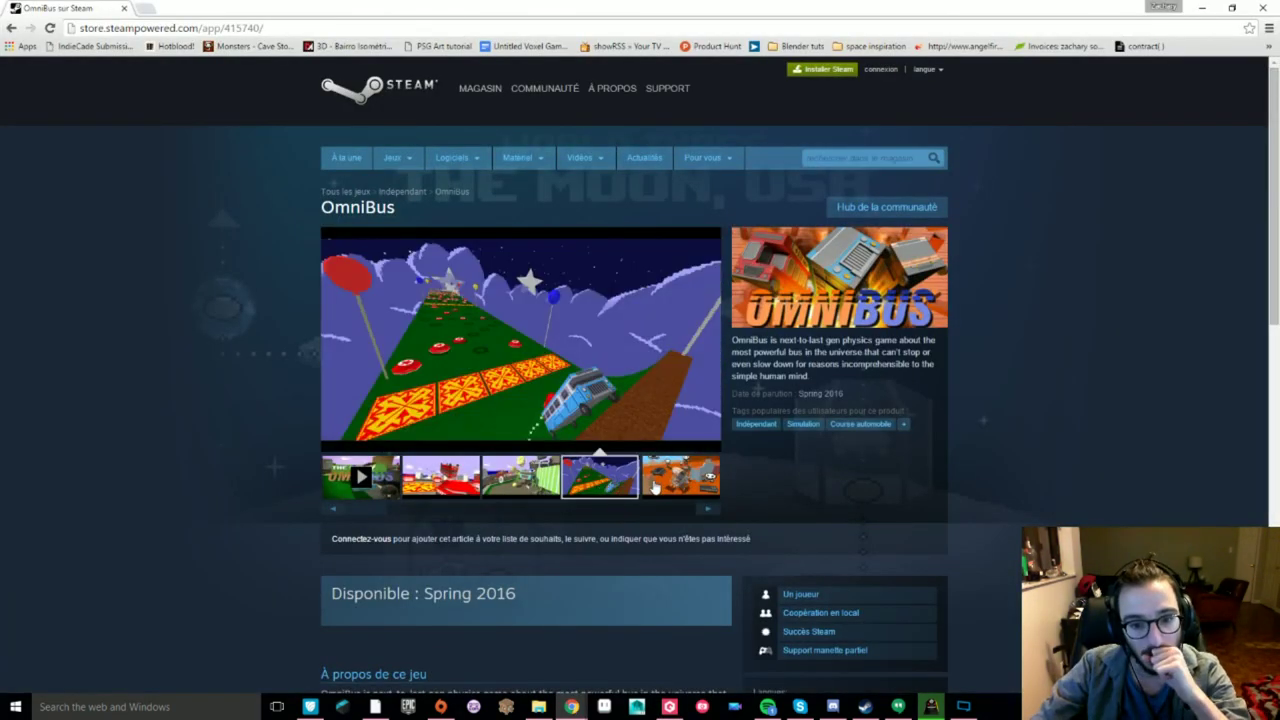
pyautogui.click(655, 487)
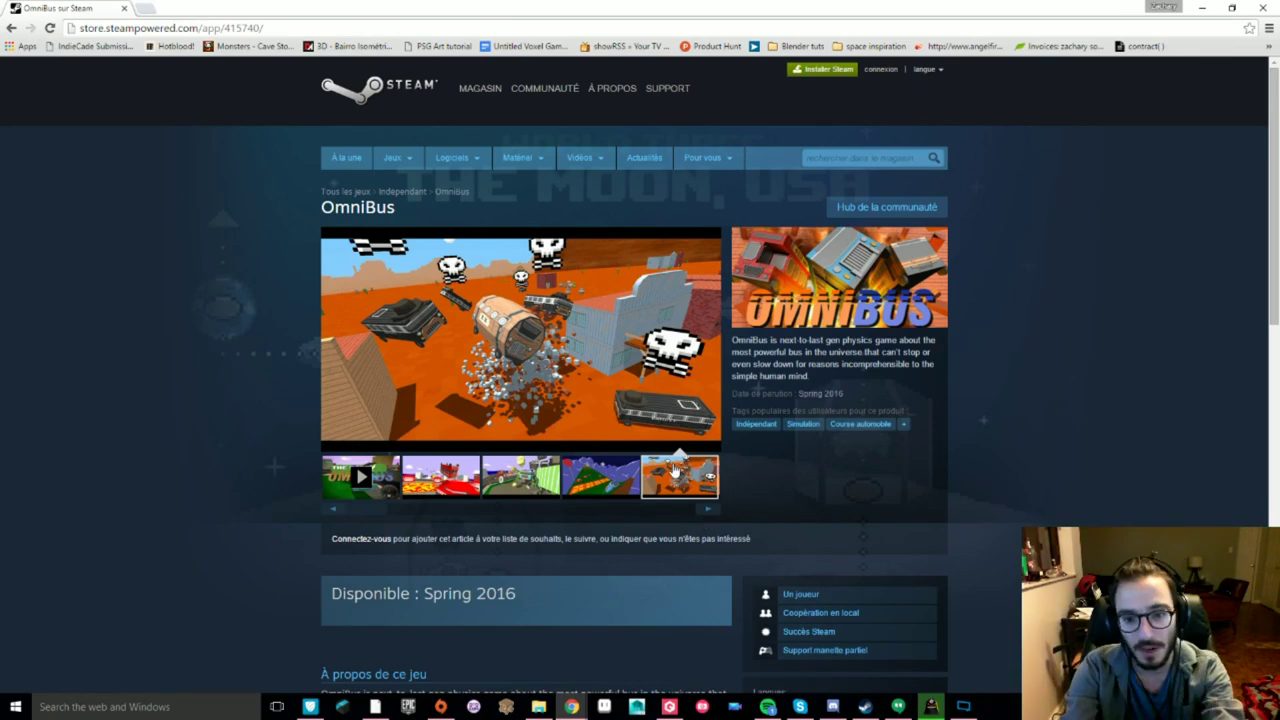
pyautogui.click(708, 511)
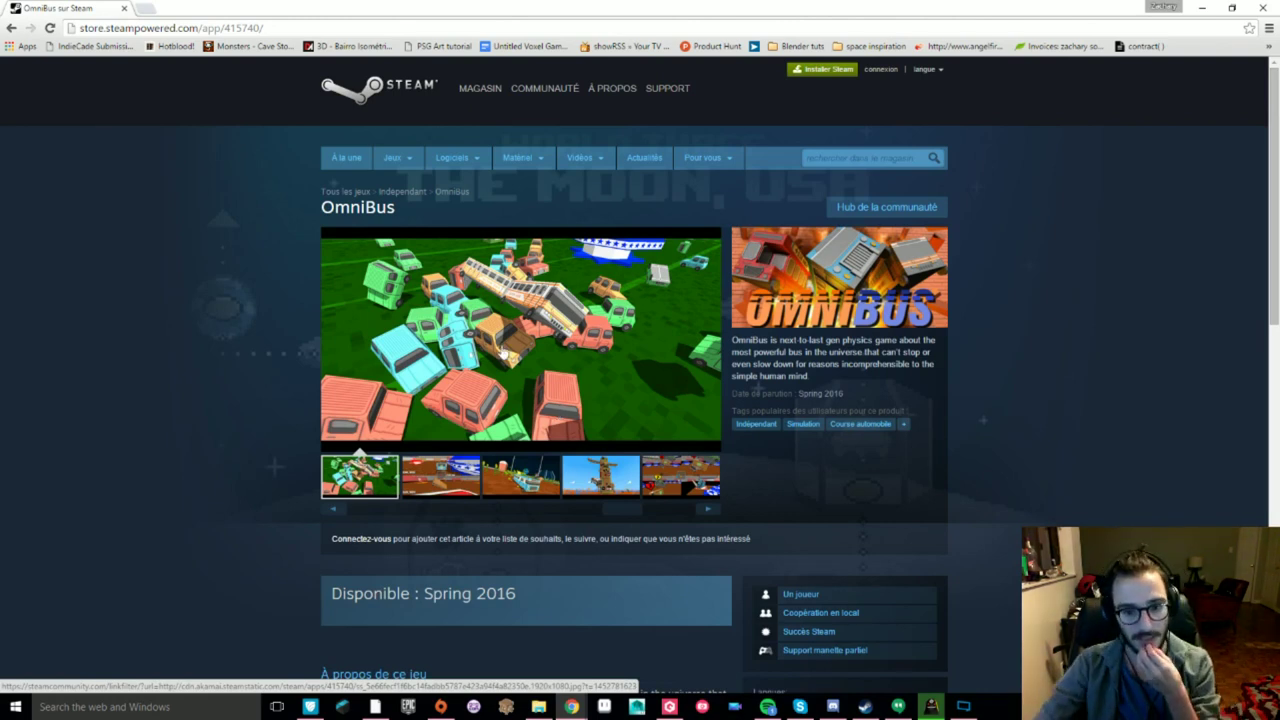
pyautogui.click(124, 9)
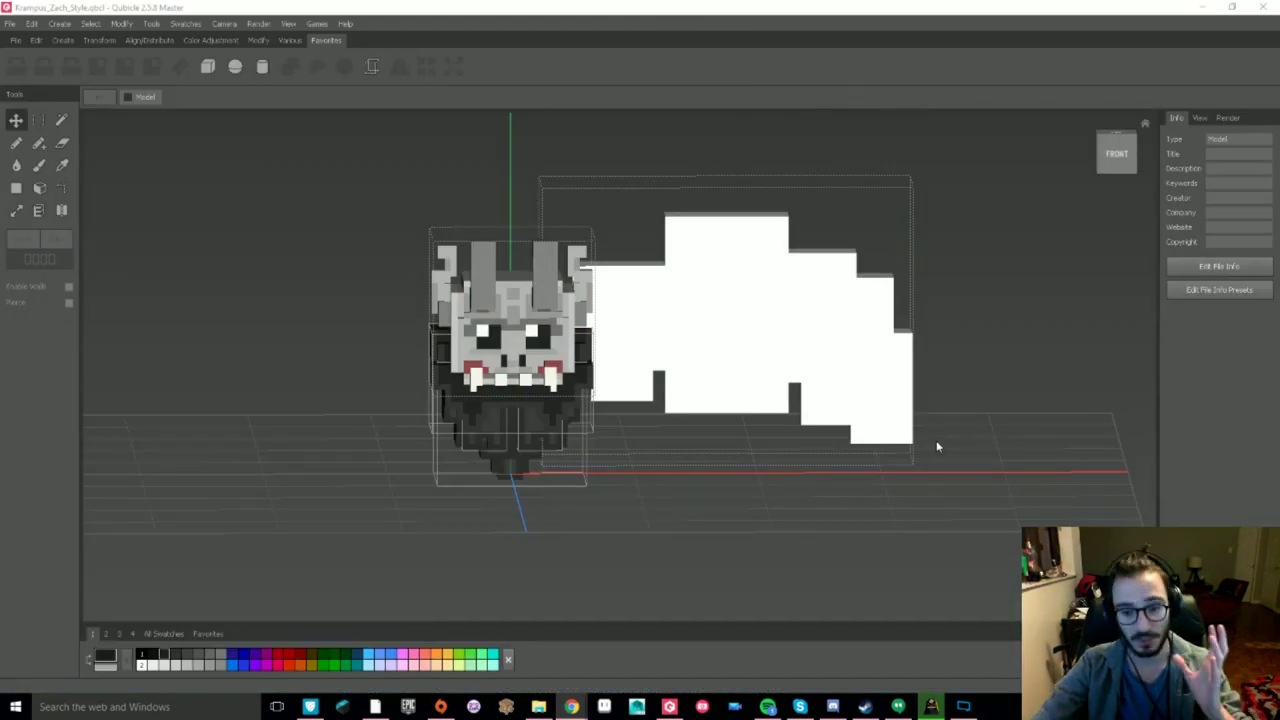
# - Move the white compound away from the Krampus and up beside the dark side pieces
pyautogui.doubleClick(754, 357)
pyautogui.doubleClick(743, 504)
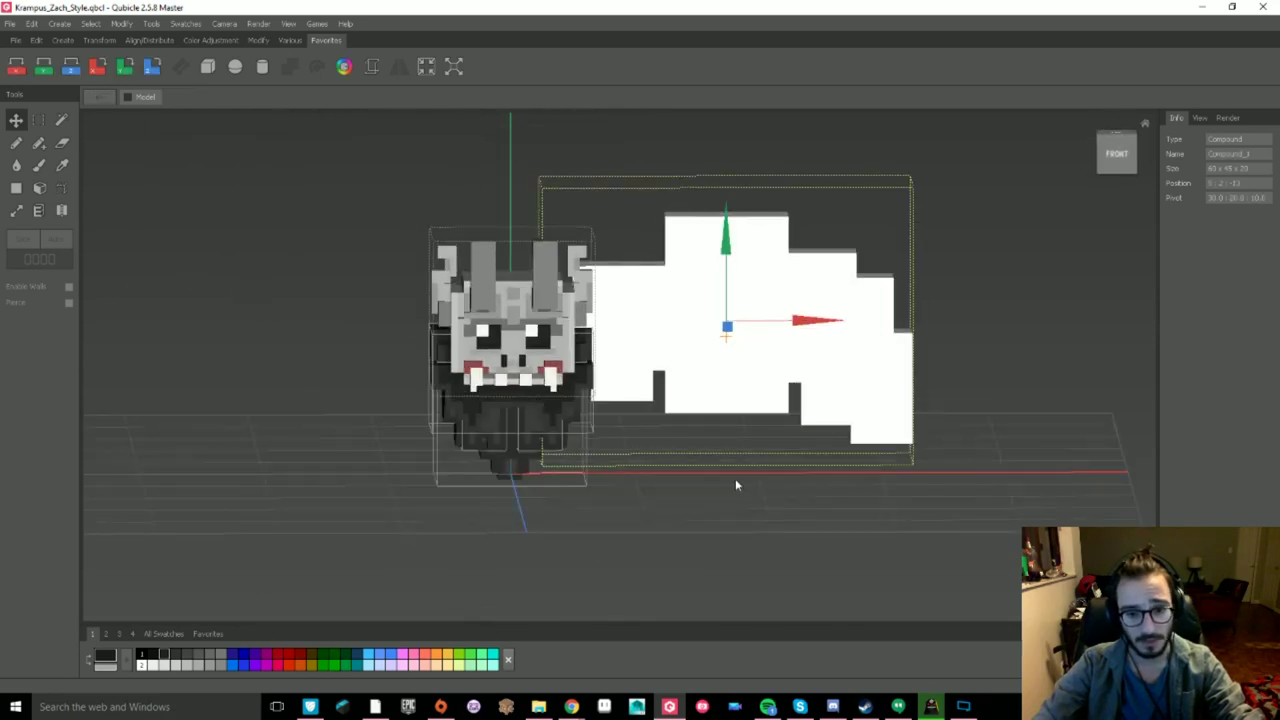
pyautogui.scroll(-4, 743, 506)
pyautogui.click(685, 474)
pyautogui.click(660, 400)
pyautogui.moveTo(660, 400)
pyautogui.mouseDown(button='right')
pyautogui.moveTo(570, 440)
pyautogui.moveTo(660, 400)
pyautogui.mouseUp(button='right')
pyautogui.click(845, 340)
pyautogui.moveTo(700, 386); pyautogui.dragTo(806, 192)
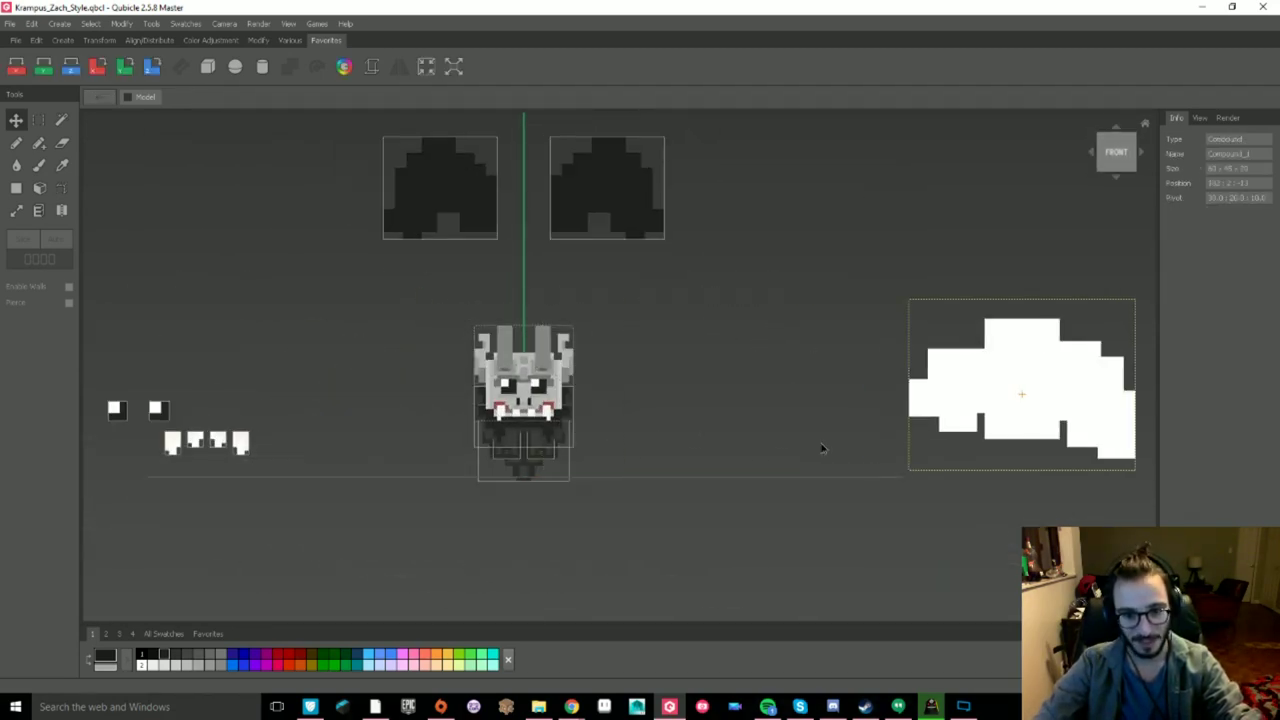
pyautogui.click(682, 285)
# - Add a 40 × 40 × 40 white box and place it beside the body
pyautogui.click(209, 70)
pyautogui.click(965, 362)
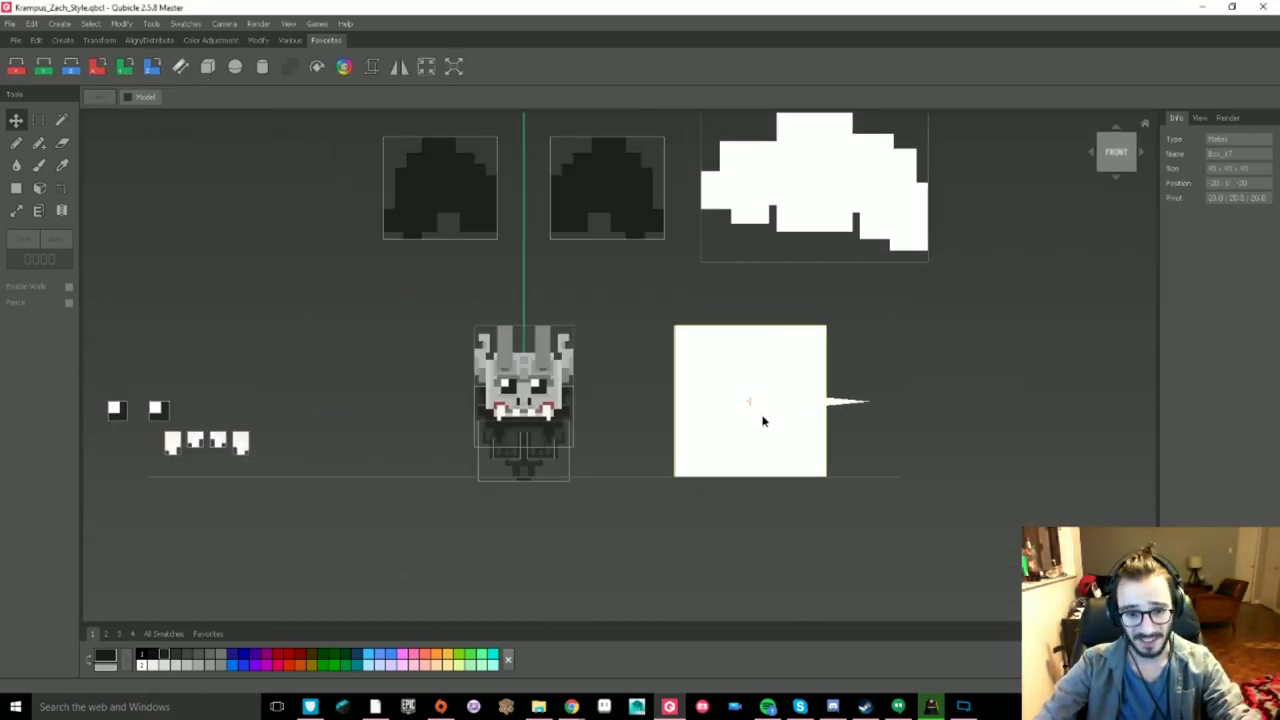
pyautogui.moveTo(725, 415); pyautogui.dragTo(730, 415)
pyautogui.moveTo(730, 415); pyautogui.dragTo(514, 529, button='right')
pyautogui.doubleClick(560, 460)
pyautogui.click(16, 210)
pyautogui.doubleClick(880, 400)
# - Select the two dark side pieces and the white compound together and move them farther from the body
pyautogui.click(39, 121)
pyautogui.moveTo(460, 125); pyautogui.dragTo(890, 290)
pyautogui.moveTo(890, 290); pyautogui.dragTo(780, 270, button='right')
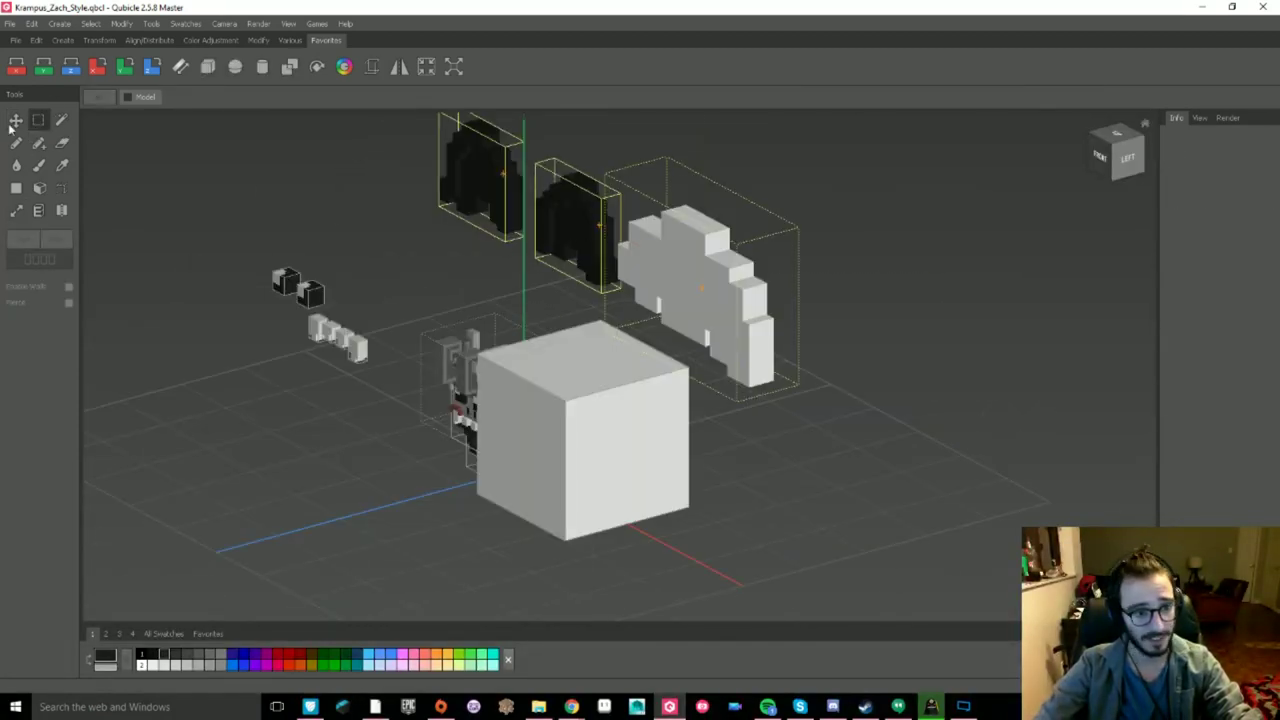
pyautogui.click(16, 121)
pyautogui.moveTo(507, 212); pyautogui.dragTo(660, 150)
pyautogui.moveTo(710, 330); pyautogui.dragTo(772, 390, button='right')
# - Reduce the new box's depth to 13 voxels, position it behind the body's side, and open it for editing
pyautogui.doubleClick(600, 400)
pyautogui.click(16, 211)
pyautogui.moveTo(617, 558); pyautogui.dragTo(617, 450)
pyautogui.moveTo(640, 480); pyautogui.dragTo(780, 420, button='right')
pyautogui.moveTo(791, 411); pyautogui.dragTo(703, 388)
pyautogui.moveTo(703, 388); pyautogui.dragTo(940, 418, button='right')
pyautogui.click(16, 120)
pyautogui.doubleClick(397, 203)
pyautogui.click(1110, 167)
pyautogui.moveTo(690, 270); pyautogui.dragTo(672, 370, button='right')
pyautogui.doubleClick(670, 376)
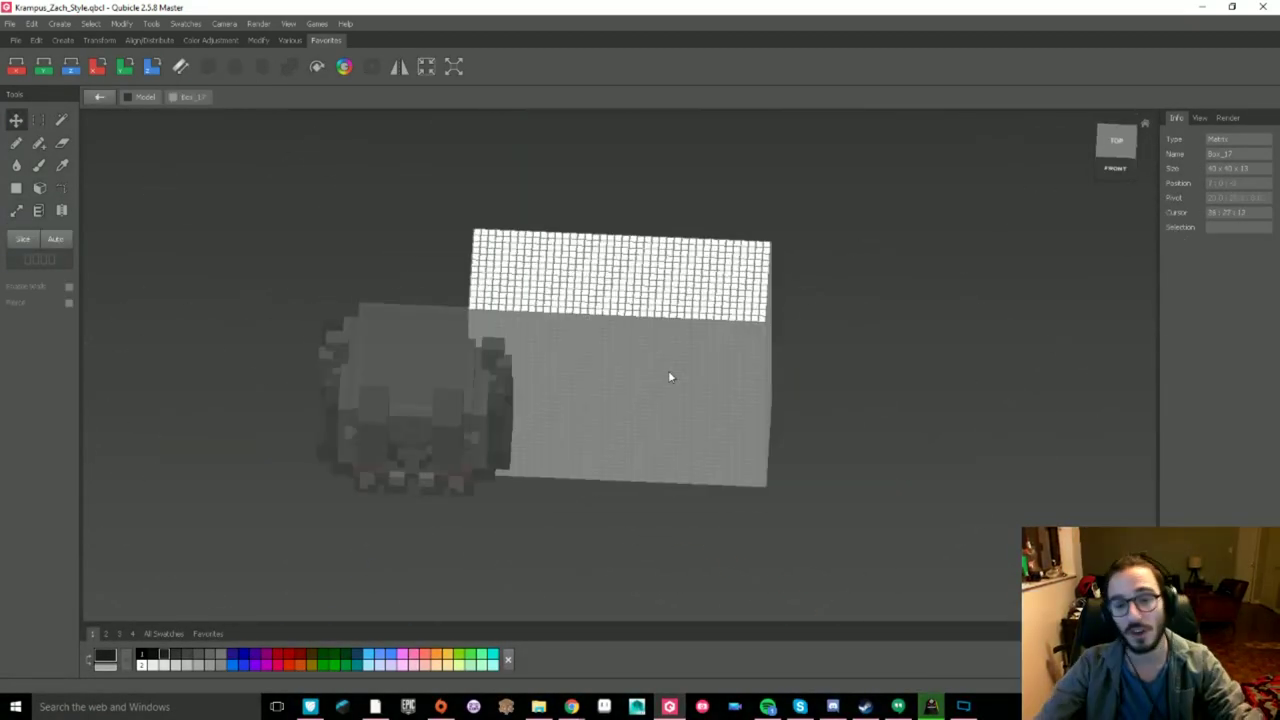
# - Try to carve notches into the new box's lower edge and steps into its outer side
pyautogui.click(1115, 168)
pyautogui.moveTo(465, 415); pyautogui.dragTo(403, 549)
pyautogui.moveTo(453, 482); pyautogui.dragTo(533, 559)
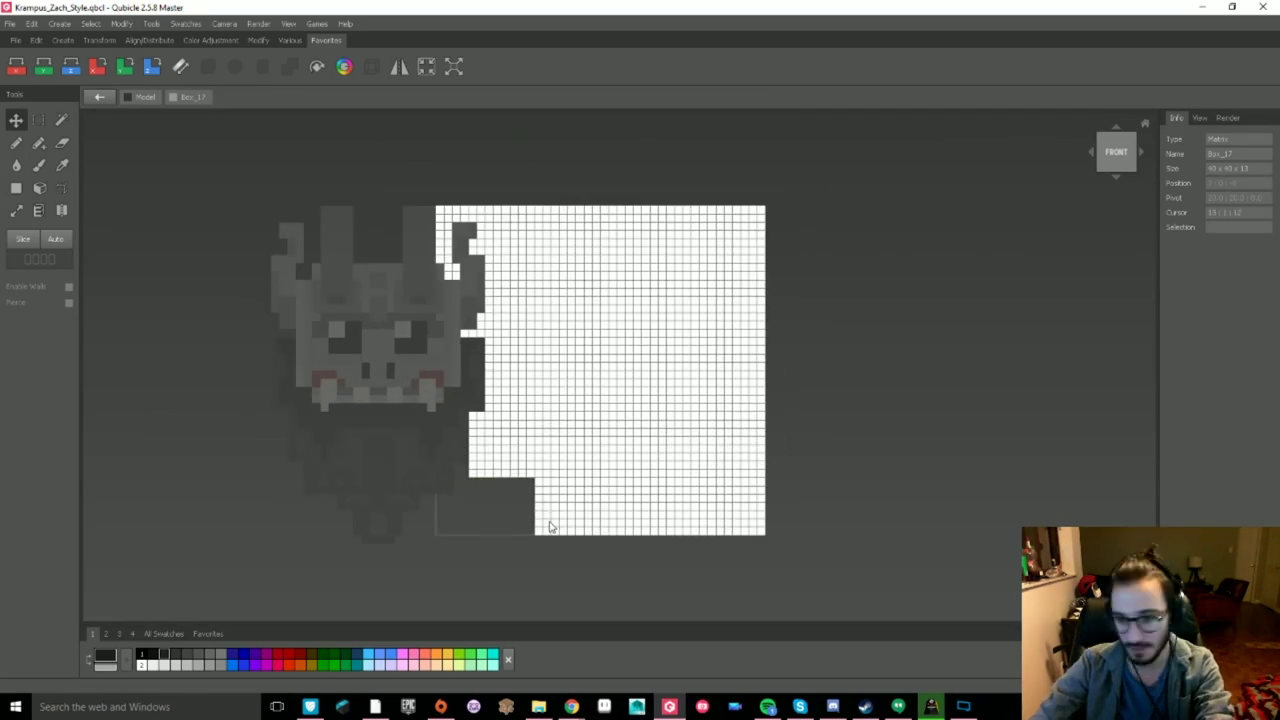
pyautogui.moveTo(540, 446)
pyautogui.mouseDown()
pyautogui.moveTo(651, 563)
pyautogui.moveTo(669, 500)
pyautogui.moveTo(713, 543)
pyautogui.moveTo(734, 371)
pyautogui.moveTo(703, 312)
pyautogui.mouseUp()
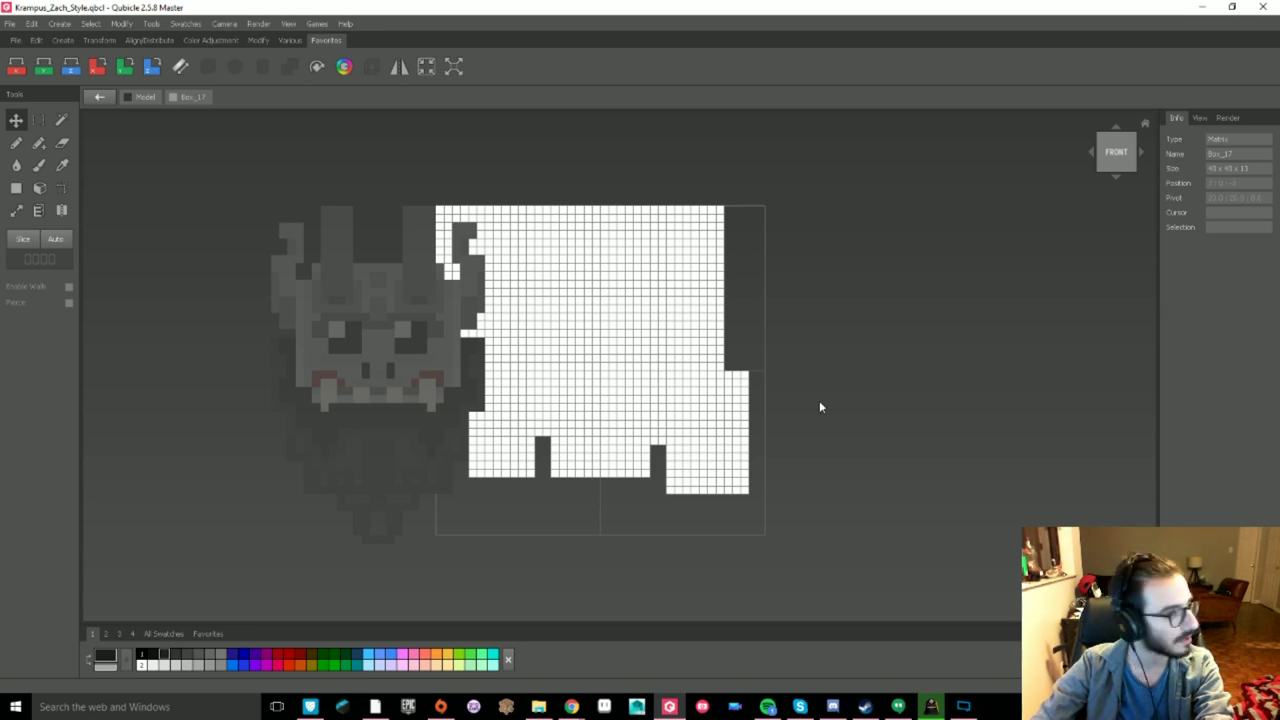
# - Undo the notches and side steps carved into the new box
pyautogui.hotkey('ctrl', 'z')
pyautogui.hotkey('ctrl', 'z')
pyautogui.hotkey('ctrl', 'z')
pyautogui.hotkey('ctrl', 'z')
pyautogui.hotkey('ctrl', 'z')
pyautogui.hotkey('ctrl', 'z')
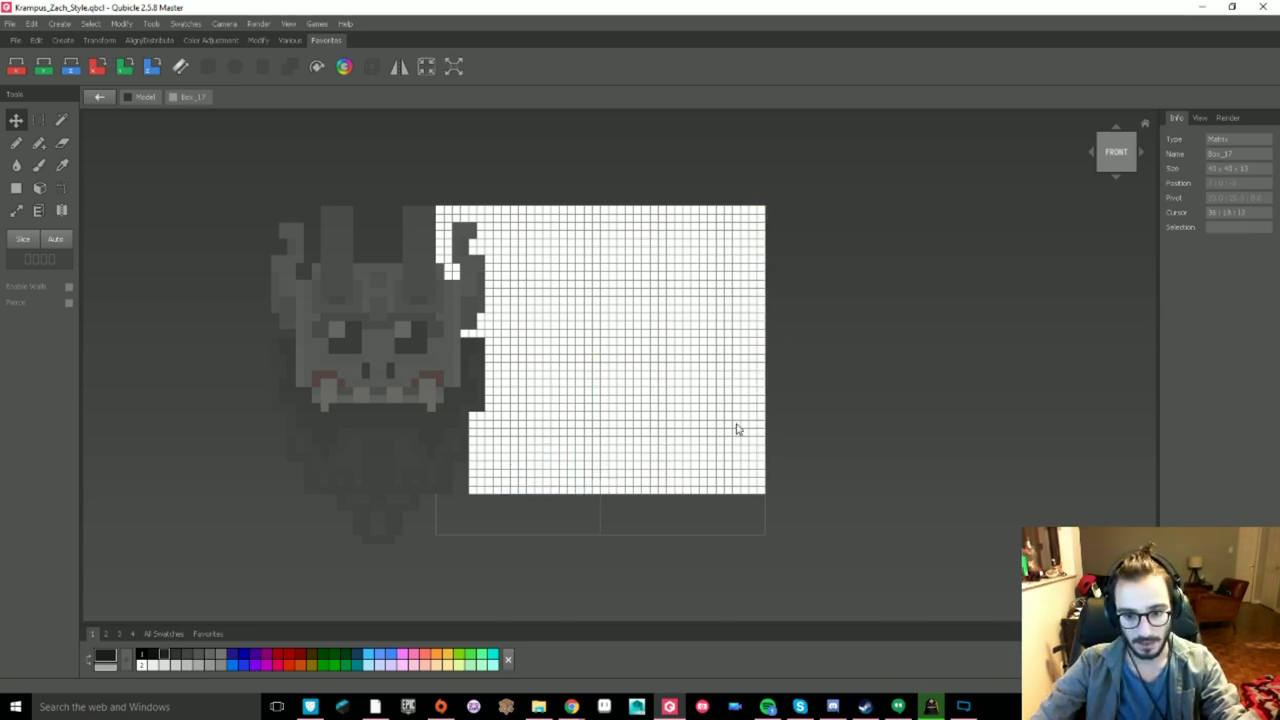
# - Carve large steps into both upper corners of the white box to form a stepped wing silhouette
pyautogui.moveTo(736, 424); pyautogui.dragTo(735, 425)
pyautogui.click(679, 291)
pyautogui.moveTo(605, 222)
pyautogui.mouseDown()
pyautogui.moveTo(514, 308)
pyautogui.moveTo(503, 337)
pyautogui.mouseUp()
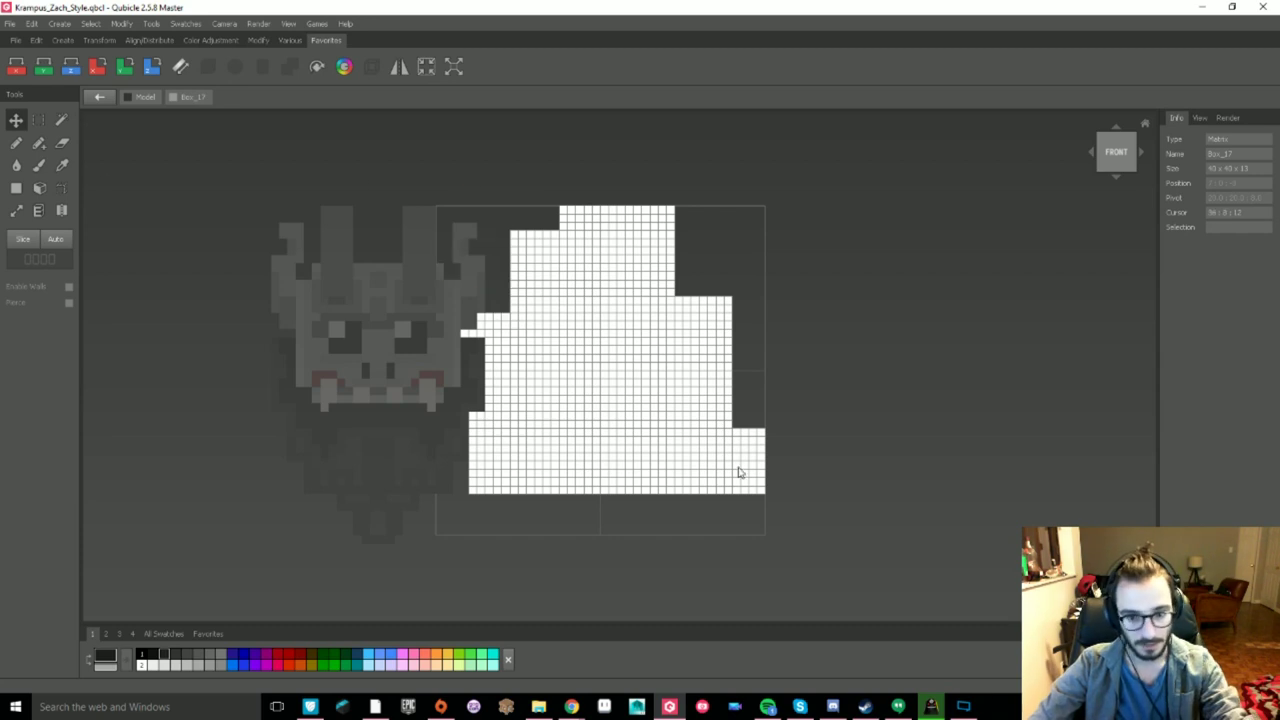
# - Outline the white box's stepped upper edge in black and draw an inner contour with long downward fingers
pyautogui.moveTo(677, 307); pyautogui.dragTo(563, 228)
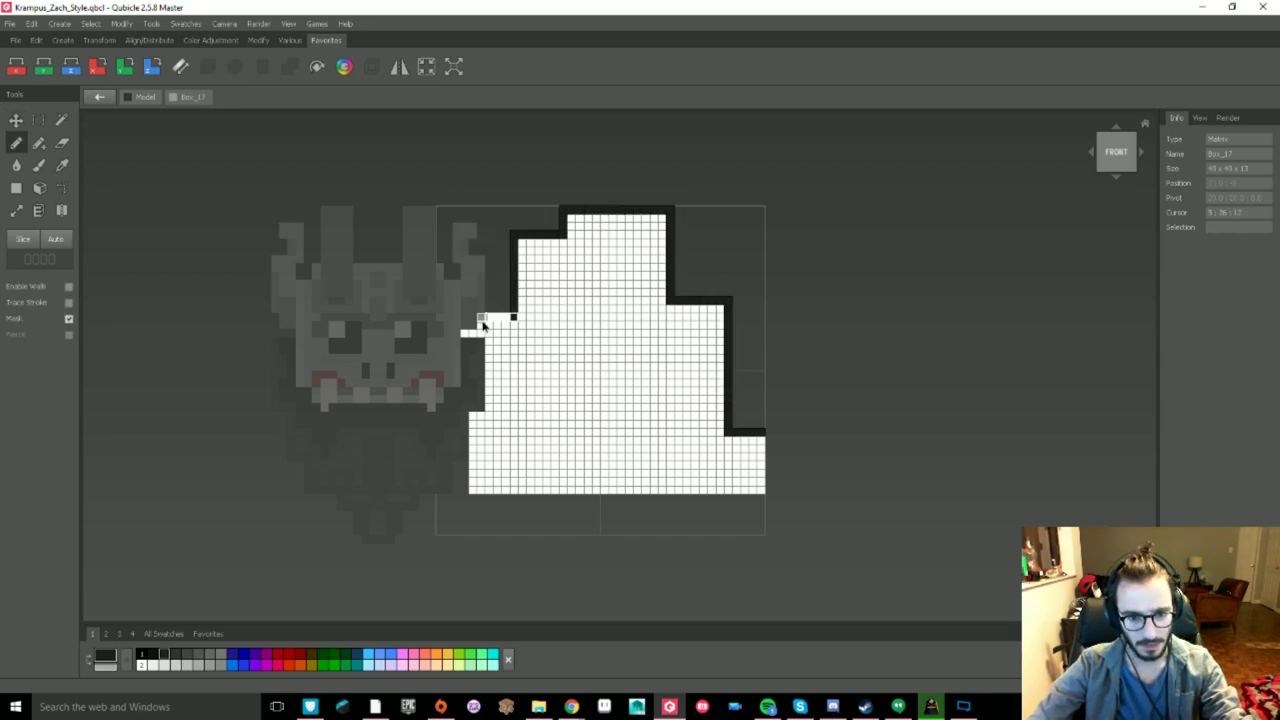
pyautogui.moveTo(482, 325); pyautogui.dragTo(481, 333)
pyautogui.press('Tab')
pyautogui.press('Tab')
pyautogui.moveTo(617, 403); pyautogui.dragTo(550, 425, button='right')
pyautogui.moveTo(479, 319); pyautogui.dragTo(436, 316)
pyautogui.moveTo(622, 445); pyautogui.dragTo(680, 429, button='right')
pyautogui.moveTo(761, 441); pyautogui.dragTo(762, 452)
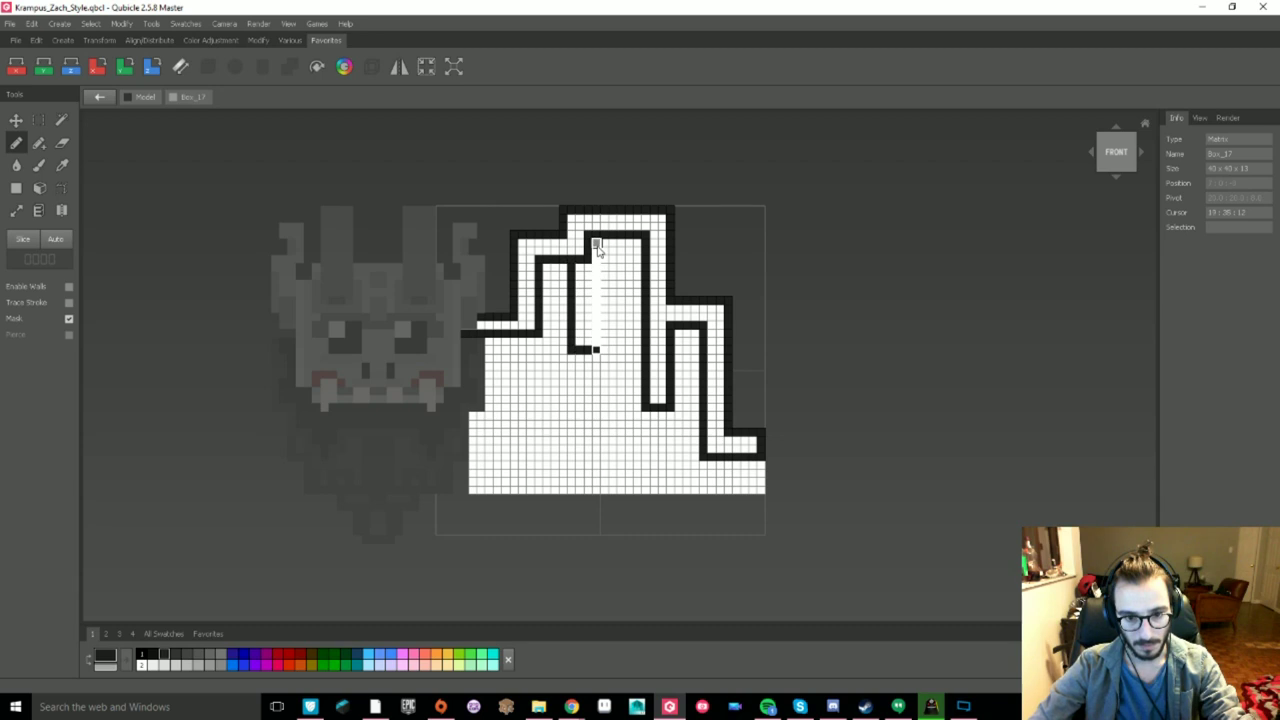
pyautogui.scroll(-5, 660, 360)
pyautogui.moveTo(722, 426); pyautogui.dragTo(717, 428, button='right')
pyautogui.scroll(3, 717, 428)
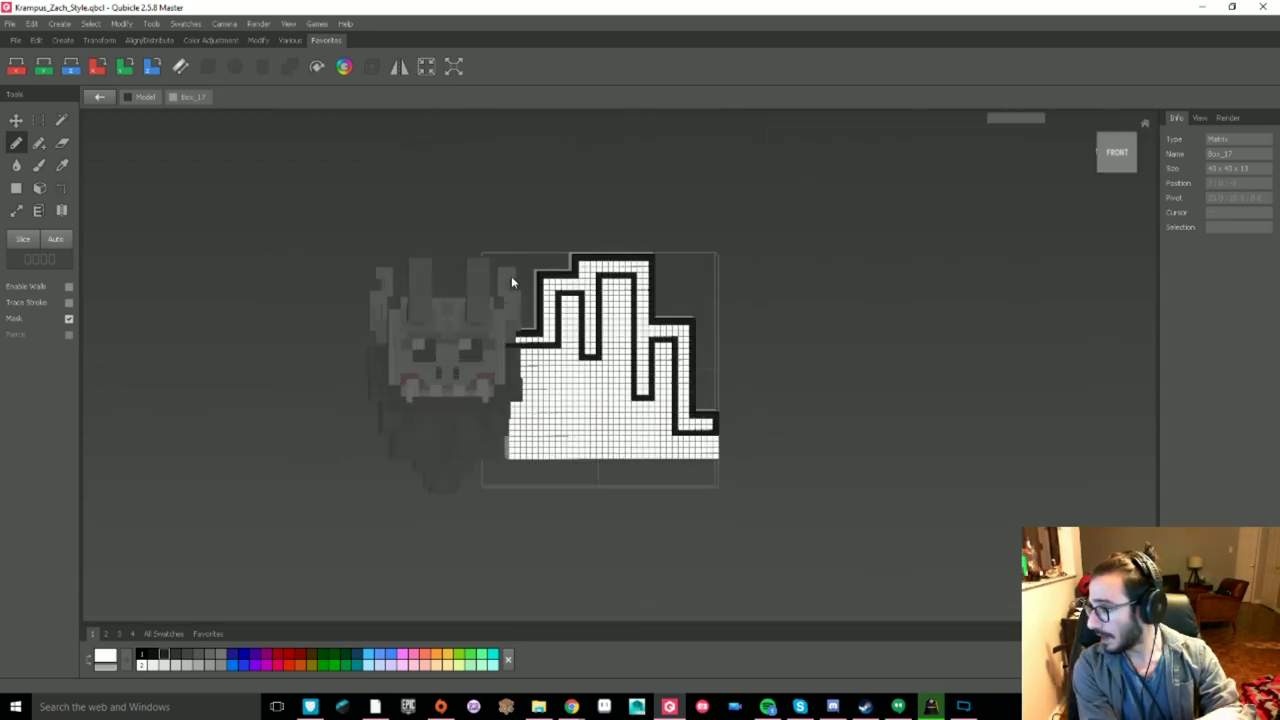
# - Fill the area between the two contours with black through the wing's full depth
pyautogui.press('s')
pyautogui.moveTo(519, 244); pyautogui.dragTo(550, 258, button='right')
pyautogui.moveTo(608, 283)
pyautogui.mouseDown()
pyautogui.moveTo(627, 455)
pyautogui.moveTo(677, 438)
pyautogui.moveTo(577, 352)
pyautogui.mouseUp()
pyautogui.moveTo(577, 365); pyautogui.dragTo(804, 375, button='right')
pyautogui.click(1114, 153)
pyautogui.moveTo(1060, 530)
pyautogui.mouseDown(button='right')
pyautogui.moveTo(908, 566)
pyautogui.moveTo(844, 500)
pyautogui.mouseUp(button='right')
pyautogui.click(908, 566)
pyautogui.click(62, 120)
pyautogui.click(16, 188)
pyautogui.moveTo(641, 344); pyautogui.dragTo(646, 277)
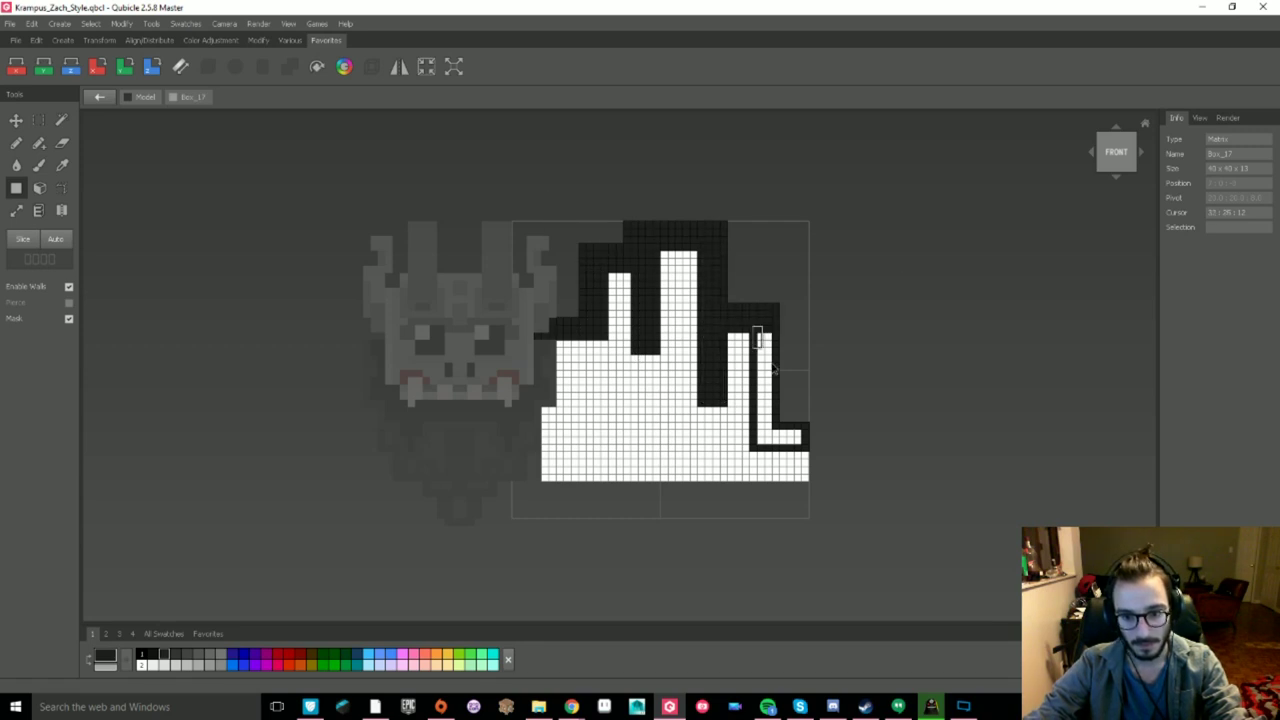
pyautogui.moveTo(755, 333); pyautogui.dragTo(756, 334)
pyautogui.scroll(-4, 834, 460)
pyautogui.press('Tab')
pyautogui.moveTo(834, 460); pyautogui.dragTo(920, 403, button='right')
pyautogui.press('Tab')
pyautogui.scroll(4, 1064, 176)
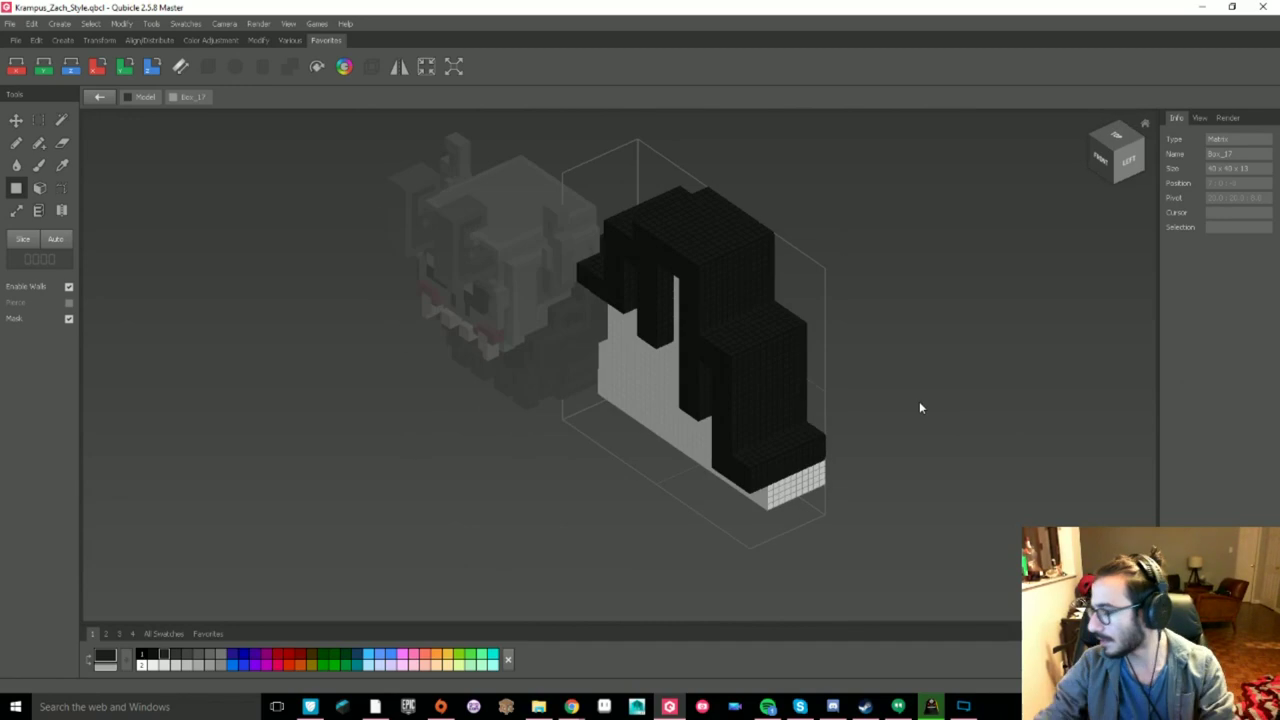
# - Switch to Chrome and look through the gameplay images in the Dribble forum devlog
pyautogui.click(571, 706)
pyautogui.scroll(-3, 782, 446)
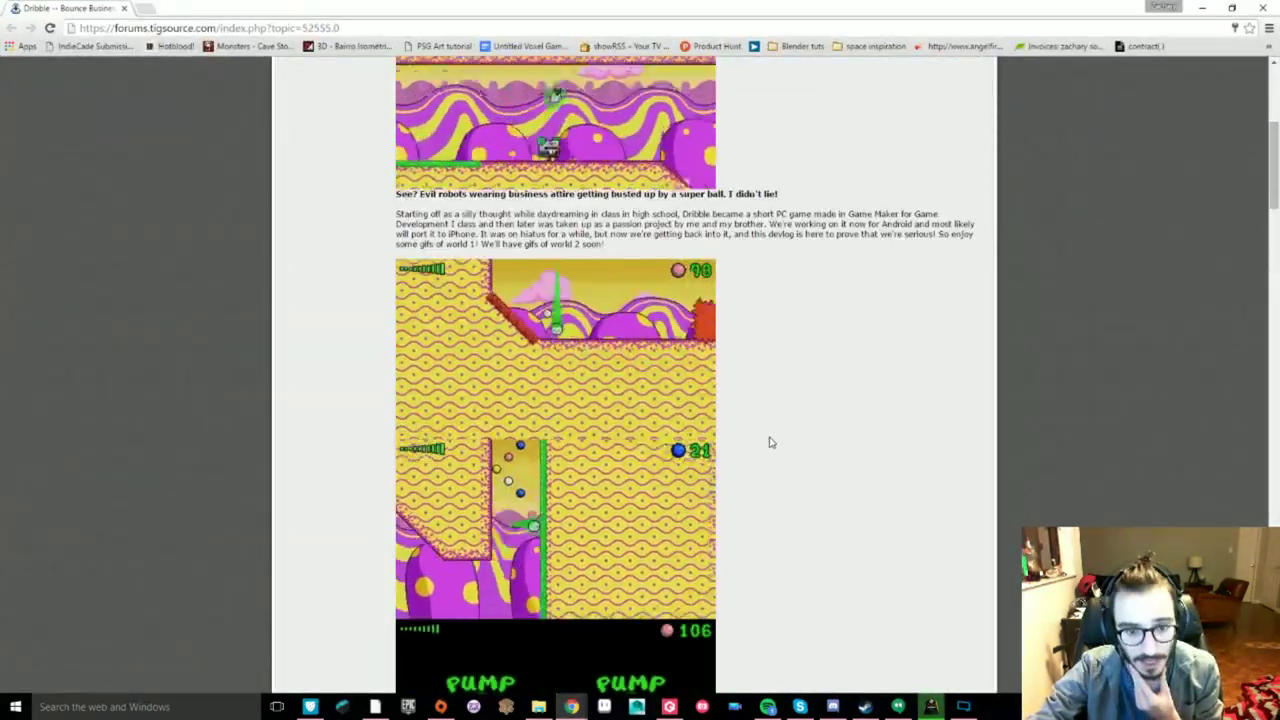
pyautogui.scroll(-5, 723, 472)
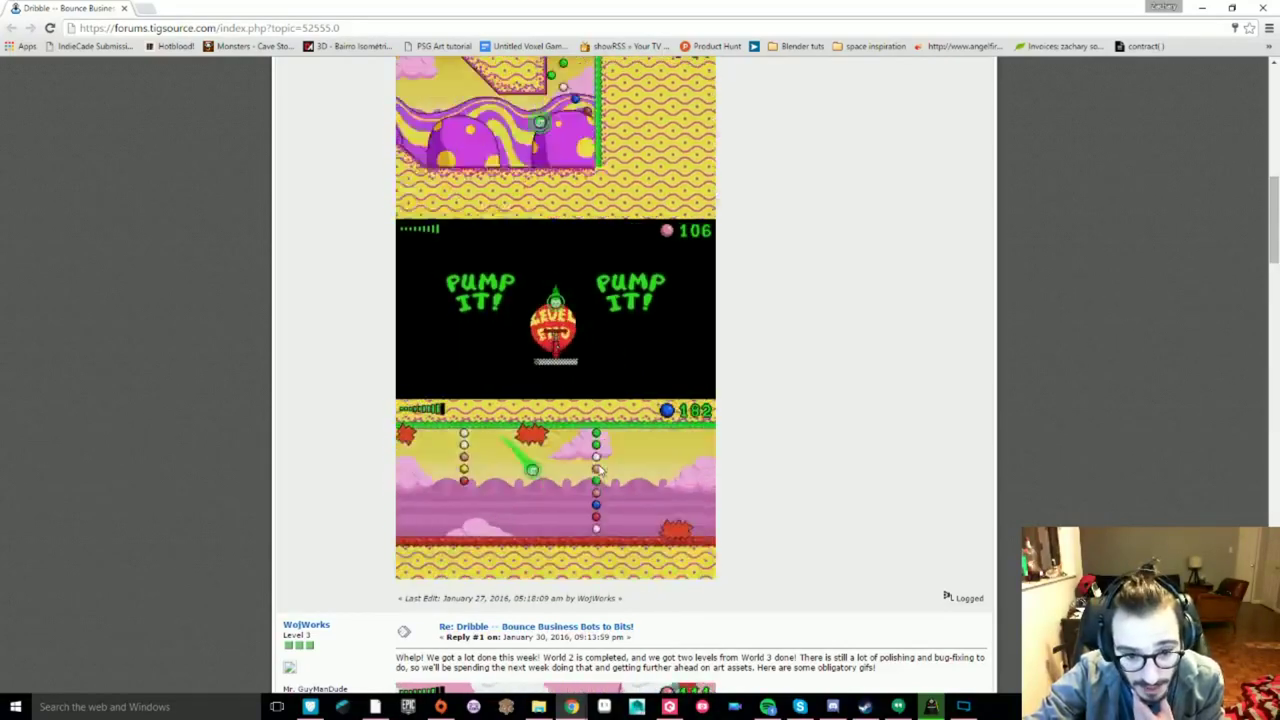
pyautogui.scroll(-5, 600, 470)
pyautogui.scroll(-4, 716, 483)
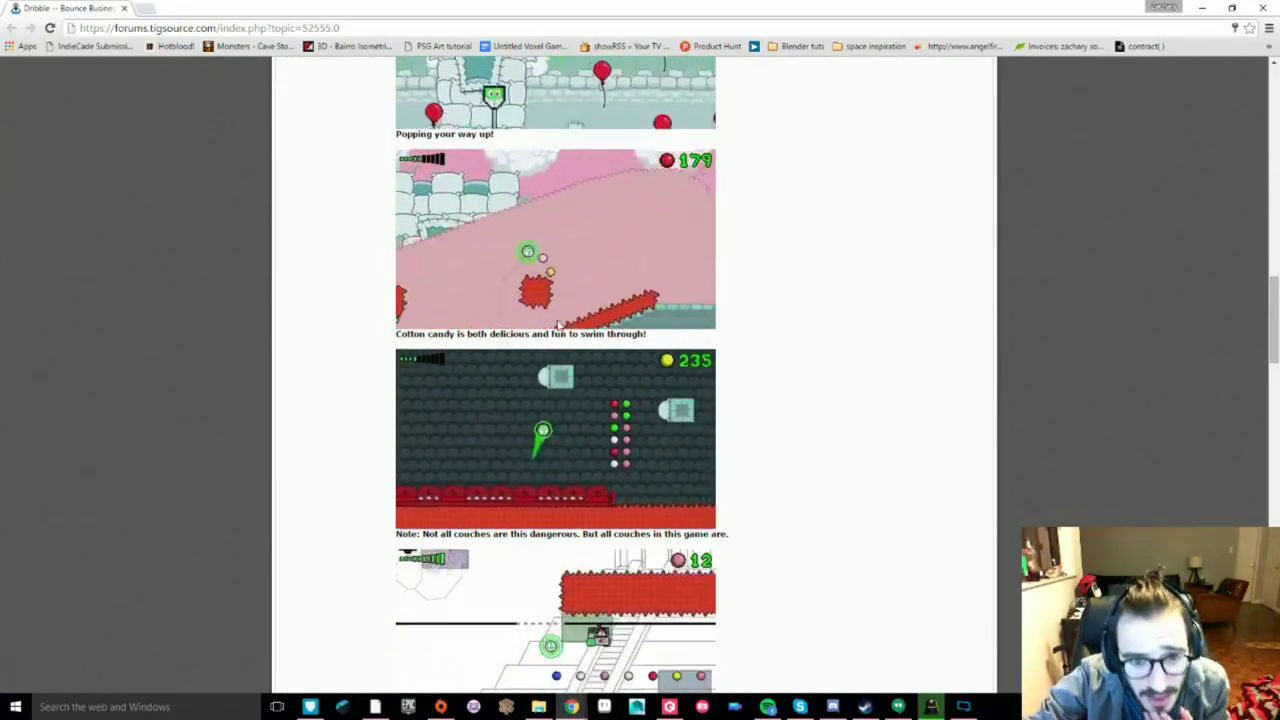
pyautogui.scroll(-3, 590, 330)
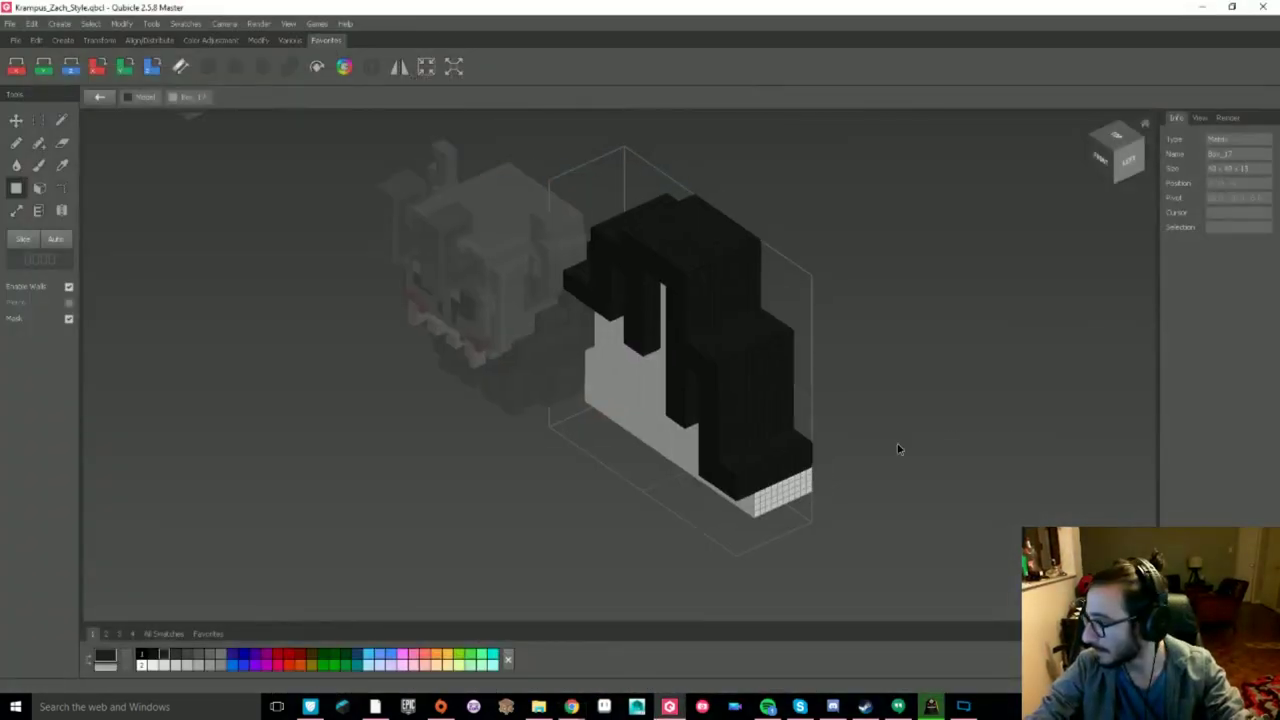
# - Back in Qubicle, recolour the wing's remaining white area dark grey with the fill tool
pyautogui.moveTo(899, 446); pyautogui.dragTo(887, 430, button='right')
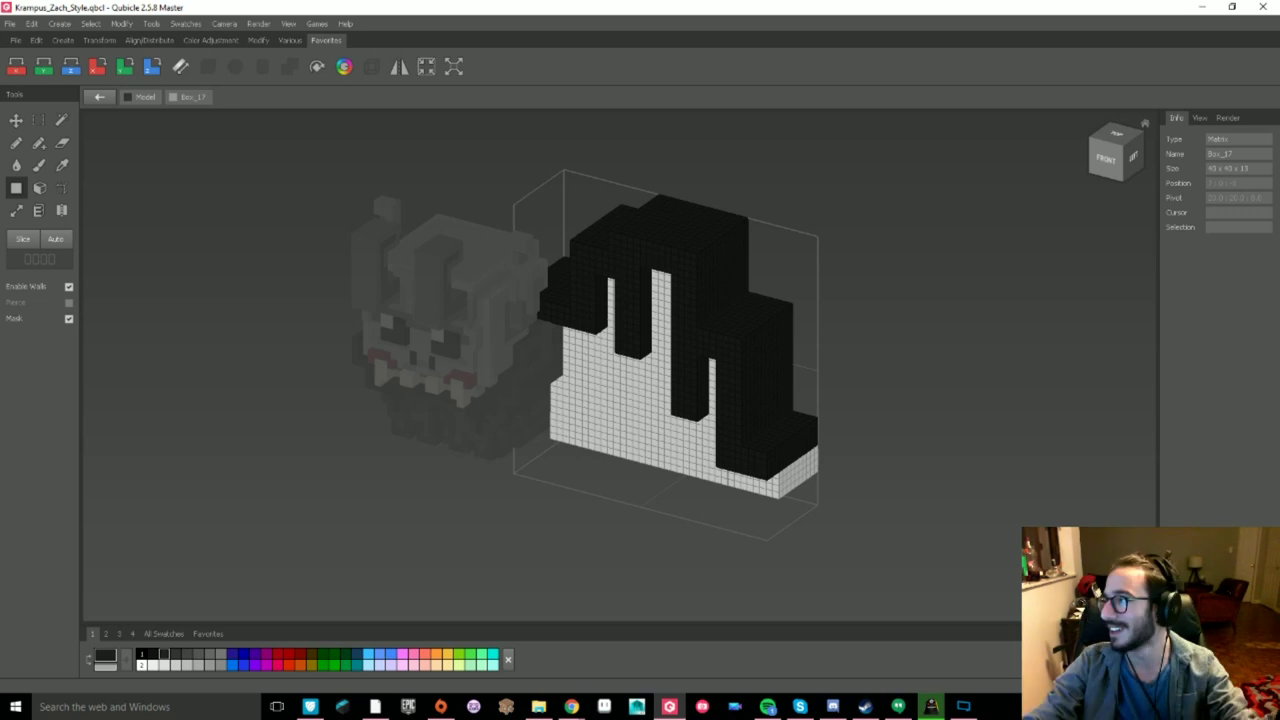
pyautogui.doubleClick(880, 466)
pyautogui.click(16, 121)
pyautogui.doubleClick(657, 463)
pyautogui.click(16, 166)
pyautogui.click(105, 656)
pyautogui.click(903, 294)
pyautogui.click(1011, 371)
pyautogui.click(650, 400)
# - Cut notches into the wing's lower edge and delete the bottom rows of its inner section
pyautogui.click(1113, 155)
pyautogui.click(38, 120)
pyautogui.scroll(4, 730, 486)
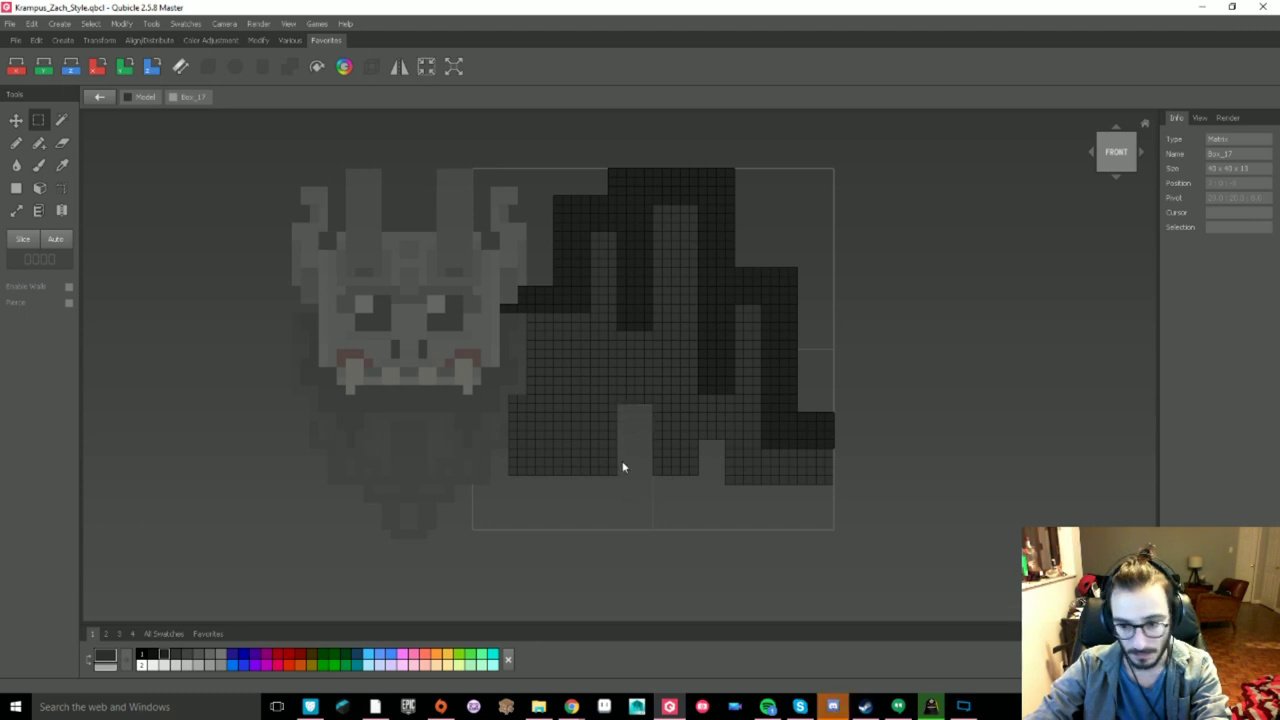
pyautogui.click(833, 706)
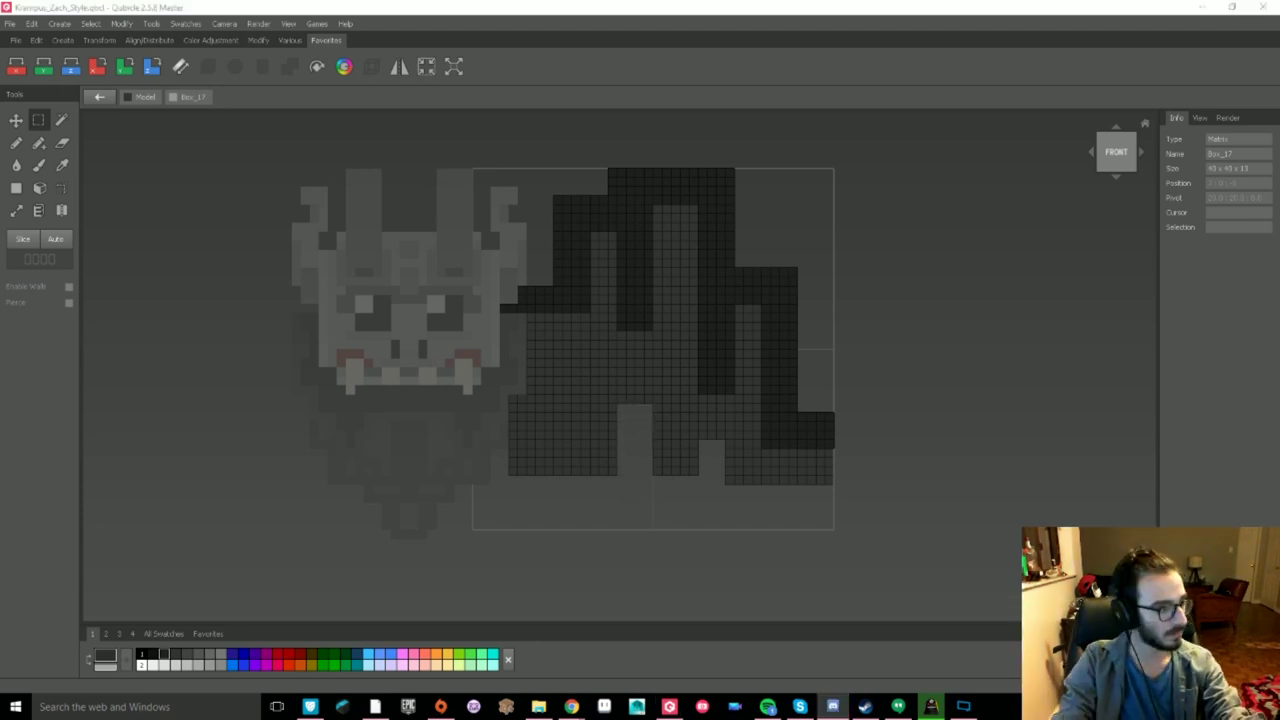
pyautogui.moveTo(649, 532); pyautogui.dragTo(503, 431)
pyautogui.press('Delete')
pyautogui.scroll(-4, 654, 408)
pyautogui.scroll(2, 811, 446)
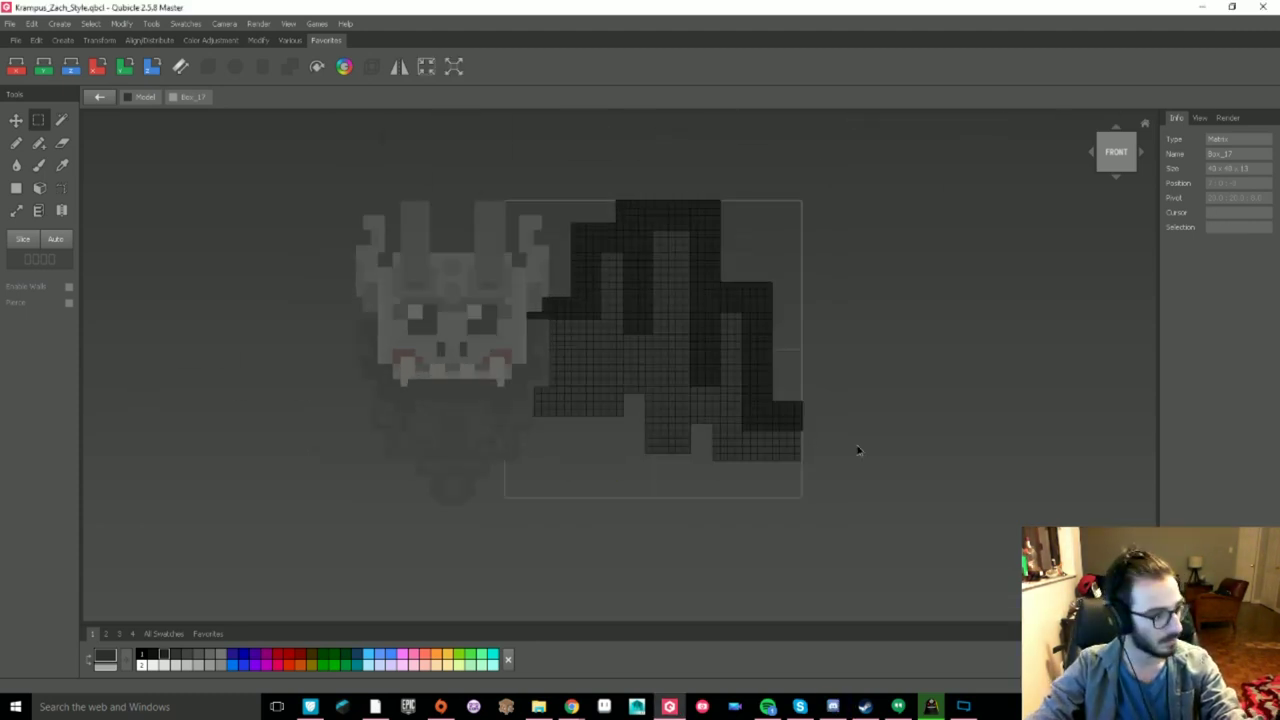
# - Thin the wing from the side by deleting its rear and front voxel layers
pyautogui.moveTo(811, 446); pyautogui.dragTo(660, 422, button='right')
pyautogui.scroll(-3, 660, 422)
pyautogui.click(1136, 153)
pyautogui.moveTo(668, 237); pyautogui.dragTo(803, 510)
pyautogui.press('Delete')
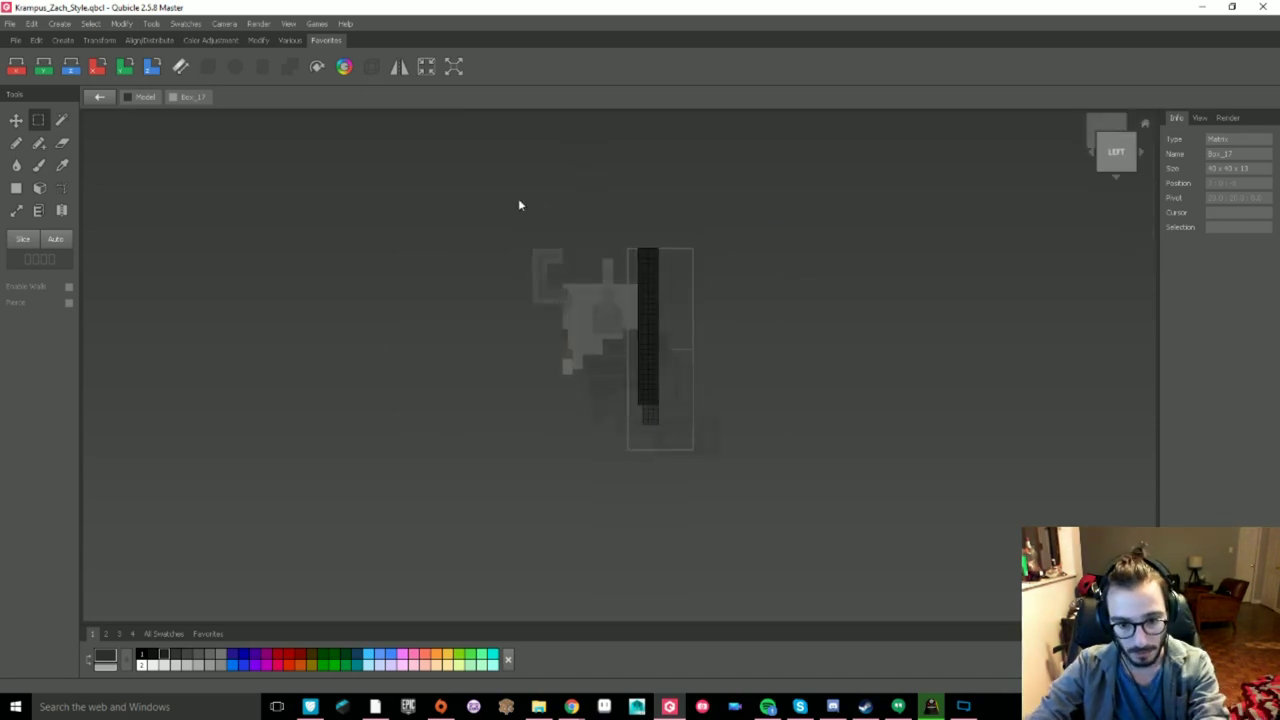
pyautogui.moveTo(505, 177); pyautogui.dragTo(610, 190, button='right')
pyautogui.scroll(1, 610, 190)
pyautogui.click(1134, 158)
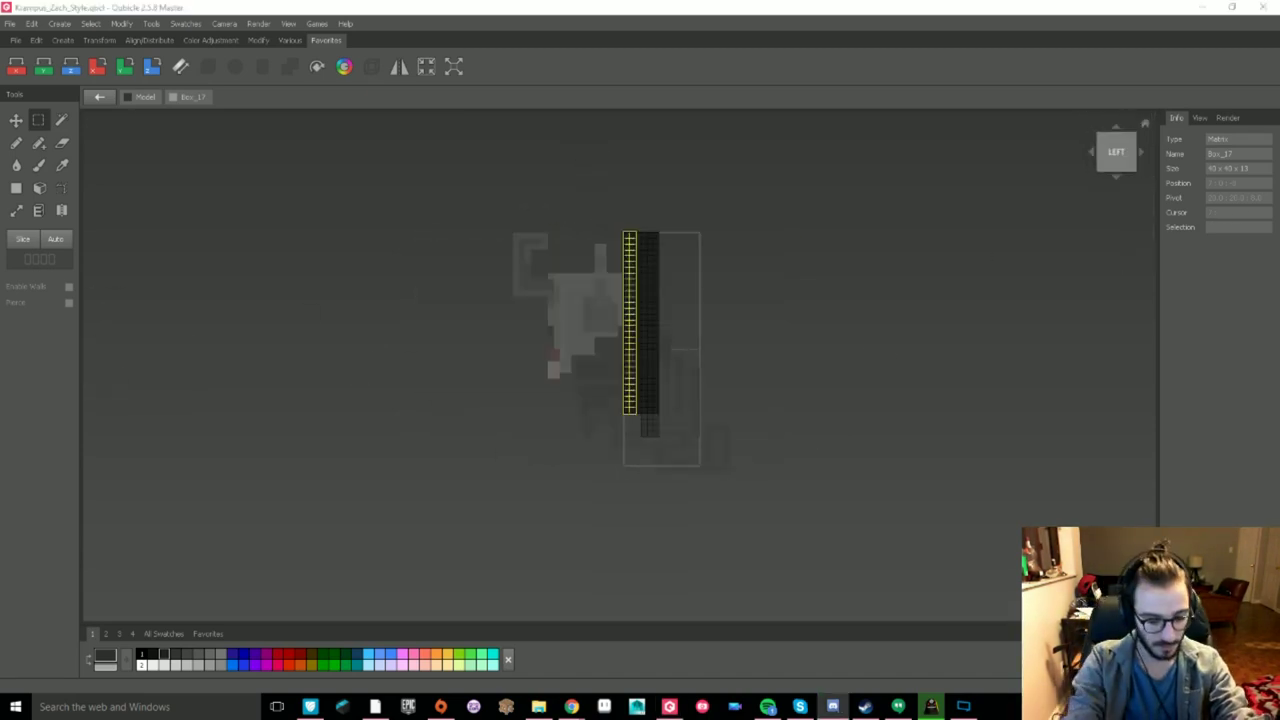
pyautogui.moveTo(634, 423); pyautogui.dragTo(575, 323)
pyautogui.press('Delete')
# - Pick a lighter grey and outline the edges of the dark grey membrane on the wing's front face
pyautogui.moveTo(640, 350); pyautogui.dragTo(860, 362, button='right')
pyautogui.scroll(3, 620, 320)
pyautogui.press('b')
pyautogui.click(105, 656)
pyautogui.click(897, 281)
pyautogui.click(1011, 371)
pyautogui.click(608, 360)
pyautogui.keyDown('shift'); pyautogui.click(608, 213); pyautogui.keyUp('shift')
pyautogui.keyDown('shift'); pyautogui.click(649, 213); pyautogui.keyUp('shift')
pyautogui.keyDown('shift'); pyautogui.click(650, 436); pyautogui.keyUp('shift')
pyautogui.keyDown('shift'); pyautogui.click(704, 436); pyautogui.keyUp('shift')
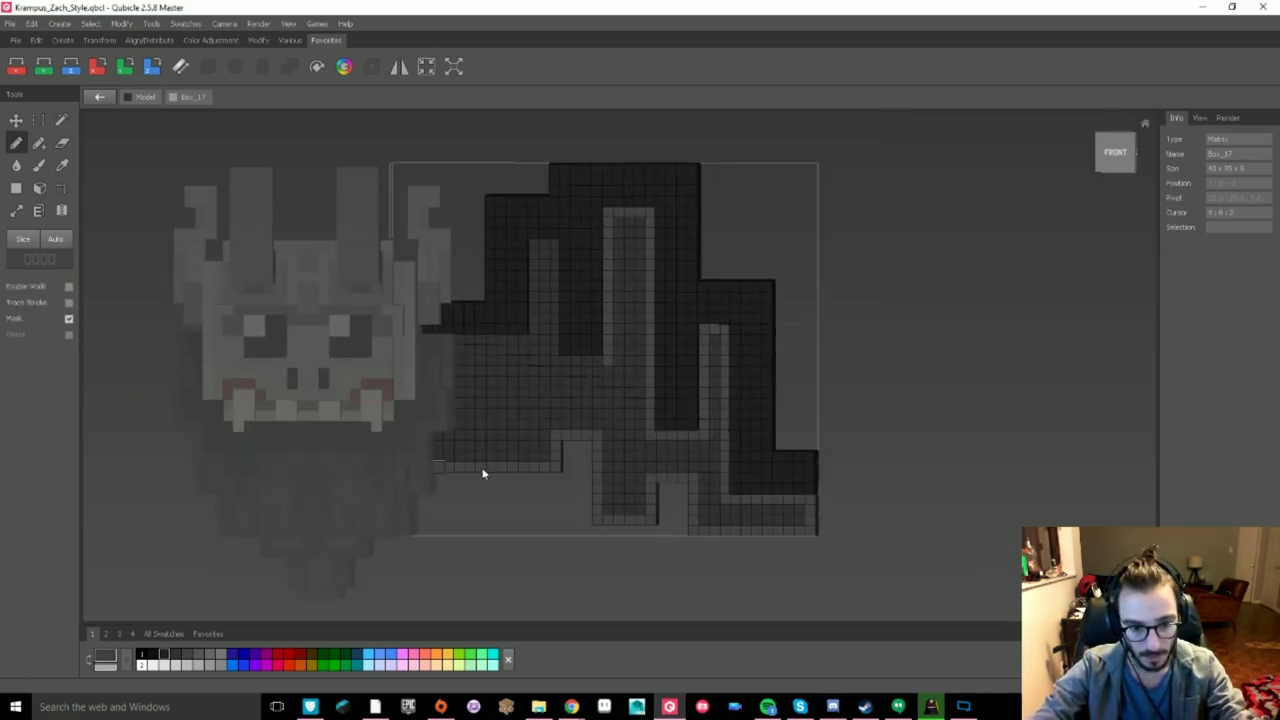
pyautogui.scroll(-1, 885, 405)
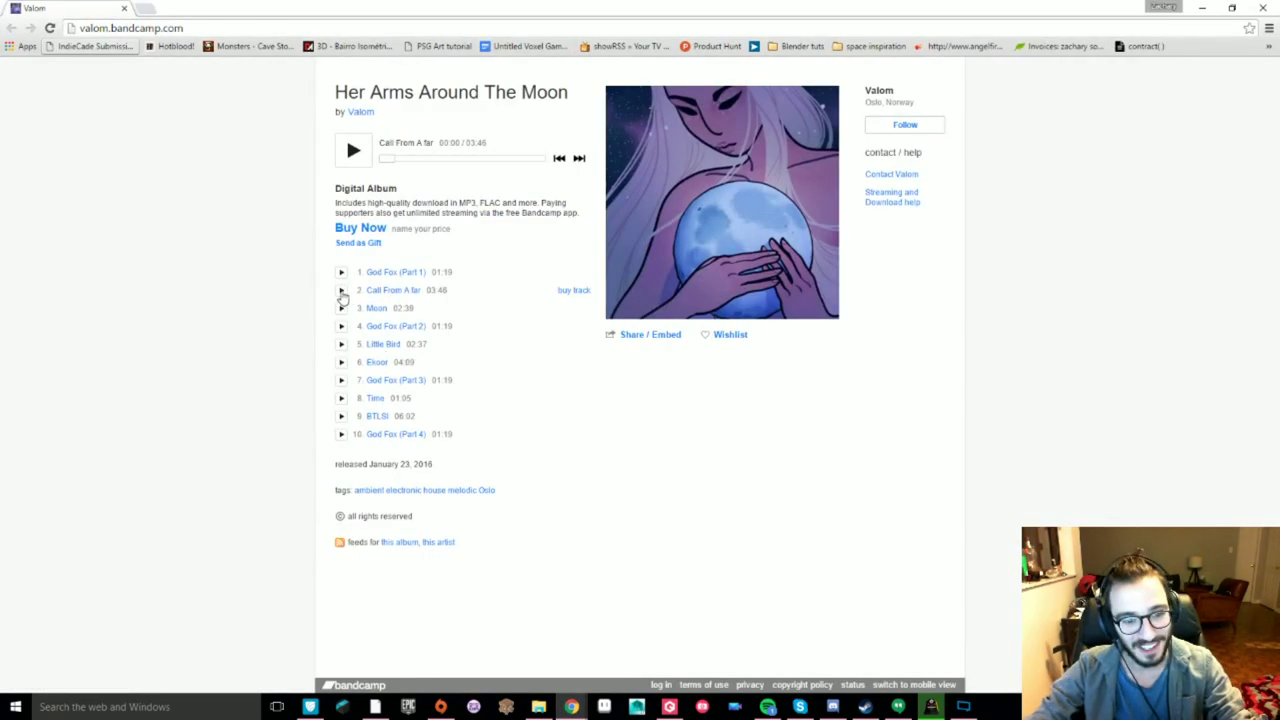
# - Play the track "Call From A far" on the Bandcamp page, lower the volume, and return to Qubicle
pyautogui.click(341, 292)
pyautogui.press('XF86AudioLowerVolume')
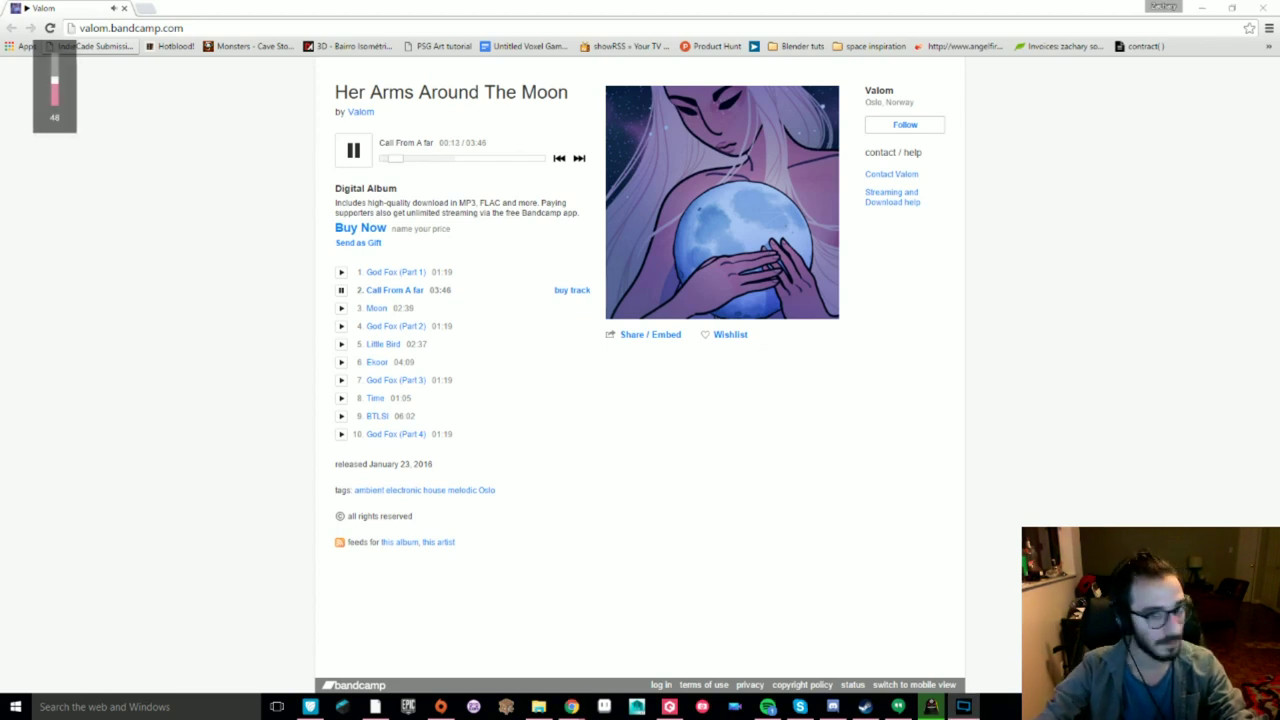
pyautogui.hotkey('alt', 'Tab')
# - Choose a darker black and outline the edges of the wing's black fingers on the front face
pyautogui.press('Tab')
pyautogui.scroll(-5, 788, 451)
pyautogui.press('Tab')
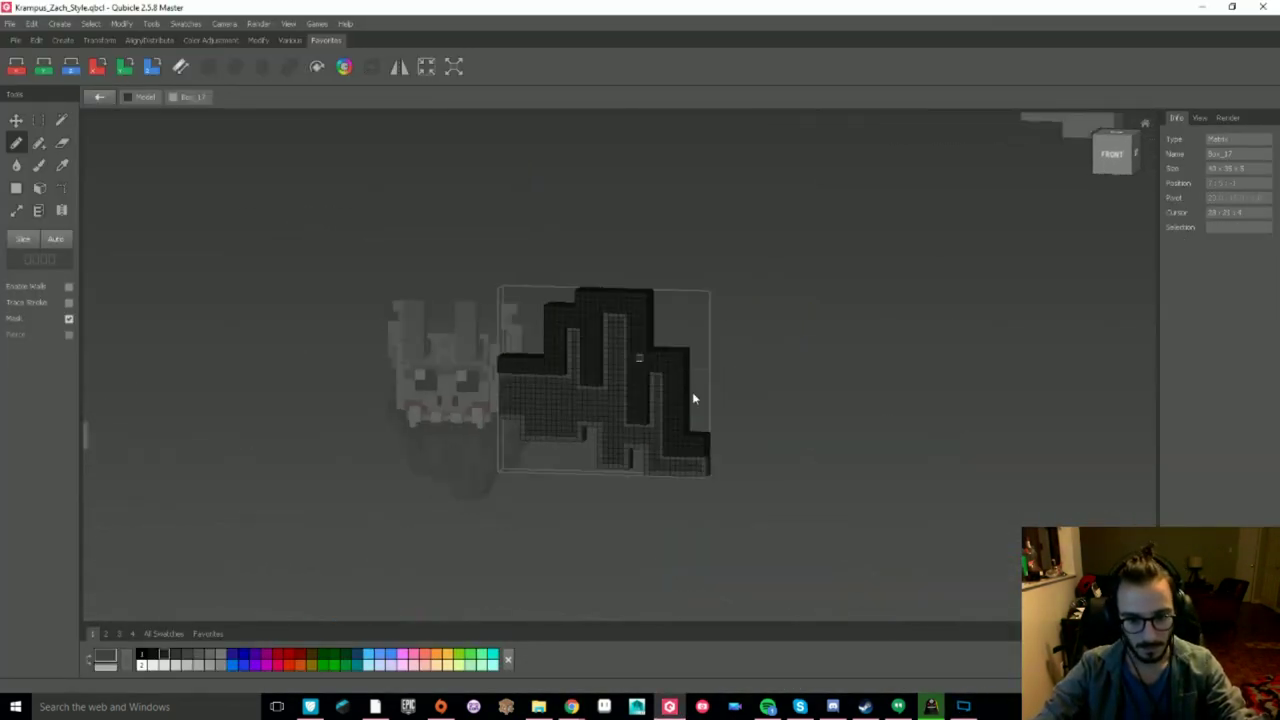
pyautogui.click(106, 656)
pyautogui.click(1011, 372)
pyautogui.scroll(5, 803, 520)
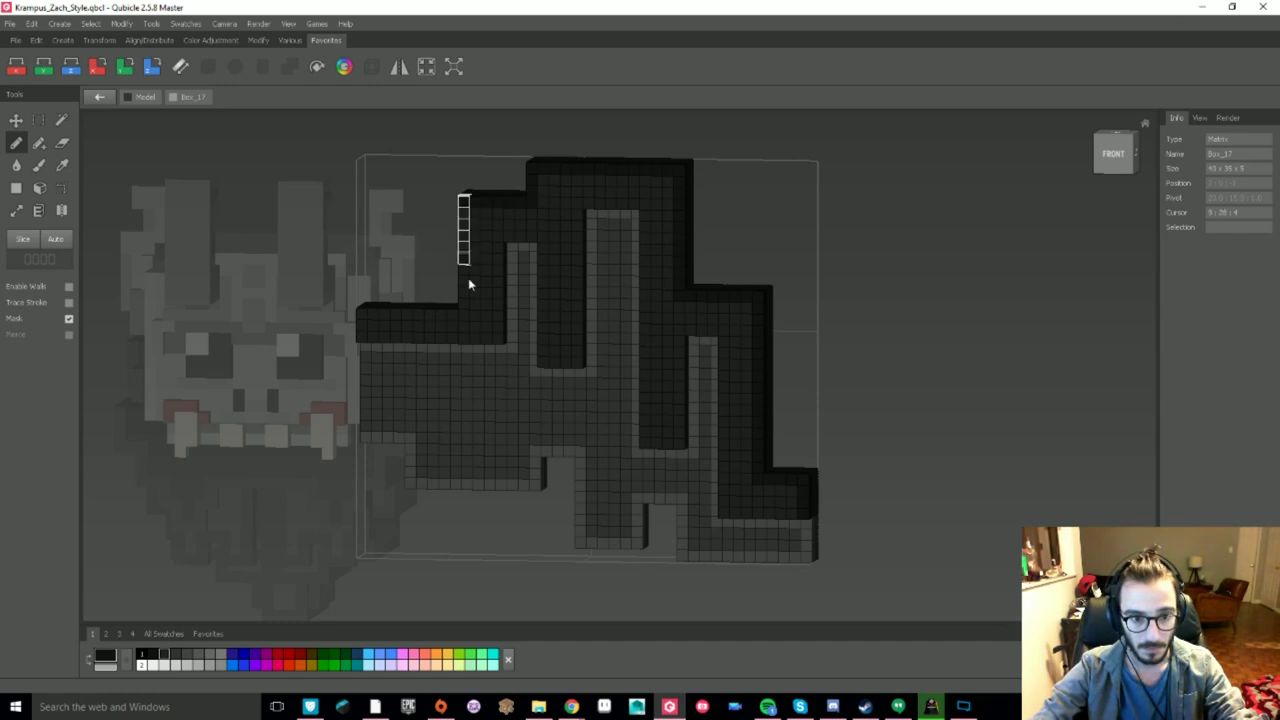
pyautogui.moveTo(581, 204); pyautogui.dragTo(580, 202)
pyautogui.moveTo(643, 204); pyautogui.dragTo(643, 444)
pyautogui.moveTo(723, 342); pyautogui.dragTo(723, 514)
pyautogui.scroll(-3, 970, 457)
# - Extend the darker black outline over the wing's outer side and along its stepped top edges
pyautogui.press('Tab')
pyautogui.moveTo(970, 457)
pyautogui.mouseDown(button='right')
pyautogui.moveTo(761, 457)
pyautogui.moveTo(590, 393)
pyautogui.moveTo(823, 426)
pyautogui.moveTo(476, 521)
pyautogui.mouseUp(button='right')
pyautogui.press('Tab')
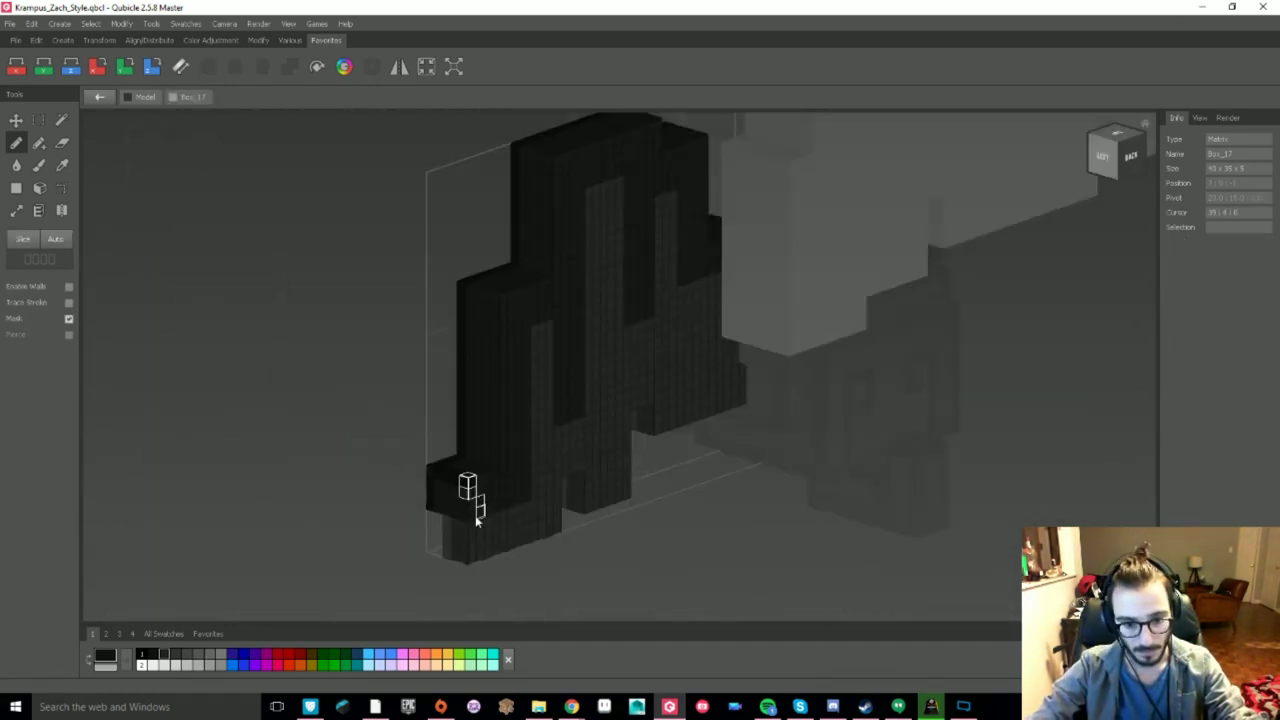
pyautogui.moveTo(503, 296); pyautogui.dragTo(497, 438, button='right')
pyautogui.moveTo(497, 438); pyautogui.dragTo(571, 249)
pyautogui.moveTo(571, 249); pyautogui.dragTo(492, 344, button='right')
pyautogui.moveTo(492, 344); pyautogui.dragTo(734, 308)
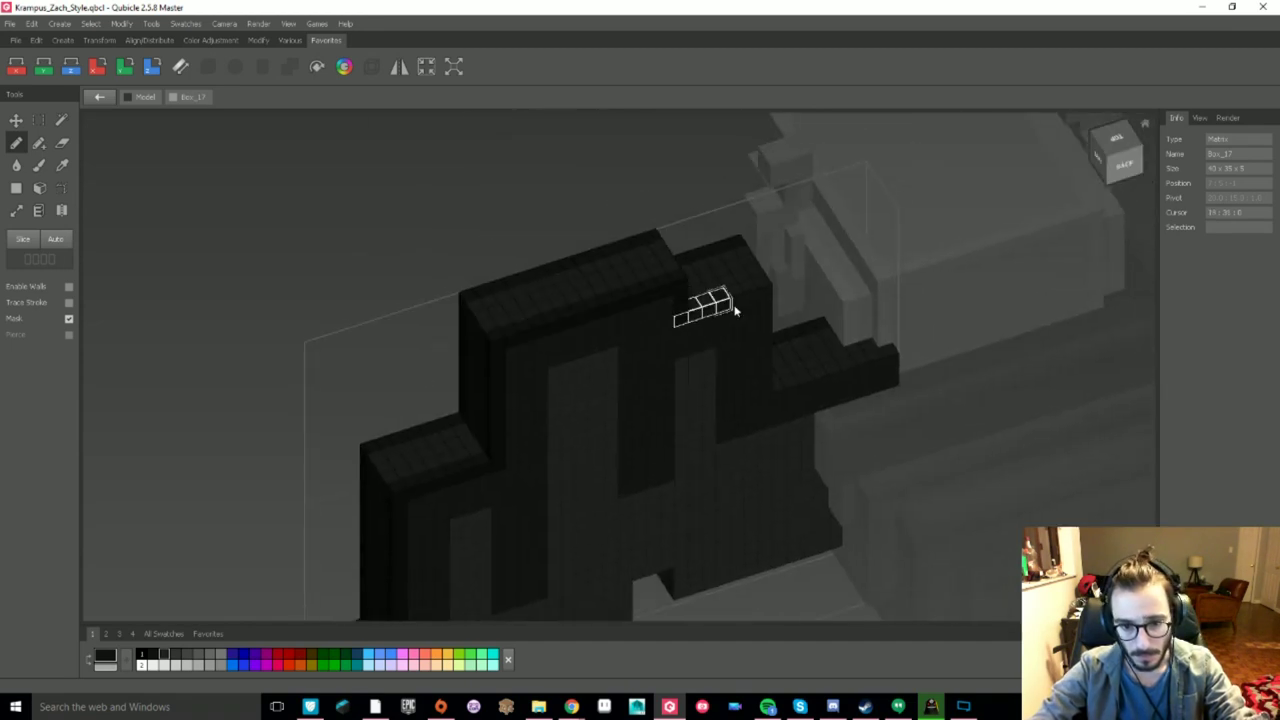
pyautogui.moveTo(468, 305); pyautogui.dragTo(769, 293, button='right')
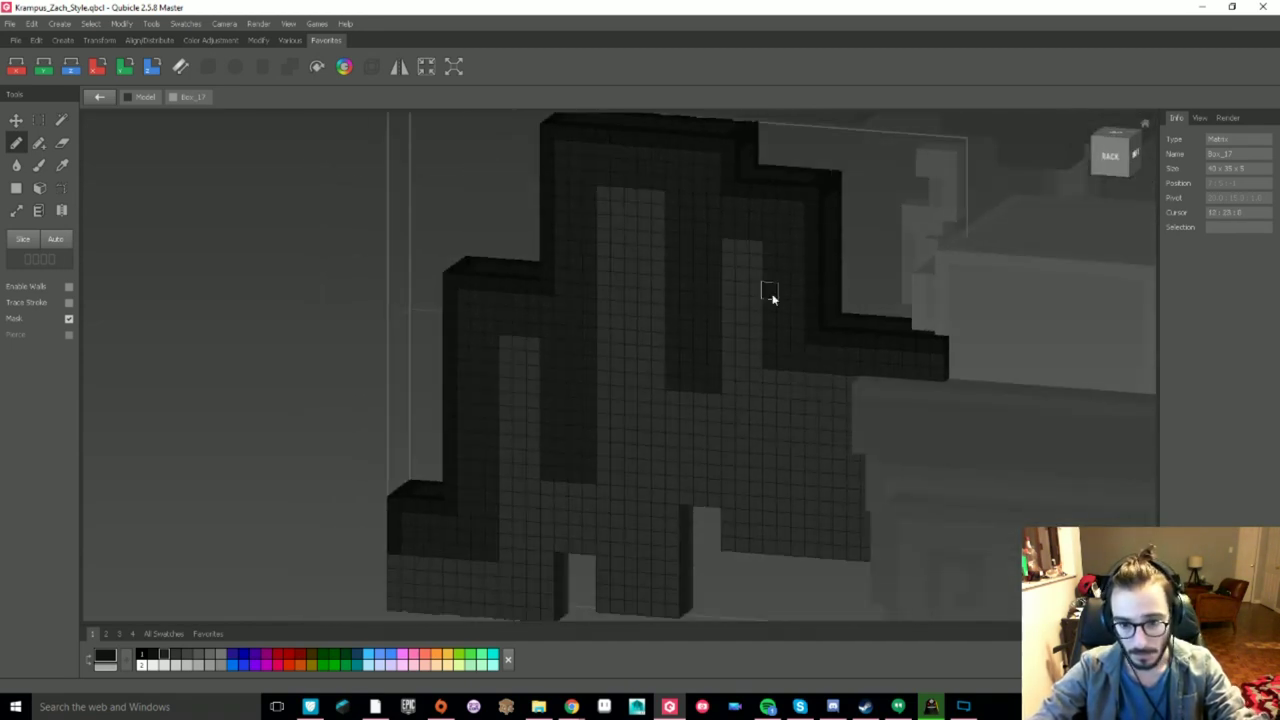
# - Outline the edges of the black fingers on the wing's back face in darker black
pyautogui.moveTo(675, 386); pyautogui.dragTo(547, 474)
pyautogui.moveTo(405, 555); pyautogui.dragTo(768, 361, button='right')
pyautogui.moveTo(768, 361); pyautogui.dragTo(940, 378)
pyautogui.scroll(-3, 914, 460)
pyautogui.moveTo(914, 460)
pyautogui.mouseDown(button='right')
pyautogui.moveTo(590, 526)
pyautogui.moveTo(385, 510)
pyautogui.mouseUp(button='right')
pyautogui.moveTo(385, 510)
pyautogui.mouseDown()
pyautogui.moveTo(484, 512)
pyautogui.moveTo(545, 430)
pyautogui.moveTo(611, 166)
pyautogui.moveTo(700, 197)
pyautogui.mouseUp()
pyautogui.press('Tab')
pyautogui.moveTo(855, 315)
pyautogui.mouseDown(button='right')
pyautogui.moveTo(594, 440)
pyautogui.moveTo(720, 400)
pyautogui.mouseUp(button='right')
pyautogui.press('Tab')
# - Fill the wing's back face with a single dark colour and outline its outer edge in darker black
pyautogui.press('r')
pyautogui.moveTo(628, 180)
pyautogui.mouseDown()
pyautogui.moveTo(651, 320)
pyautogui.moveTo(636, 490)
pyautogui.mouseUp()
pyautogui.moveTo(636, 490); pyautogui.dragTo(700, 500, button='right')
pyautogui.scroll(2, 698, 500)
pyautogui.press('p')
pyautogui.keyDown('alt'); pyautogui.click(572, 549); pyautogui.keyUp('alt')
pyautogui.moveTo(572, 549); pyautogui.dragTo(425, 535, button='right')
pyautogui.moveTo(425, 535); pyautogui.dragTo(728, 399)
pyautogui.moveTo(931, 371); pyautogui.dragTo(930, 217)
pyautogui.moveTo(930, 217); pyautogui.dragTo(924, 368, button='middle')
pyautogui.moveTo(924, 368); pyautogui.dragTo(812, 367)
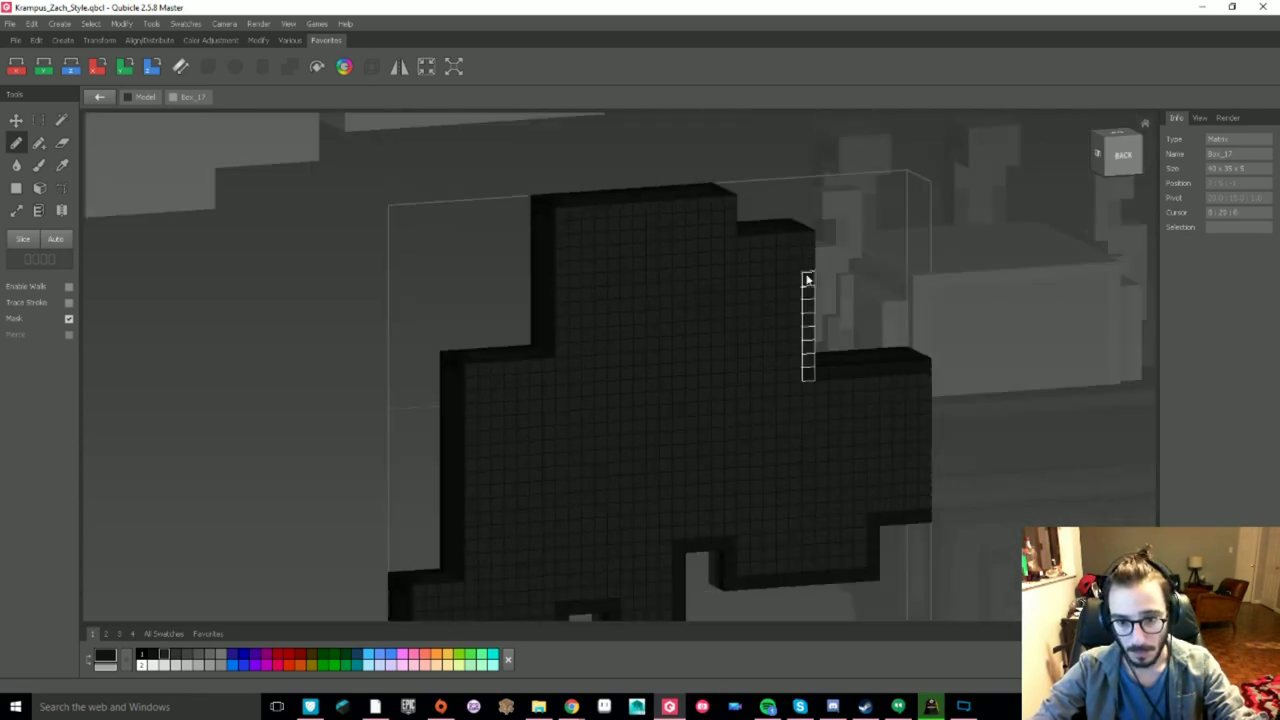
pyautogui.moveTo(567, 227); pyautogui.dragTo(425, 590)
# - Touch up the dark edge voxels around the notches at the wing's lower edge
pyautogui.moveTo(508, 503)
pyautogui.mouseDown(button='right')
pyautogui.moveTo(891, 446)
pyautogui.moveTo(474, 526)
pyautogui.moveTo(859, 562)
pyautogui.moveTo(643, 480)
pyautogui.moveTo(597, 540)
pyautogui.moveTo(620, 520)
pyautogui.mouseUp(button='right')
pyautogui.scroll(-2, 474, 526)
pyautogui.press('Tab')
pyautogui.scroll(3, 643, 480)
pyautogui.press('Tab')
pyautogui.moveTo(577, 535); pyautogui.dragTo(577, 506)
pyautogui.press('Tab')
pyautogui.moveTo(577, 506)
pyautogui.mouseDown(button='right')
pyautogui.moveTo(678, 538)
pyautogui.moveTo(485, 486)
pyautogui.mouseUp(button='right')
pyautogui.press('Tab')
pyautogui.moveTo(482, 486); pyautogui.dragTo(481, 512)
pyautogui.moveTo(481, 512); pyautogui.dragTo(764, 494, button='right')
# - Leave the wing's voxel editing and place a mirrored copy of the wing on the opposite side of the body
pyautogui.scroll(-3, 764, 494)
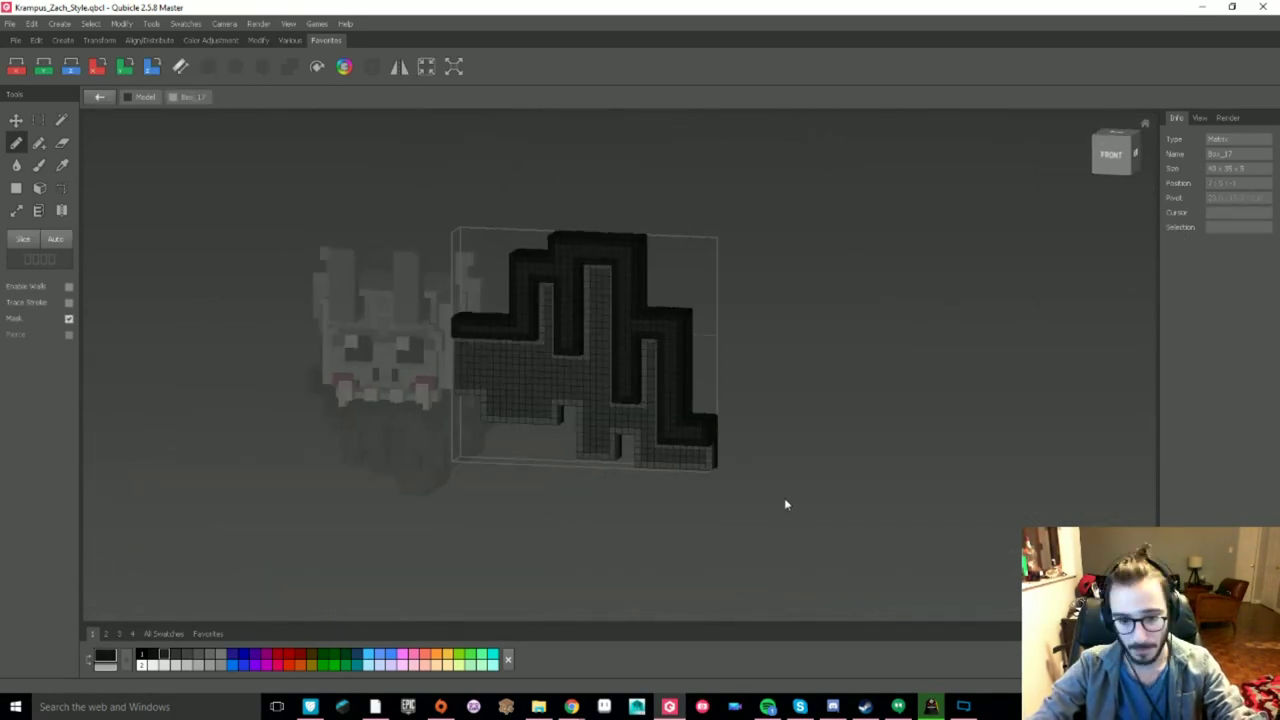
pyautogui.scroll(3, 788, 514)
pyautogui.press('Tab')
pyautogui.scroll(-3, 741, 394)
pyautogui.click(14, 128)
pyautogui.moveTo(828, 384); pyautogui.dragTo(437, 384)
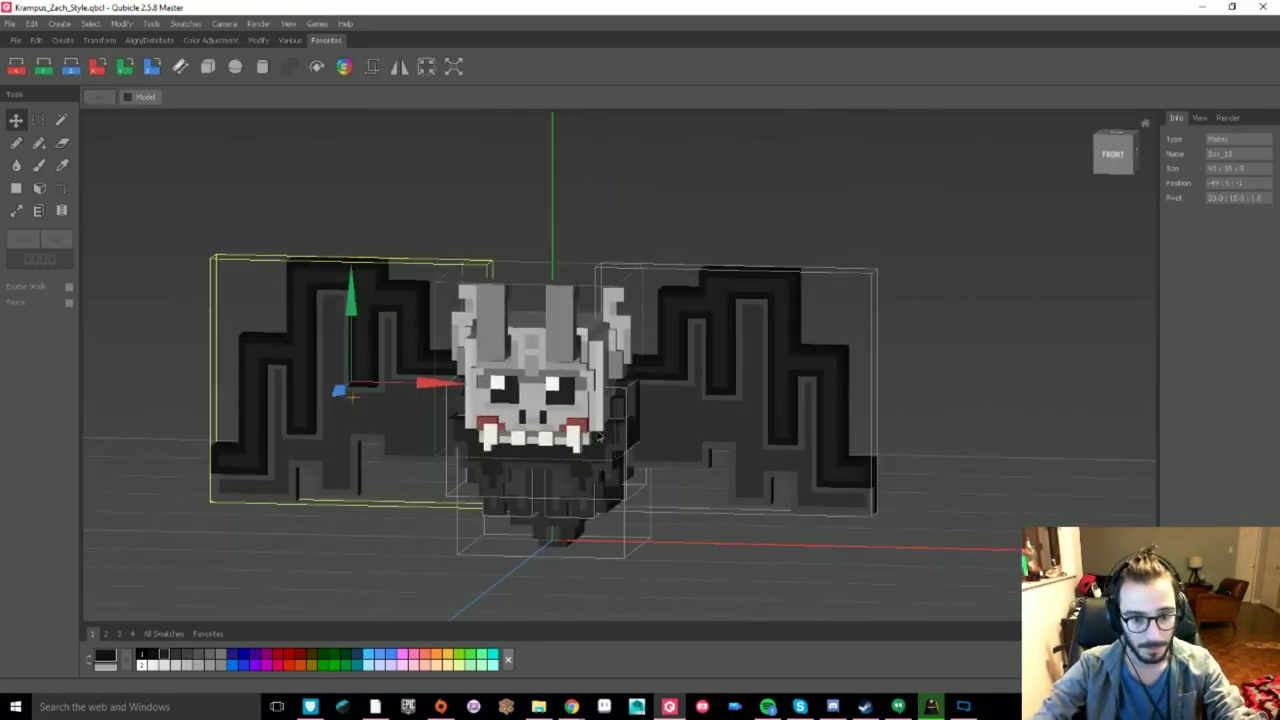
# - Select the wing and nudge it slightly into place against the body
pyautogui.moveTo(700, 330); pyautogui.dragTo(768, 448, button='right')
pyautogui.scroll(-5, 766, 461)
pyautogui.click(766, 463)
pyautogui.click(1127, 160)
pyautogui.scroll(5, 820, 400)
pyautogui.click(800, 425)
pyautogui.moveTo(830, 432); pyautogui.dragTo(810, 432)
pyautogui.moveTo(997, 478); pyautogui.dragTo(960, 480, button='right')
# - Select the Krampus parts and export them as Krampus_Zach_Style in Voxlap VOX format to the MagicaVoxel-0.97.2 vox folder
pyautogui.scroll(-4, 800, 430)
pyautogui.click(39, 120)
pyautogui.moveTo(300, 280); pyautogui.dragTo(790, 555)
pyautogui.click(10, 24)
pyautogui.click(34, 200)
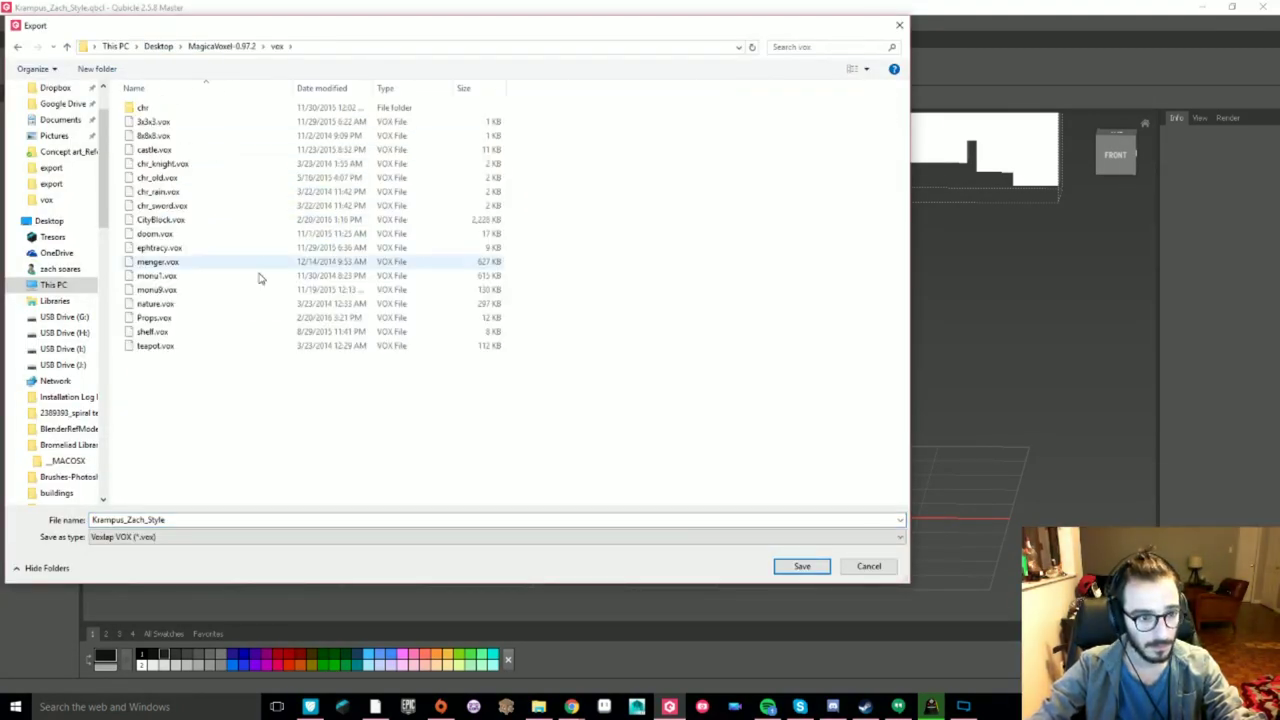
pyautogui.click(803, 566)
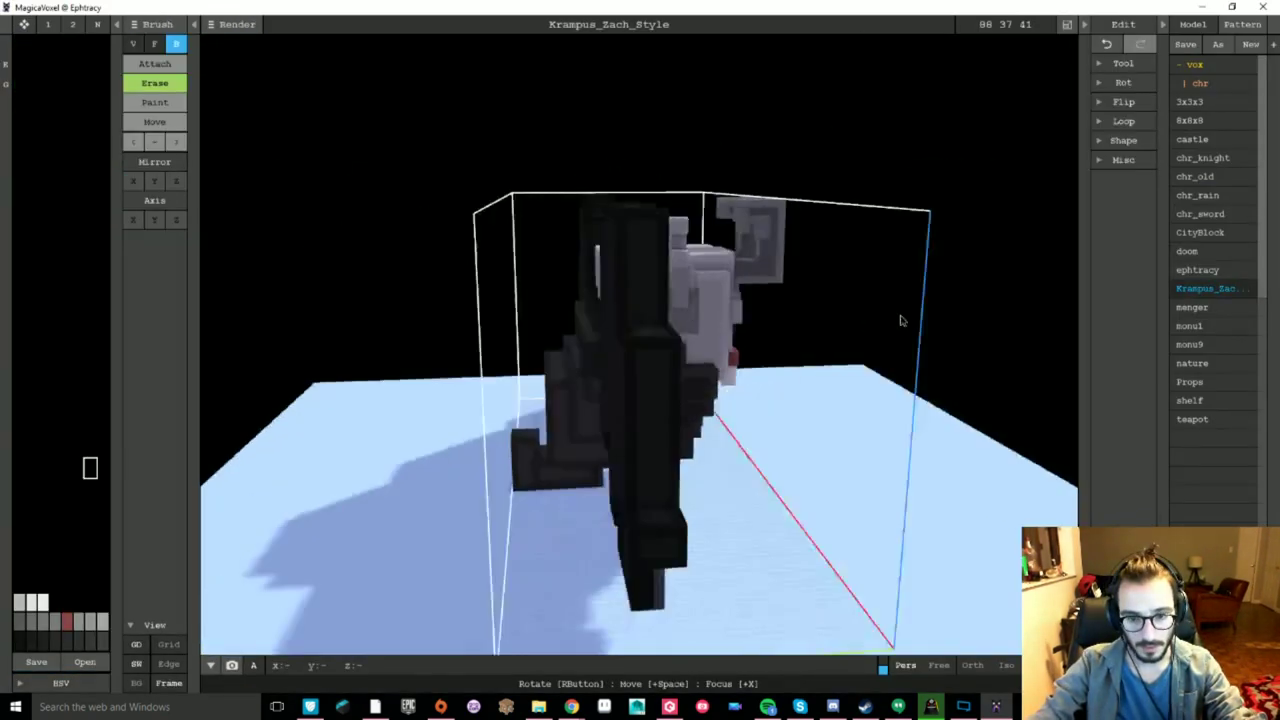
# - In MagicaVoxel, turn the Krampus to a slightly angled front view, render it, and save the image
pyautogui.moveTo(900, 314); pyautogui.dragTo(1022, 457, button='right')
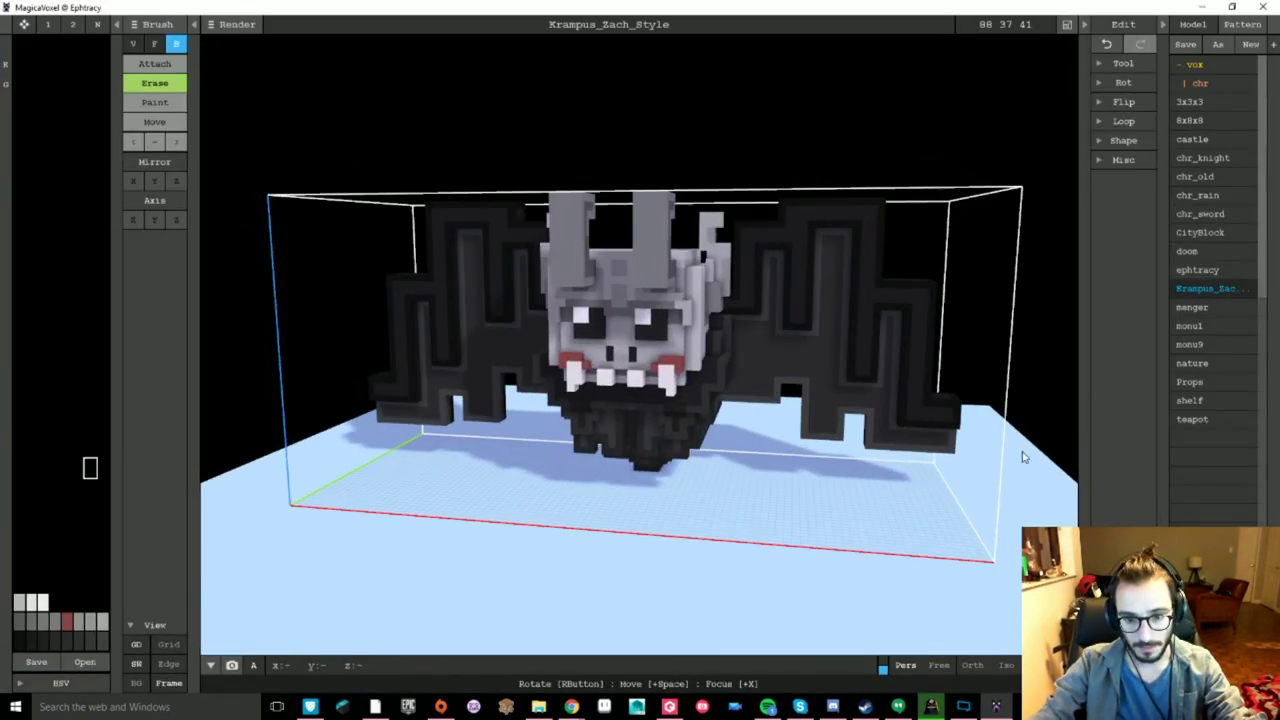
pyautogui.click(237, 24)
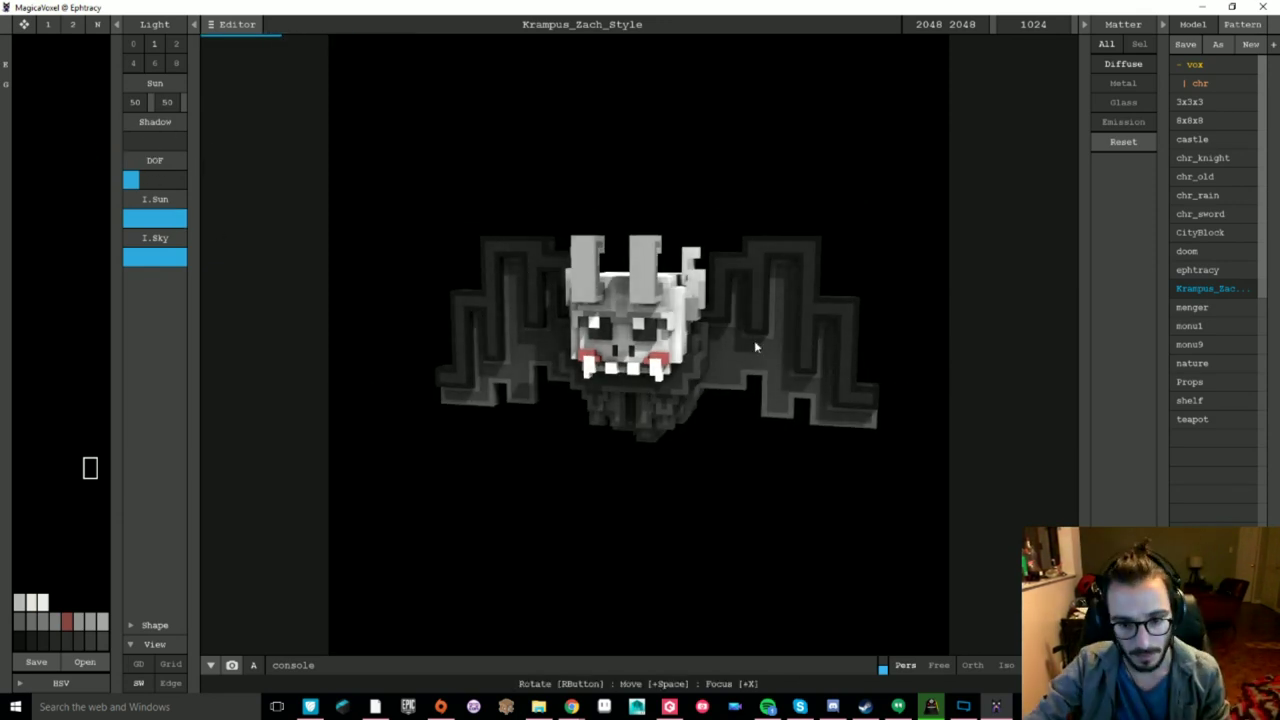
pyautogui.moveTo(848, 444)
pyautogui.mouseDown(button='right')
pyautogui.moveTo(786, 444)
pyautogui.moveTo(848, 444)
pyautogui.mouseUp(button='right')
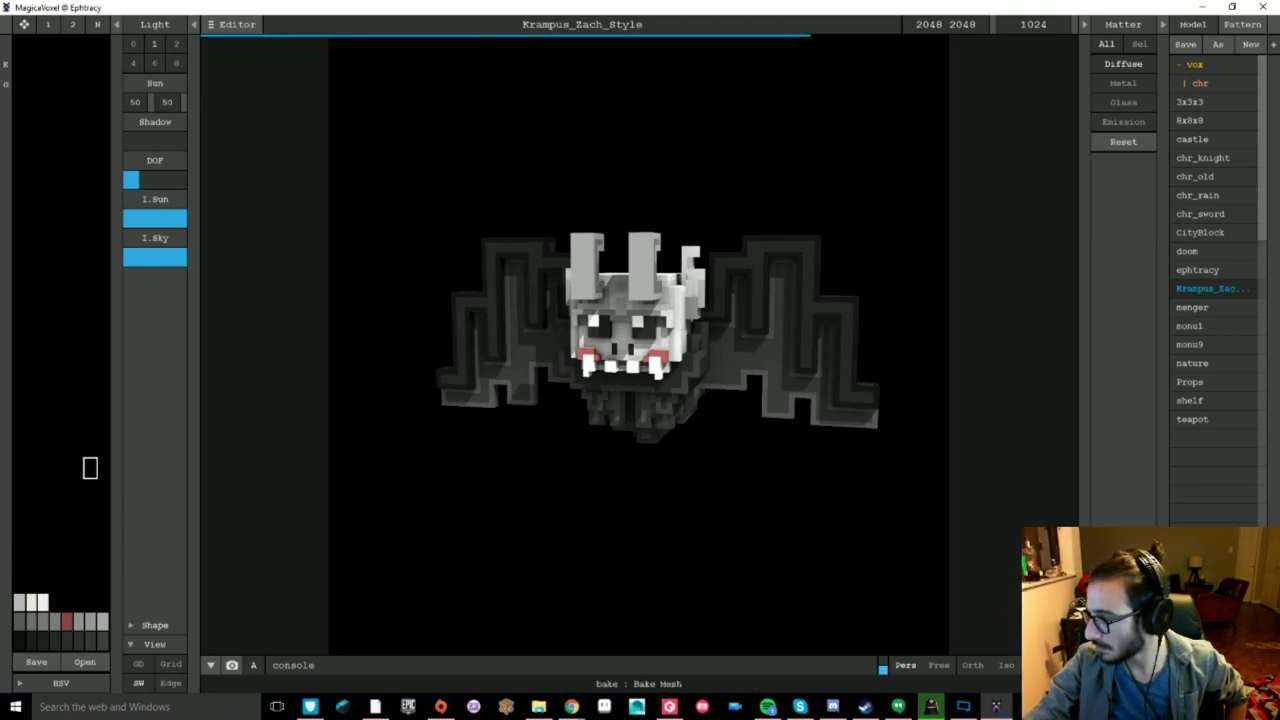
pyautogui.click(232, 665)
pyautogui.press('Return')
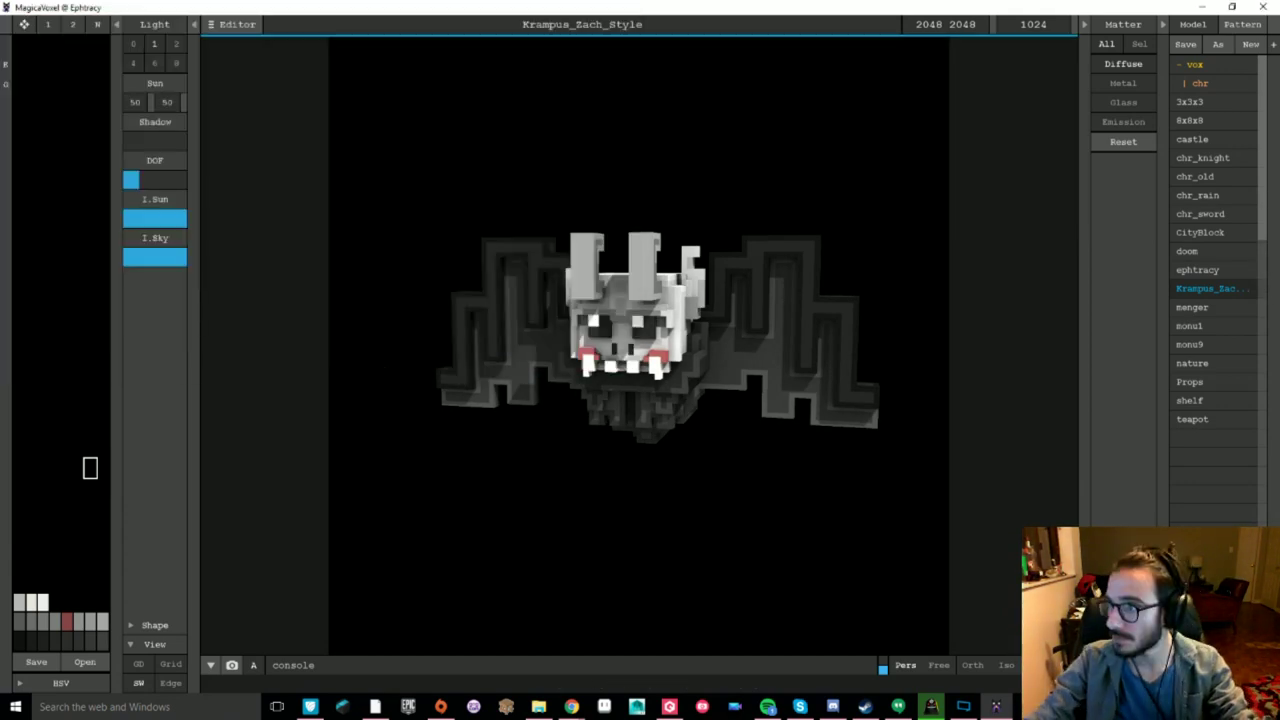
# - Switch to Chrome, go to sketchfab.com, and upload the Krampus model file under the name Krampus Personal style
pyautogui.click(571, 706)
pyautogui.write('sketchfab.com')
pyautogui.press('Return')
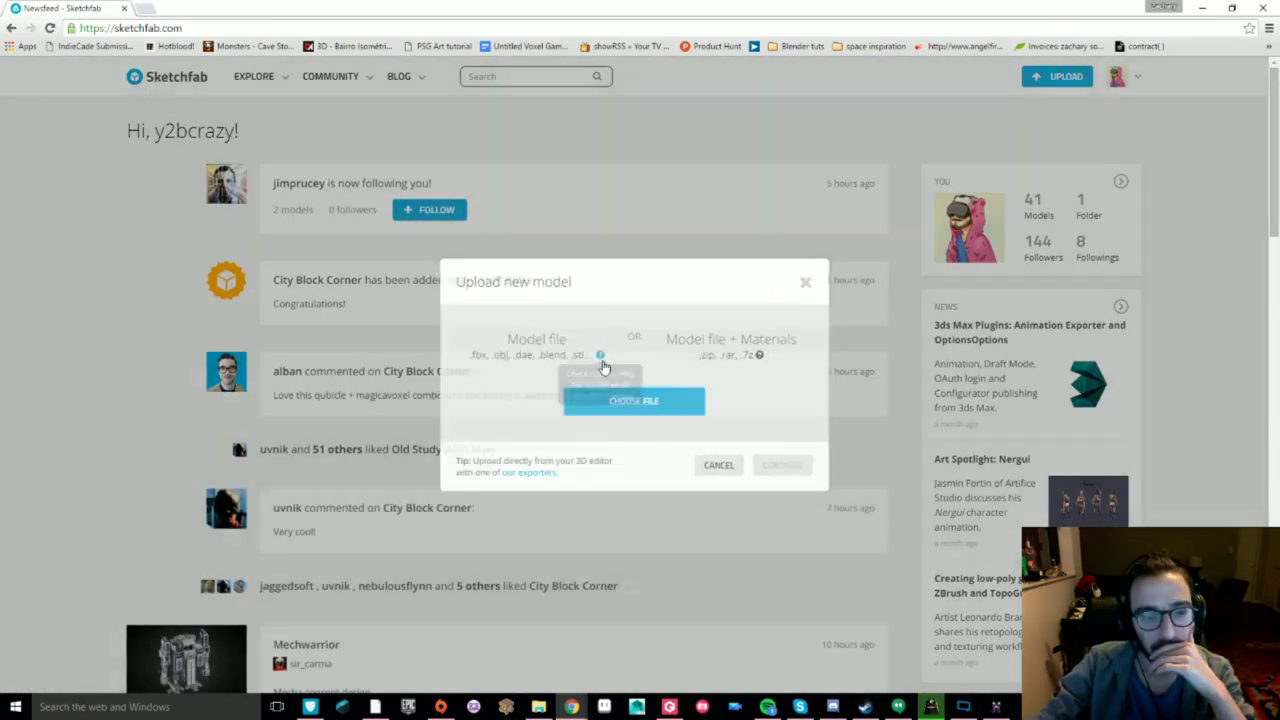
pyautogui.click(634, 401)
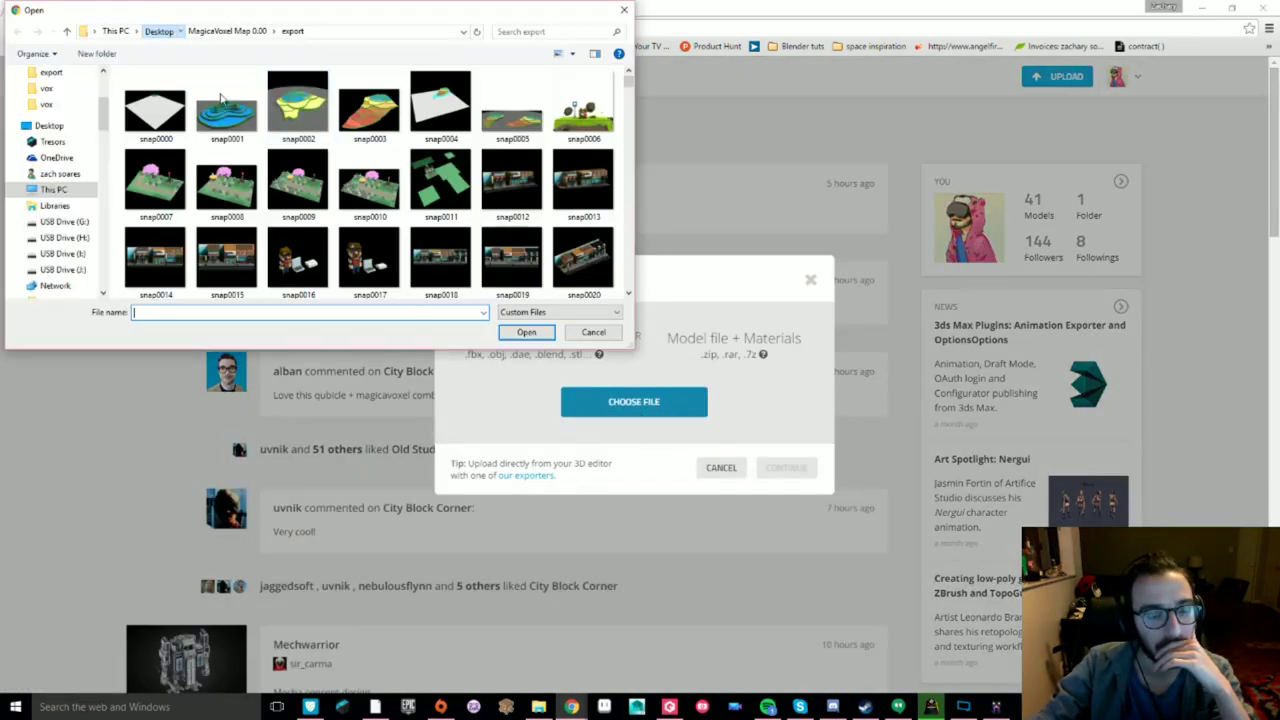
pyautogui.doubleClick(303, 105)
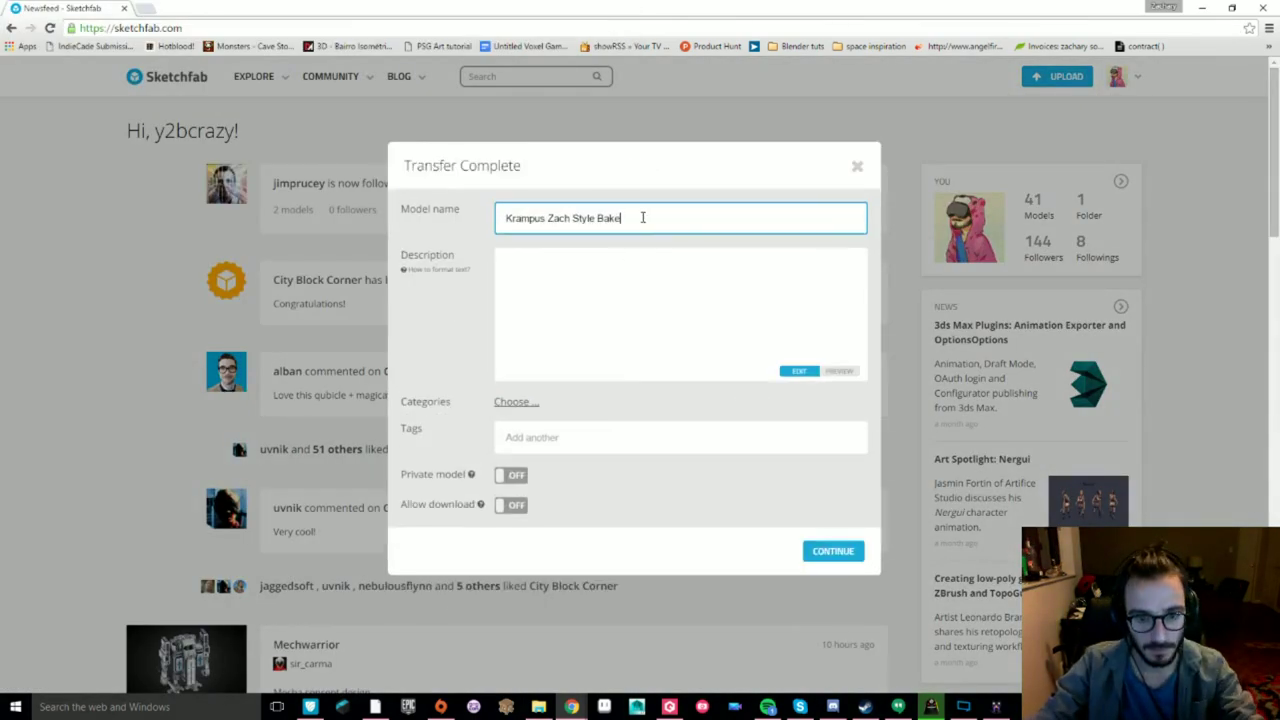
pyautogui.click(832, 551)
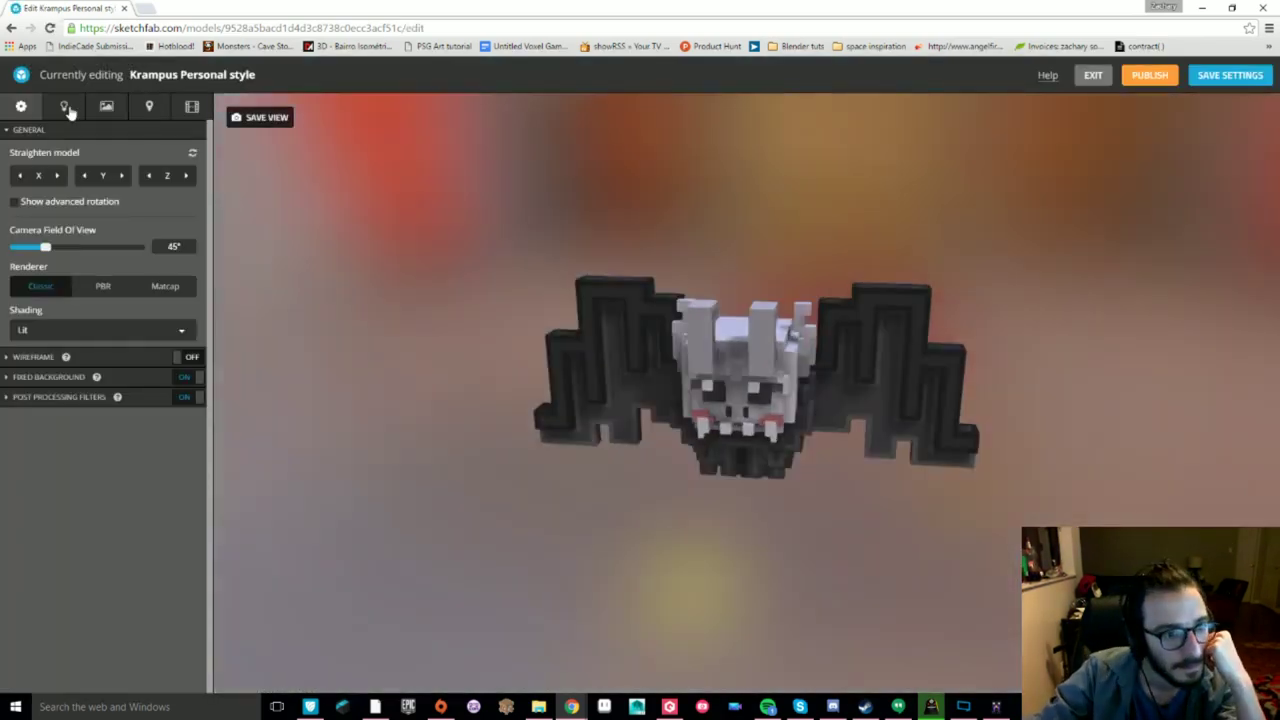
# - Toggle the scene lights, turn the model to an angled front view, and set the shading to Shadeless
pyautogui.click(68, 111)
pyautogui.click(188, 131)
pyautogui.moveTo(745, 420); pyautogui.dragTo(680, 398)
pyautogui.click(21, 106)
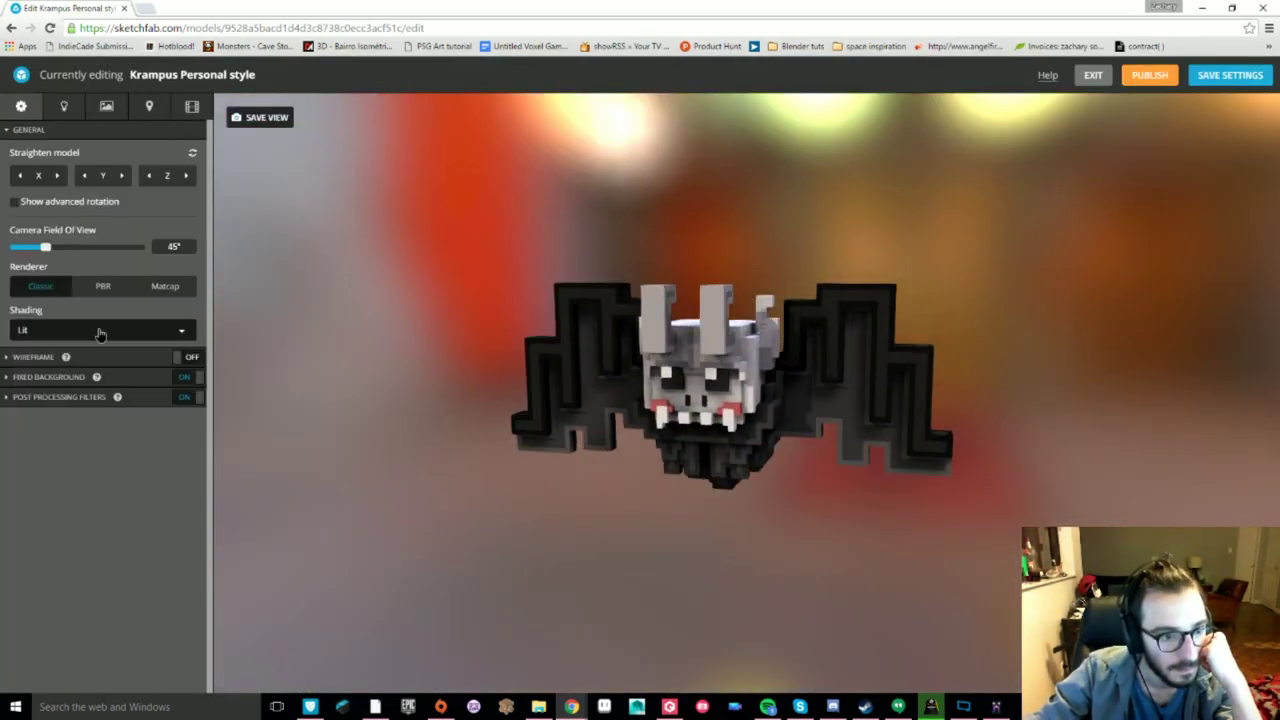
# - Enable tone mapping in the post-processing filters with the Linear type
pyautogui.click(90, 397)
pyautogui.scroll(-3, 161, 505)
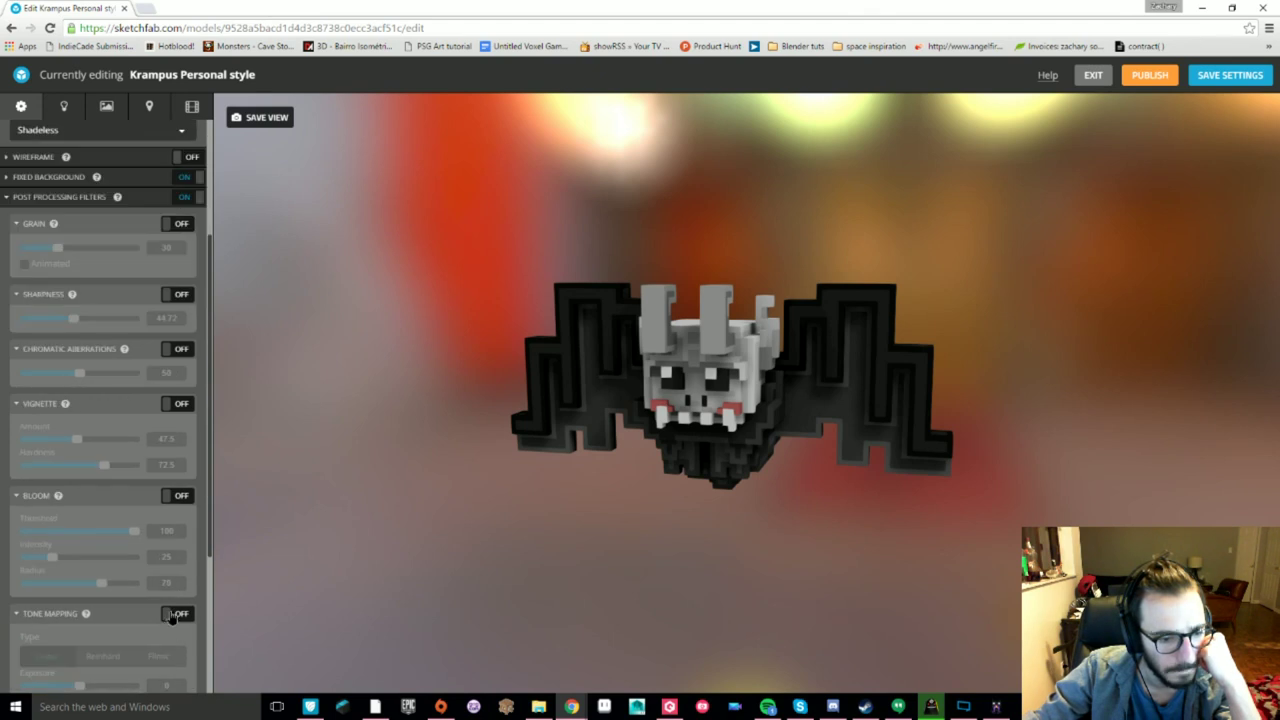
pyautogui.click(171, 612)
pyautogui.scroll(-3, 168, 610)
pyautogui.click(153, 458)
pyautogui.click(60, 456)
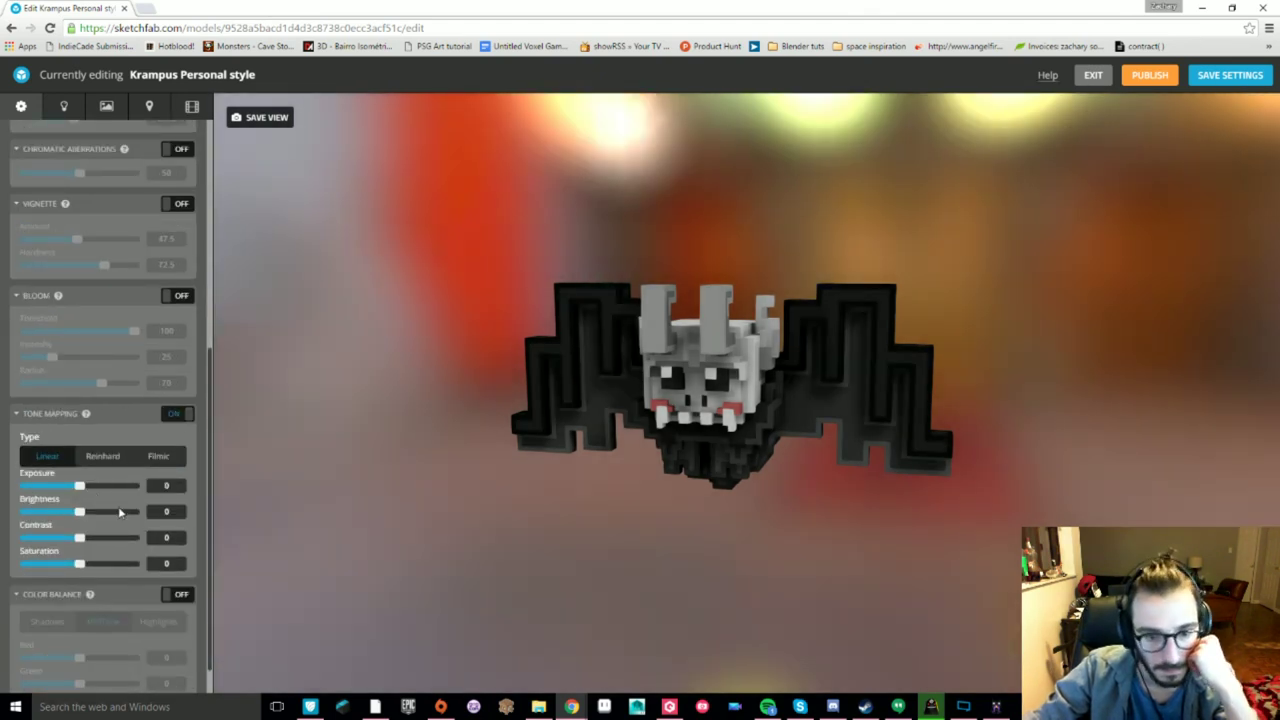
# - Set tone mapping exposure to 32.2, brightness to 31, contrast to -16 and saturation to 35.6, and enable color balance with midtone red at 11.2
pyautogui.moveTo(81, 512); pyautogui.dragTo(71, 540)
pyautogui.moveTo(430, 475); pyautogui.dragTo(850, 478)
pyautogui.scroll(-1, 177, 600)
pyautogui.click(174, 557)
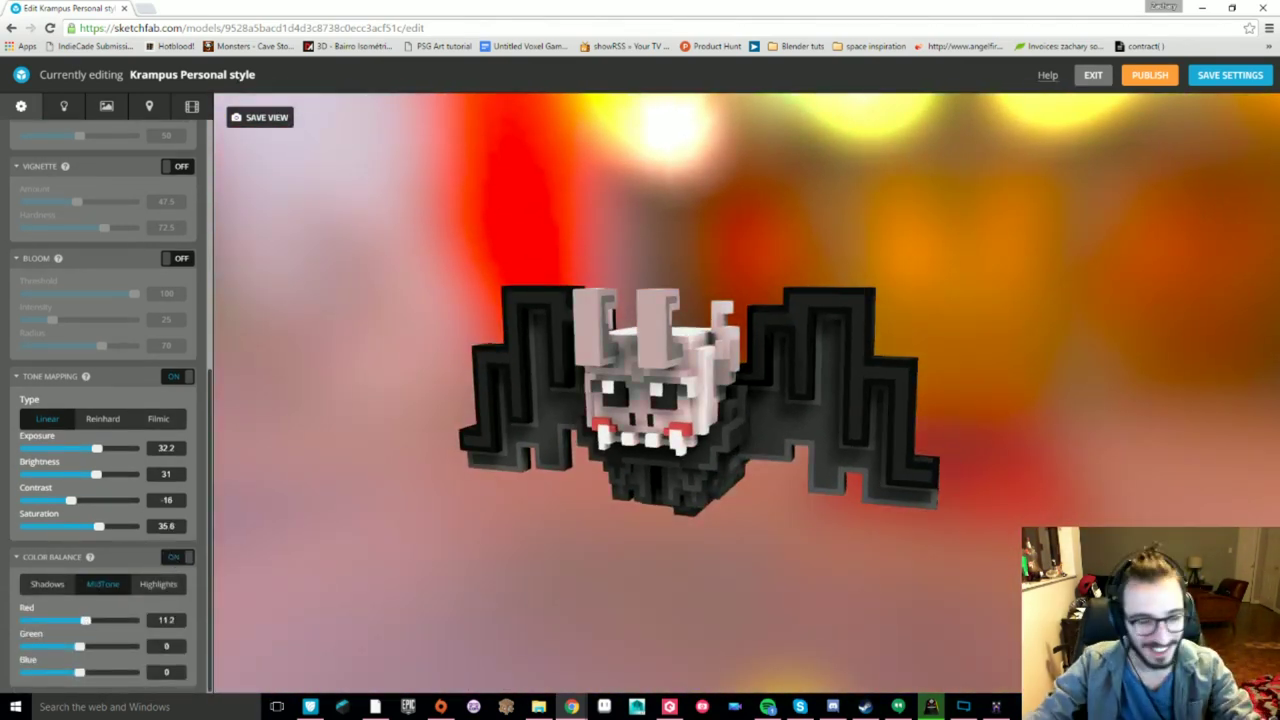
# - Shift the model slightly sideways in the frame and save the view
pyautogui.moveTo(330, 200); pyautogui.dragTo(347, 200, button='right')
pyautogui.click(258, 121)
pyautogui.click(106, 107)
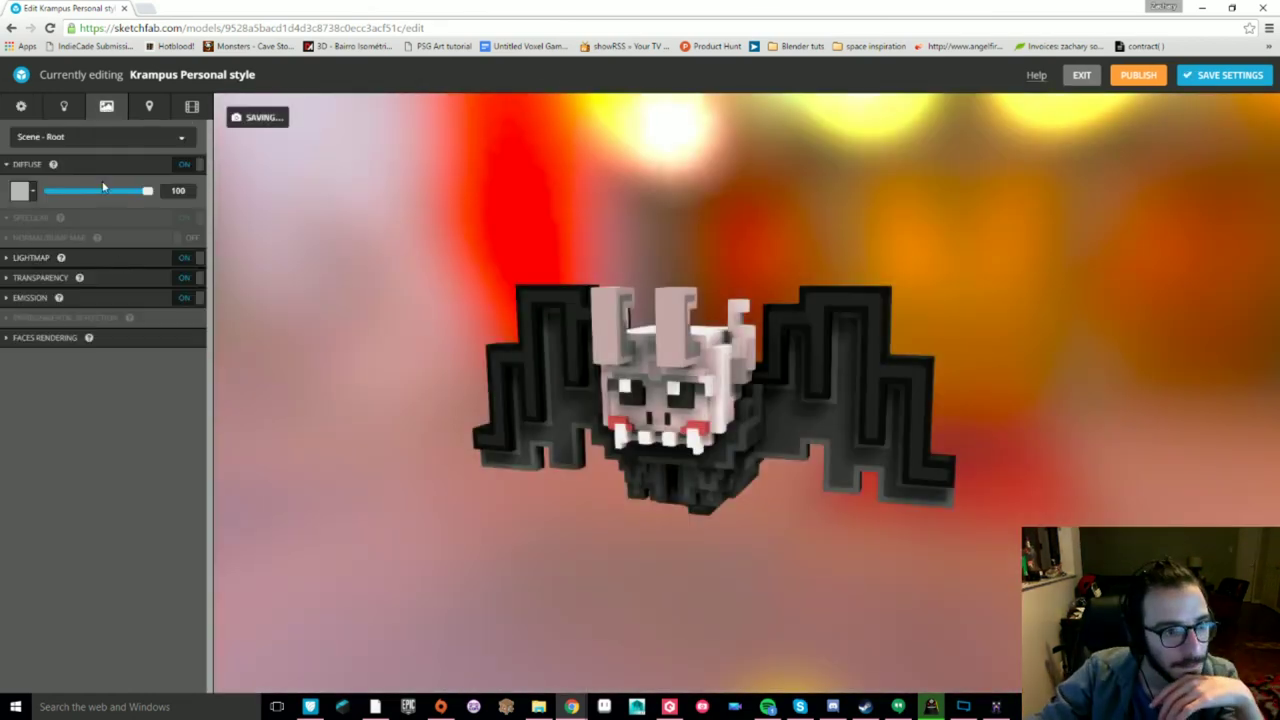
# - Try several environments, choose Urban exploring interior, and set its orientation to 193.8°
pyautogui.click(64, 107)
pyautogui.click(160, 184)
pyautogui.click(103, 540)
pyautogui.click(115, 177)
pyautogui.click(123, 624)
pyautogui.click(120, 177)
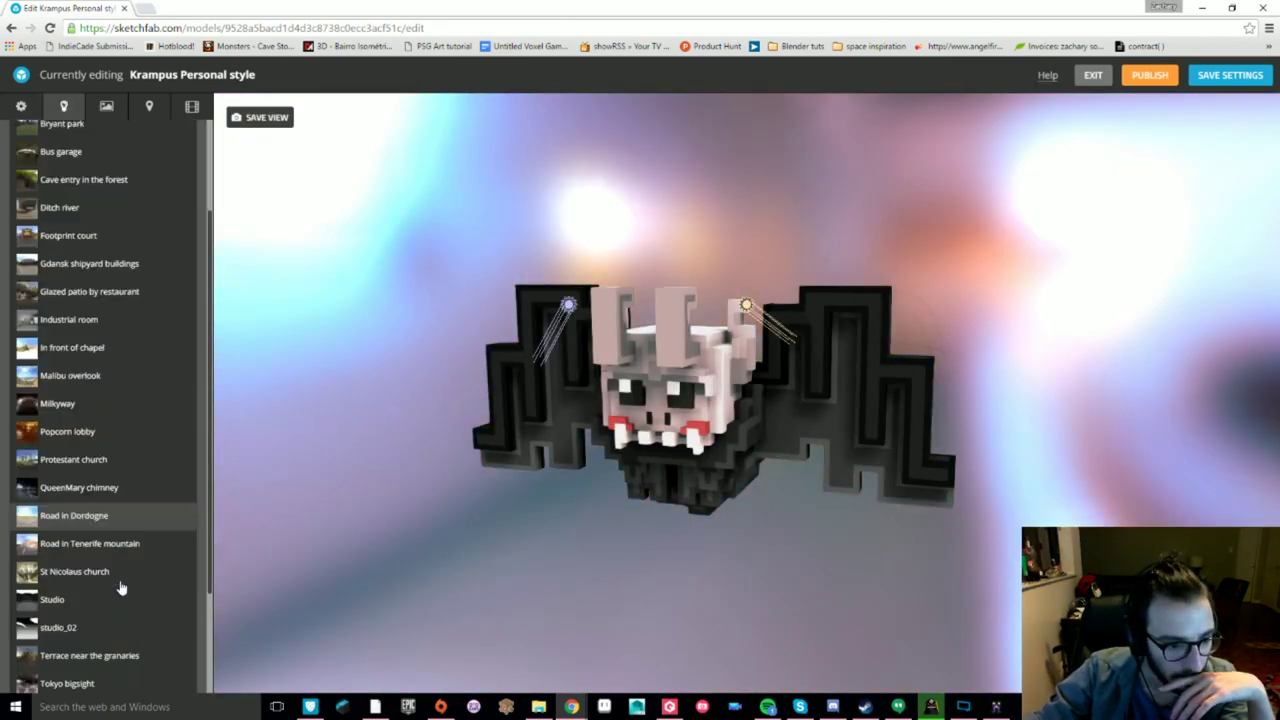
pyautogui.scroll(-4, 120, 590)
pyautogui.click(110, 664)
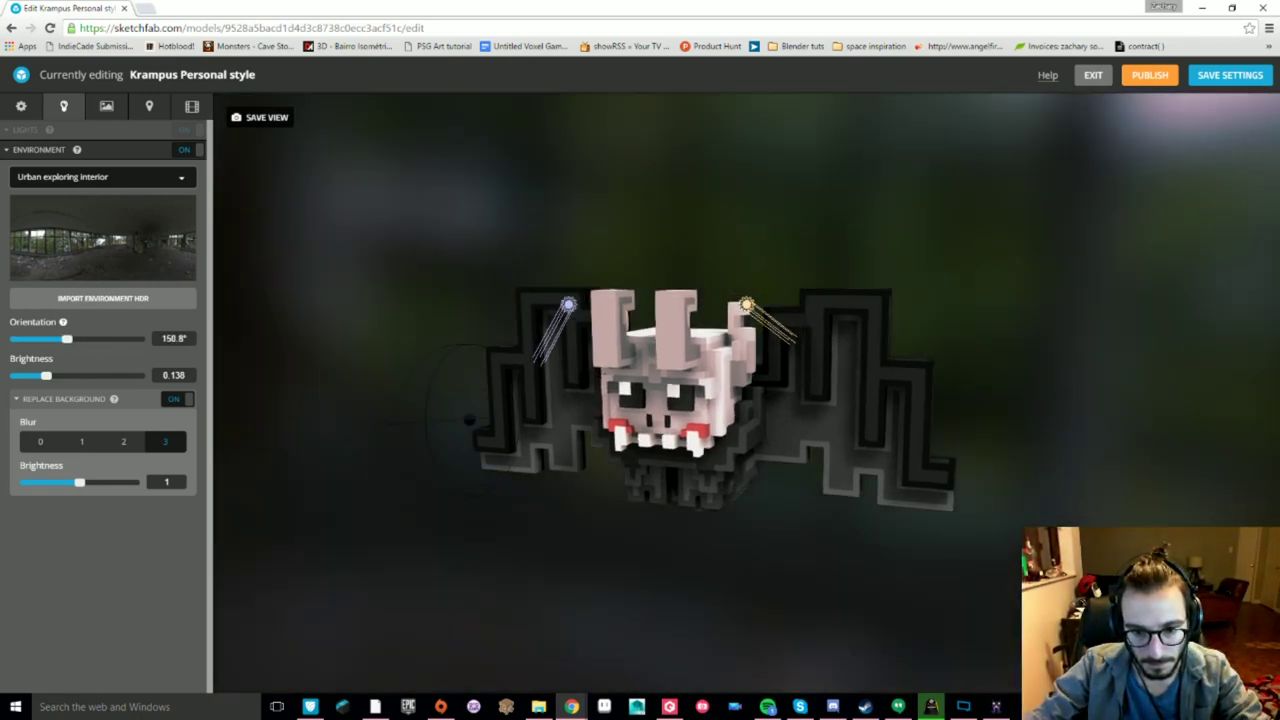
pyautogui.moveTo(67, 339); pyautogui.dragTo(82, 339)
# - Save the view, publish the model with its settings saved, and close the publishing confirmation
pyautogui.click(262, 118)
pyautogui.click(1139, 76)
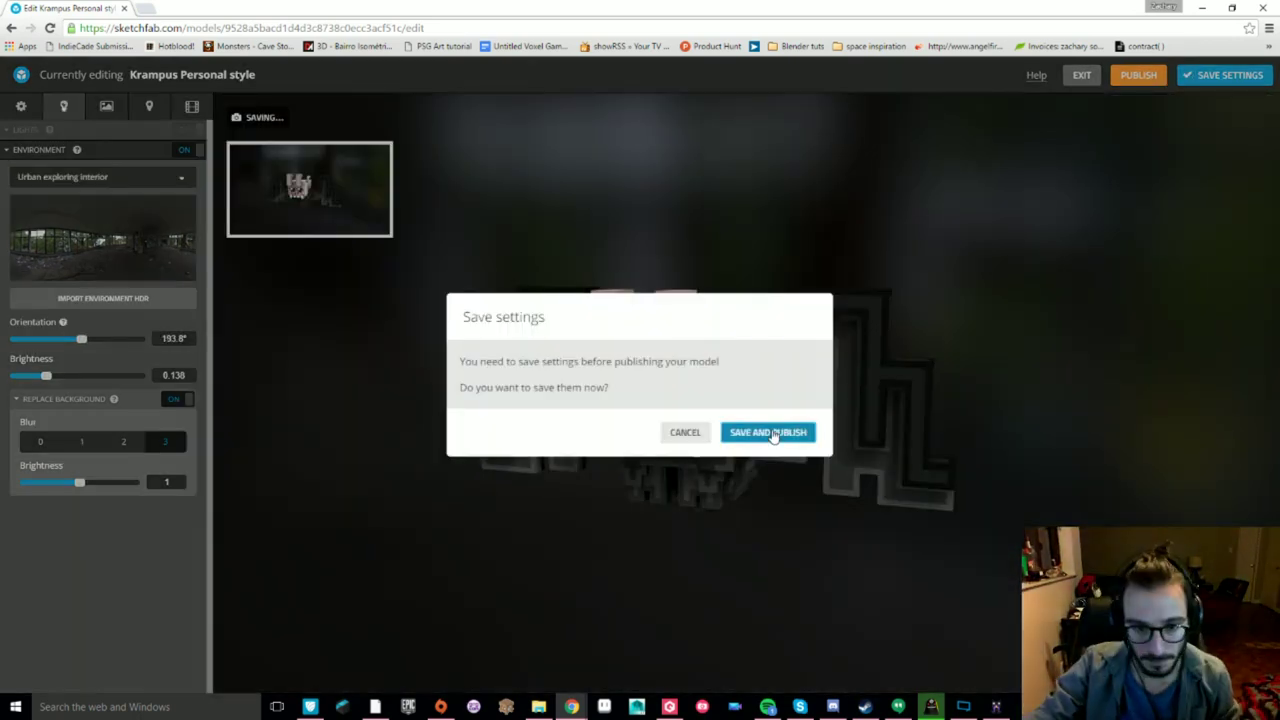
pyautogui.click(773, 433)
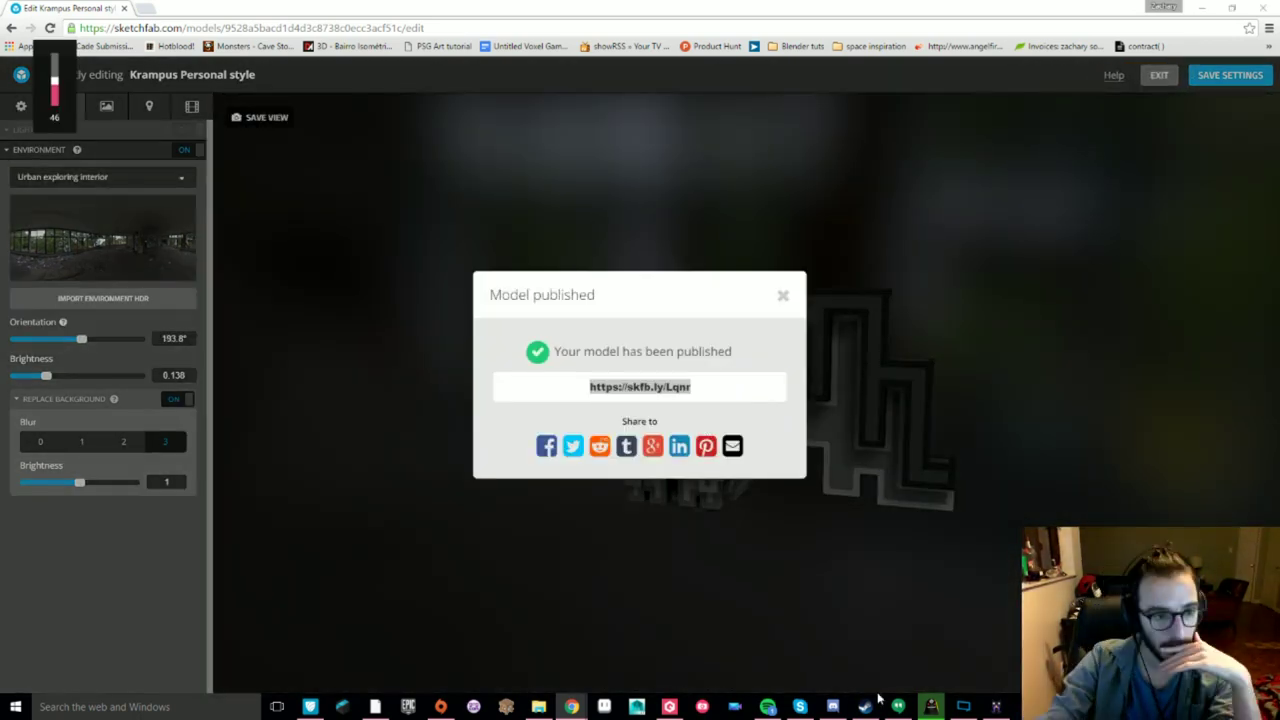
pyautogui.click(783, 297)
pyautogui.moveTo(783, 297)
pyautogui.mouseDown()
pyautogui.moveTo(580, 300)
pyautogui.moveTo(780, 300)
pyautogui.mouseUp()
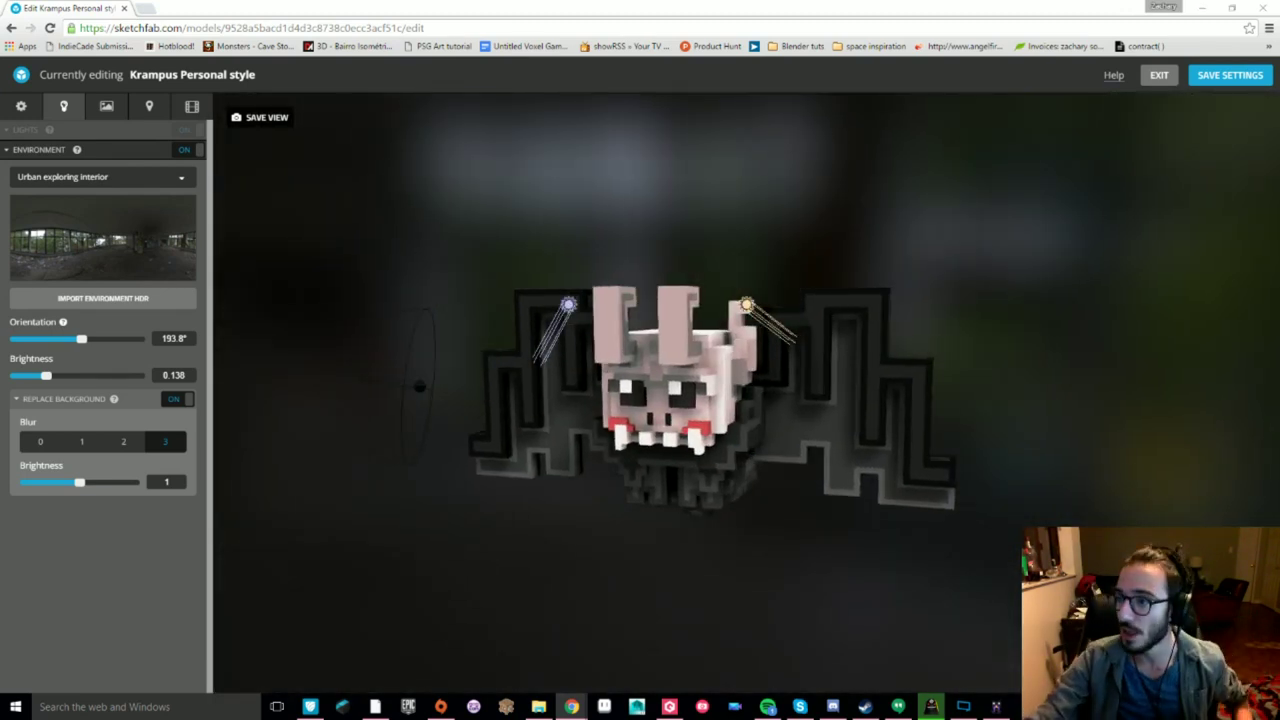